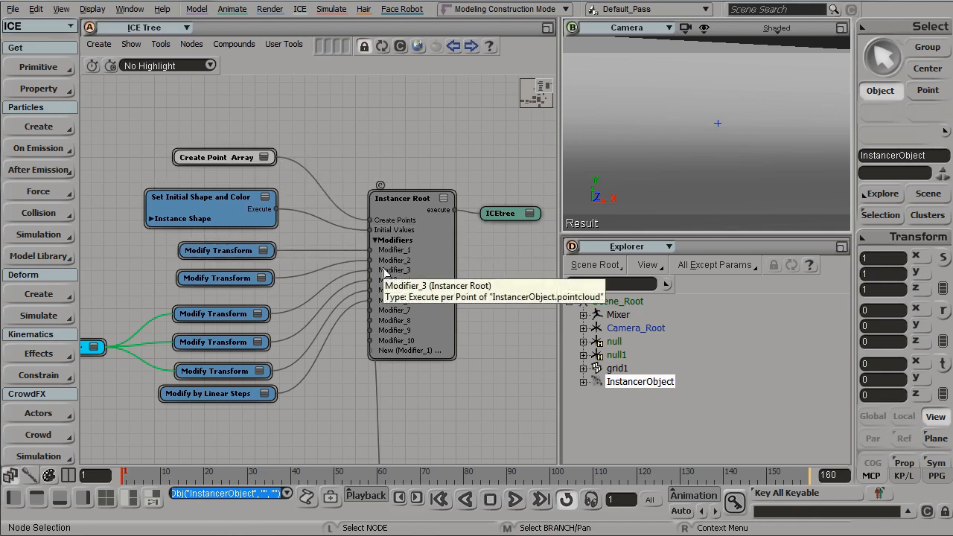
# - Play the instancer animation in the enlarged camera view, and restore the multi-view layout
pyautogui.click(841, 27)
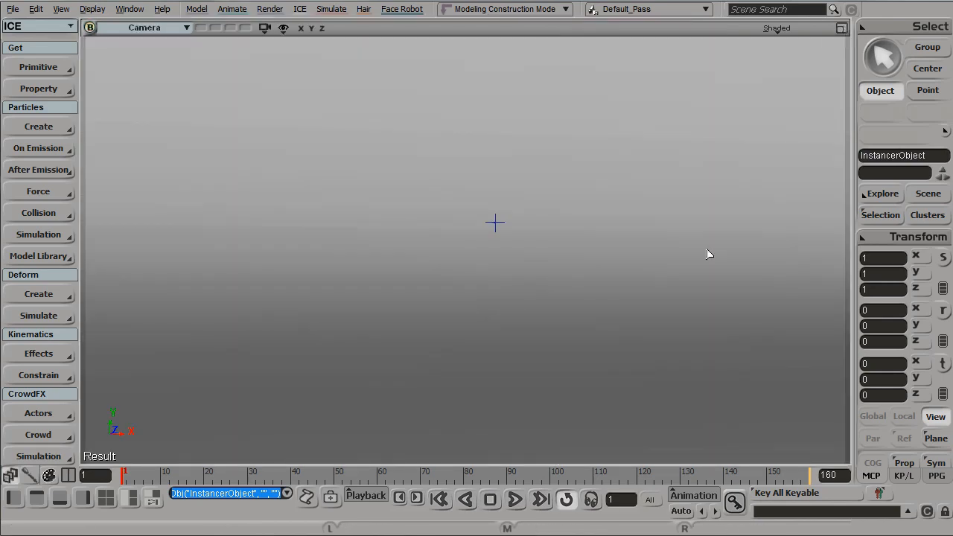
pyautogui.click(514, 498)
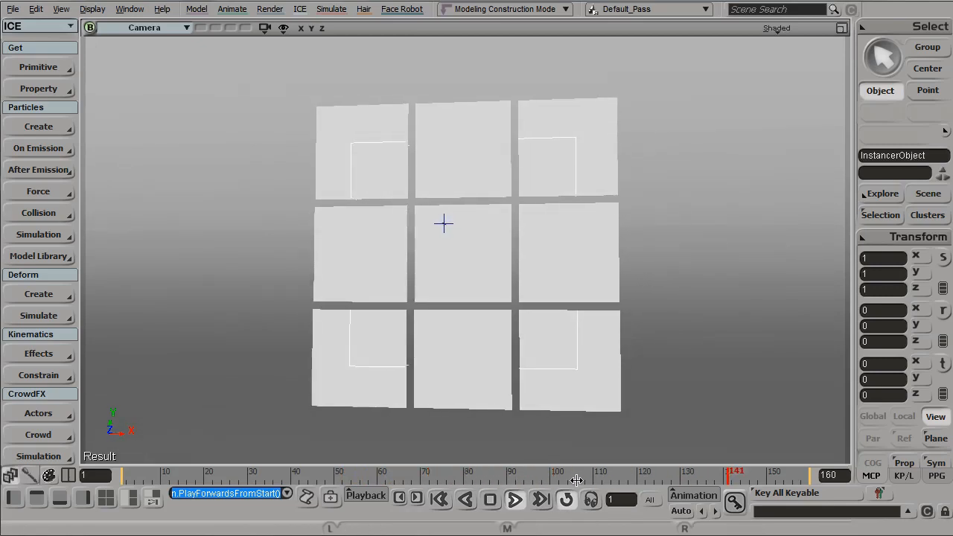
pyautogui.click(842, 30)
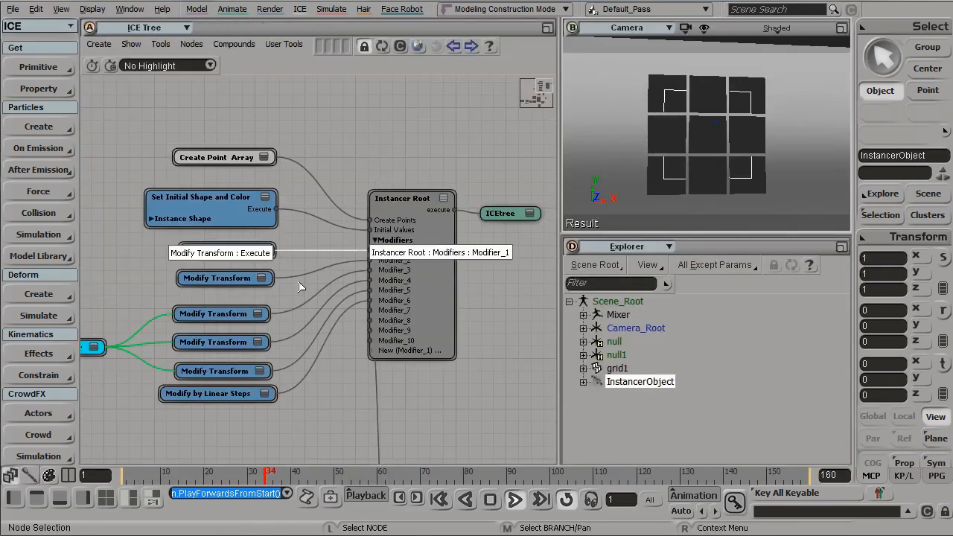
# - Inspect the node tree around Instancer Root and the settings of the Set Initial Shape and Color node
pyautogui.moveTo(484, 410); pyautogui.dragTo(527, 397, button='middle')
pyautogui.scroll(-3, 462, 380)
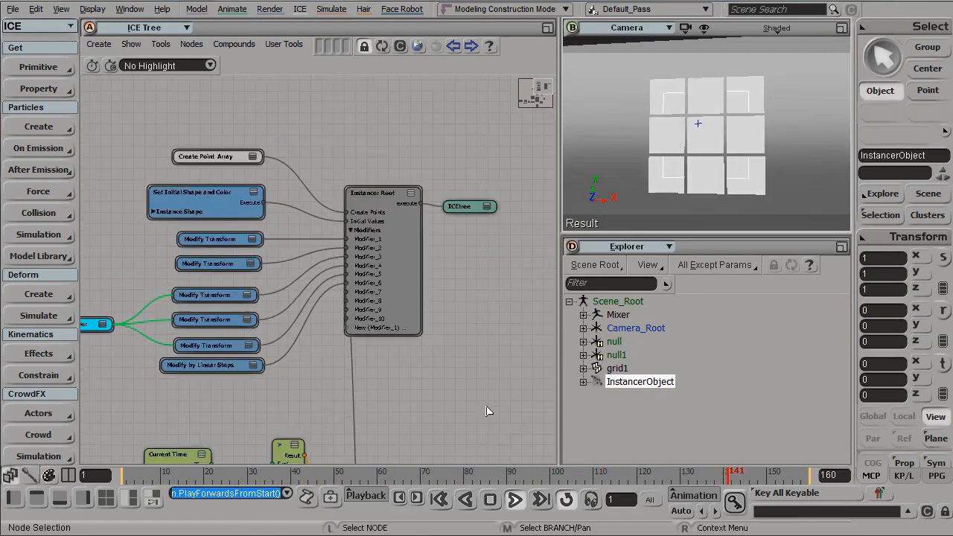
pyautogui.scroll(3, 439, 356)
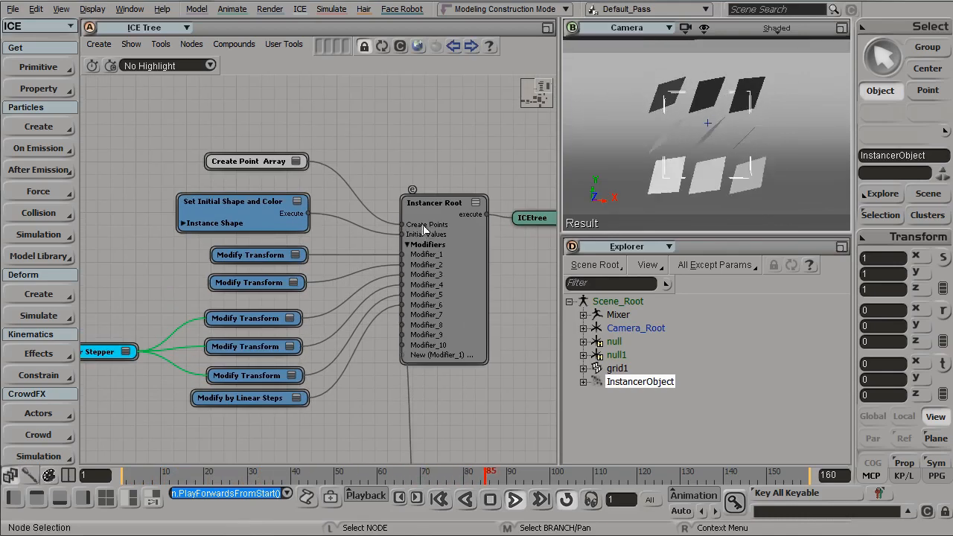
pyautogui.doubleClick(266, 213)
pyautogui.moveTo(191, 64); pyautogui.dragTo(394, 92)
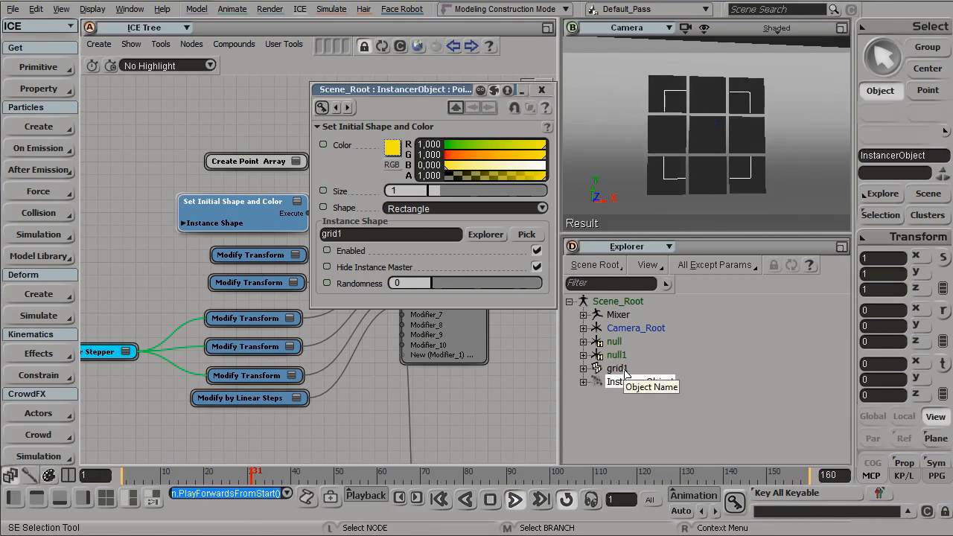
pyautogui.click(541, 90)
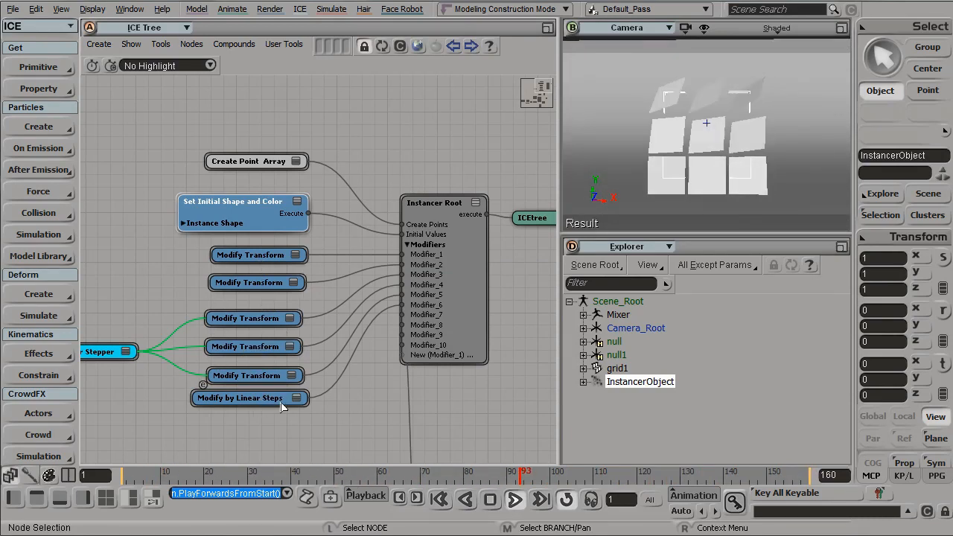
# - Unhide null1 in the camera view and stop the playback
pyautogui.click(616, 355)
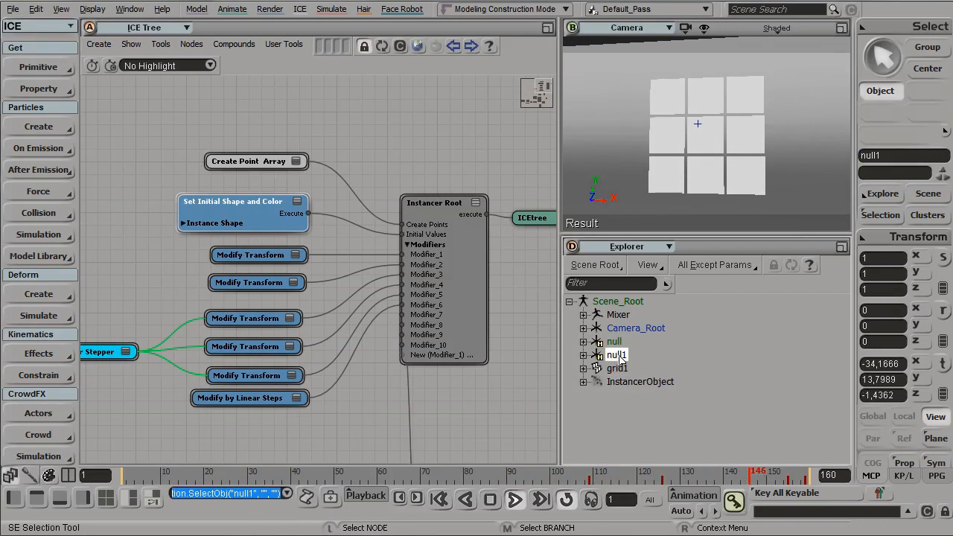
pyautogui.press('h')
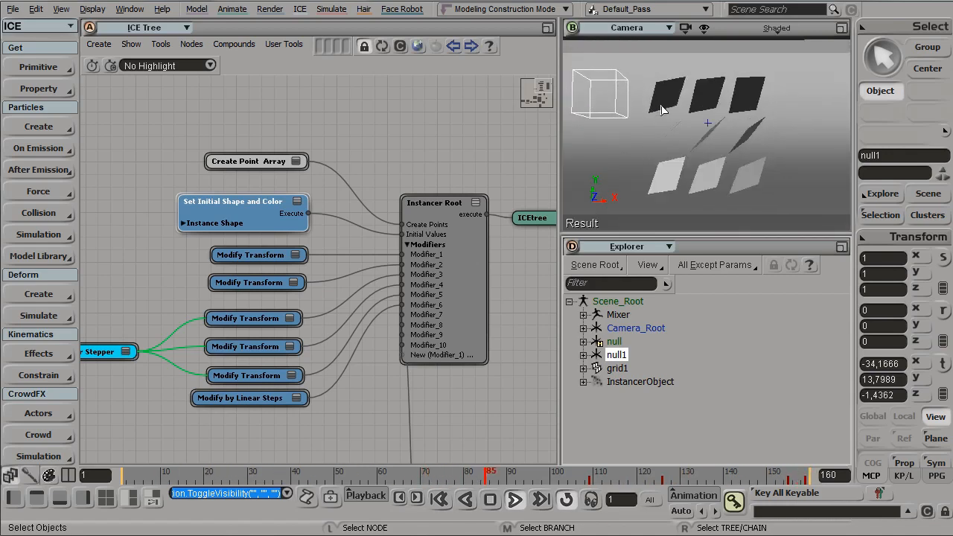
pyautogui.press('Escape')
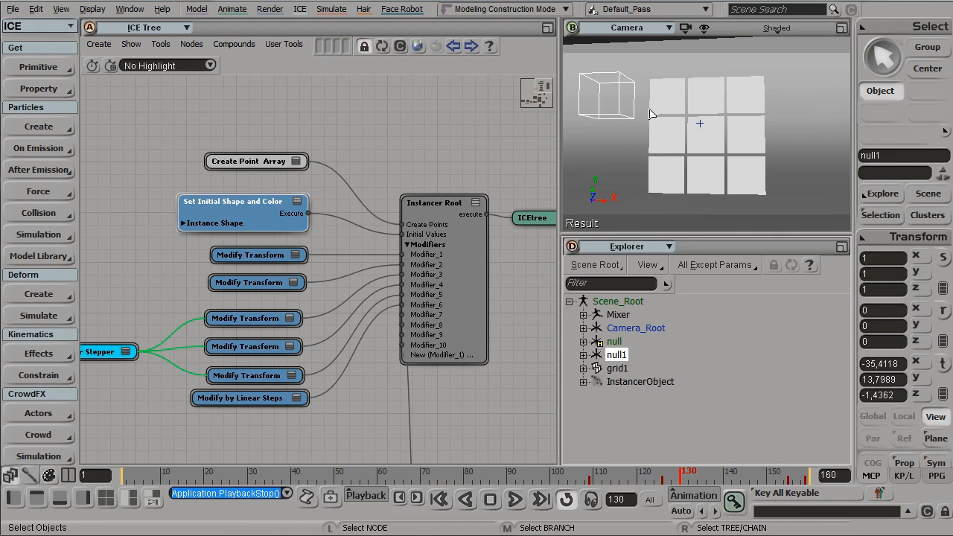
# - Rearrange the Modify by Linear Steps, Instancer Root and ICEtree nodes slightly in the ICE tree
pyautogui.moveTo(415, 140); pyautogui.dragTo(409, 117, button='middle')
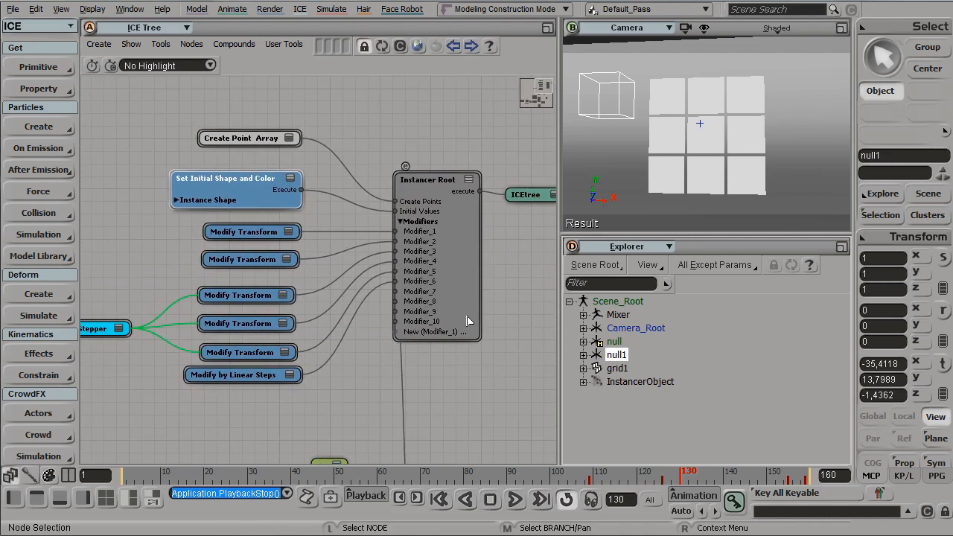
pyautogui.moveTo(512, 298); pyautogui.dragTo(495, 310, button='middle')
pyautogui.moveTo(231, 382); pyautogui.dragTo(232, 386)
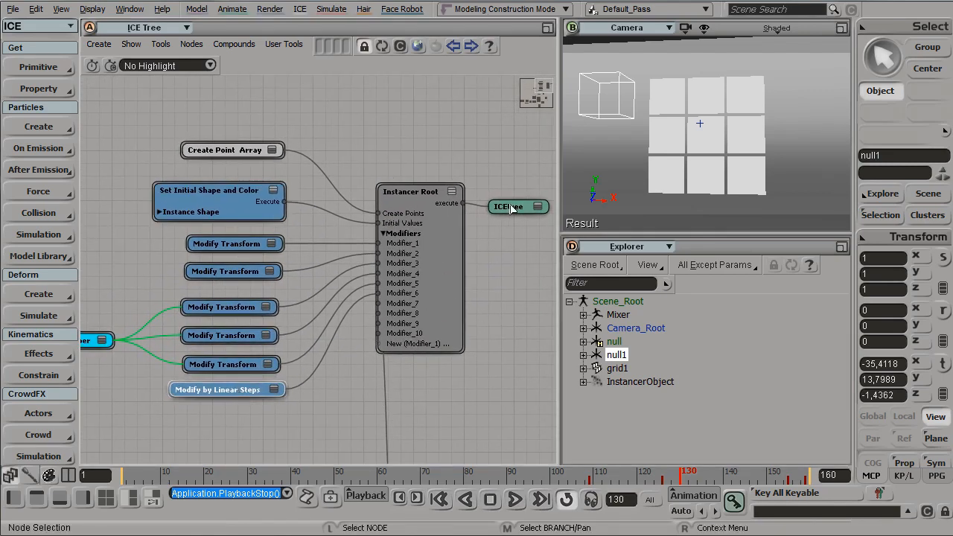
pyautogui.moveTo(511, 209); pyautogui.dragTo(511, 200)
pyautogui.moveTo(382, 230); pyautogui.dragTo(357, 222)
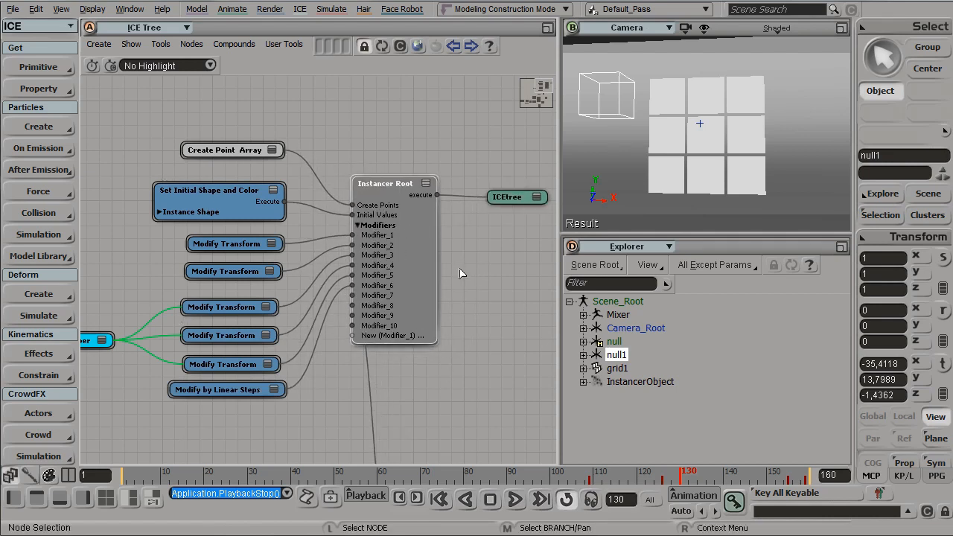
pyautogui.moveTo(512, 203); pyautogui.dragTo(493, 199)
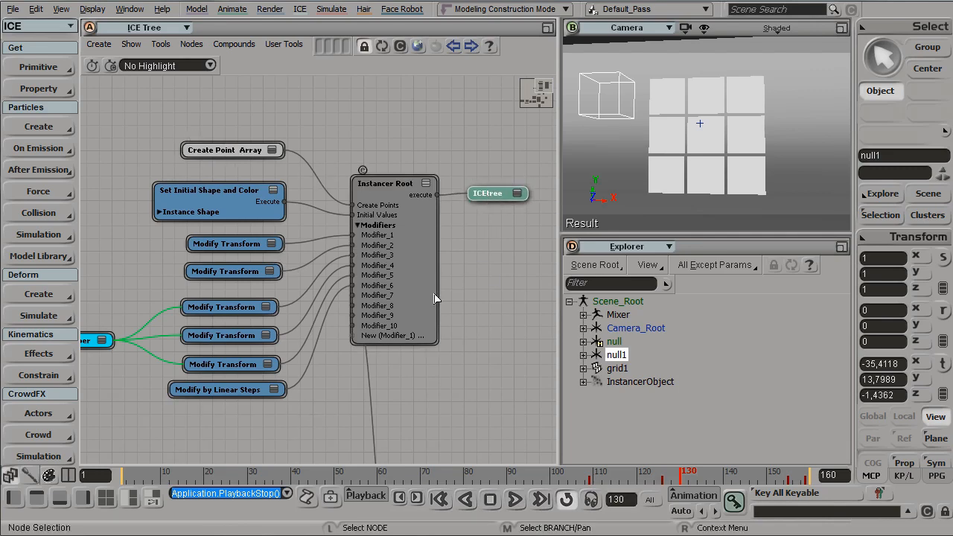
pyautogui.click(55, 126)
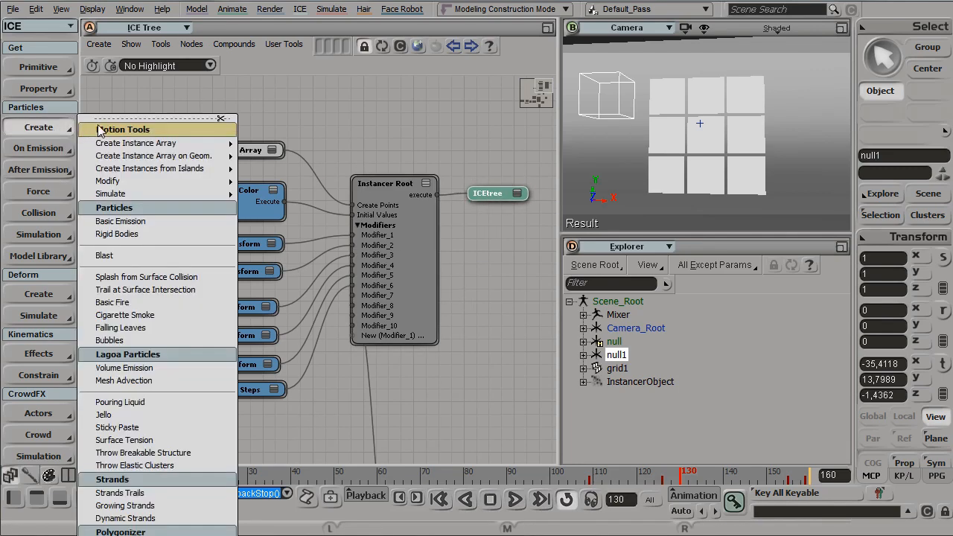
pyautogui.moveTo(137, 196)
pyautogui.moveTo(148, 143)
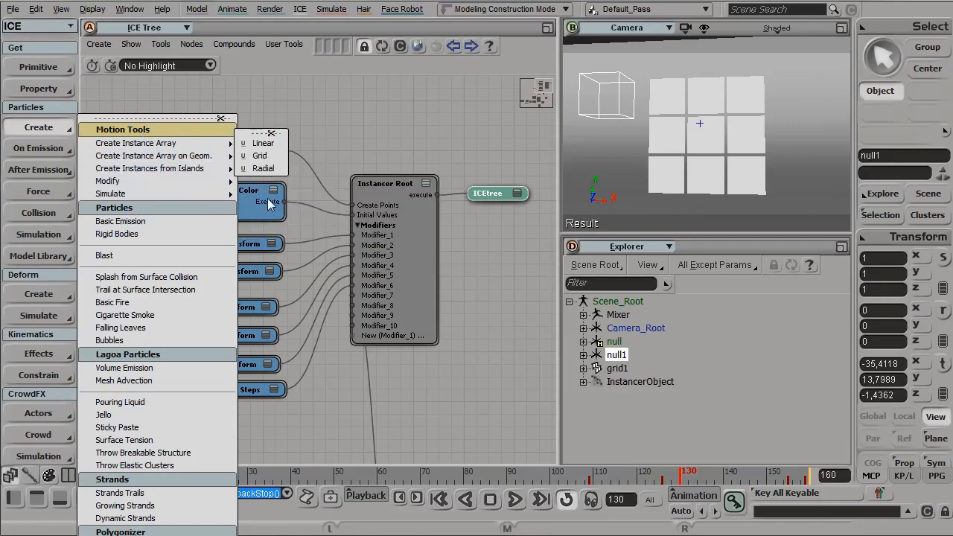
pyautogui.click(425, 145)
# - Start a new empty scene
pyautogui.click(15, 9)
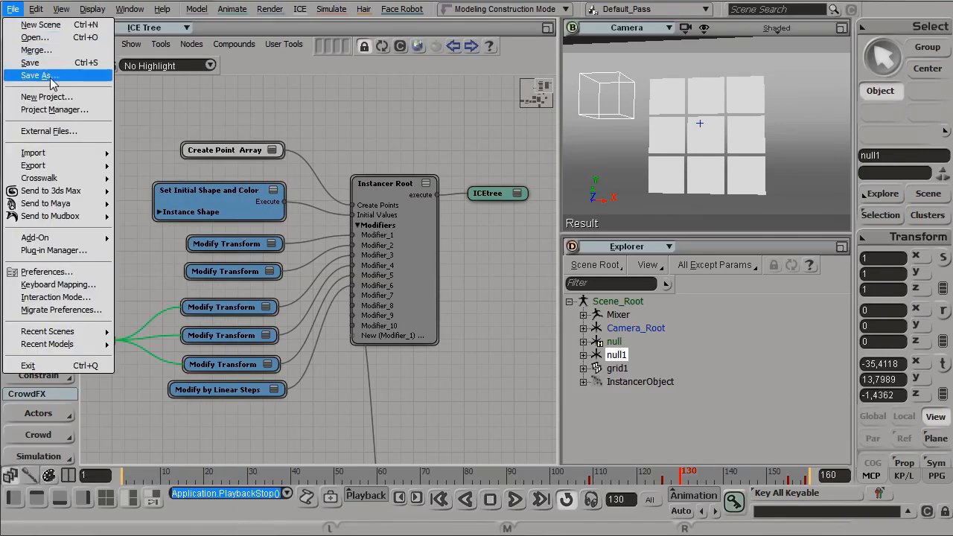
pyautogui.click(63, 26)
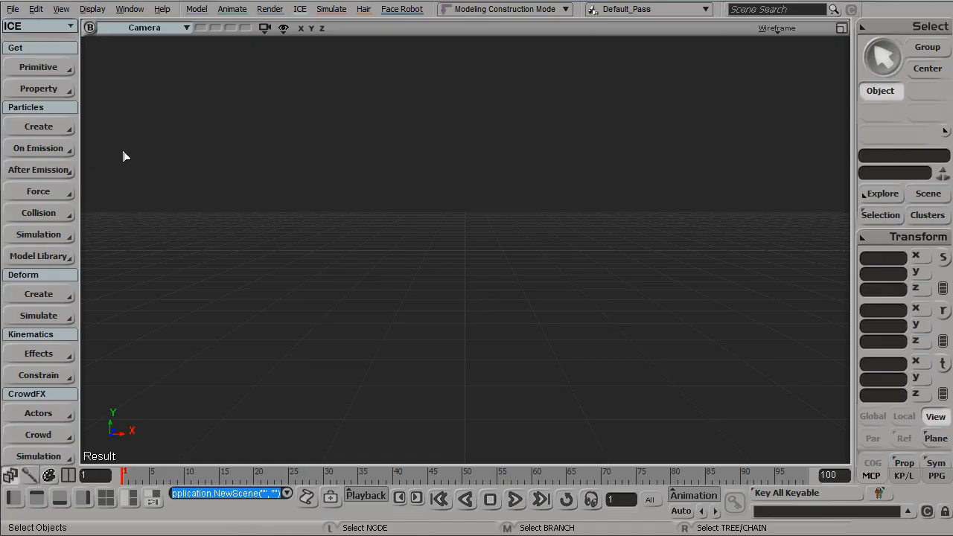
# - Create a Motion Tools instance array in Linear mode without a source object, and dismiss the object's name properties
pyautogui.click(59, 131)
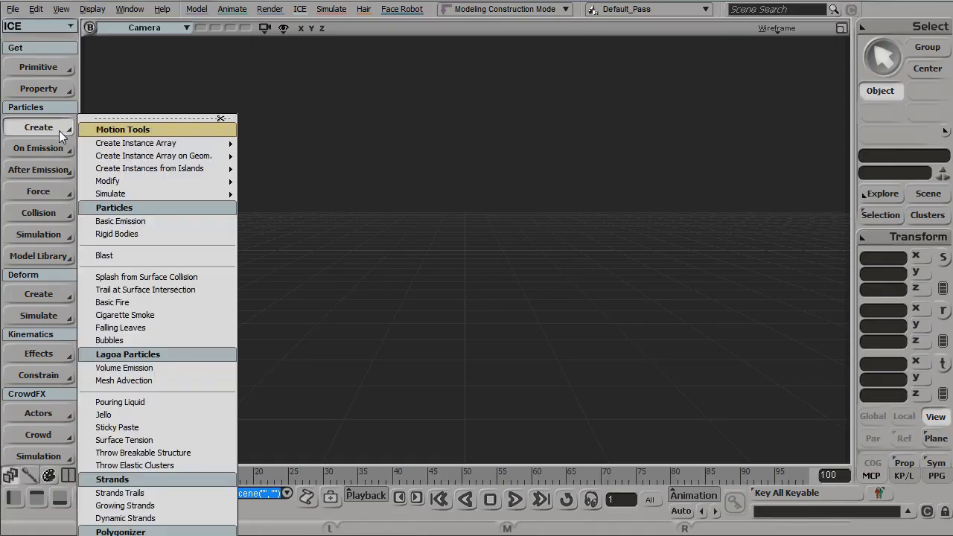
pyautogui.click(184, 118)
pyautogui.moveTo(140, 103); pyautogui.dragTo(150, 46)
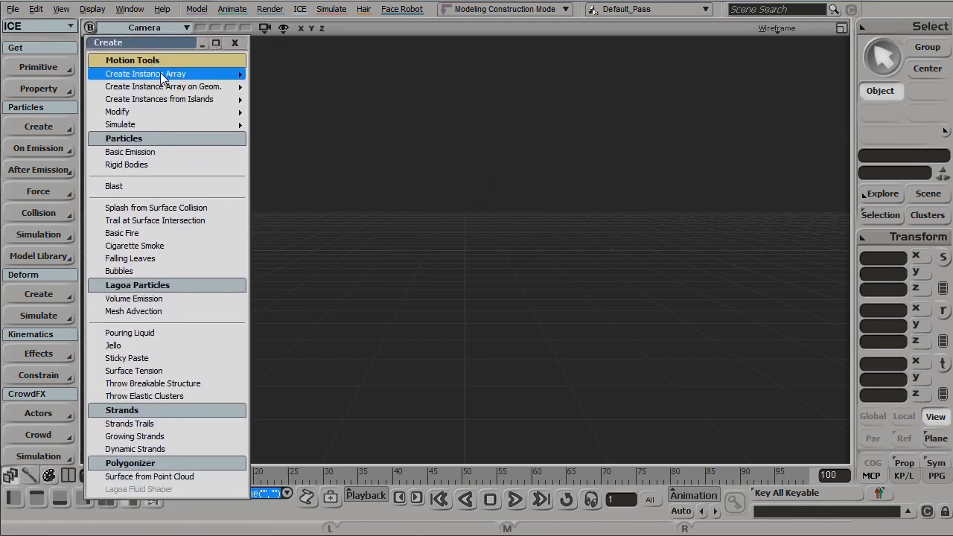
pyautogui.moveTo(168, 78)
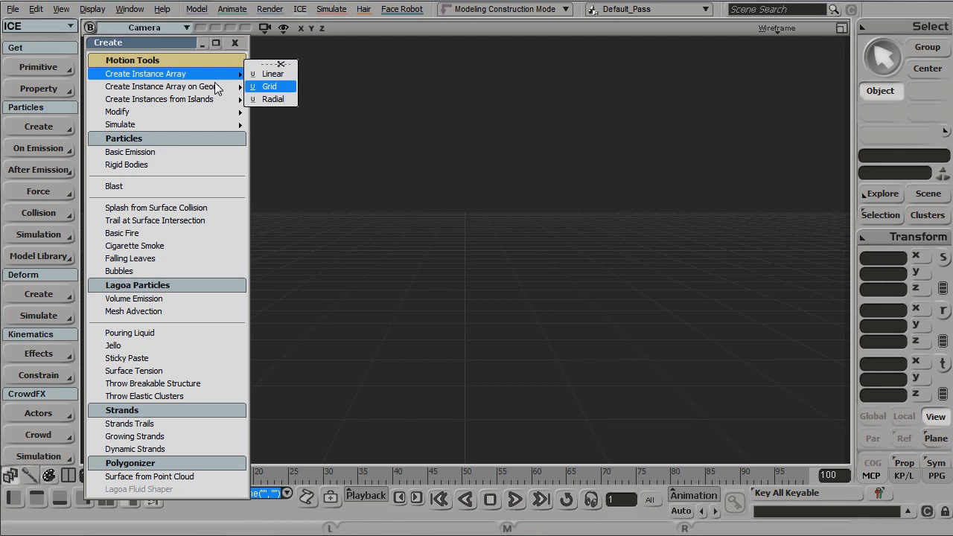
pyautogui.moveTo(215, 89)
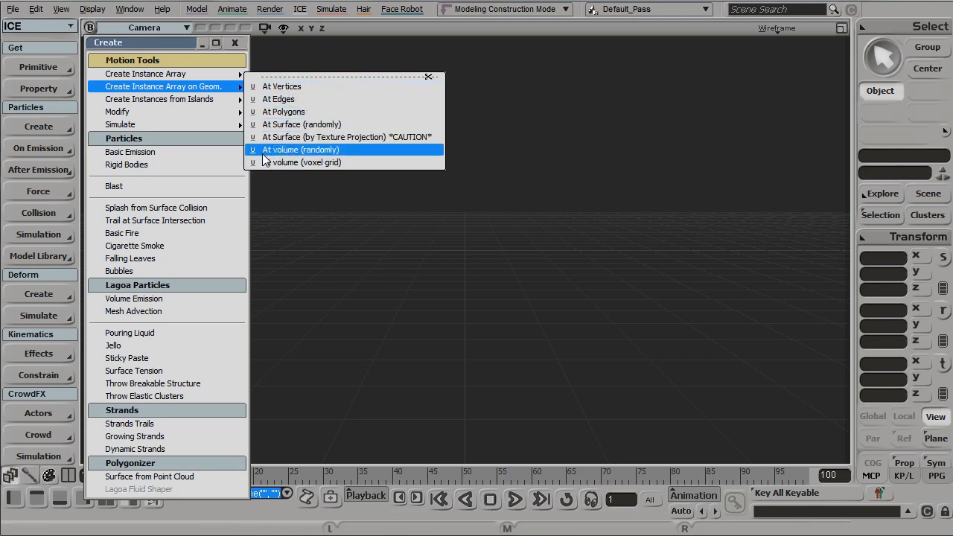
pyautogui.moveTo(200, 112)
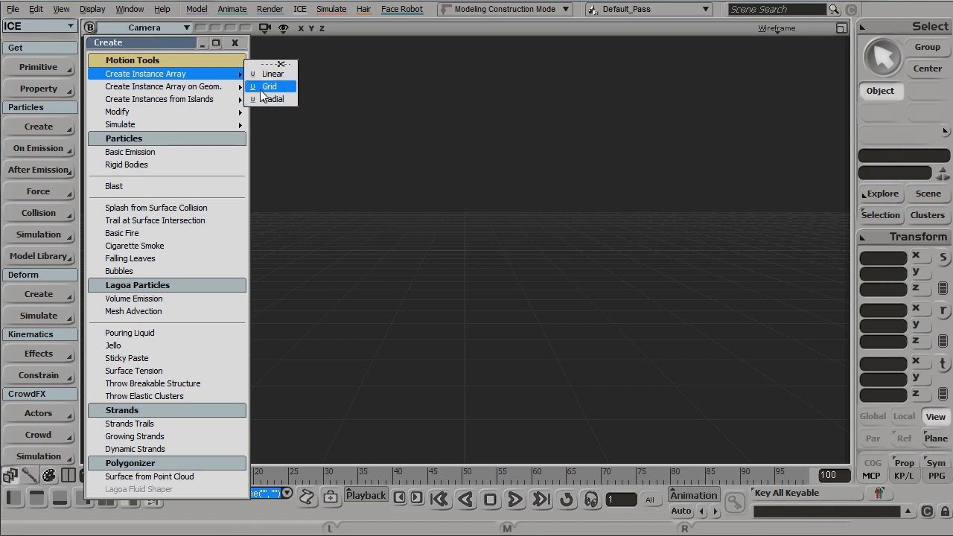
pyautogui.click(265, 87)
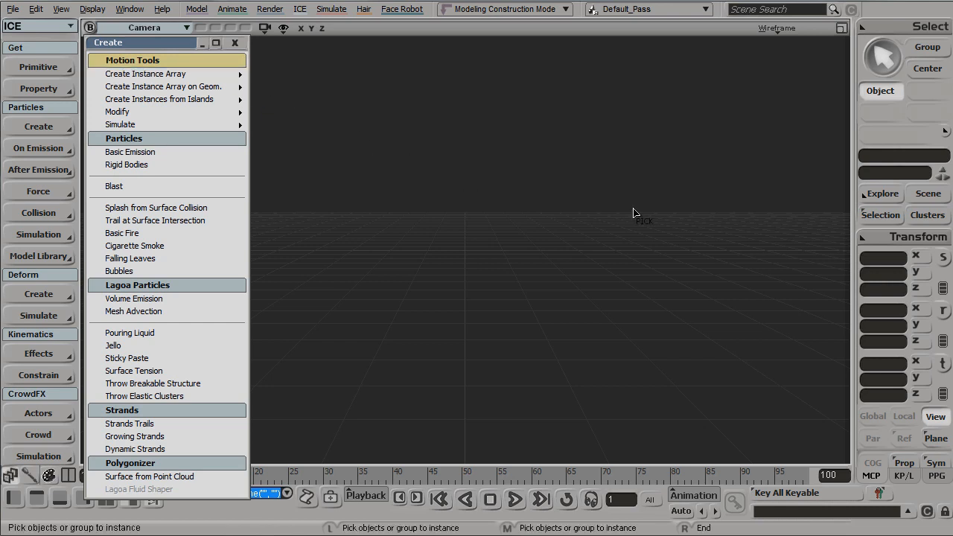
pyautogui.click(234, 42)
pyautogui.press('s')
pyautogui.moveTo(423, 143); pyautogui.dragTo(479, 198, button='right')
pyautogui.press('s')
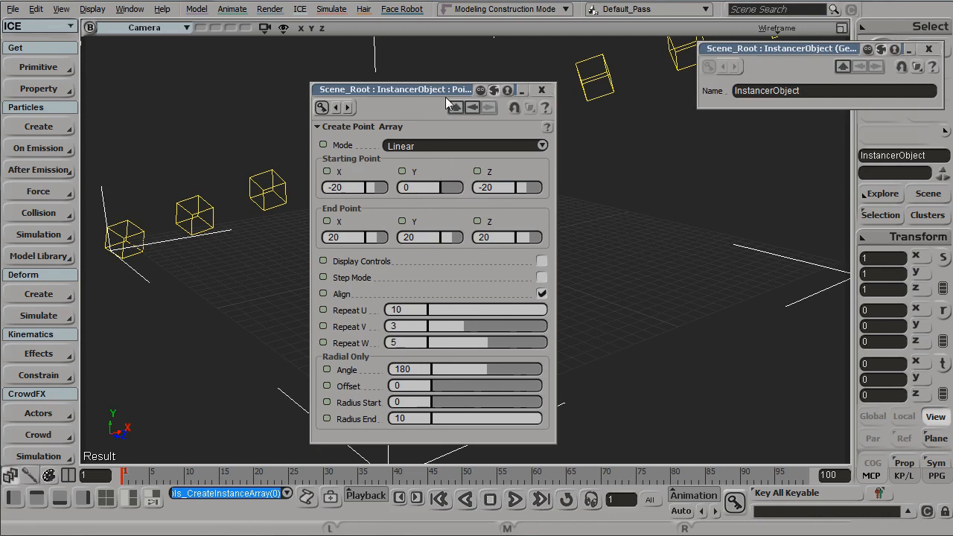
pyautogui.click(928, 48)
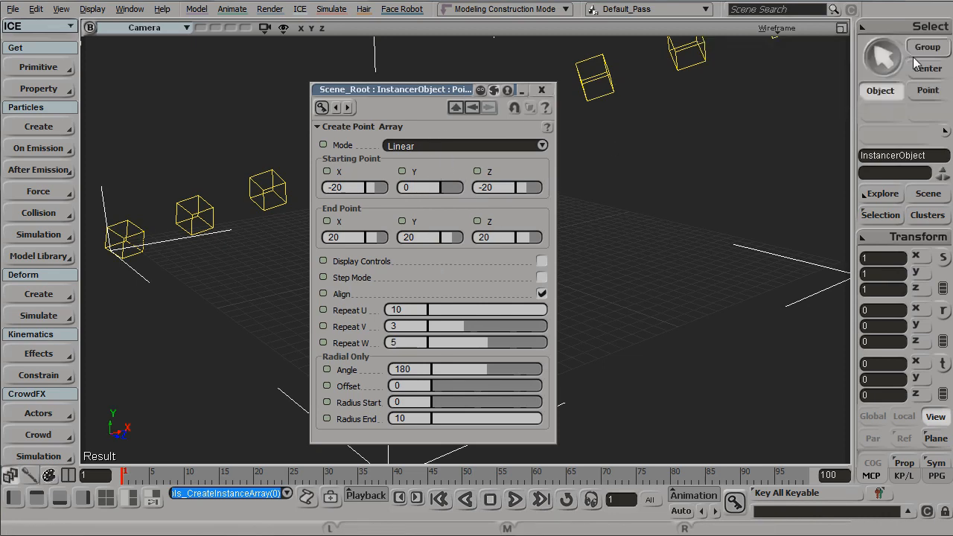
# - Move the Create Point Array properties clear of the instances and set Repeat U to 20
pyautogui.moveTo(427, 88); pyautogui.dragTo(825, 107)
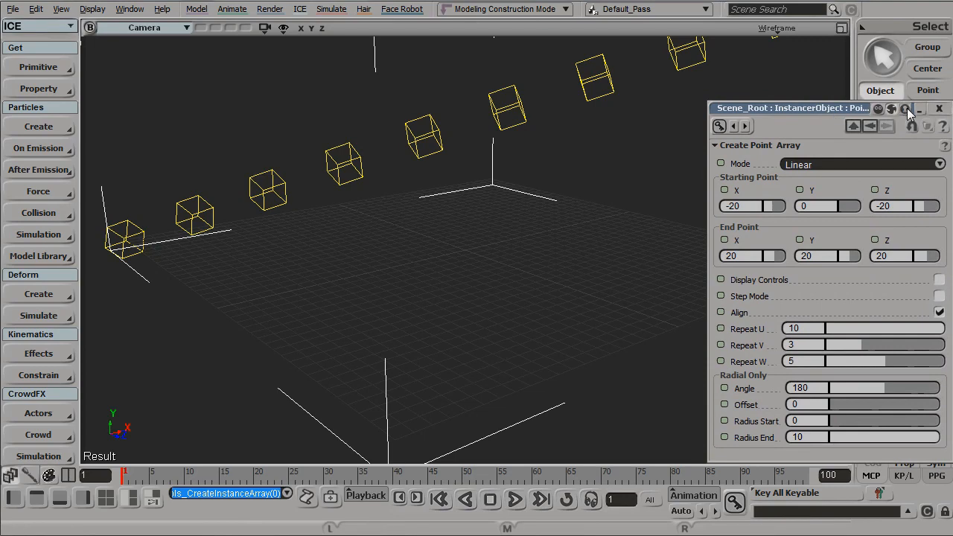
pyautogui.press('a')
pyautogui.scroll(3, 573, 122)
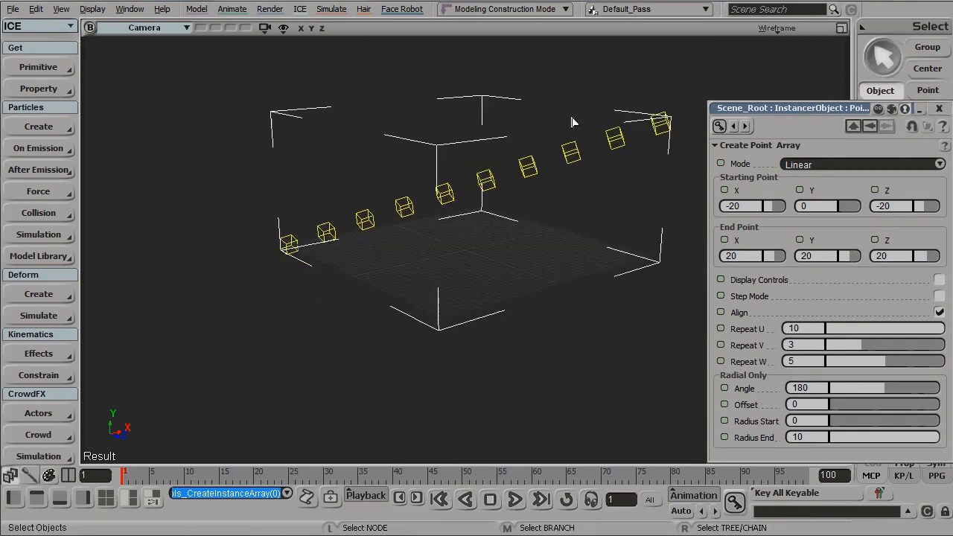
pyautogui.press('s')
pyautogui.moveTo(561, 145)
pyautogui.mouseDown(button='right')
pyautogui.moveTo(534, 153)
pyautogui.moveTo(550, 150)
pyautogui.mouseUp(button='right')
pyautogui.press('space')
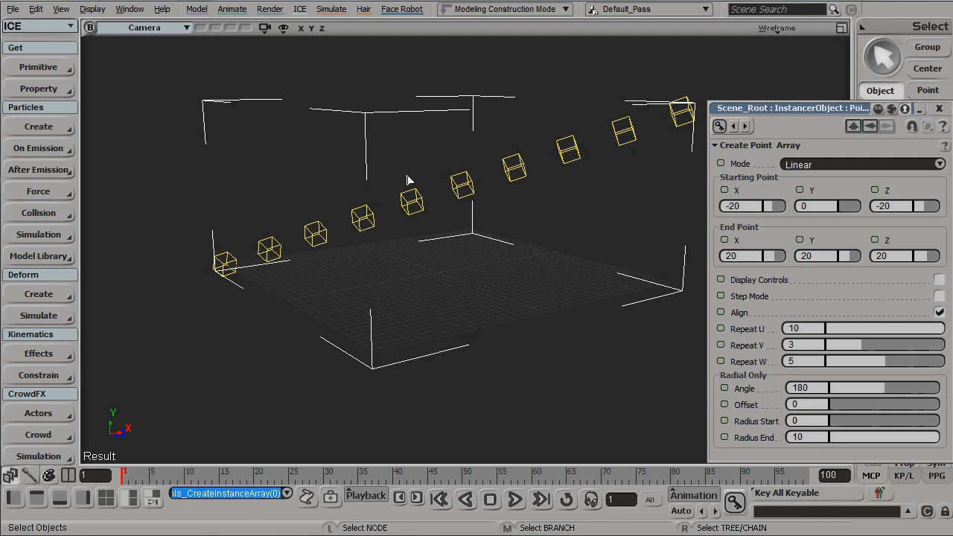
pyautogui.press('s')
pyautogui.moveTo(651, 94); pyautogui.dragTo(652, 86, button='right')
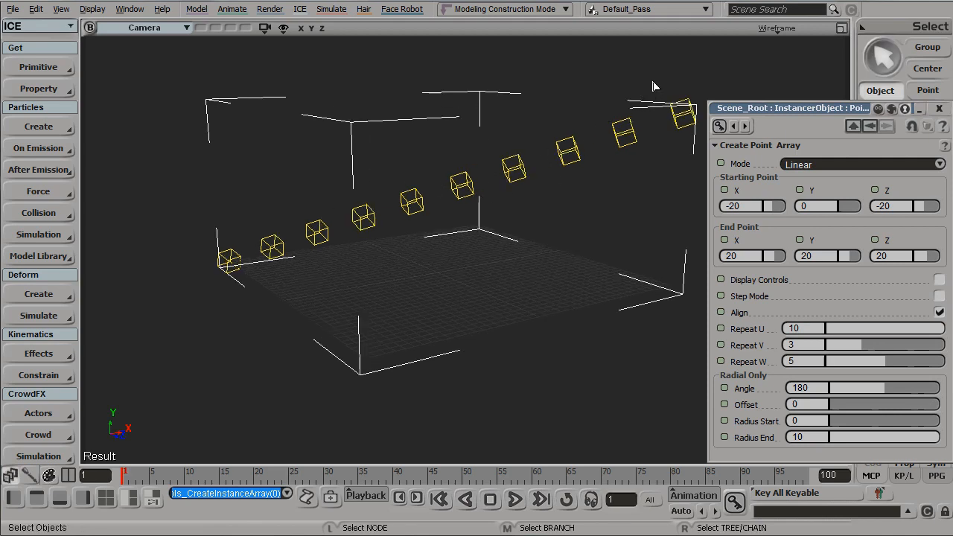
pyautogui.moveTo(856, 329); pyautogui.dragTo(900, 329)
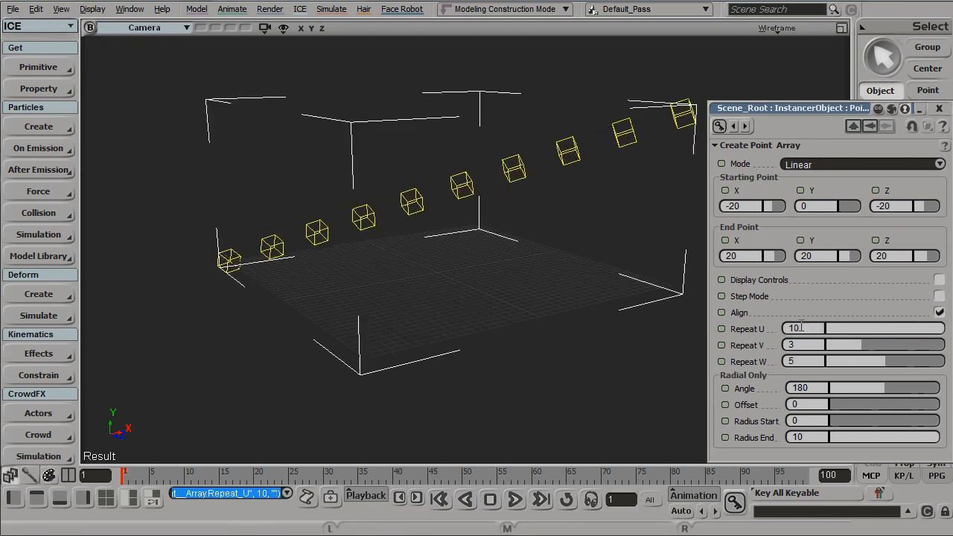
pyautogui.write('20')
pyautogui.press('Return')
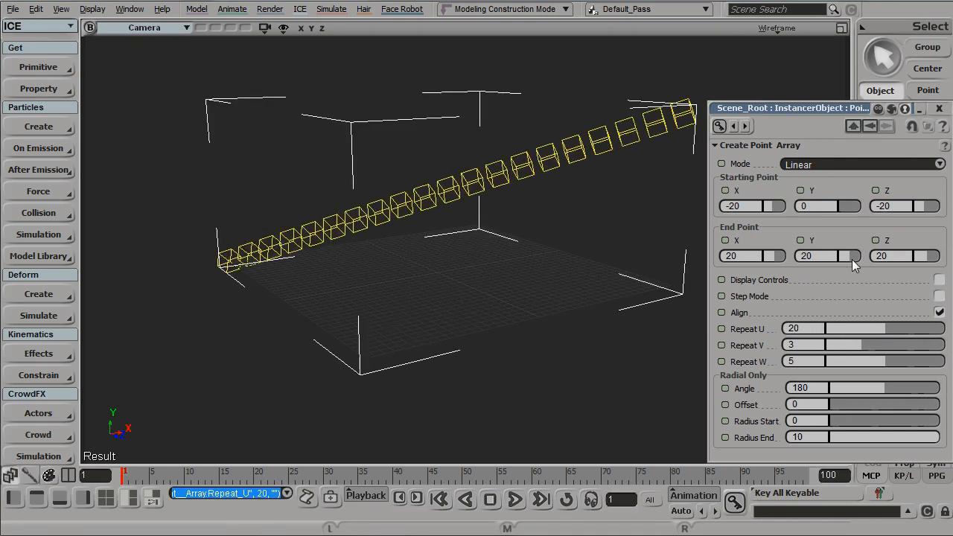
# - Set the point array's mode to Grid, with Repeat U at 40 and Repeat V and Repeat W at 10
pyautogui.moveTo(894, 330); pyautogui.dragTo(855, 361)
pyautogui.moveTo(874, 346); pyautogui.dragTo(944, 329)
pyautogui.click(841, 166)
pyautogui.click(827, 177)
pyautogui.press('s')
pyautogui.moveTo(601, 291); pyautogui.dragTo(618, 322, button='right')
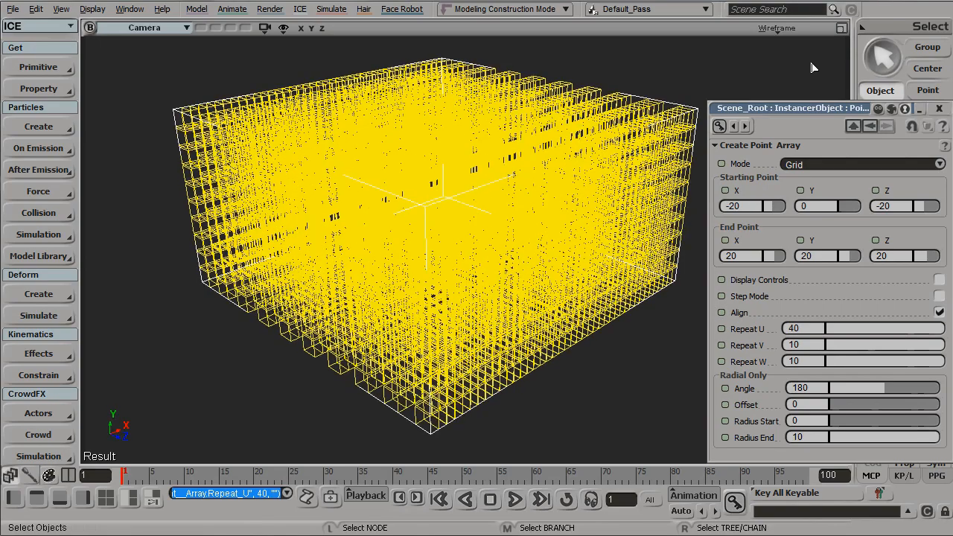
# - Switch the camera view from wireframe to shaded display
pyautogui.middleClick(788, 26)
pyautogui.press('s')
pyautogui.moveTo(660, 103); pyautogui.dragTo(645, 118, button='right')
# - Set both Repeat V and Repeat W of the grid array to 40
pyautogui.click(805, 345)
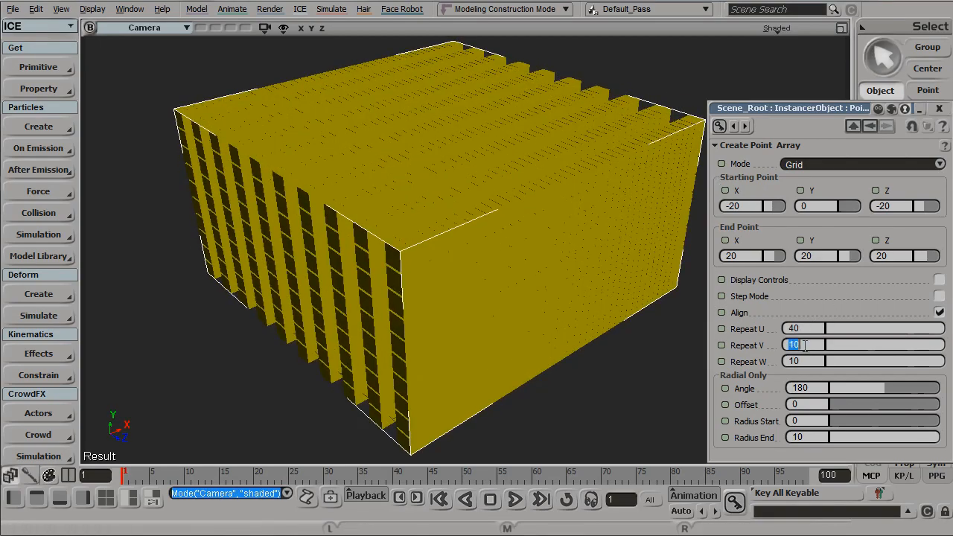
pyautogui.write('40')
pyautogui.press('Return')
pyautogui.press('Tab')
pyautogui.write('40')
pyautogui.press('Return')
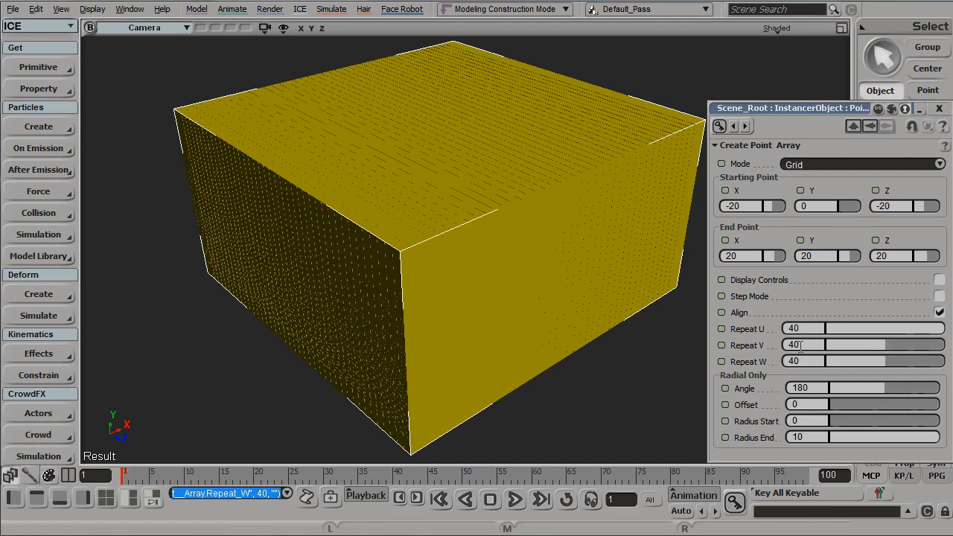
# - Turn on the headlight for the shaded camera view of the grid array
pyautogui.press('s')
pyautogui.moveTo(436, 362); pyautogui.dragTo(409, 317, button='right')
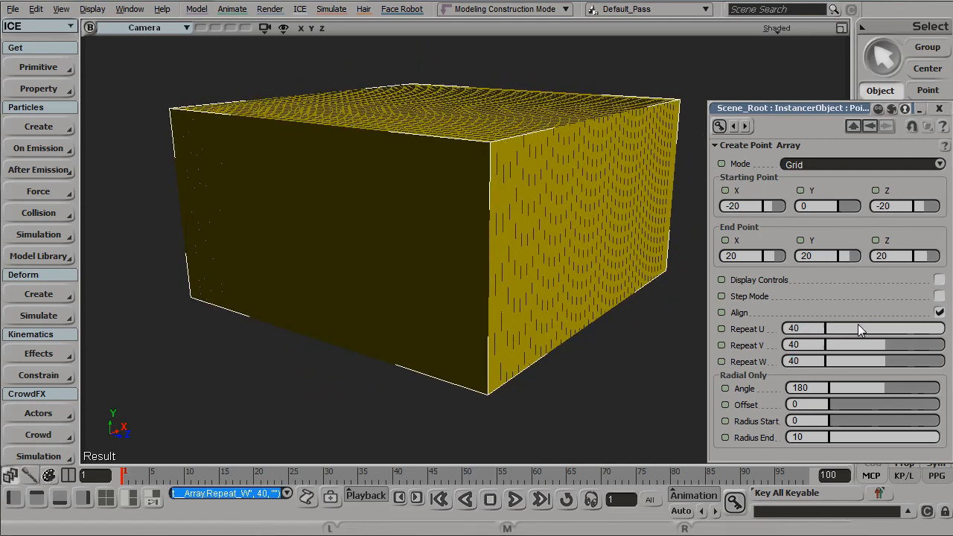
pyautogui.moveTo(608, 332)
pyautogui.mouseDown(button='right')
pyautogui.moveTo(621, 325)
pyautogui.moveTo(561, 284)
pyautogui.moveTo(571, 283)
pyautogui.moveTo(572, 298)
pyautogui.mouseUp(button='right')
pyautogui.click(777, 28)
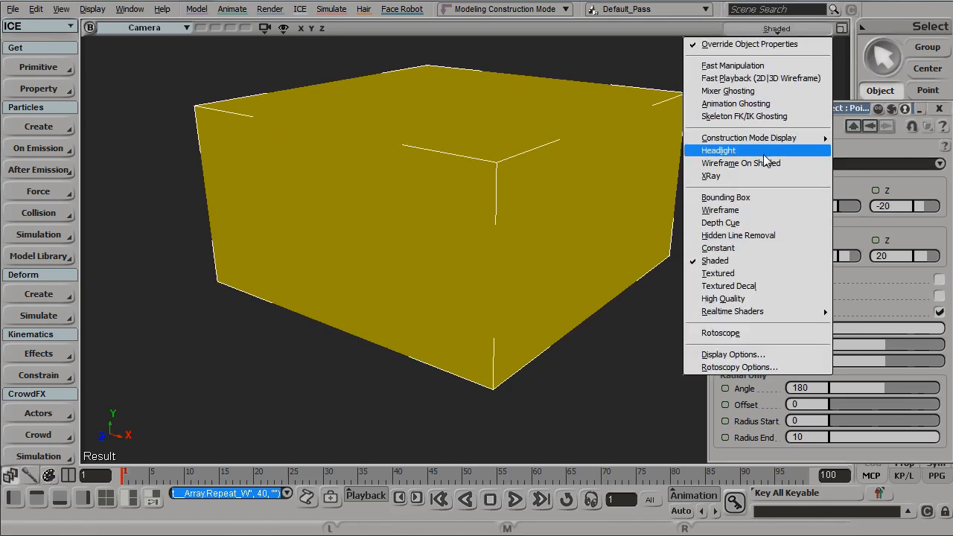
pyautogui.click(716, 151)
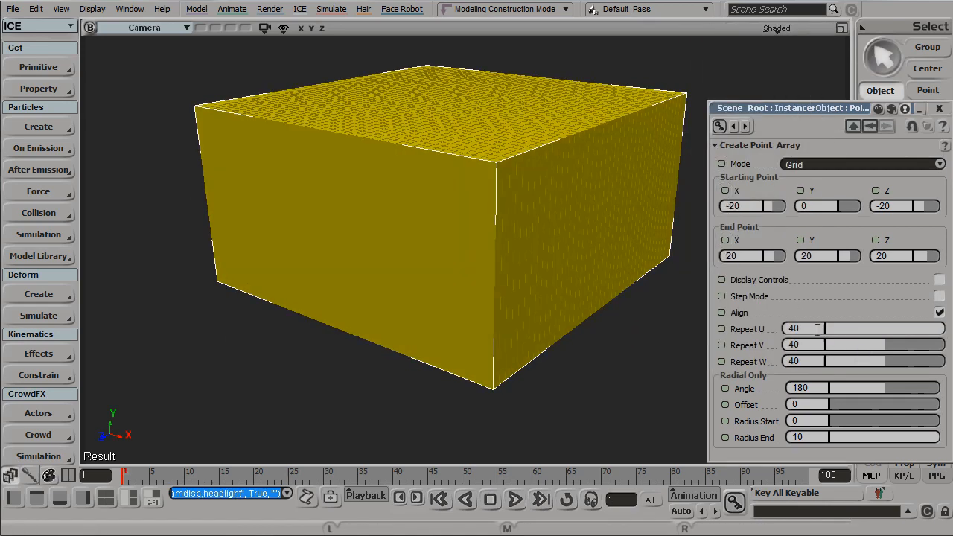
# - Set the point array's mode to Radial and view the resulting array from a lower angle
pyautogui.click(835, 161)
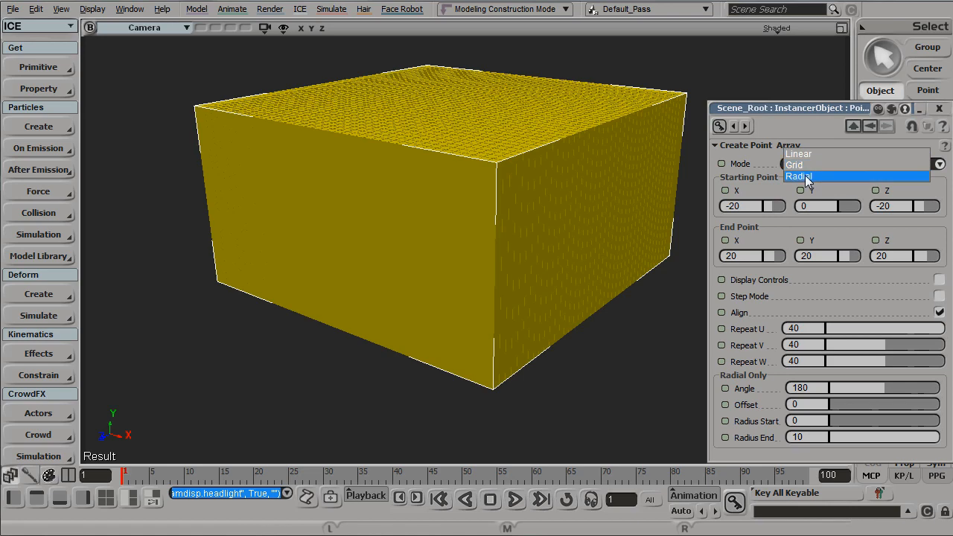
pyautogui.click(805, 175)
pyautogui.moveTo(624, 213); pyautogui.dragTo(599, 190, button='right')
pyautogui.moveTo(638, 272); pyautogui.dragTo(737, 294, button='right')
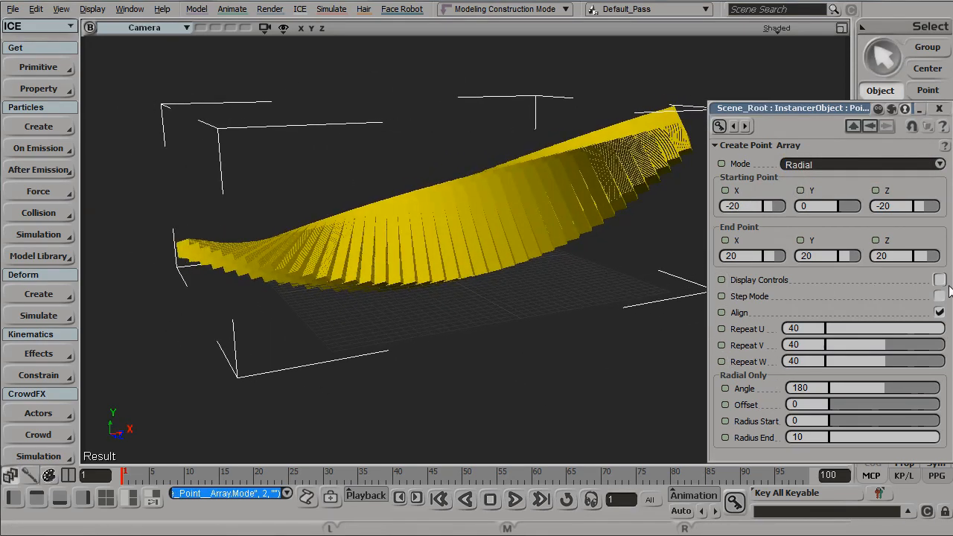
# - Show the array's display controls and move the end point above the starting point, to about X -24.4, Y 22.1, Z -21.6
pyautogui.scroll(-2, 663, 175)
pyautogui.press('v')
pyautogui.moveTo(647, 141); pyautogui.dragTo(294, 95)
pyautogui.moveTo(295, 95); pyautogui.dragTo(253, 127, button='right')
pyautogui.moveTo(253, 126); pyautogui.dragTo(247, 129)
pyautogui.press('s')
pyautogui.moveTo(428, 191)
pyautogui.mouseDown(button='right')
pyautogui.moveTo(446, 211)
pyautogui.moveTo(433, 207)
pyautogui.mouseUp(button='right')
# - Set the radial array's Angle to 720 and its Offset to about 0.735
pyautogui.moveTo(886, 389); pyautogui.dragTo(942, 389)
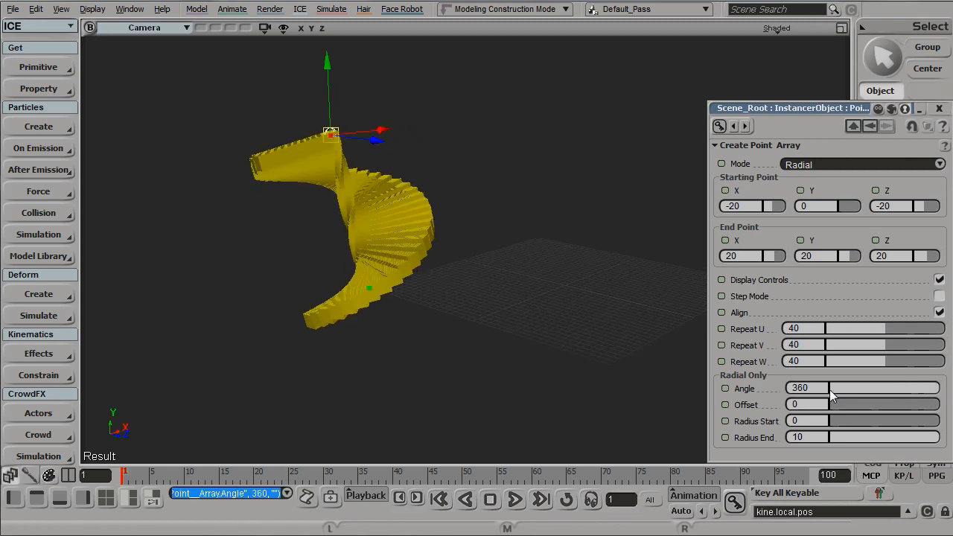
pyautogui.write('20')
pyautogui.press('Return')
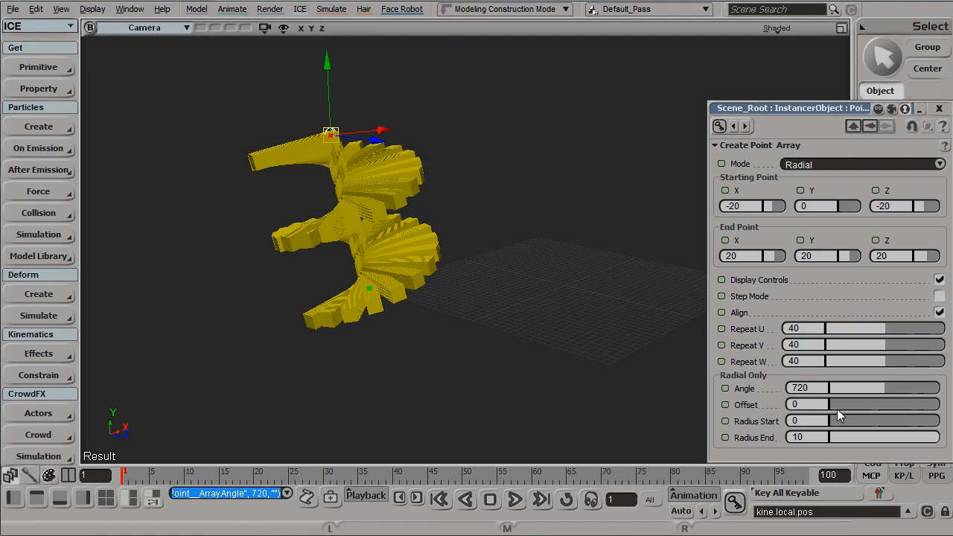
pyautogui.moveTo(837, 410); pyautogui.dragTo(939, 399)
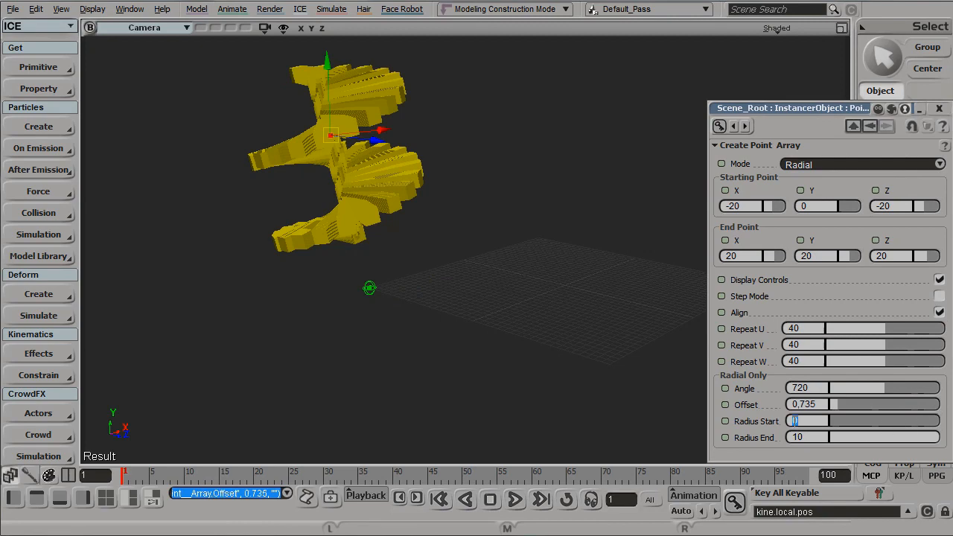
# - Set Radius Start to -5, and lower it further to about -8.05
pyautogui.write('-5')
pyautogui.press('Return')
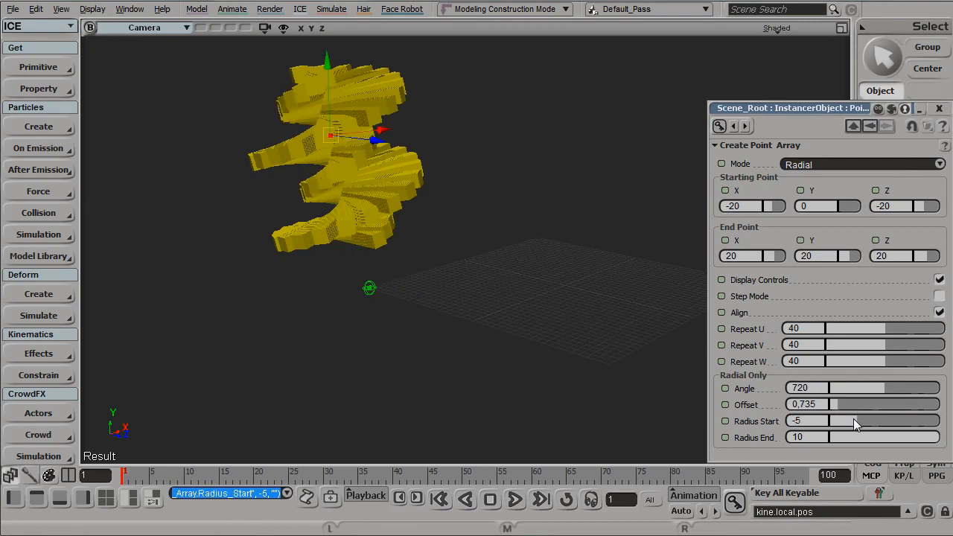
pyautogui.moveTo(854, 419); pyautogui.dragTo(854, 419)
pyautogui.press('s')
pyautogui.moveTo(695, 274); pyautogui.dragTo(763, 337, button='right')
pyautogui.moveTo(853, 422); pyautogui.dragTo(837, 422)
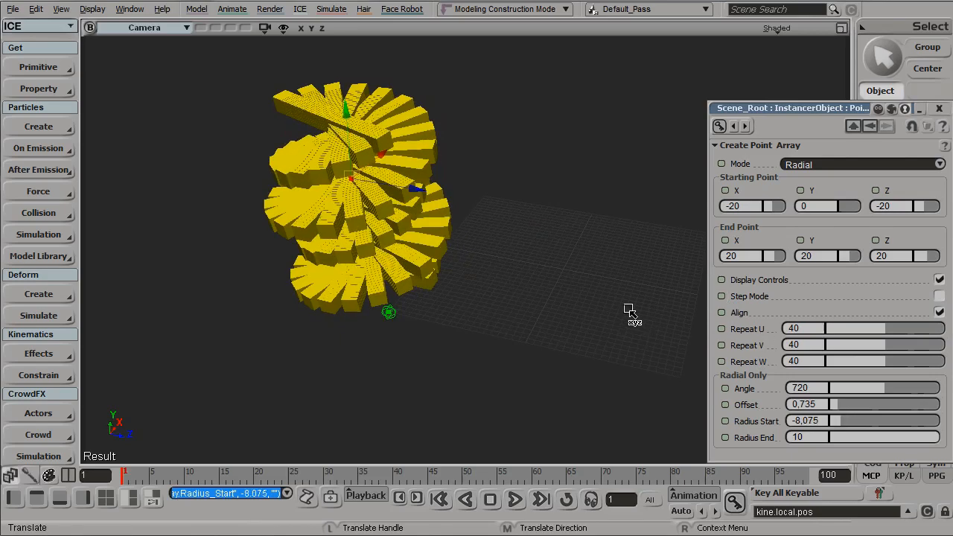
pyautogui.press('s')
pyautogui.moveTo(555, 228); pyautogui.dragTo(549, 213, button='right')
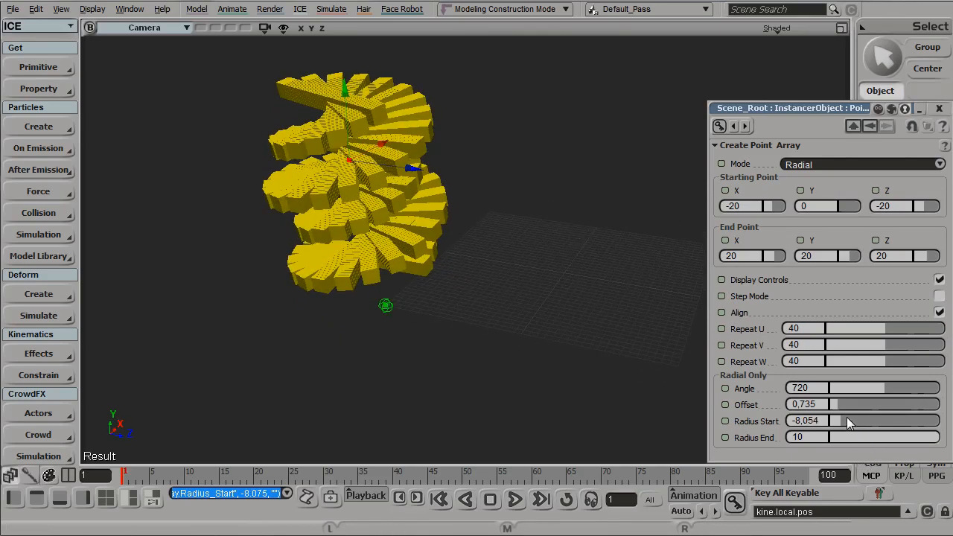
pyautogui.moveTo(847, 419); pyautogui.dragTo(845, 416)
# - Reduce Repeat V to 8 and hide the array's display controls
pyautogui.moveTo(866, 342); pyautogui.dragTo(844, 342)
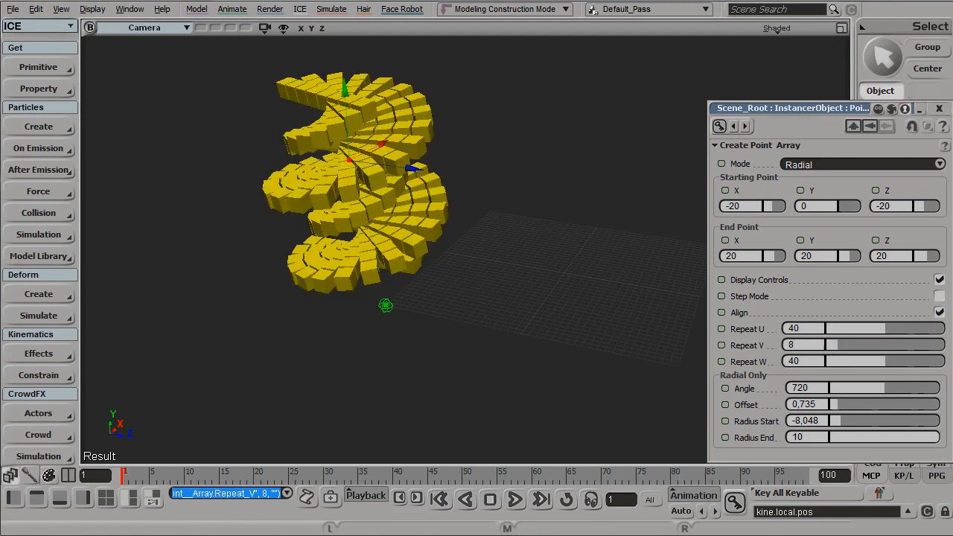
pyautogui.click(940, 280)
pyautogui.press('s')
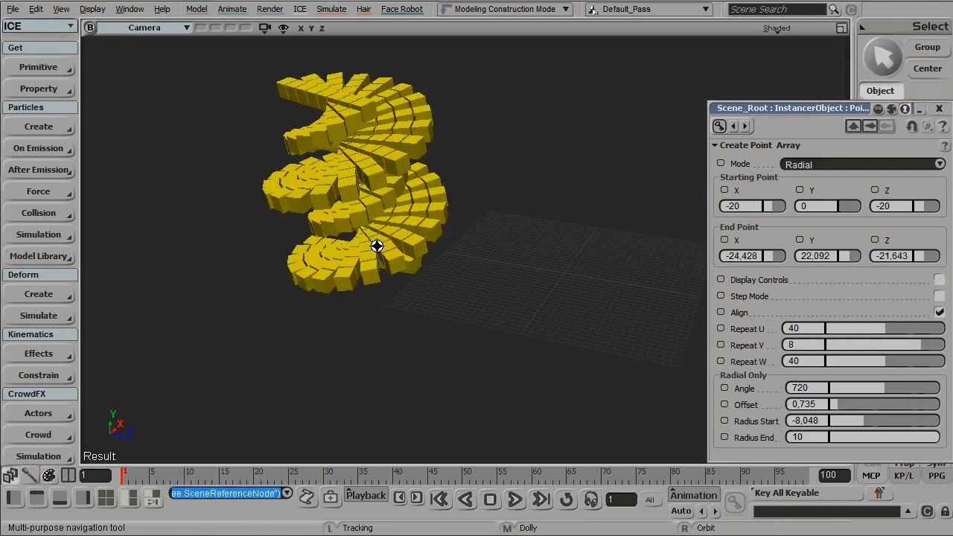
pyautogui.moveTo(377, 249); pyautogui.dragTo(454, 224, button='right')
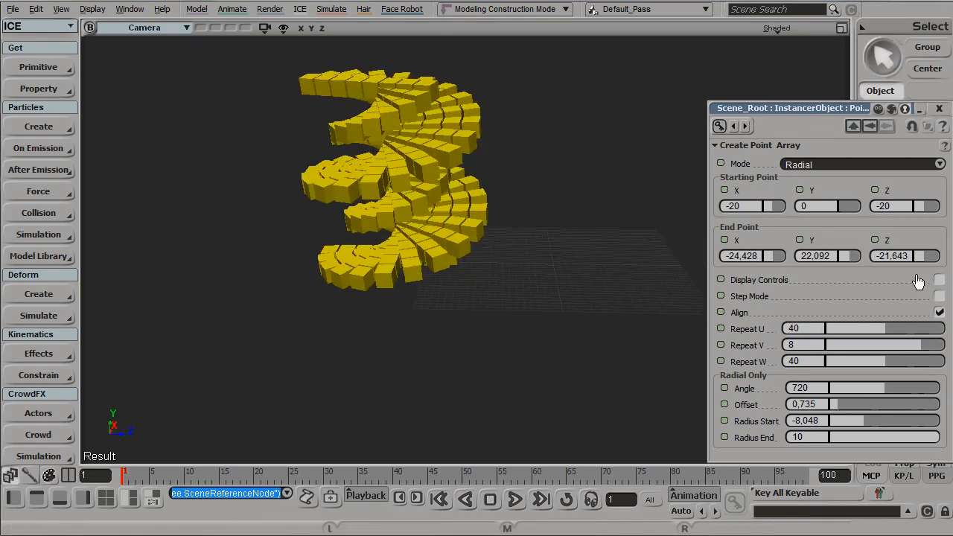
# - Show the array's display controls again and set the radial Offset to 0
pyautogui.click(940, 281)
pyautogui.press('s')
pyautogui.moveTo(511, 236)
pyautogui.mouseDown(button='right')
pyautogui.moveTo(515, 216)
pyautogui.moveTo(524, 224)
pyautogui.mouseUp(button='right')
pyautogui.moveTo(849, 416); pyautogui.dragTo(818, 413)
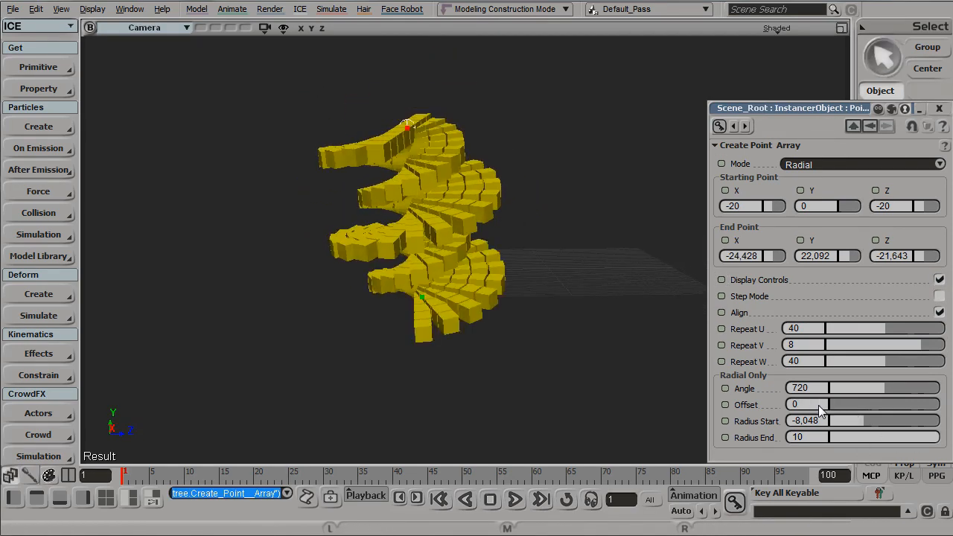
# - Move the array's end point to about X -23.4, Y 30.4, Z -15.5 and turn off Display Controls
pyautogui.moveTo(411, 110); pyautogui.dragTo(548, 161)
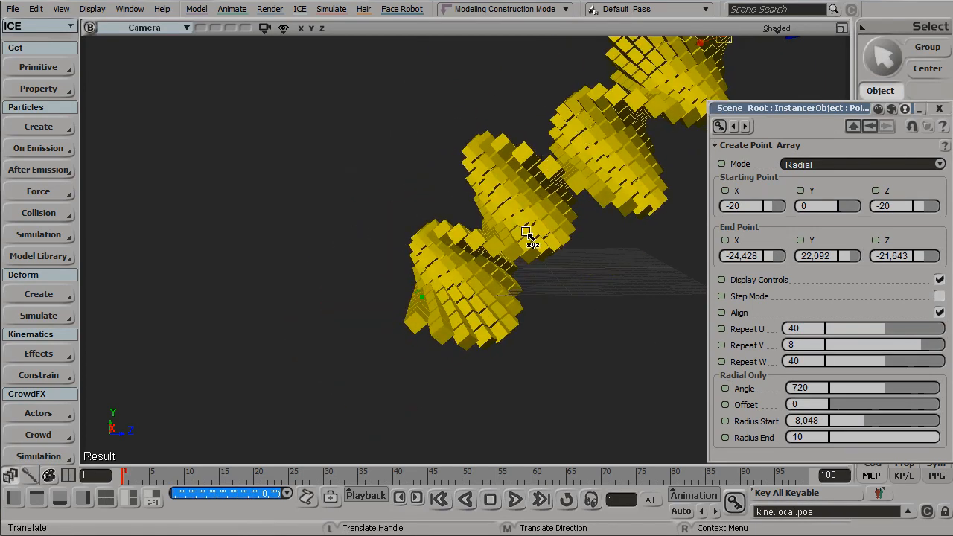
pyautogui.moveTo(525, 227); pyautogui.dragTo(478, 266)
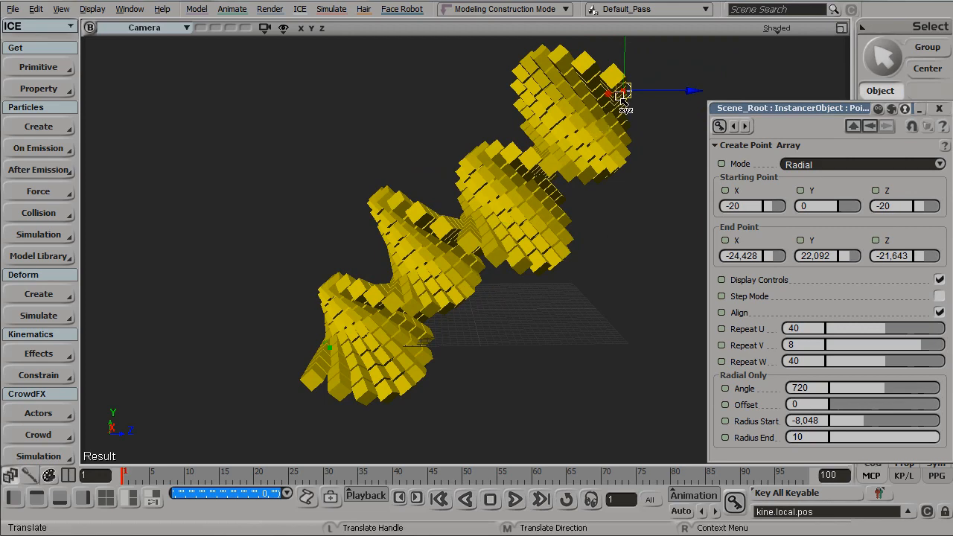
pyautogui.moveTo(621, 94); pyautogui.dragTo(355, 110)
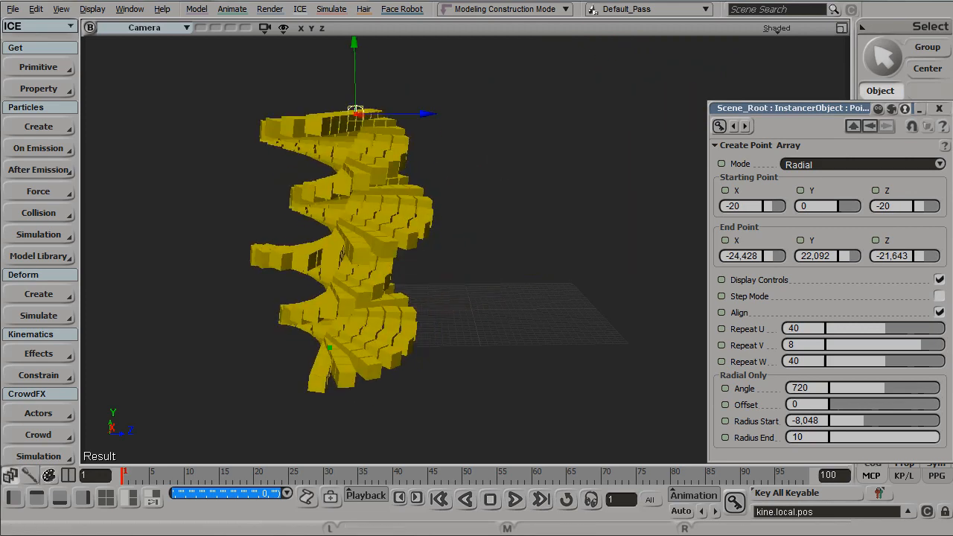
pyautogui.click(940, 280)
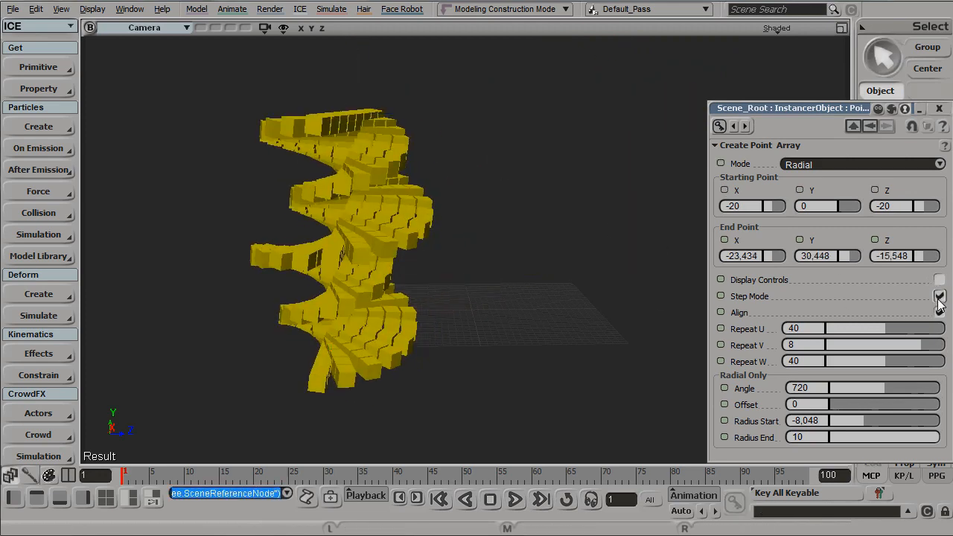
# - Reduce Repeat U to 19 with Step Mode on, and raise it to 80 with Step Mode off
pyautogui.moveTo(881, 333)
pyautogui.mouseDown()
pyautogui.moveTo(834, 334)
pyautogui.moveTo(898, 319)
pyautogui.moveTo(813, 330)
pyautogui.moveTo(881, 319)
pyautogui.moveTo(841, 339)
pyautogui.moveTo(878, 336)
pyautogui.moveTo(868, 339)
pyautogui.mouseUp()
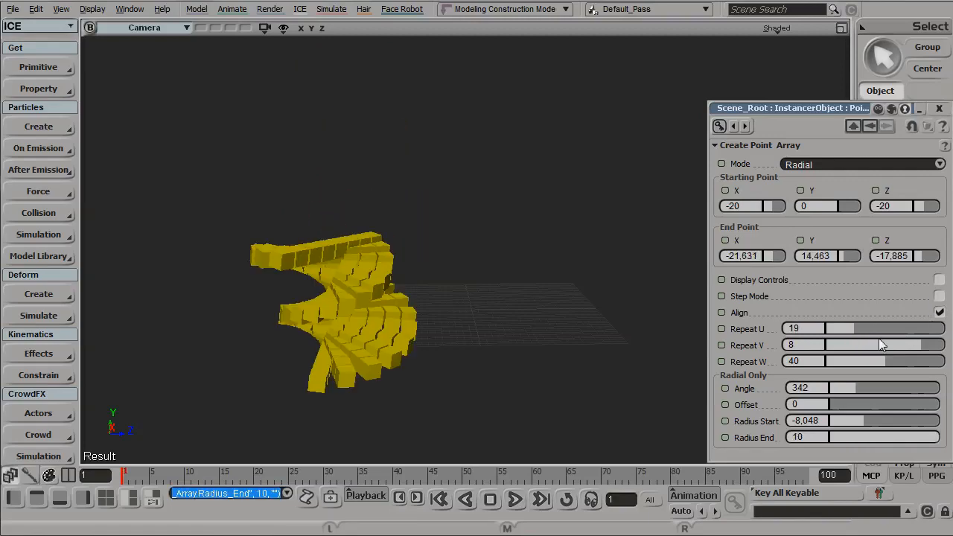
pyautogui.moveTo(856, 332); pyautogui.dragTo(944, 326)
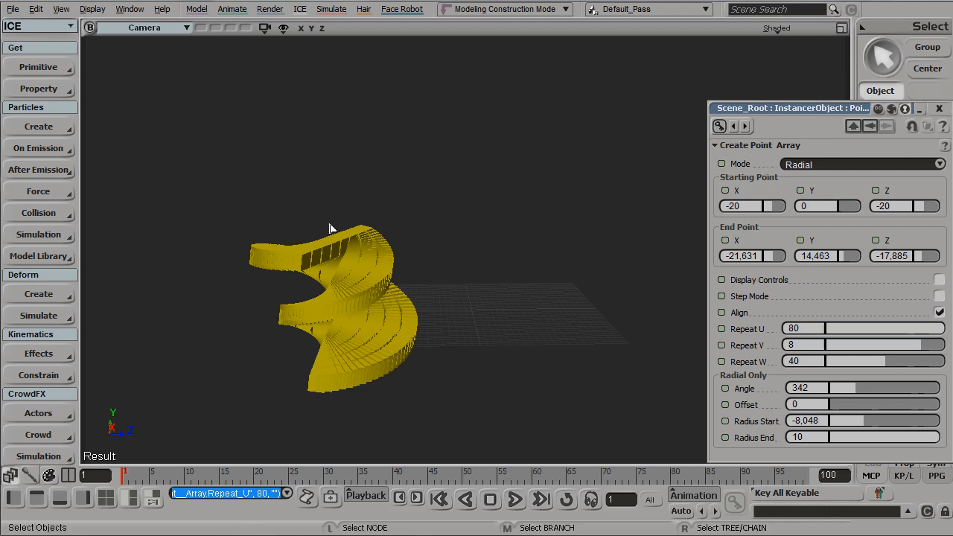
# - Delete the radial instancer object and close its empty properties window
pyautogui.click(379, 257)
pyautogui.press('Delete')
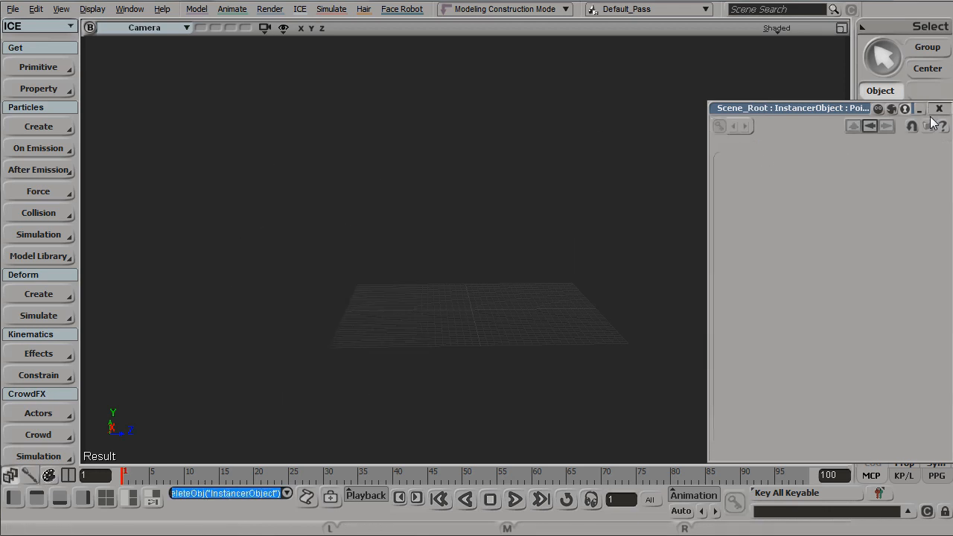
pyautogui.click(940, 110)
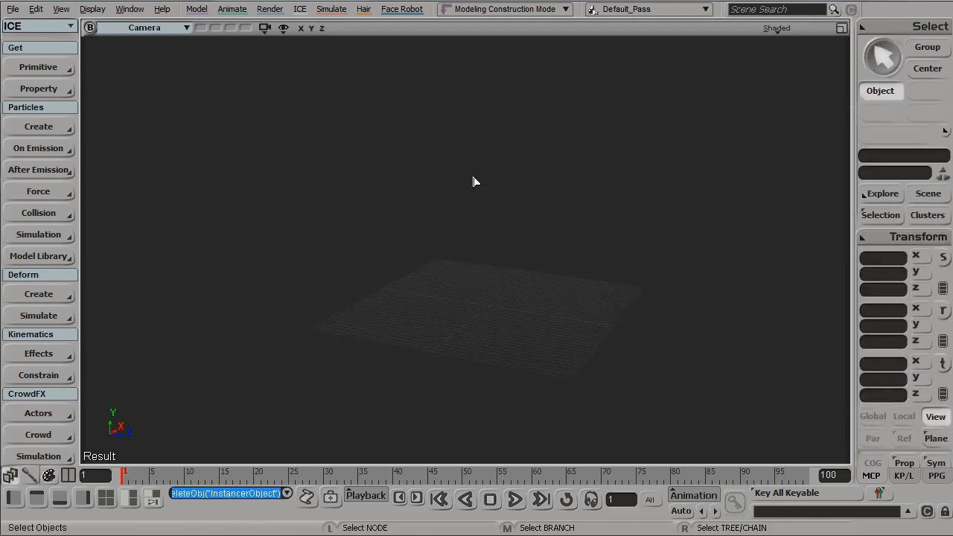
# - Add the preset Trex mesh model to the scene and view it from its other side
pyautogui.click(52, 65)
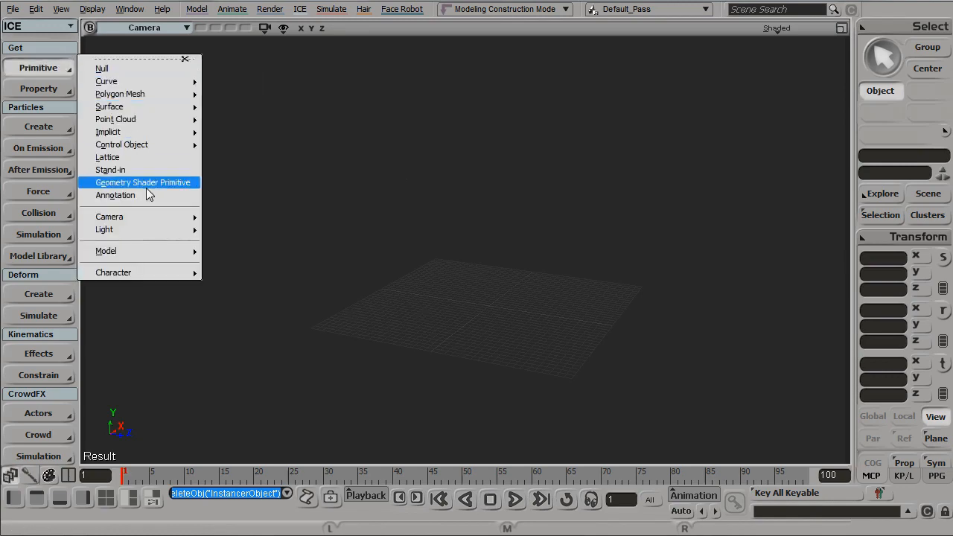
pyautogui.moveTo(146, 274)
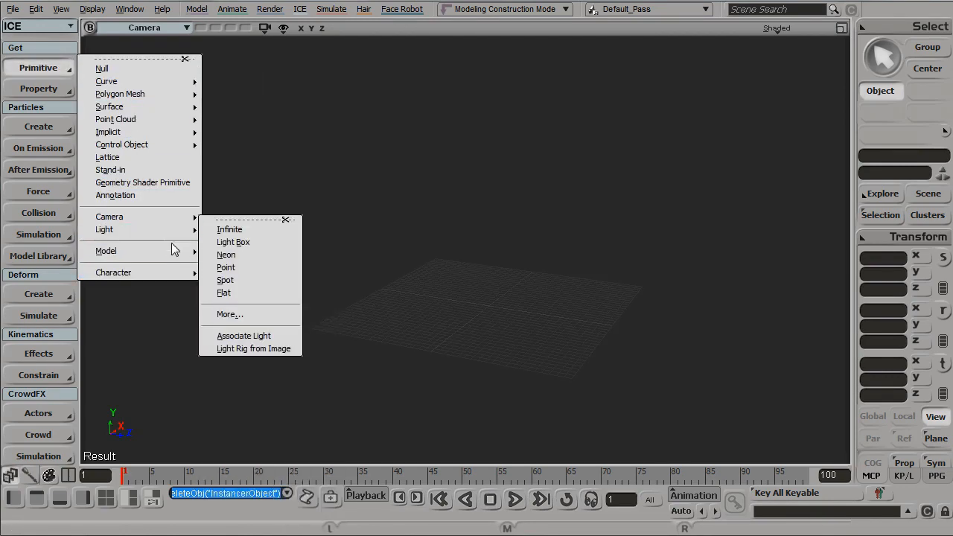
pyautogui.moveTo(175, 251)
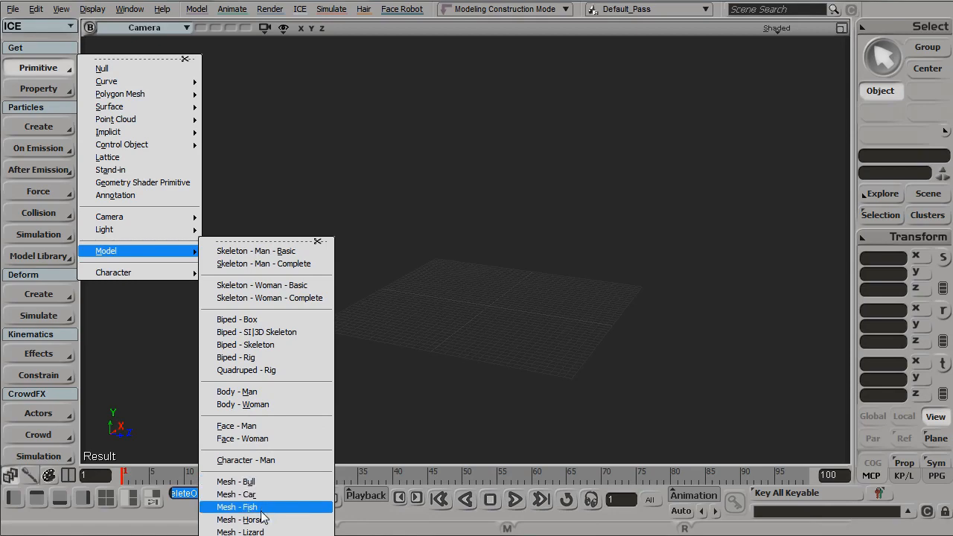
pyautogui.click(274, 535)
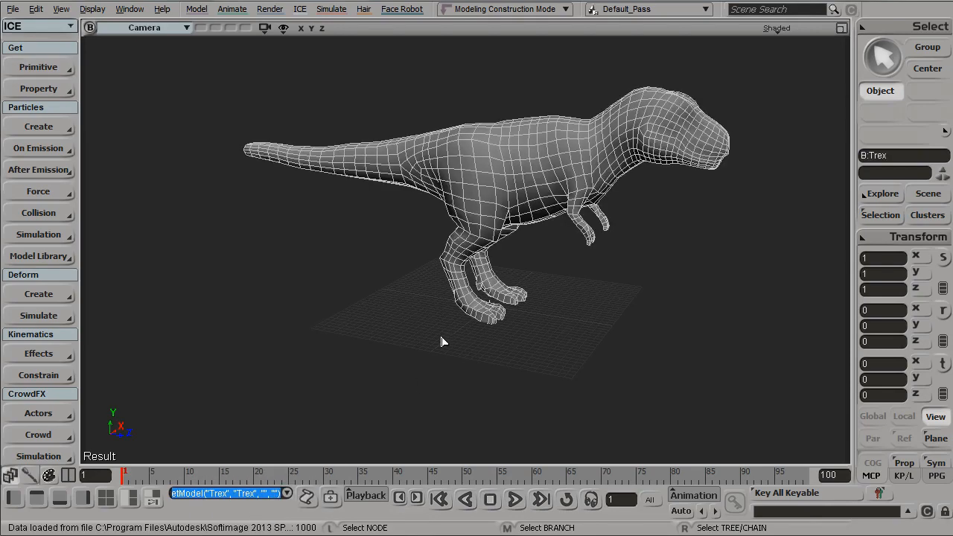
pyautogui.press('s')
pyautogui.moveTo(592, 197); pyautogui.dragTo(499, 184, button='right')
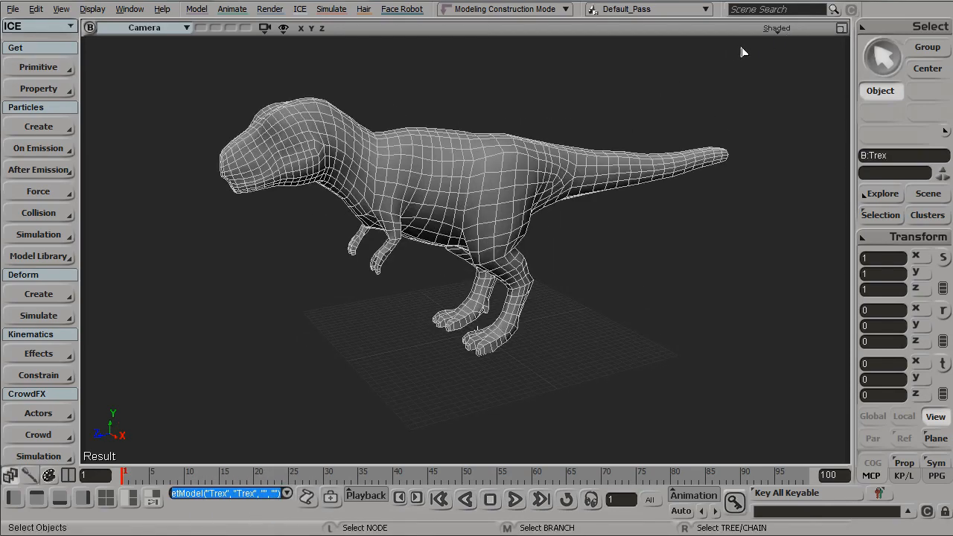
# - Switch the camera view to wireframe display and deselect the Trex model
pyautogui.press('s')
pyautogui.moveTo(761, 40); pyautogui.dragTo(770, 28, button='right')
pyautogui.click(770, 28)
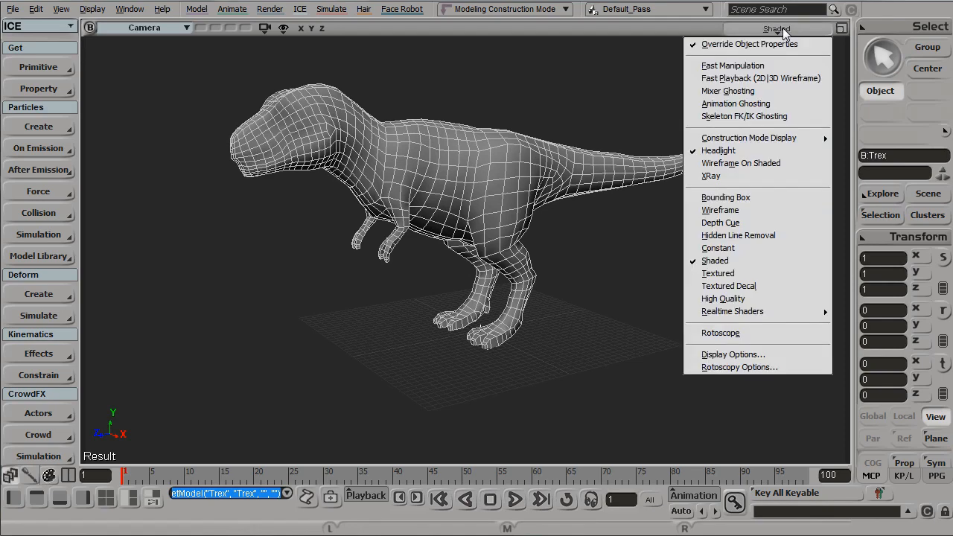
pyautogui.click(737, 211)
pyautogui.click(624, 253)
pyautogui.press('s')
pyautogui.scroll(3, 623, 255)
pyautogui.moveTo(623, 256); pyautogui.dragTo(621, 280)
pyautogui.moveTo(621, 281)
pyautogui.mouseDown(button='right')
pyautogui.moveTo(616, 292)
pyautogui.moveTo(611, 279)
pyautogui.mouseUp(button='right')
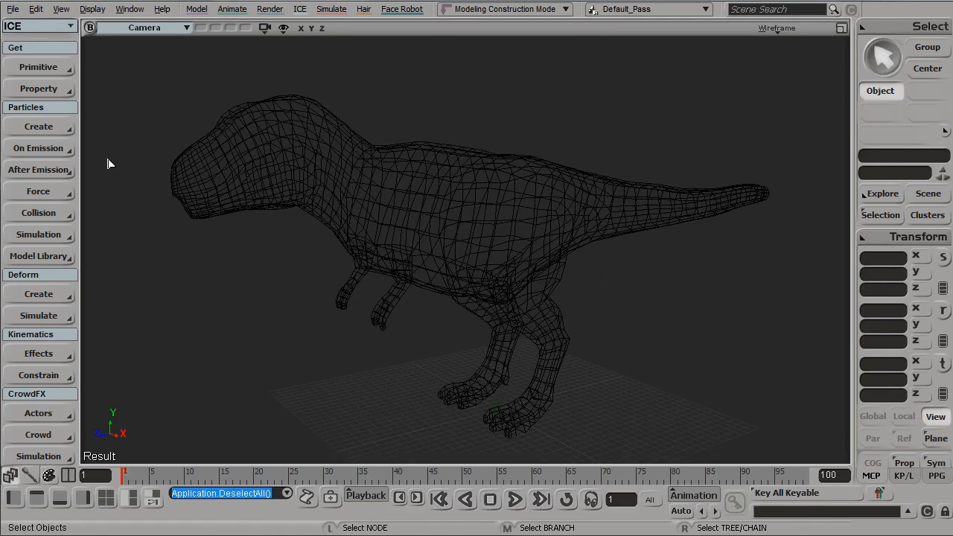
# - Detach the particle Create commands as a floating window and place it near the upper edge of the workspace
pyautogui.click(70, 126)
pyautogui.moveTo(147, 157)
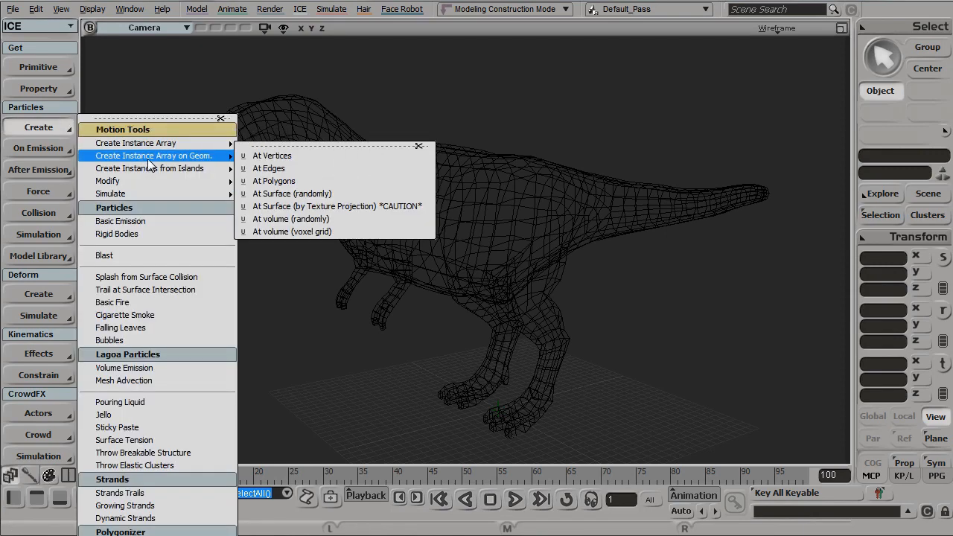
pyautogui.click(179, 117)
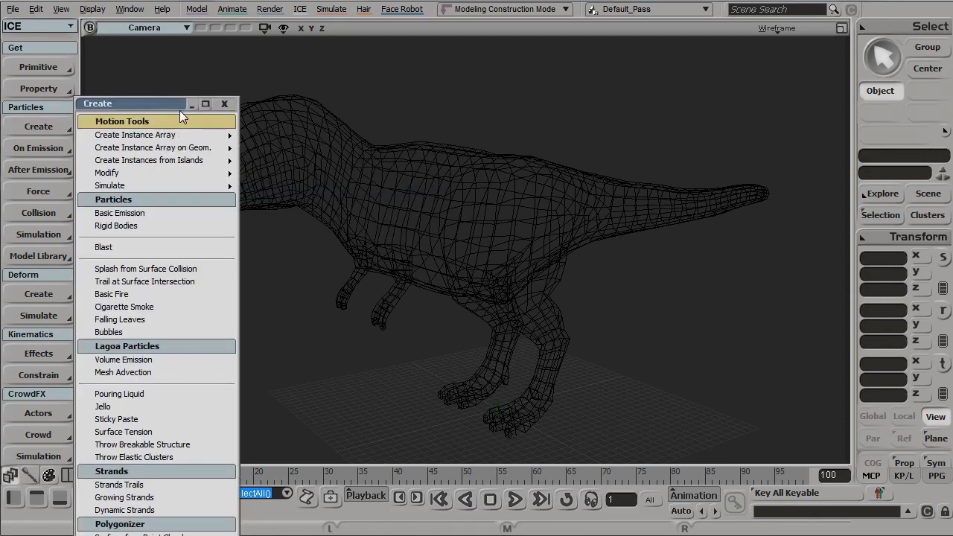
pyautogui.moveTo(159, 102); pyautogui.dragTo(123, 42)
# - Create an instance array at the vertices of the Trex mesh without picking any objects or group to instance
pyautogui.moveTo(146, 89)
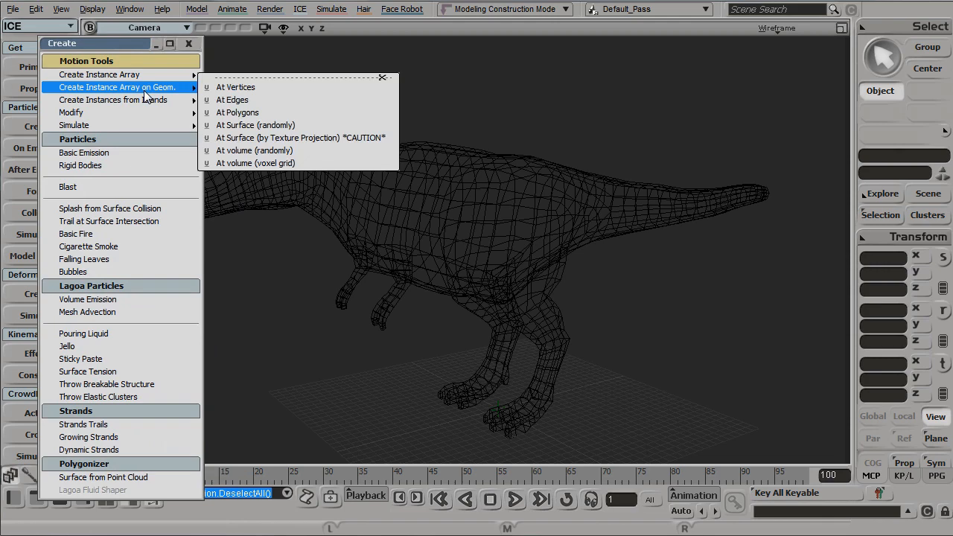
pyautogui.click(245, 88)
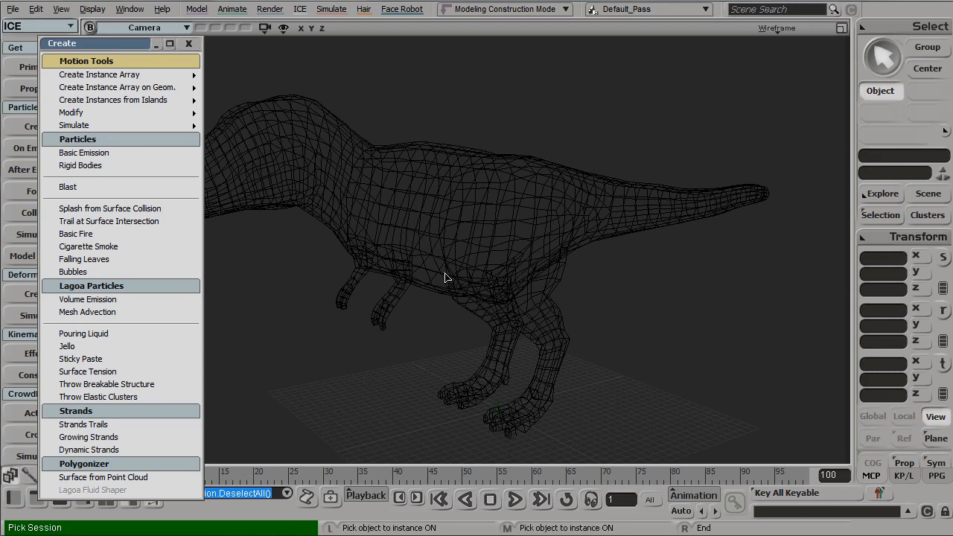
pyautogui.click(493, 228)
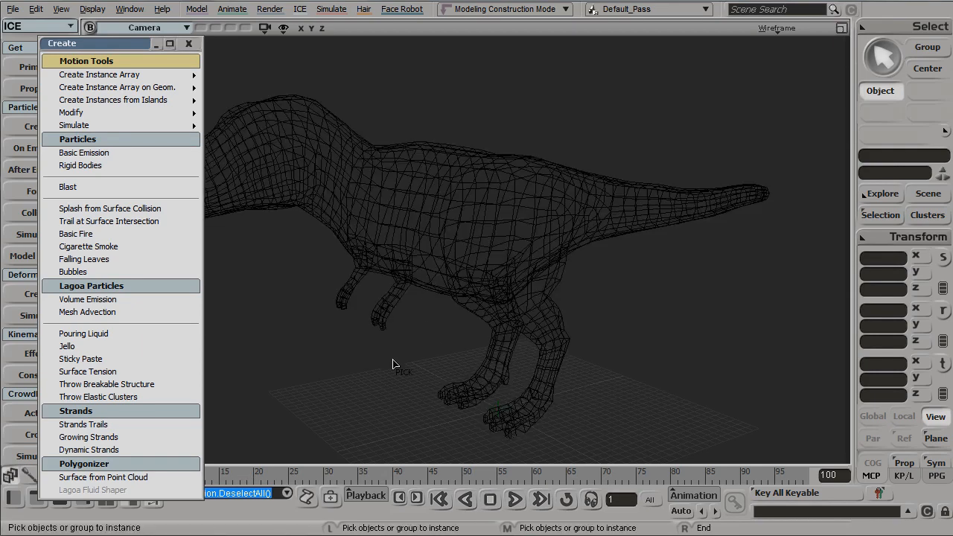
pyautogui.rightClick(673, 278)
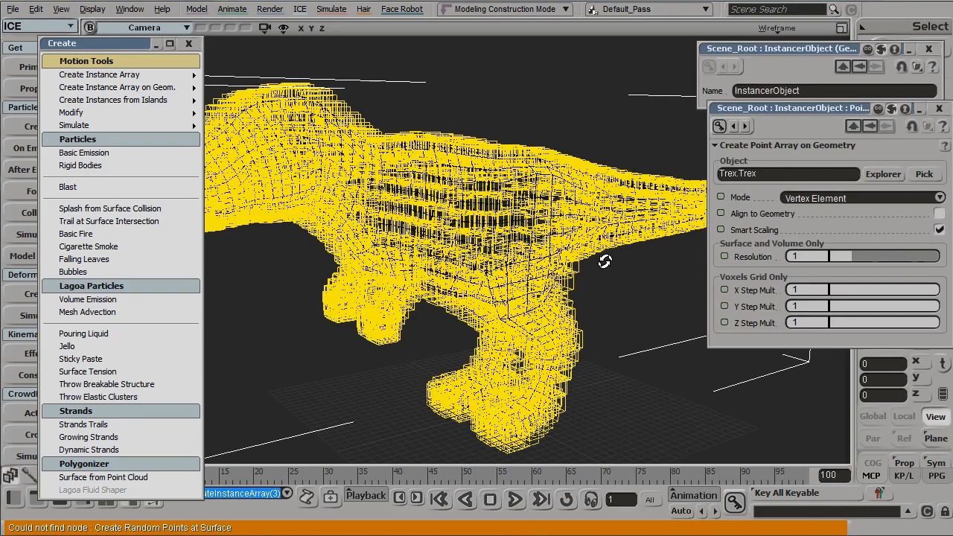
pyautogui.moveTo(605, 261)
pyautogui.mouseDown()
pyautogui.moveTo(644, 251)
pyautogui.moveTo(617, 259)
pyautogui.mouseUp()
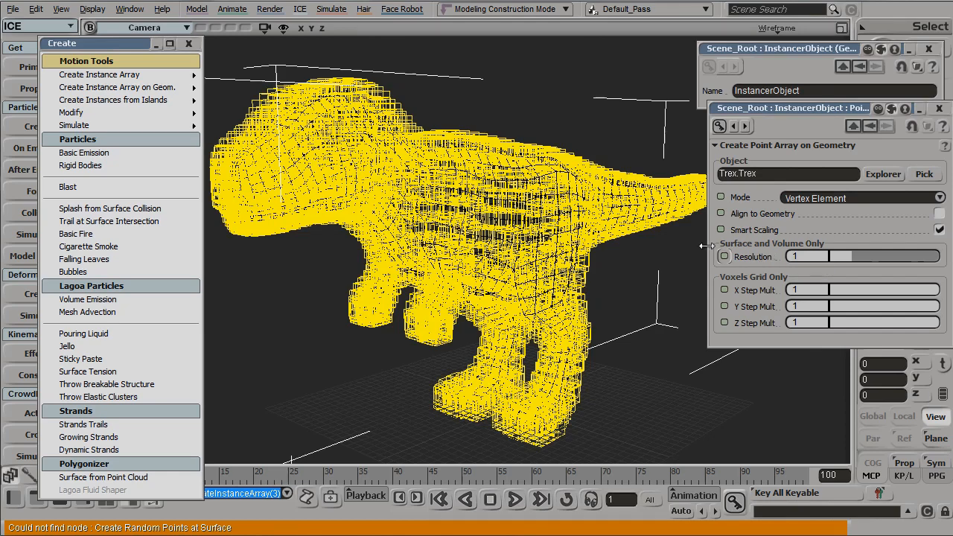
# - Switch the camera view to shaded display and close the InstancerObject name properties, keeping the point array settings open
pyautogui.middleClick(782, 27)
pyautogui.press('s')
pyautogui.scroll(4, 521, 144)
pyautogui.moveTo(521, 144); pyautogui.dragTo(537, 151, button='right')
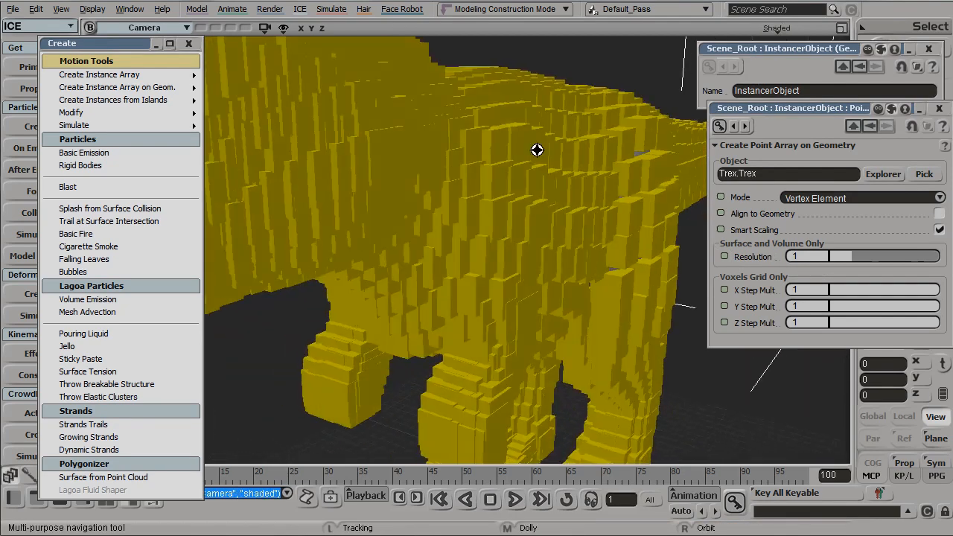
pyautogui.click(929, 49)
pyautogui.press('f')
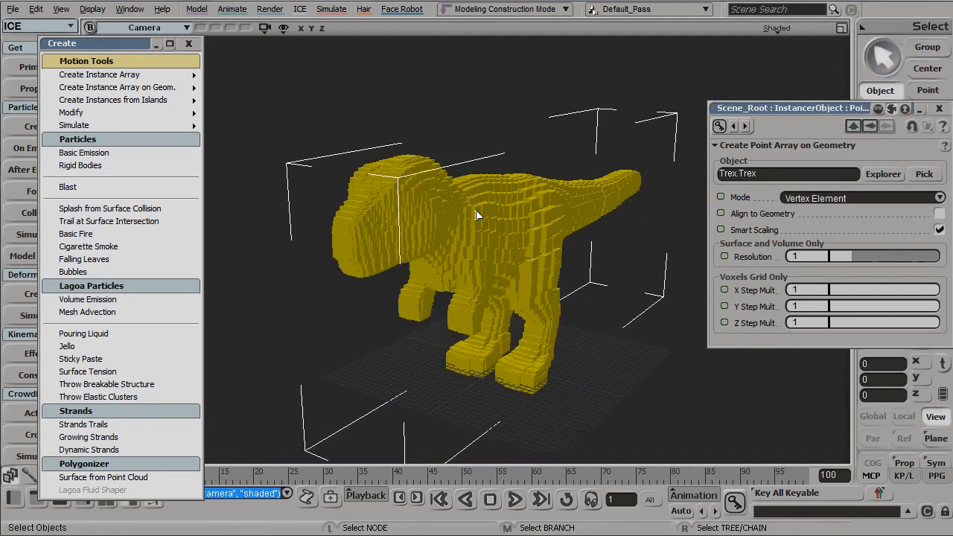
pyautogui.press('s')
pyautogui.scroll(4, 484, 221)
pyautogui.scroll(-4, 472, 216)
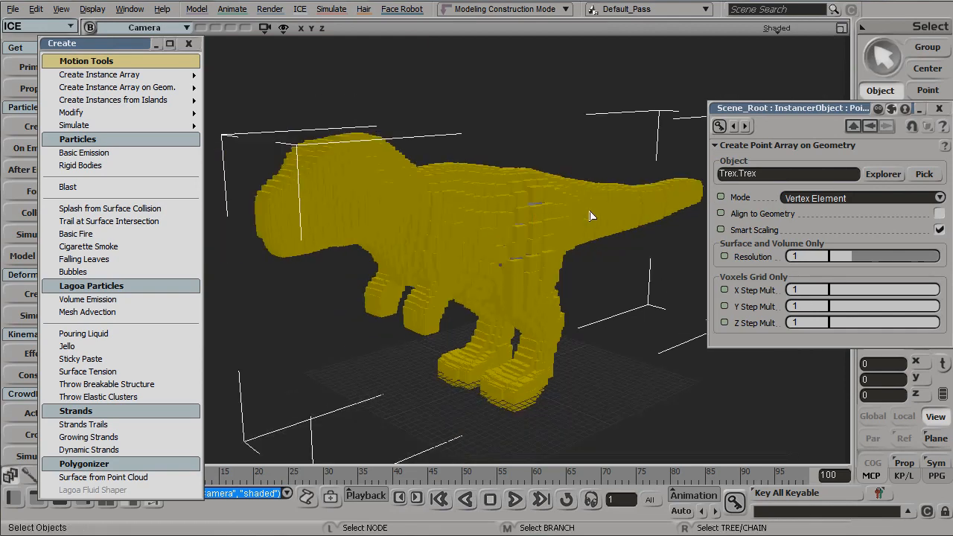
# - Set the point array mode to Edge Element and inspect the instances along the Trex's body up close
pyautogui.click(822, 199)
pyautogui.click(824, 207)
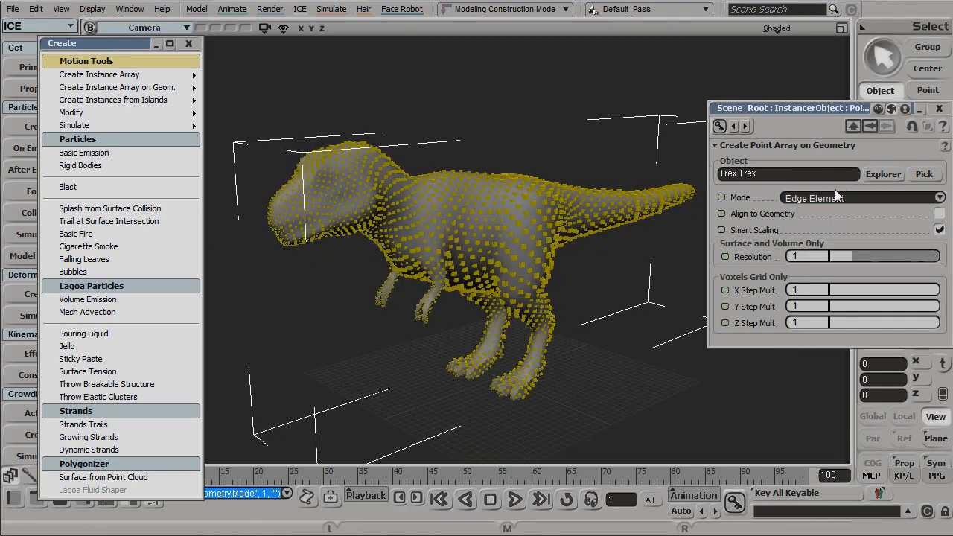
pyautogui.scroll(4, 489, 247)
pyautogui.press('s')
pyautogui.moveTo(405, 224); pyautogui.dragTo(431, 238)
pyautogui.moveTo(431, 238); pyautogui.dragTo(645, 209, button='right')
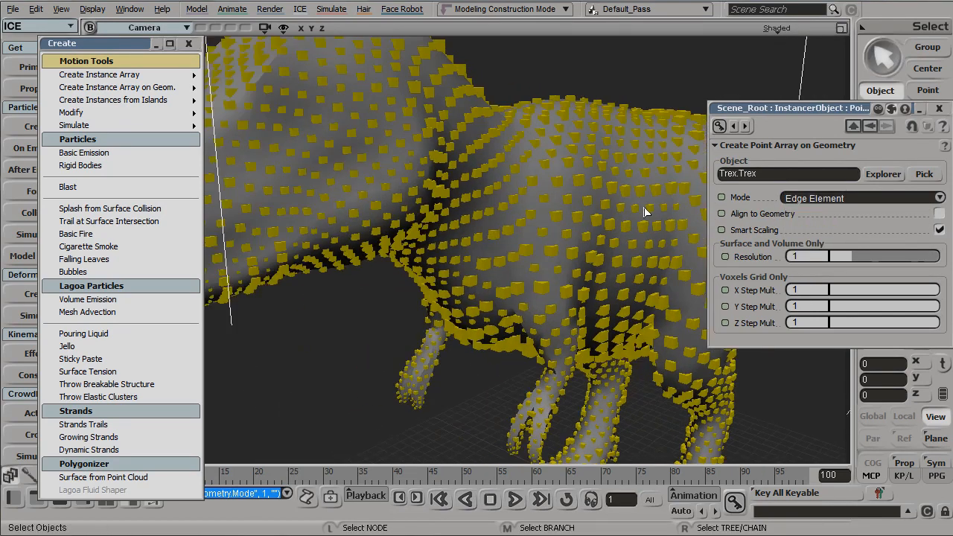
# - Set the point array mode to Polygon Element and inspect the instances over the whole Trex
pyautogui.click(819, 198)
pyautogui.click(822, 209)
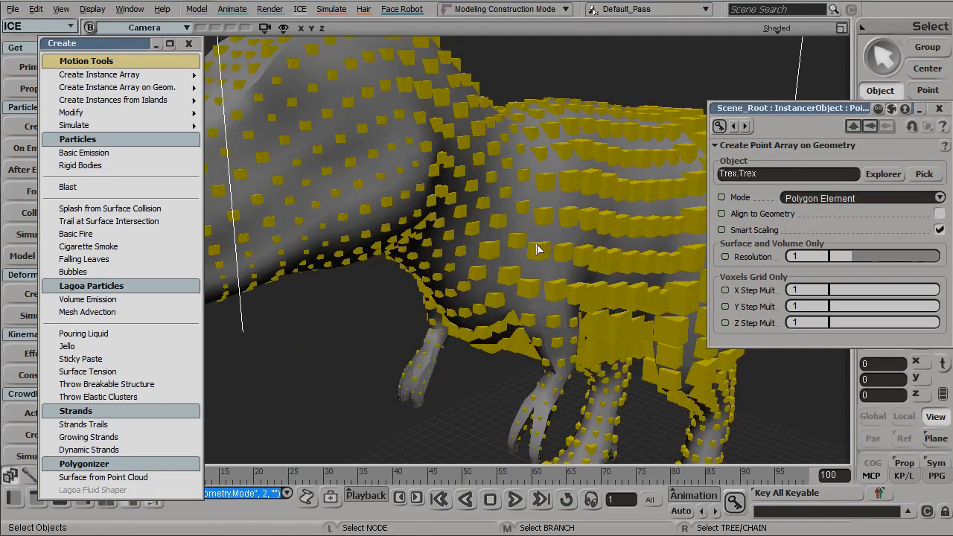
pyautogui.press('s')
pyautogui.scroll(-5, 539, 247)
pyautogui.moveTo(543, 245); pyautogui.dragTo(598, 266, button='right')
pyautogui.scroll(3, 532, 239)
pyautogui.press('s')
pyautogui.moveTo(515, 237); pyautogui.dragTo(525, 251)
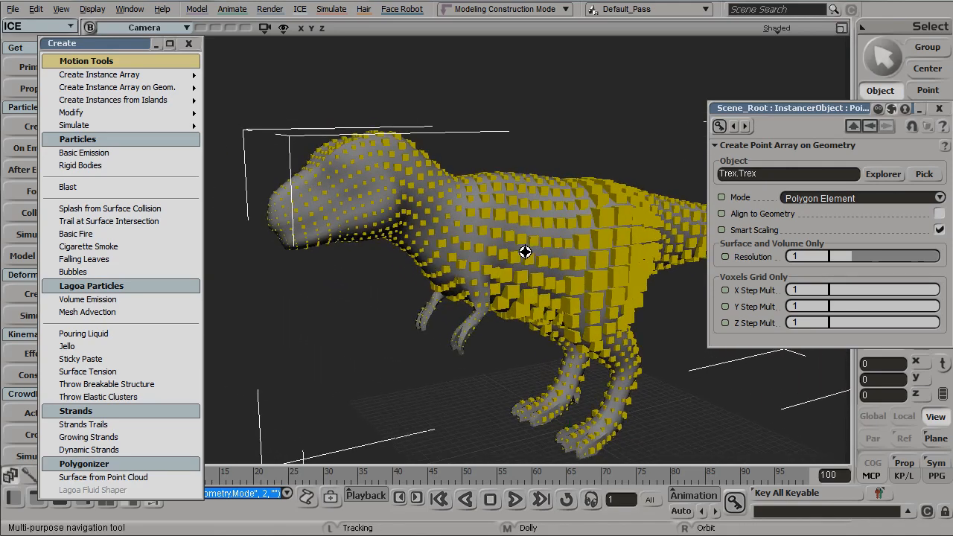
pyautogui.scroll(2, 485, 244)
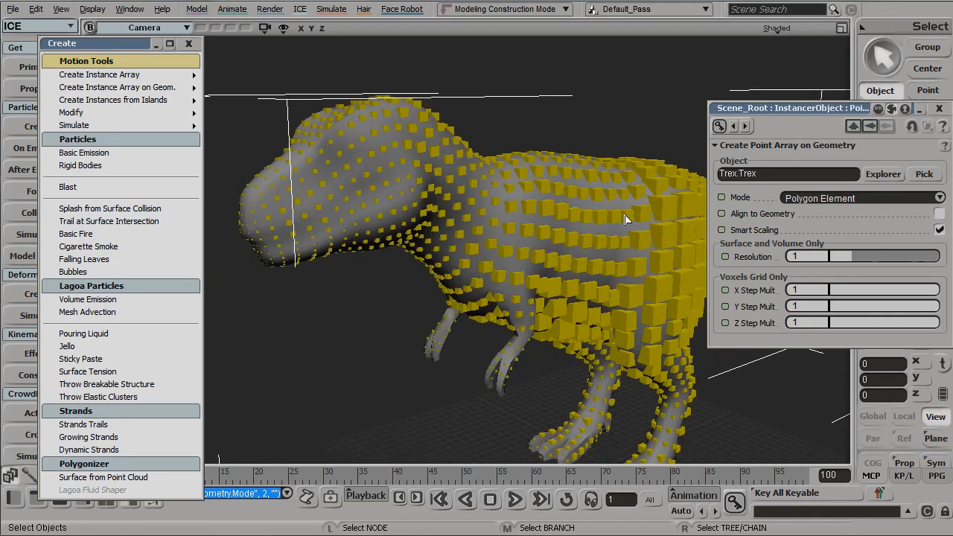
# - Change the point array mode to Vertex Element and back to Polygon Element to compare the two distributions
pyautogui.click(860, 198)
pyautogui.click(819, 177)
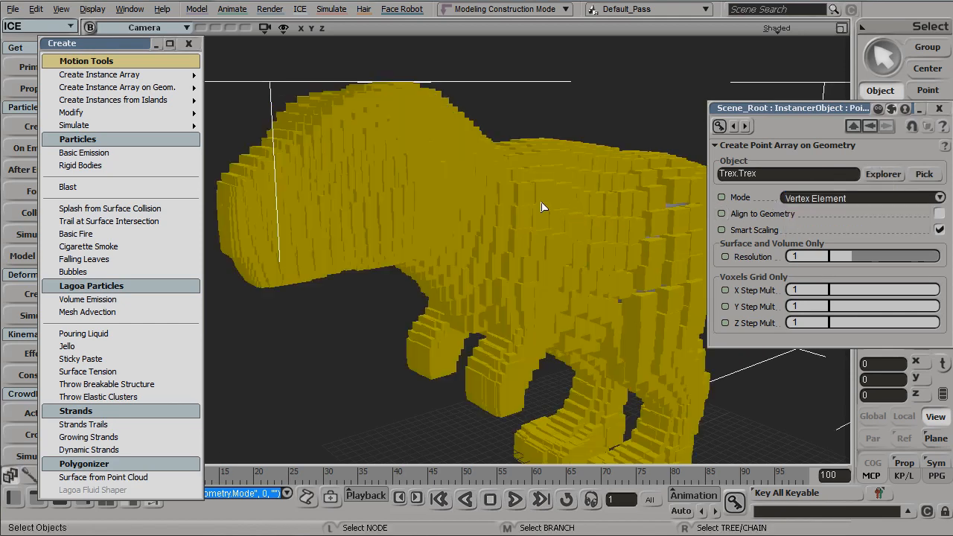
pyautogui.click(800, 197)
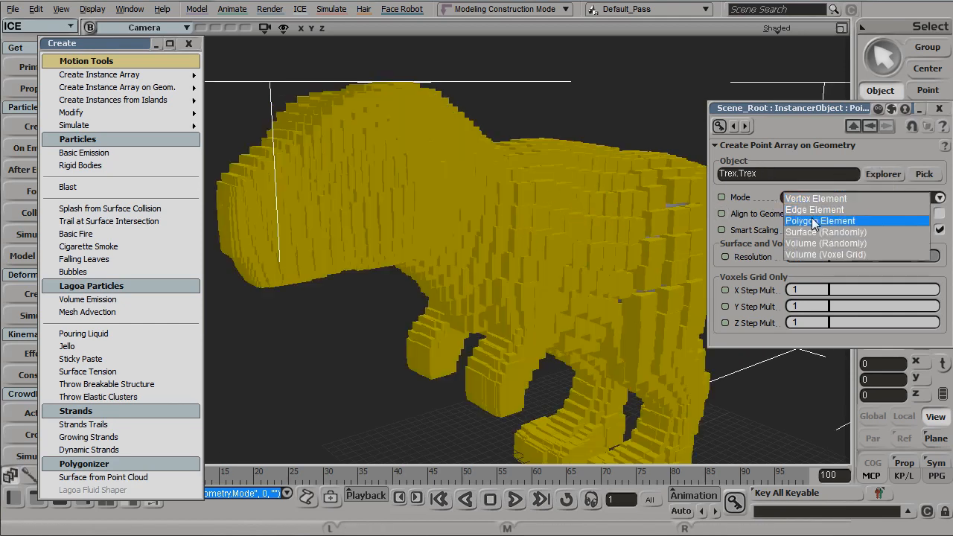
pyautogui.click(849, 217)
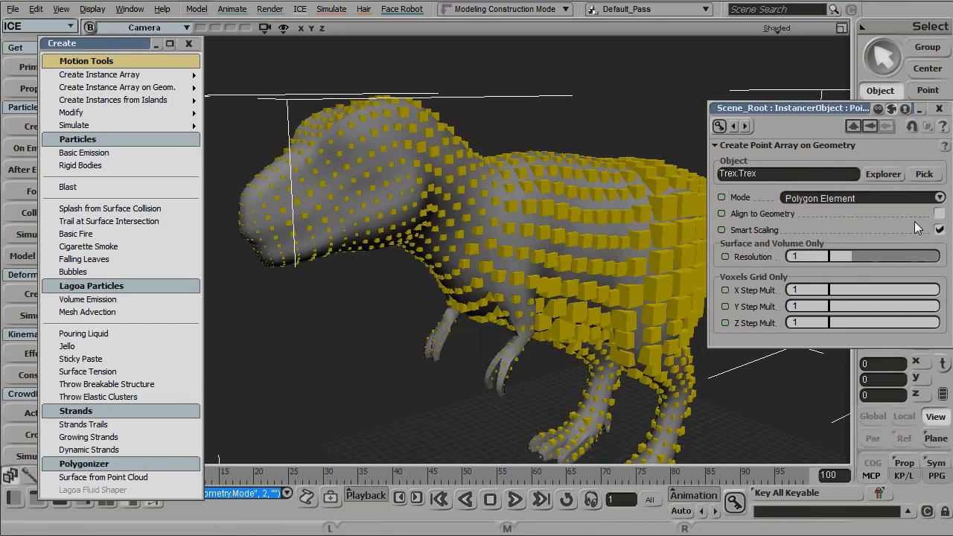
# - Toggle Smart Scaling off and on for the Polygon Element array to compare instance sizes, leaving it enabled
pyautogui.click(938, 232)
pyautogui.click(938, 231)
pyautogui.click(938, 232)
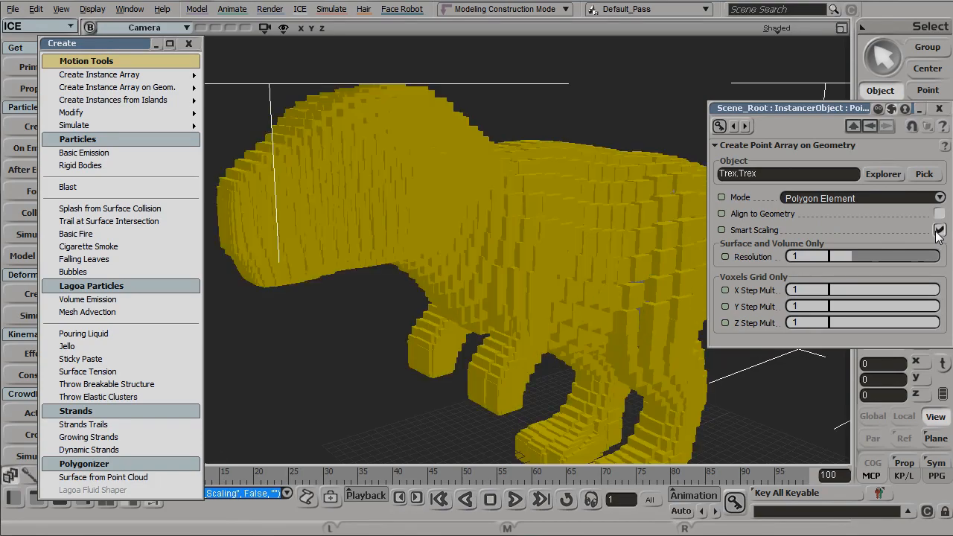
pyautogui.click(938, 231)
pyautogui.press('s')
pyautogui.moveTo(618, 221); pyautogui.dragTo(573, 207, button='right')
# - Distribute the instances in Volume (Randomly) mode at resolution 1.735, showing the camera view in wireframe
pyautogui.click(834, 198)
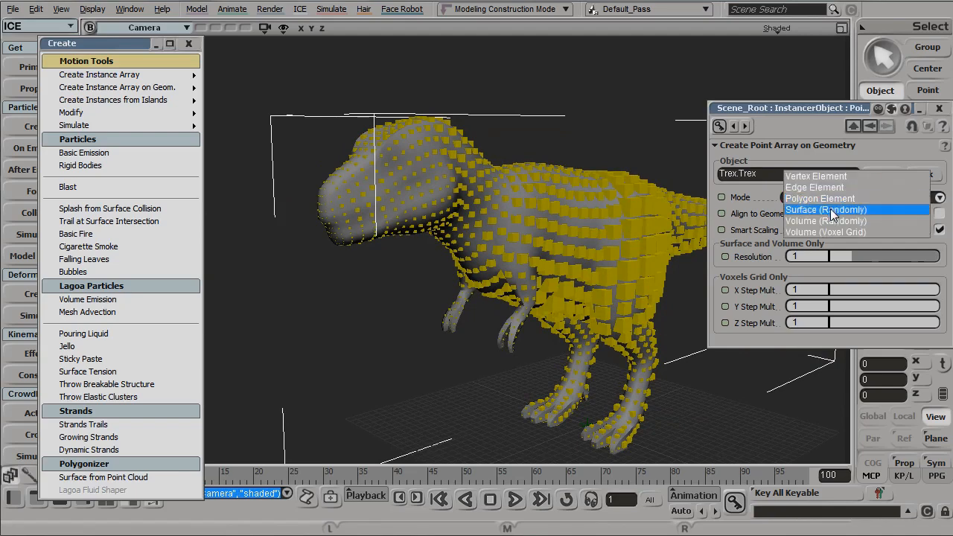
pyautogui.click(874, 221)
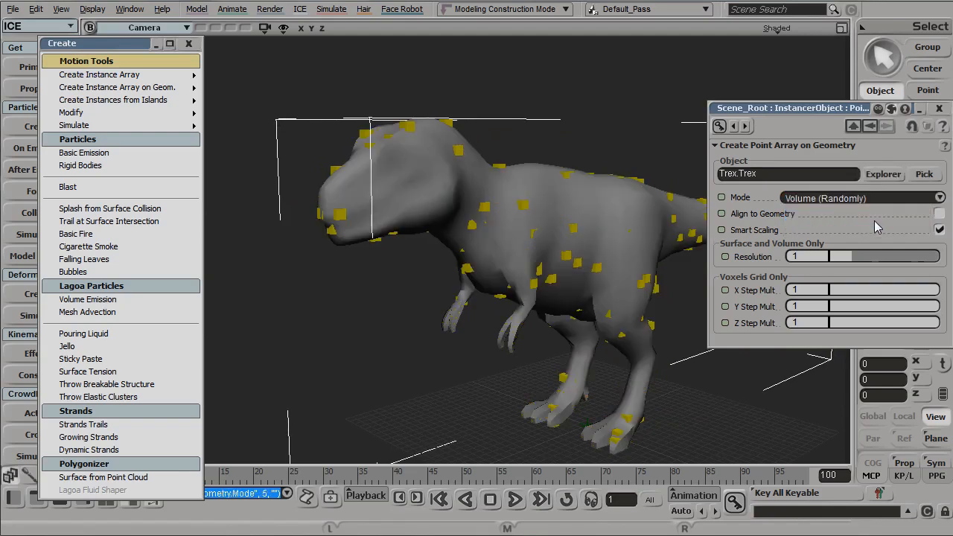
pyautogui.click(788, 29)
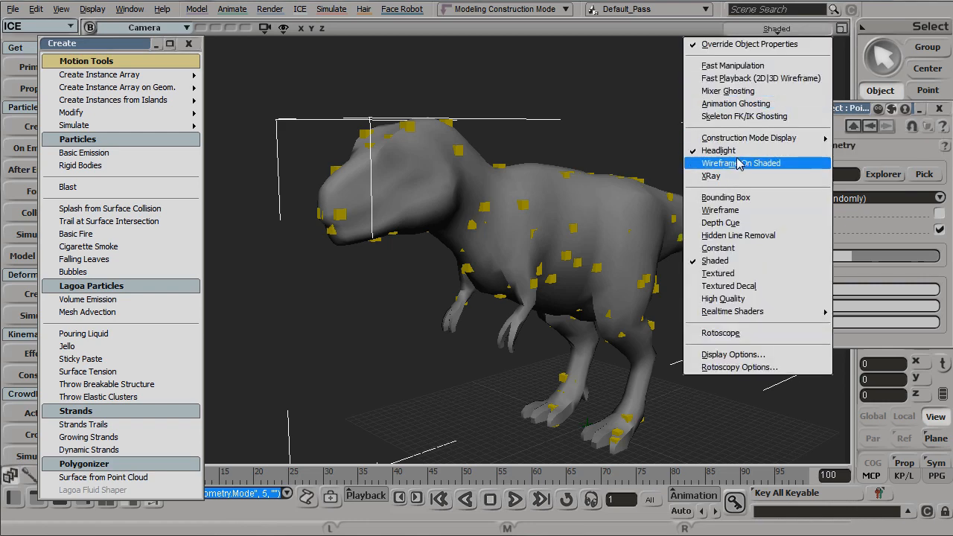
pyautogui.click(733, 210)
pyautogui.moveTo(825, 255); pyautogui.dragTo(867, 256)
# - Set the point array mode to Volume (Voxel Grid) with a resolution of 0.884
pyautogui.click(843, 198)
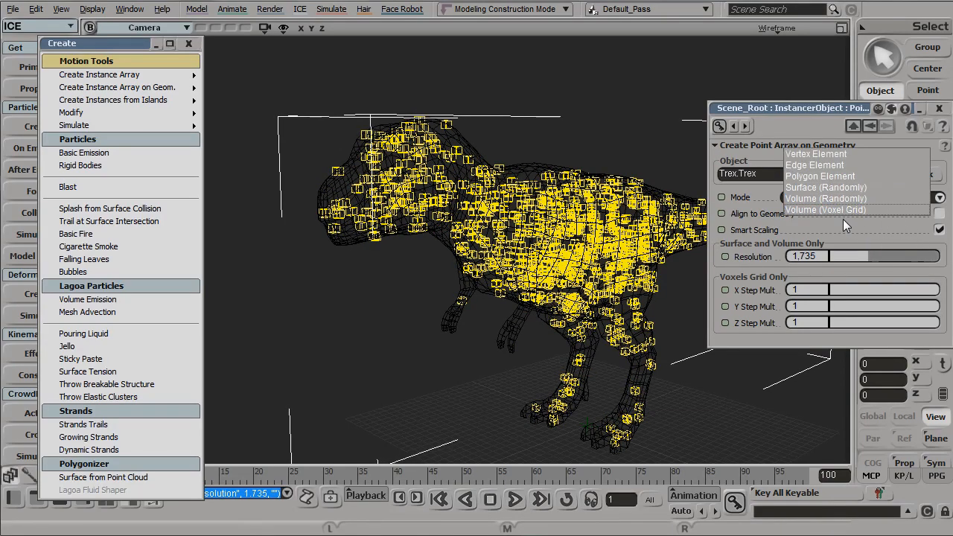
pyautogui.click(846, 212)
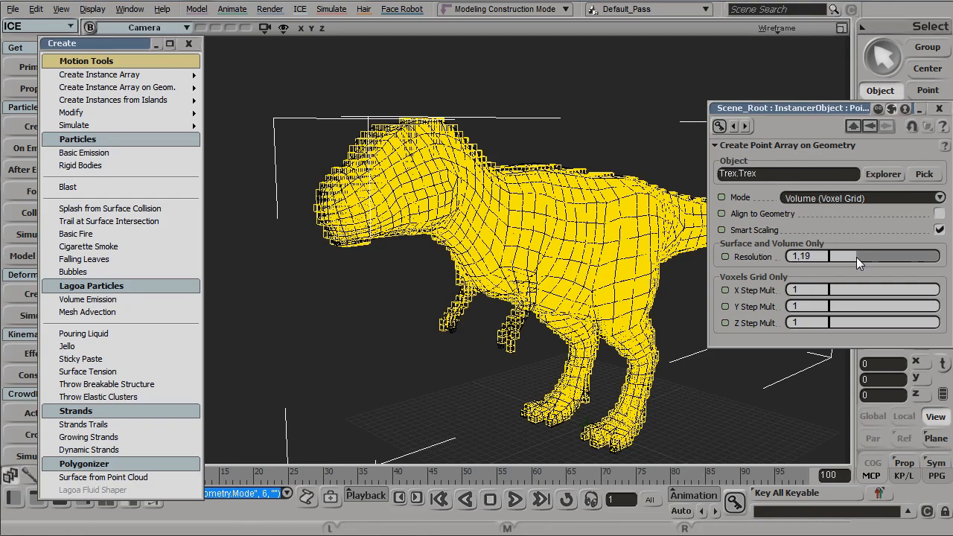
pyautogui.moveTo(856, 257)
pyautogui.mouseDown()
pyautogui.moveTo(841, 259)
pyautogui.moveTo(847, 254)
pyautogui.mouseUp()
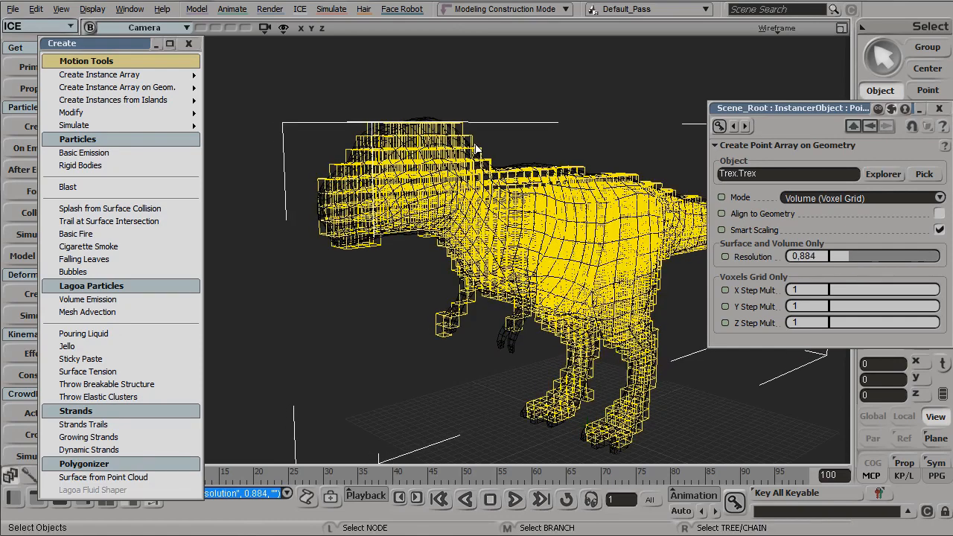
# - Hide the original Trex mesh and return the camera view to shaded display
pyautogui.click(535, 171)
pyautogui.press('h')
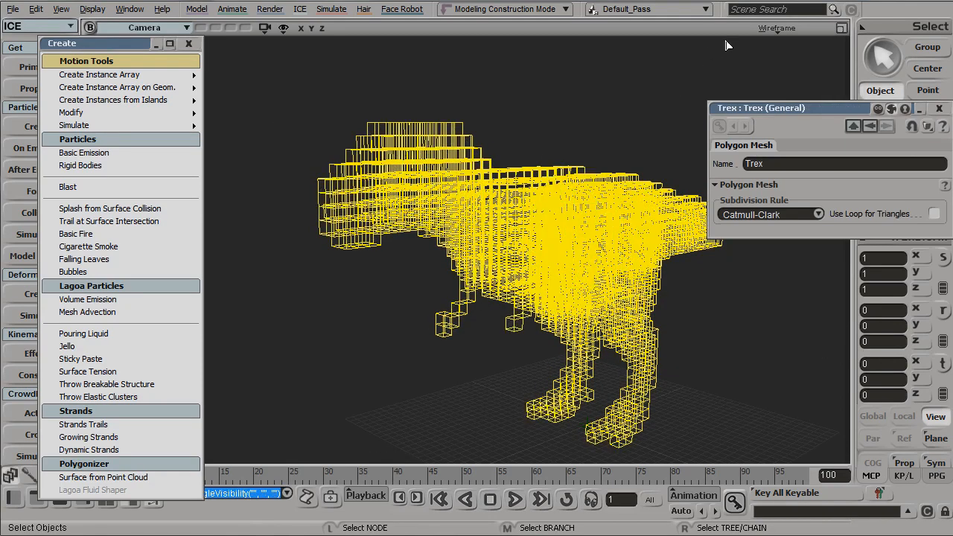
pyautogui.middleClick(791, 31)
pyautogui.press('s')
pyautogui.moveTo(642, 117)
pyautogui.mouseDown(button='right')
pyautogui.moveTo(449, 110)
pyautogui.moveTo(655, 108)
pyautogui.mouseUp(button='right')
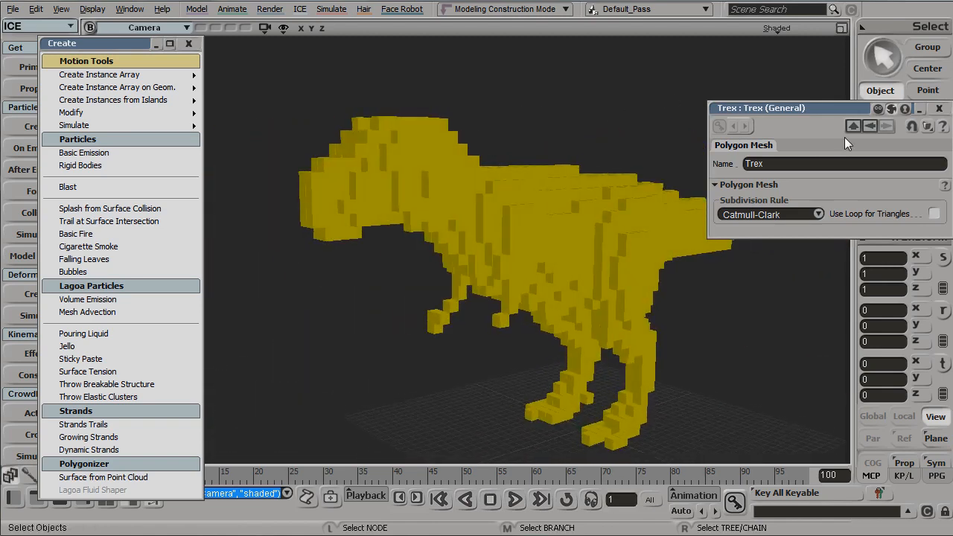
# - Go back to the instancer's point array properties and set the voxel grid resolution to 1.361
pyautogui.click(873, 127)
pyautogui.moveTo(840, 258); pyautogui.dragTo(861, 257)
pyautogui.press('s')
pyautogui.moveTo(523, 184); pyautogui.dragTo(563, 181, button='right')
pyautogui.moveTo(566, 191); pyautogui.dragTo(554, 160)
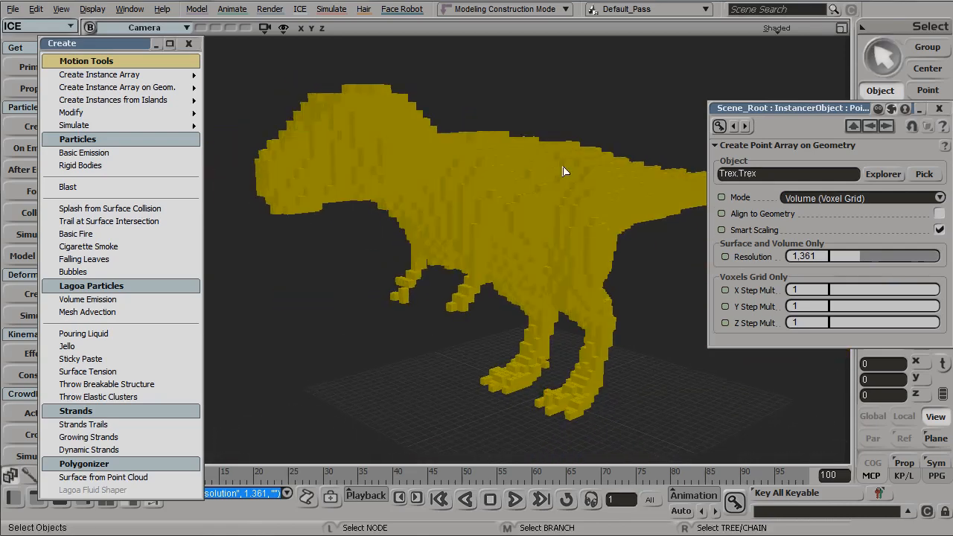
pyautogui.press('s')
pyautogui.moveTo(564, 168); pyautogui.dragTo(552, 165, button='right')
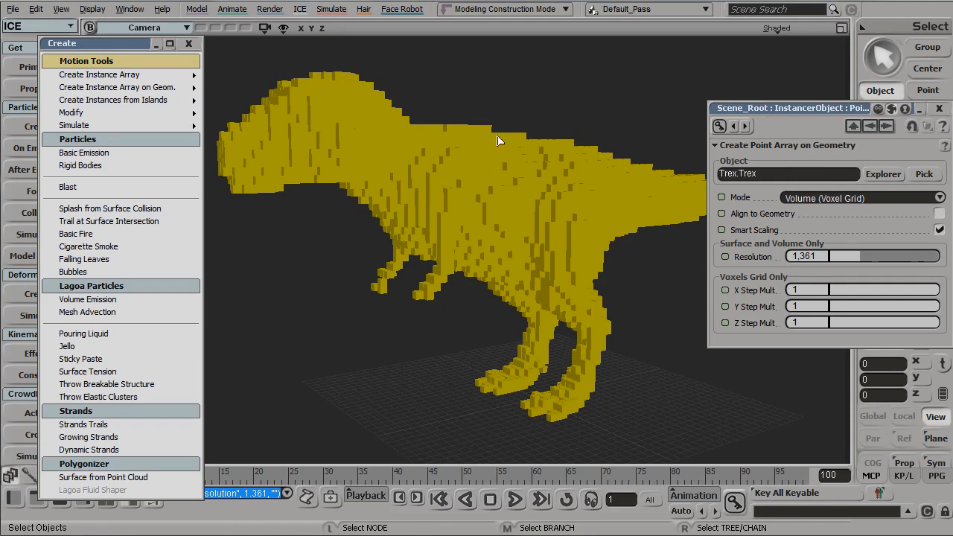
# - Delete the Trex instancer object with its properties window closed, and move the floating Create window clear of the toolbar
pyautogui.click(491, 232)
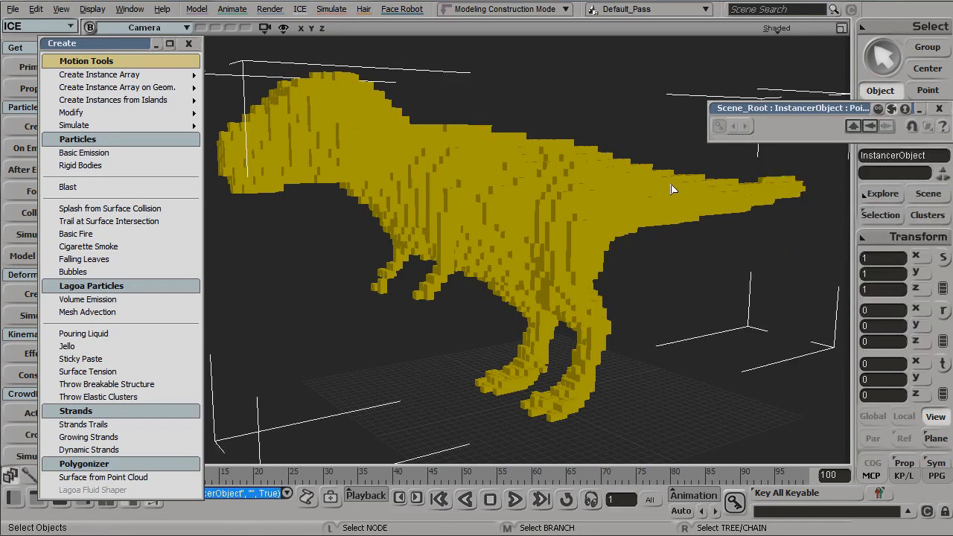
pyautogui.click(937, 109)
pyautogui.press('Delete')
pyautogui.moveTo(149, 42); pyautogui.dragTo(194, 27)
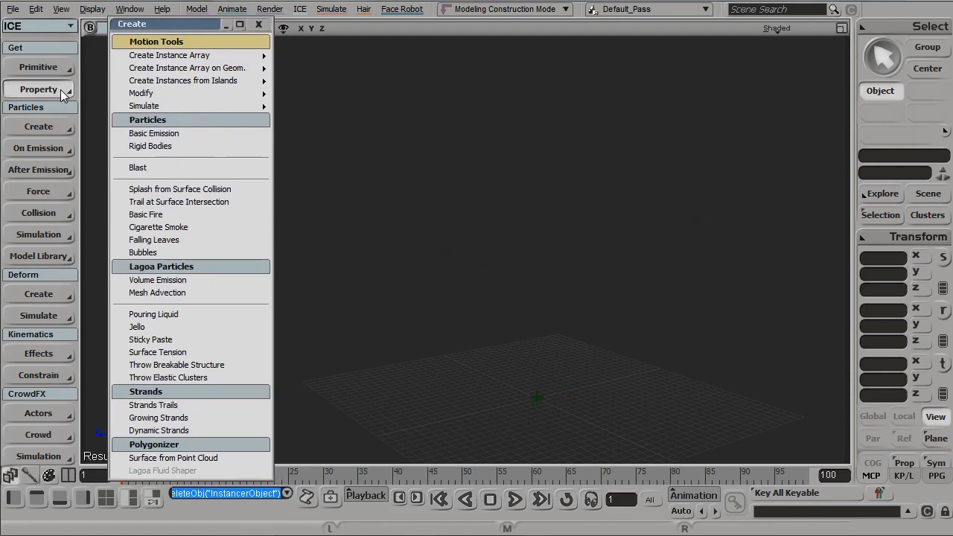
# - Add the preset Bull mesh model to the scene
pyautogui.click(62, 89)
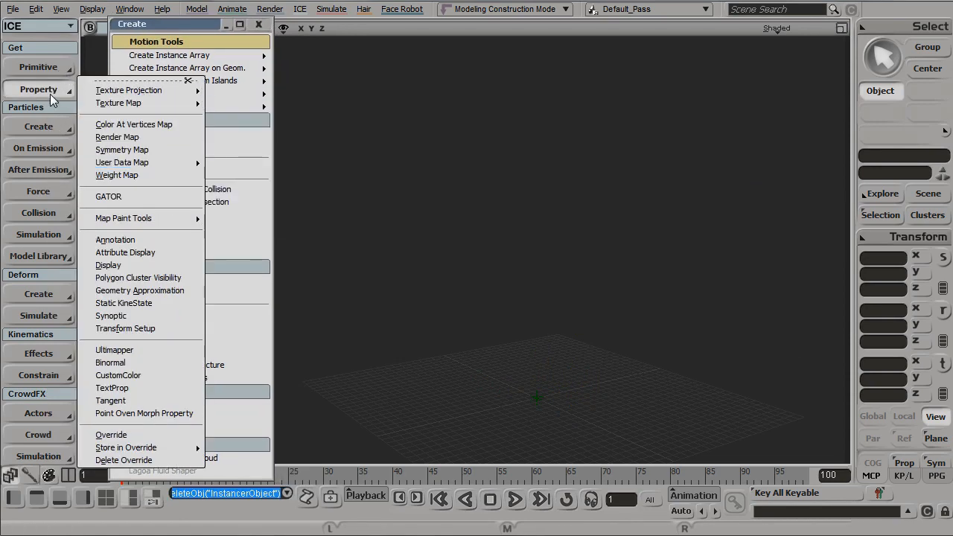
pyautogui.click(58, 71)
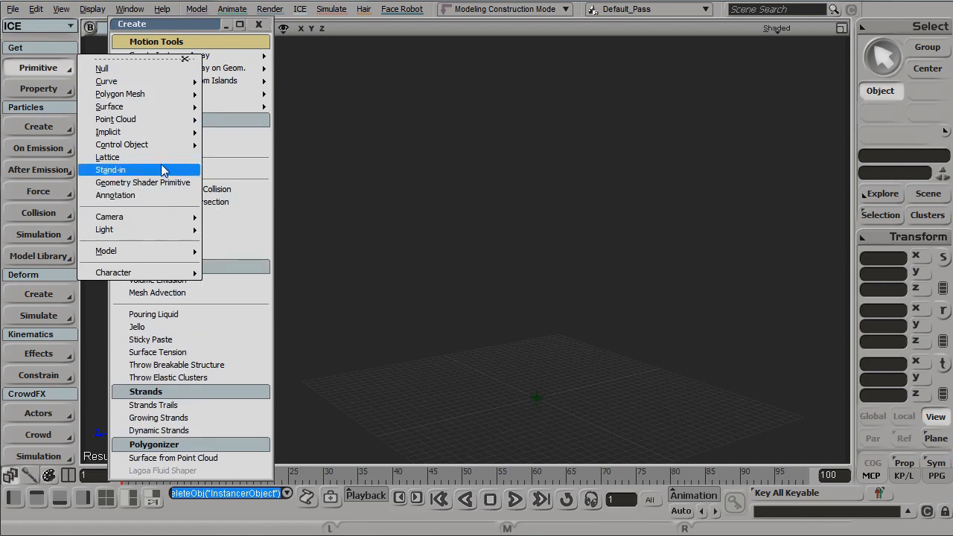
pyautogui.moveTo(157, 252)
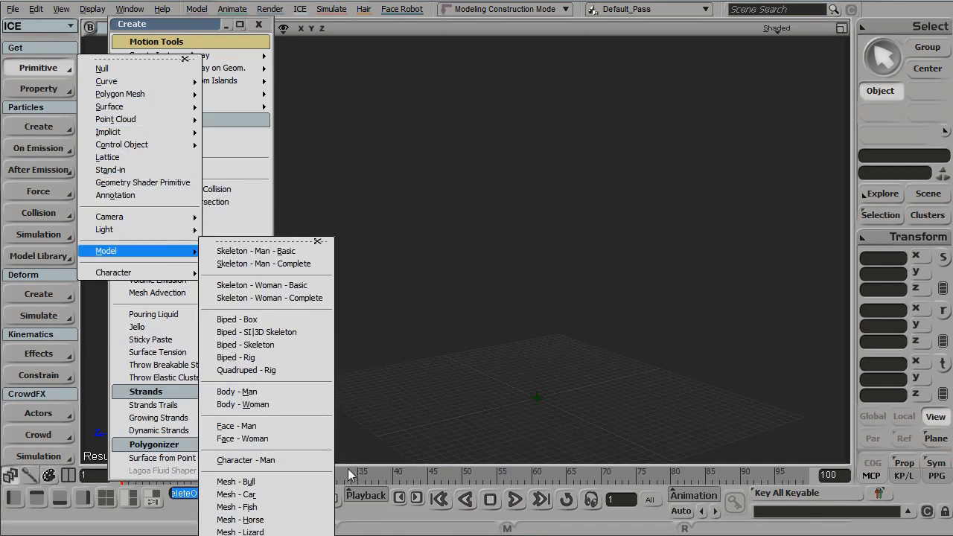
pyautogui.click(237, 482)
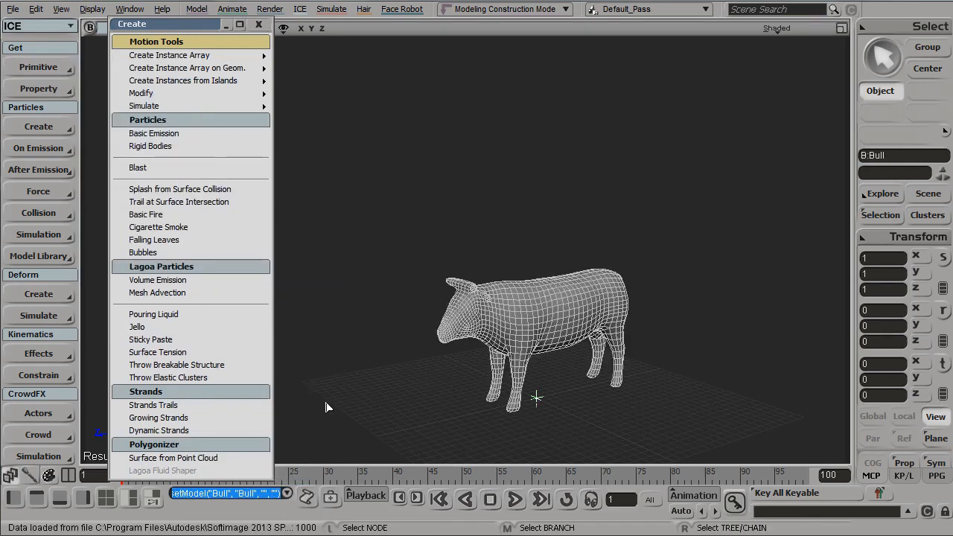
# - Browse the preset mesh models again, leave the Bull deselected and view it up close
pyautogui.click(38, 67)
pyautogui.moveTo(142, 251)
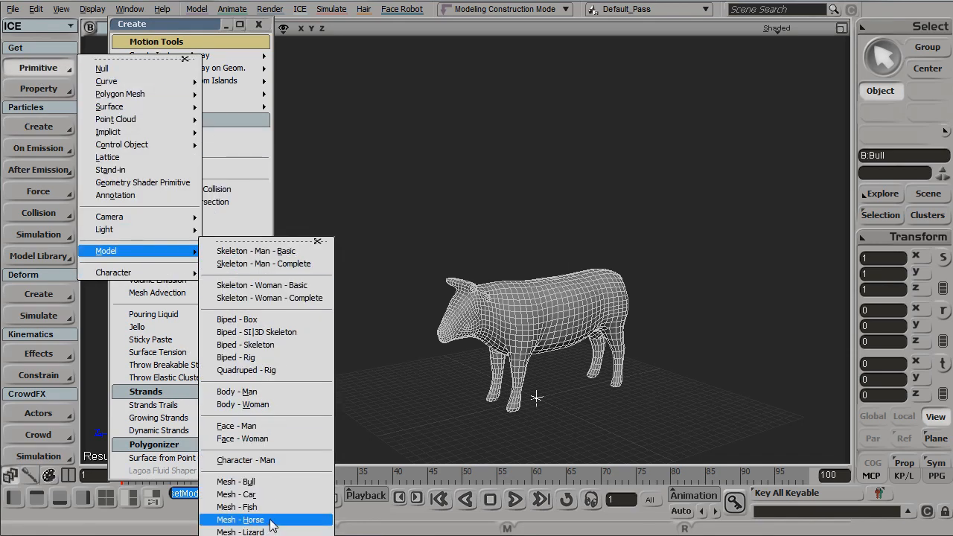
pyautogui.click(239, 520)
pyautogui.scroll(5, 601, 405)
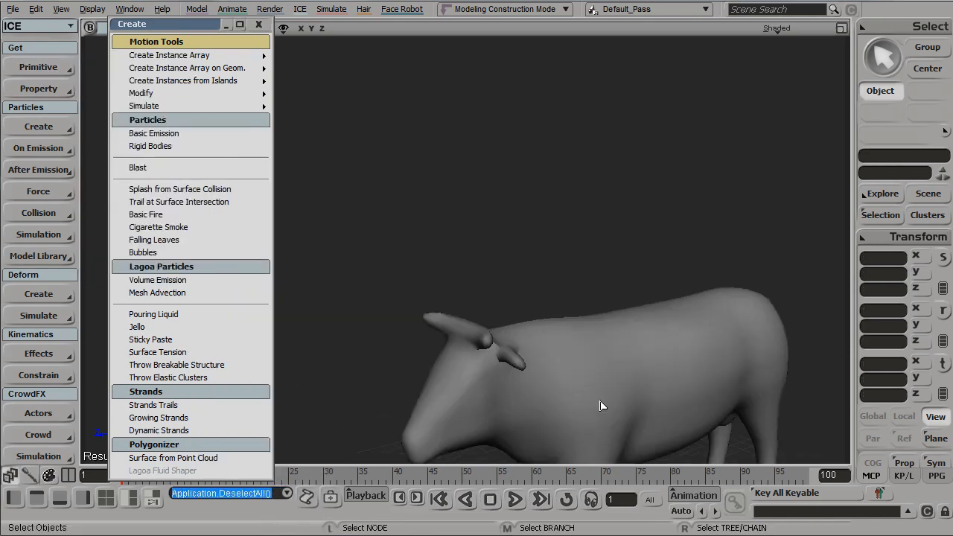
# - Create an instance array at the edges of the Bull mesh, using the Lizard as the instanced object
pyautogui.press('s')
pyautogui.moveTo(602, 406); pyautogui.dragTo(527, 255)
pyautogui.moveTo(527, 255); pyautogui.dragTo(557, 249, button='right')
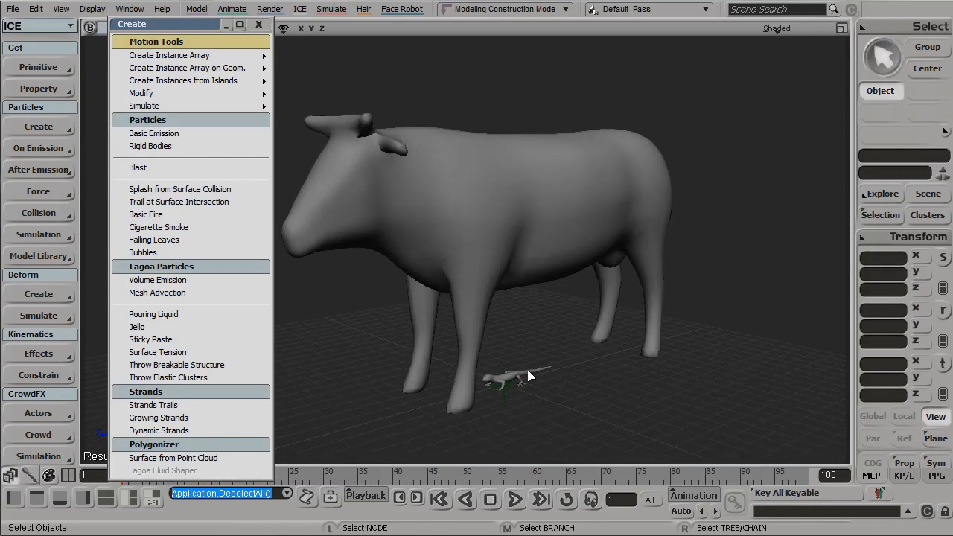
pyautogui.click(528, 376)
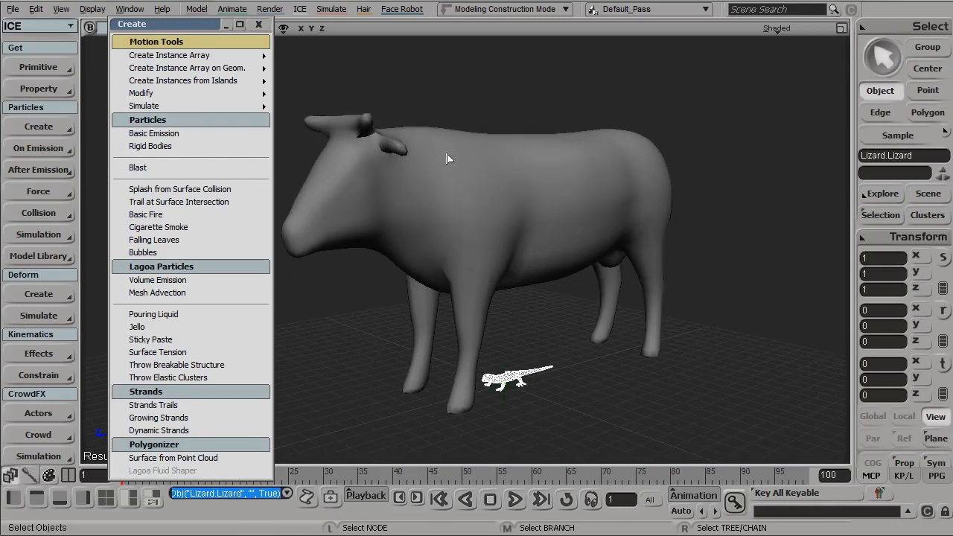
pyautogui.click(277, 112)
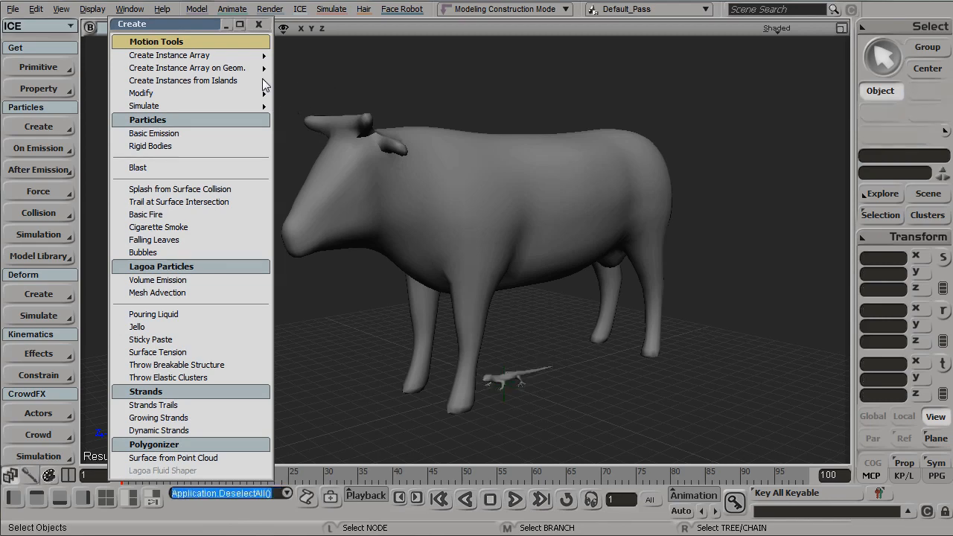
pyautogui.moveTo(223, 69)
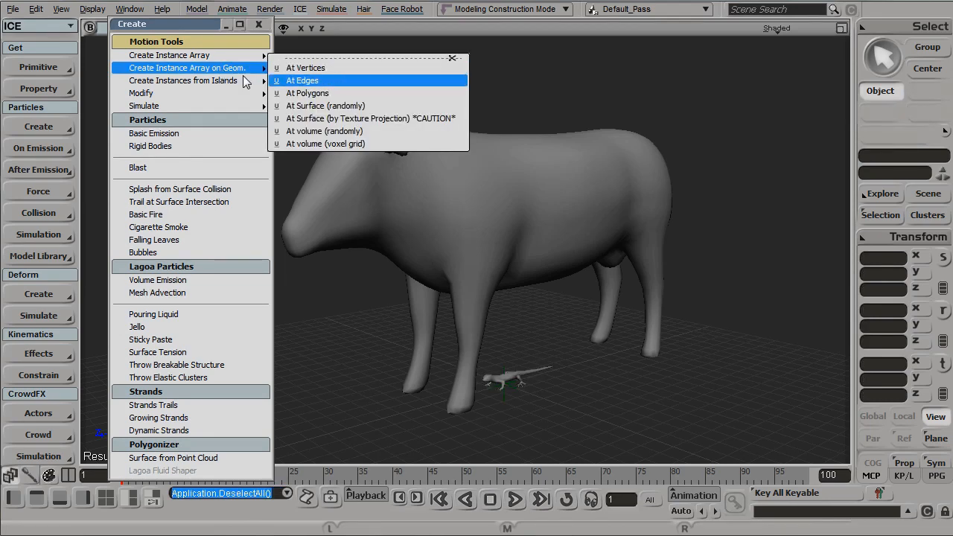
pyautogui.click(323, 81)
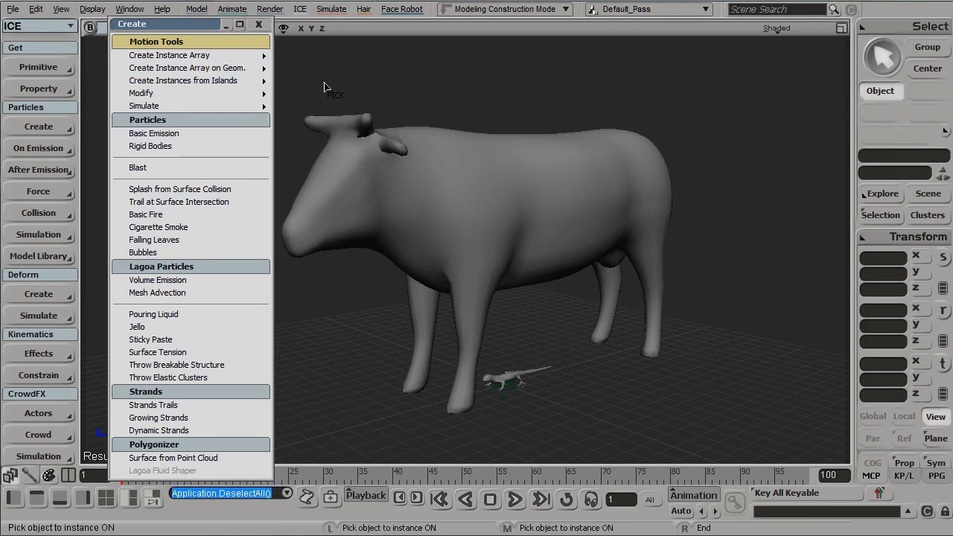
pyautogui.click(544, 178)
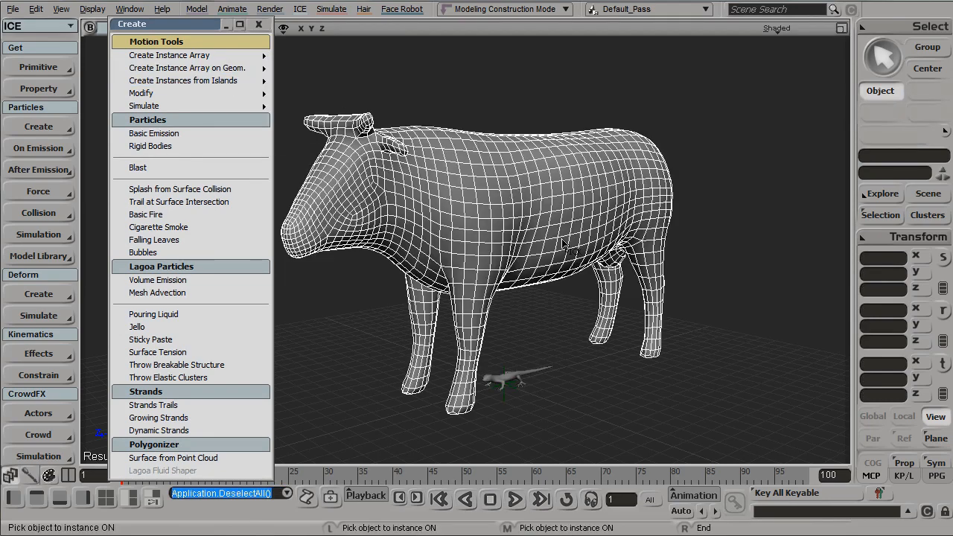
pyautogui.click(543, 374)
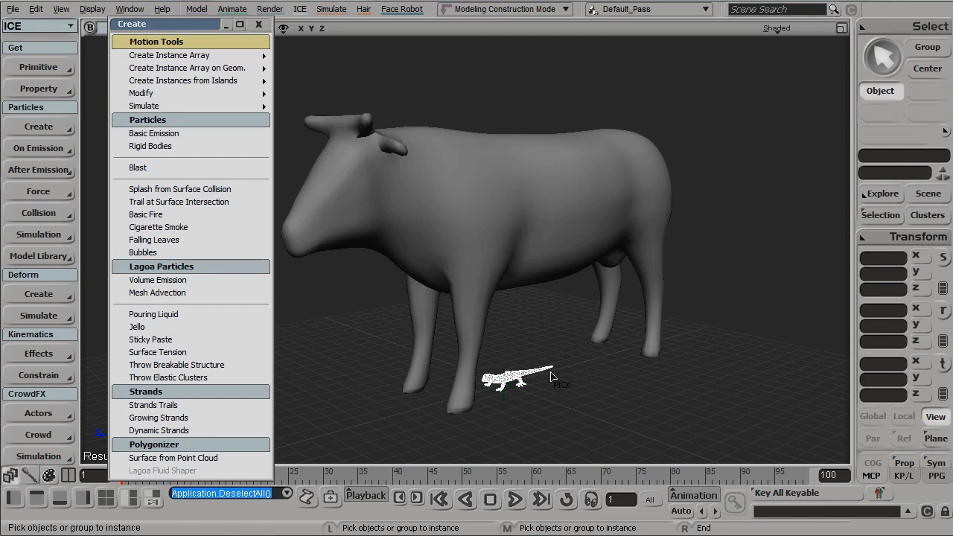
pyautogui.rightClick(566, 330)
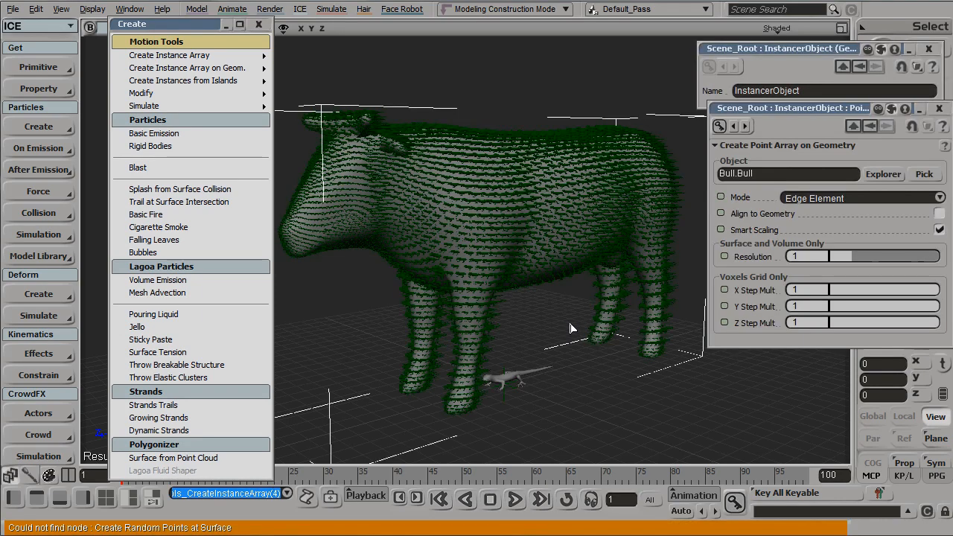
# - Align the Lizard instances to the Bull's geometry in the point array properties
pyautogui.moveTo(518, 205); pyautogui.dragTo(548, 205, button='right')
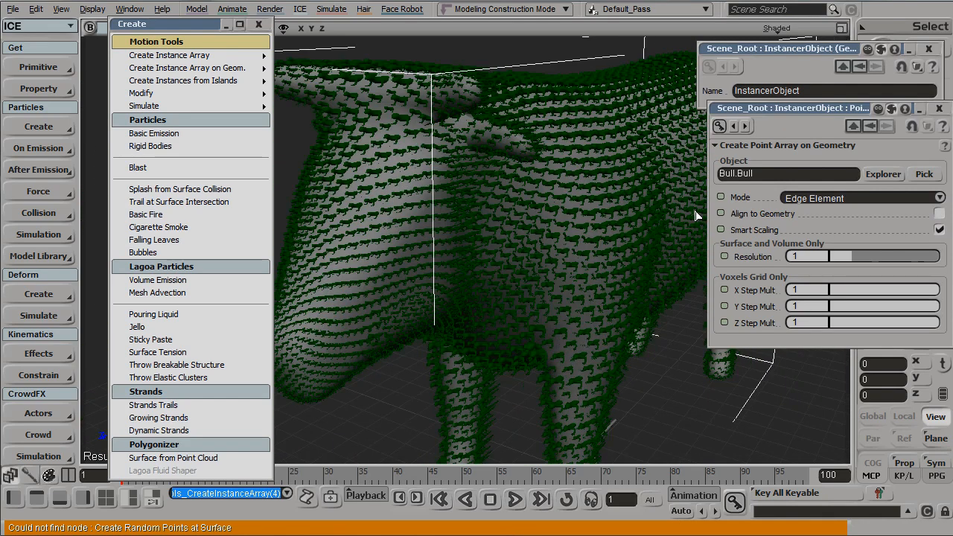
pyautogui.click(940, 214)
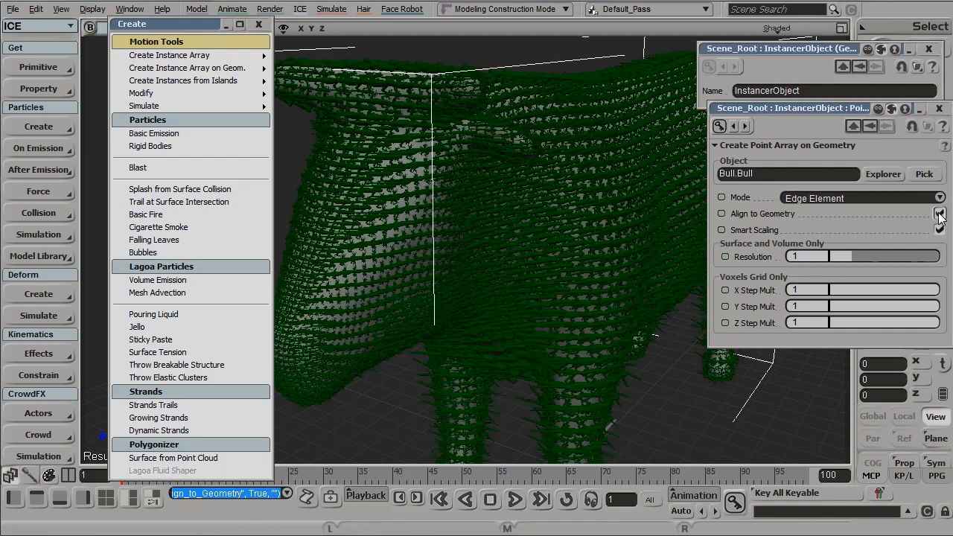
pyautogui.moveTo(549, 179); pyautogui.dragTo(620, 202, button='right')
# - Close both instancer property windows and collapse the floating Create window in the upper corner, clear of the maximized Camera view
pyautogui.click(929, 49)
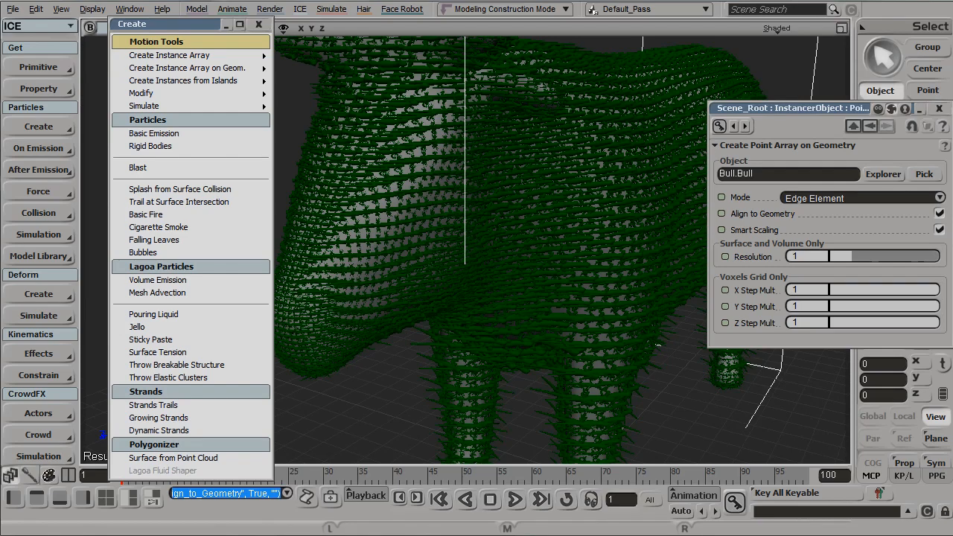
pyautogui.click(939, 108)
pyautogui.click(842, 28)
pyautogui.click(841, 29)
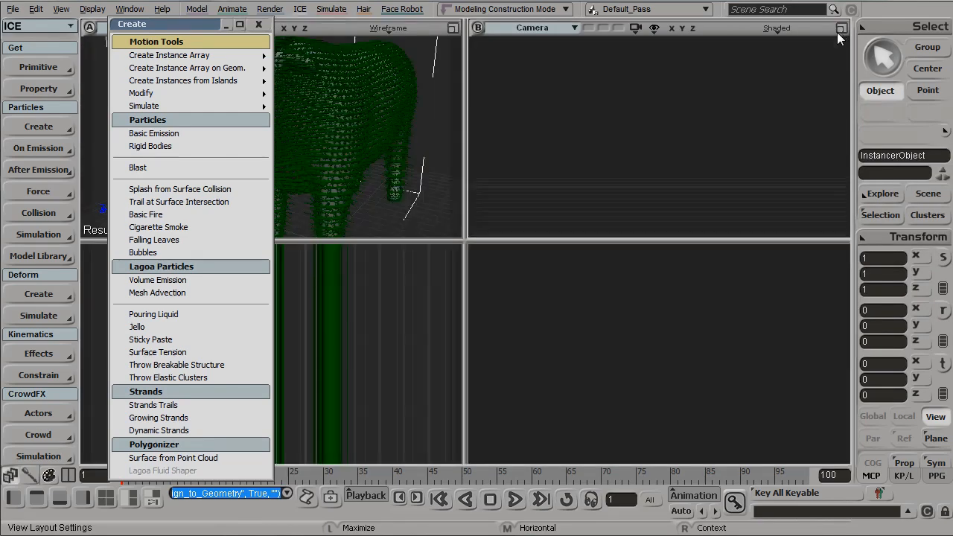
pyautogui.moveTo(166, 28); pyautogui.dragTo(73, 24)
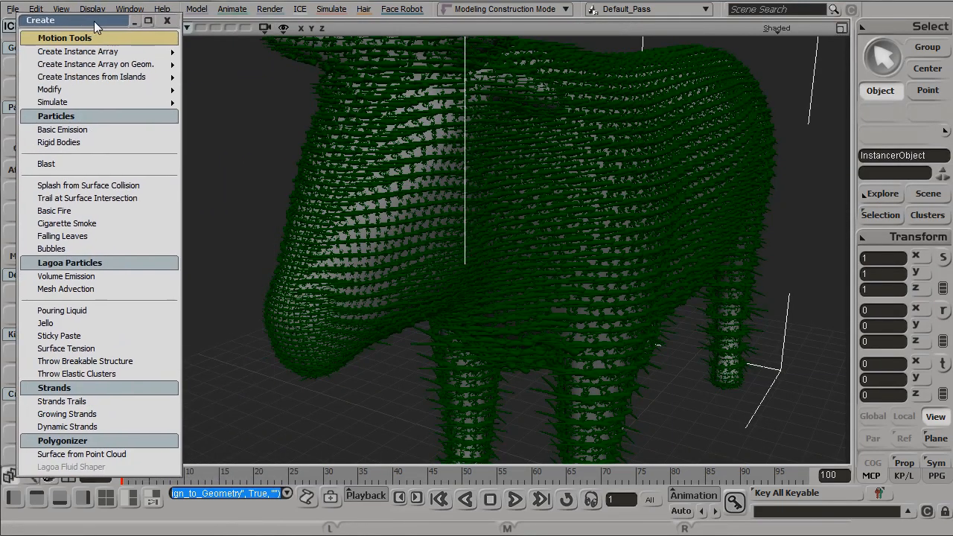
pyautogui.doubleClick(105, 21)
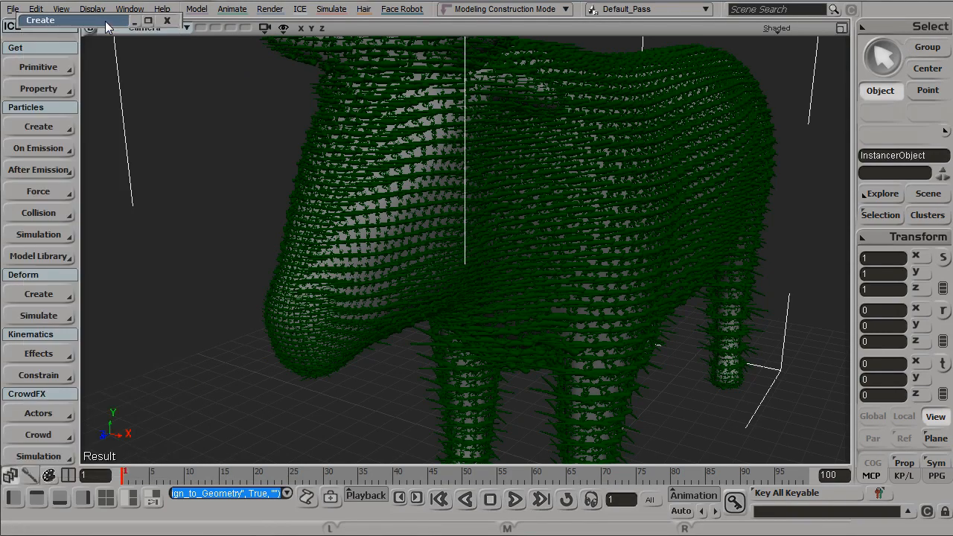
# - Open the instancer's ICE Tree, enlarge its window, arrange the Instancer Root and ICEtree nodes, and place the window below the Bull
pyautogui.hotkey('alt', '9')
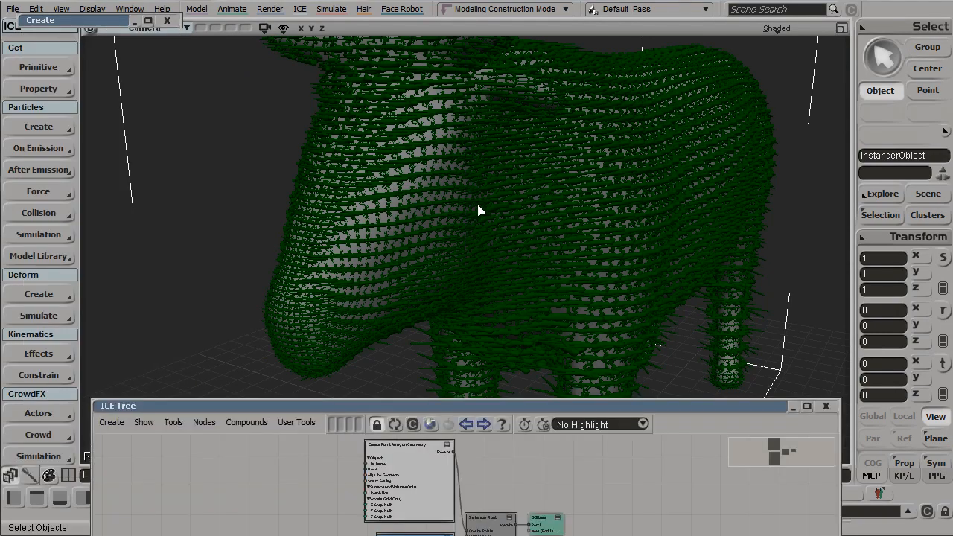
pyautogui.moveTo(502, 408); pyautogui.dragTo(513, 166)
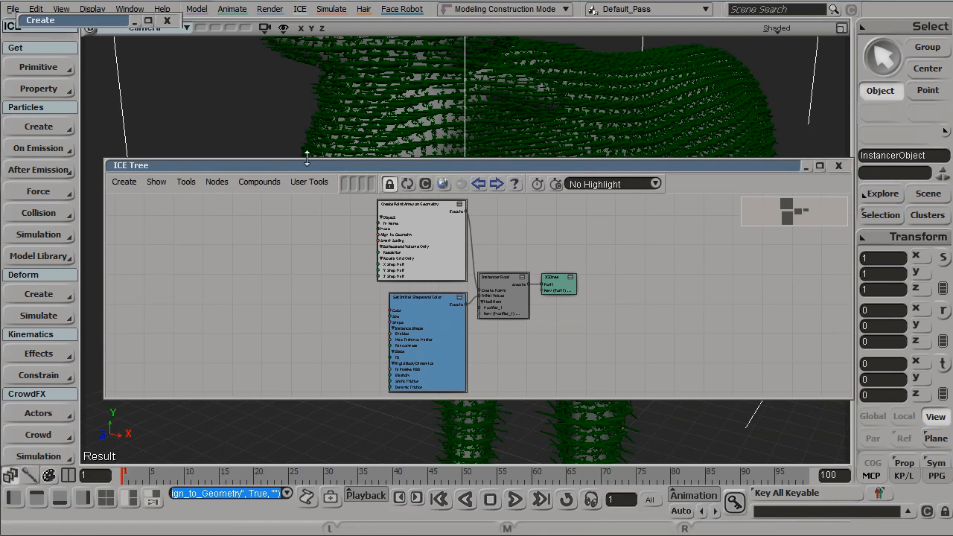
pyautogui.scroll(3, 553, 276)
pyautogui.moveTo(553, 276); pyautogui.dragTo(570, 267)
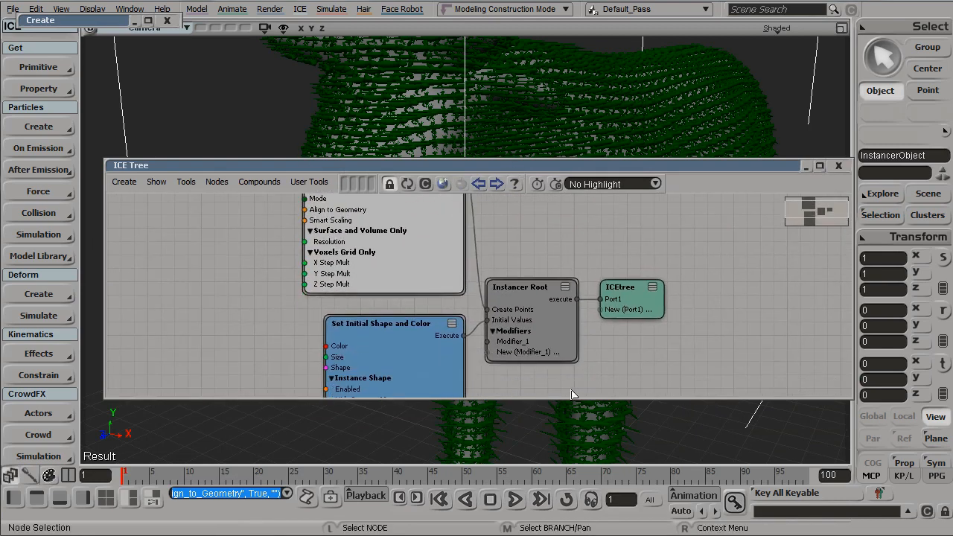
pyautogui.moveTo(565, 400); pyautogui.dragTo(564, 533)
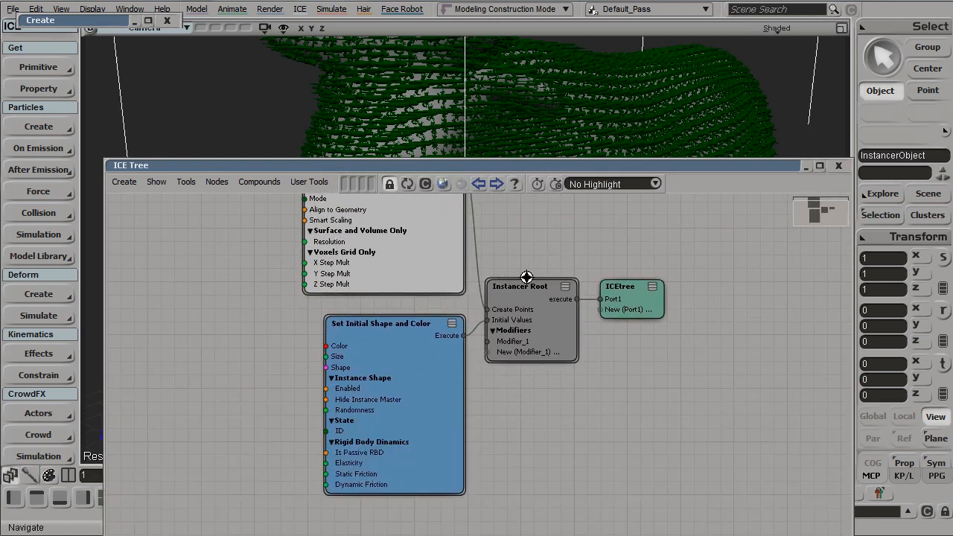
pyautogui.moveTo(530, 296); pyautogui.dragTo(576, 344)
pyautogui.moveTo(656, 347); pyautogui.dragTo(657, 341)
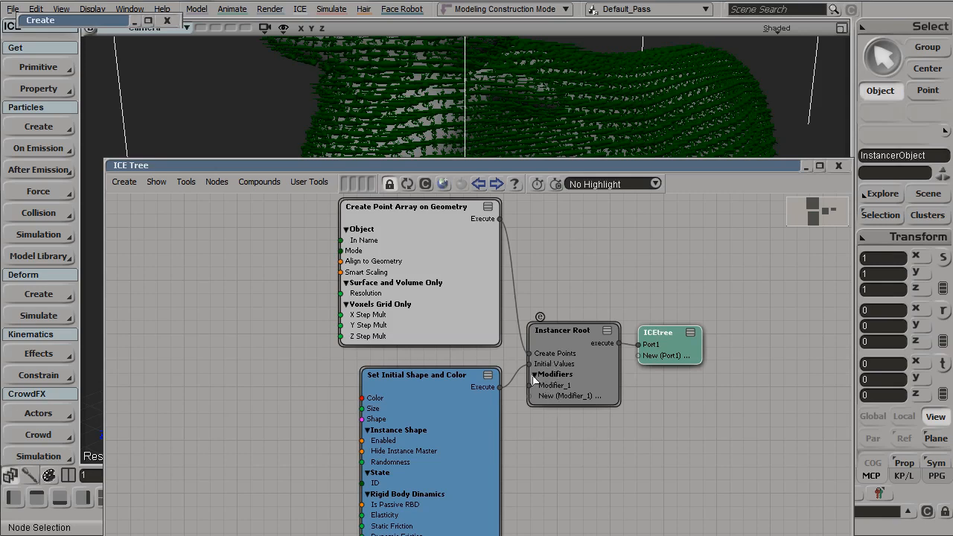
pyautogui.moveTo(484, 363); pyautogui.dragTo(494, 408, button='middle')
pyautogui.moveTo(542, 170); pyautogui.dragTo(527, 309)
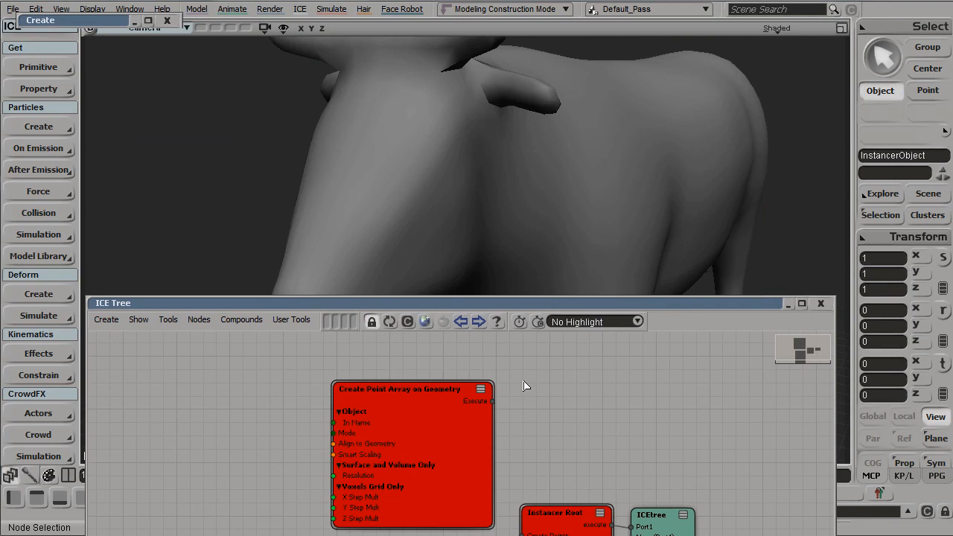
# - Reconnect the Create Point Array on Geometry node's Execute output to Create Points on the Instancer Root
pyautogui.press('s')
pyautogui.moveTo(698, 122); pyautogui.dragTo(666, 128, button='right')
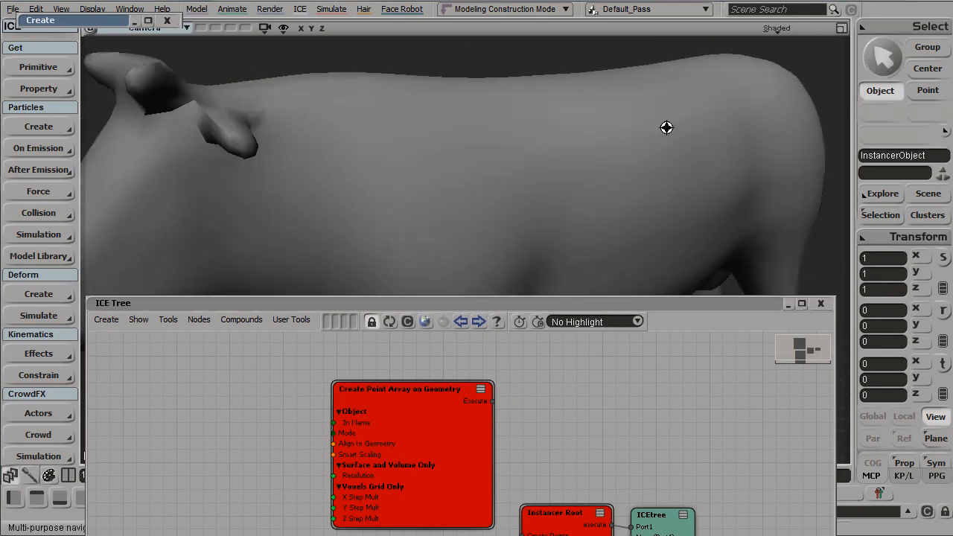
pyautogui.moveTo(666, 128); pyautogui.dragTo(613, 194, button='middle')
pyautogui.moveTo(612, 193); pyautogui.dragTo(600, 246, button='right')
pyautogui.moveTo(492, 401); pyautogui.dragTo(525, 534)
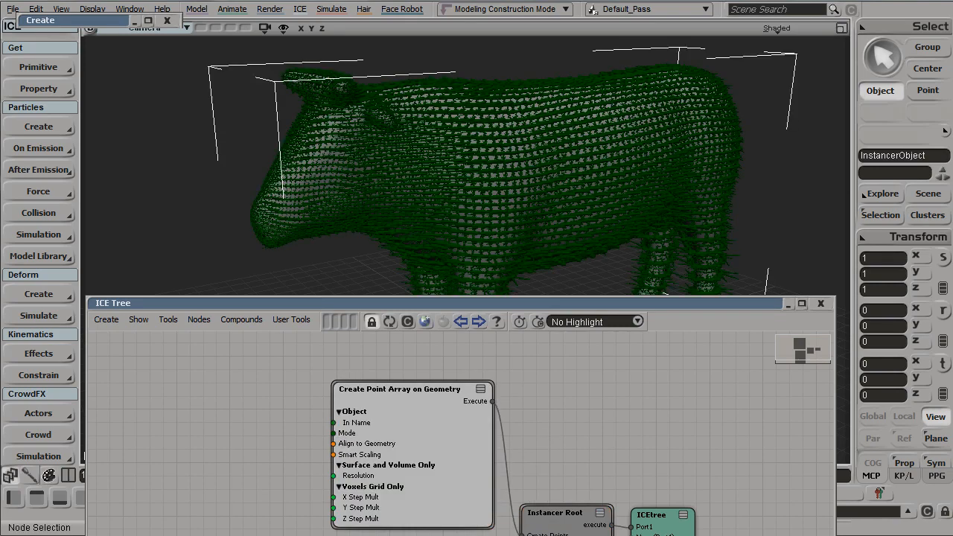
# - Open the Set Initial Shape and Color node's properties and set the instance size to 1.258
pyautogui.doubleClick(388, 530)
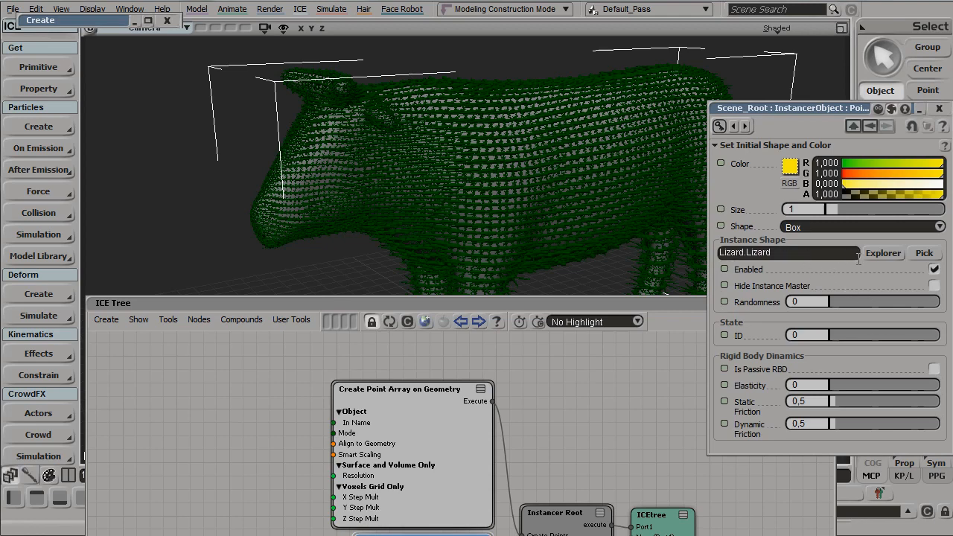
pyautogui.click(840, 213)
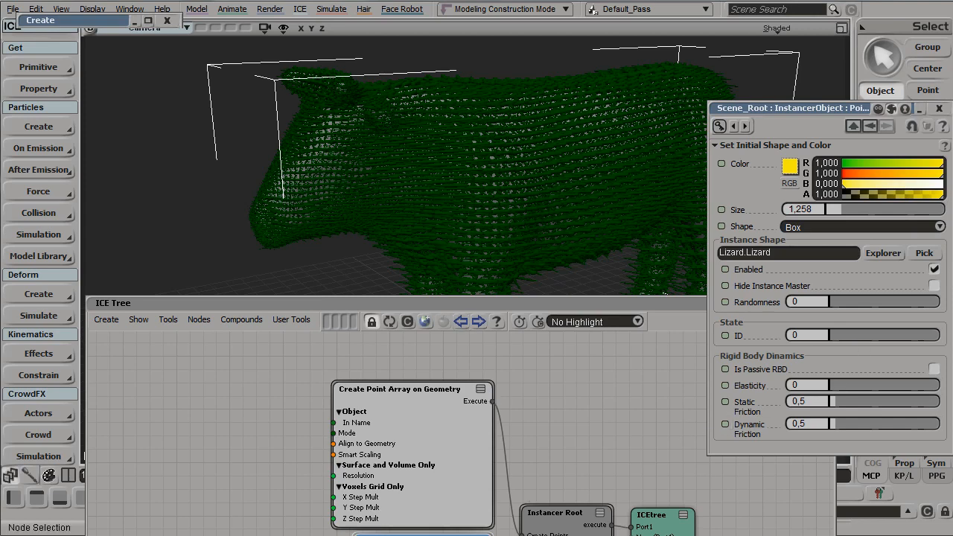
# - Disconnect the Set Initial Shape and Color node from the Instancer Root and inspect the default instances on the Bull
pyautogui.click(522, 534)
pyautogui.press('s')
pyautogui.moveTo(489, 194); pyautogui.dragTo(543, 106, button='right')
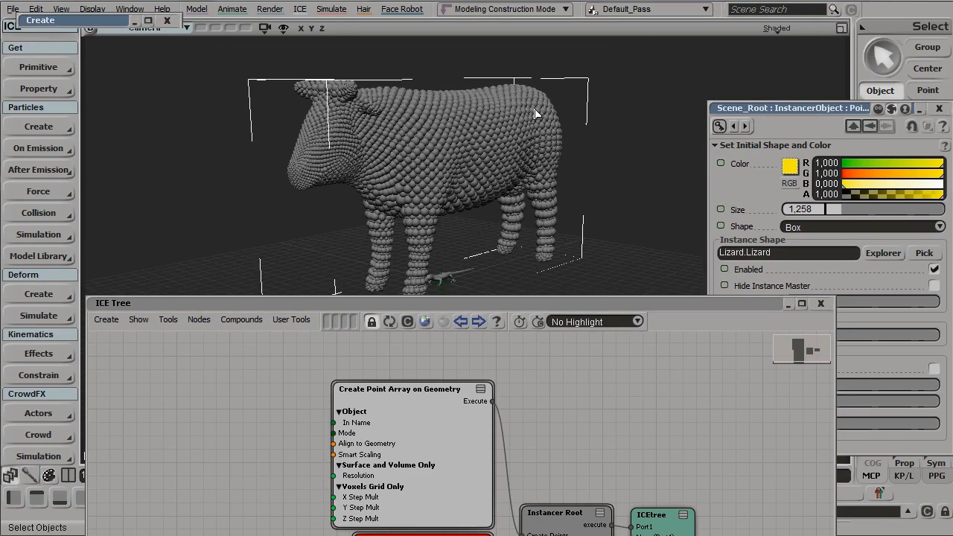
pyautogui.moveTo(517, 149); pyautogui.dragTo(497, 192, button='right')
pyautogui.scroll(4, 495, 192)
pyautogui.press('s')
pyautogui.moveTo(439, 163); pyautogui.dragTo(457, 203, button='right')
pyautogui.scroll(-2, 460, 175)
pyautogui.press('s')
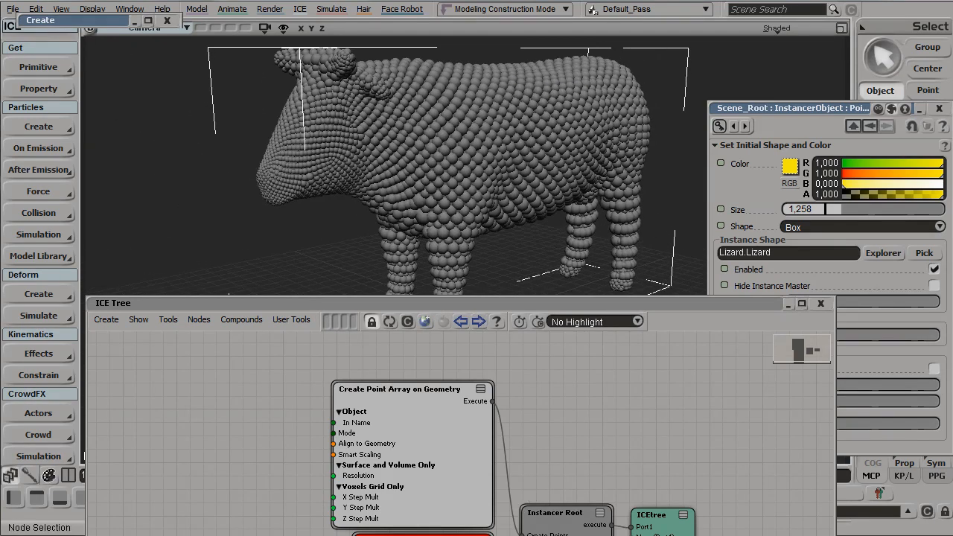
# - Reconnect the Set Initial Shape and Color node to the Instancer Root, and disable and re-enable its instance shape
pyautogui.click(425, 534)
pyautogui.click(934, 269)
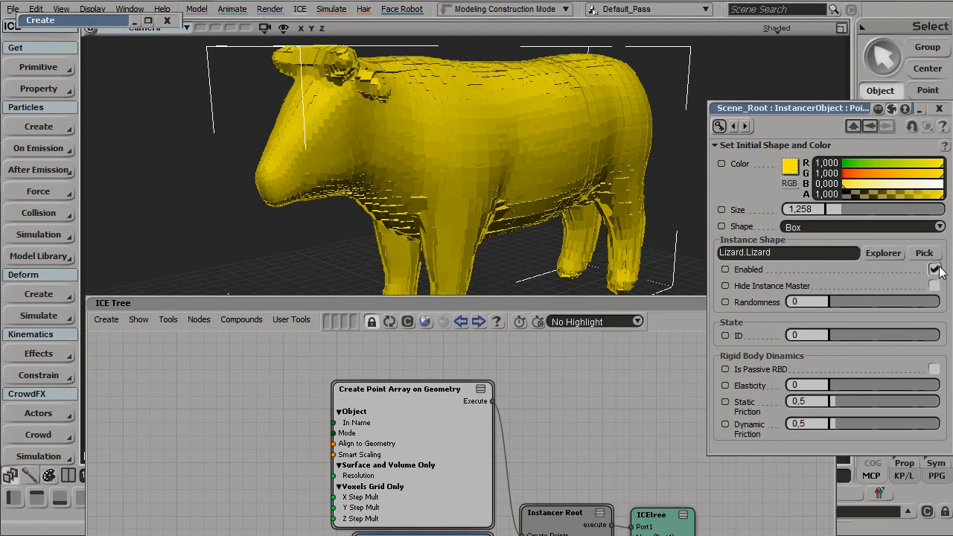
pyautogui.click(933, 269)
# - Replace the Create Point Array on Geometry node with a Create Point Array generator connected to Create Points on the Instancer Root
pyautogui.click(468, 419)
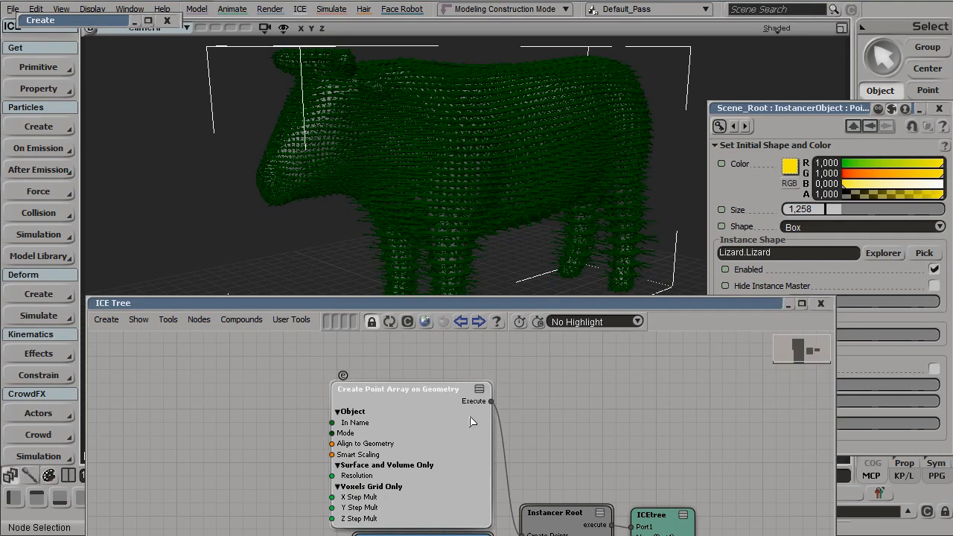
pyautogui.press('Delete')
pyautogui.press('1')
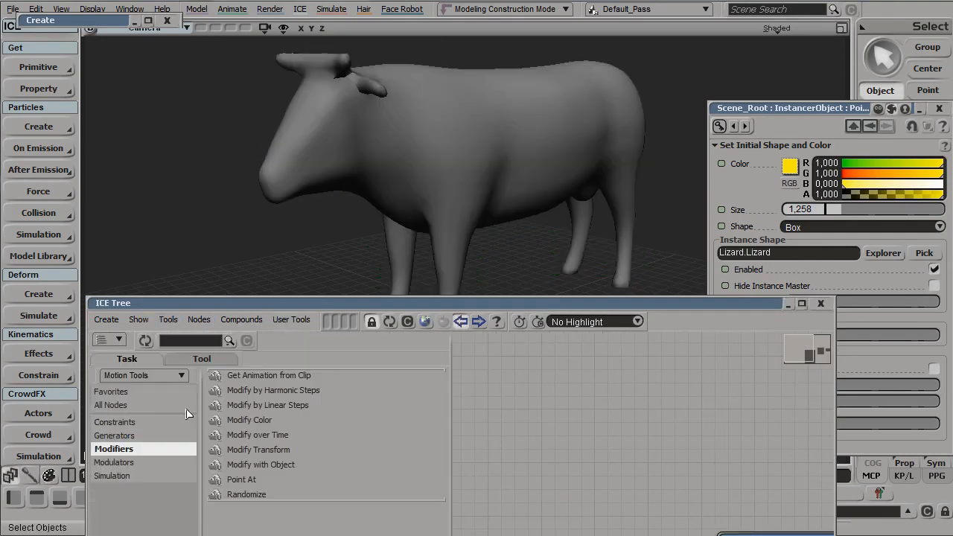
pyautogui.click(146, 436)
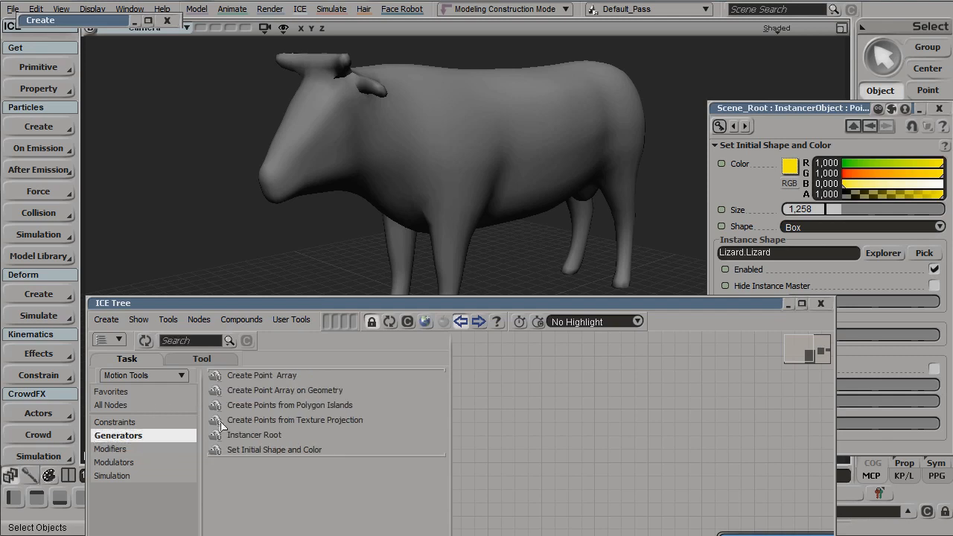
pyautogui.click(137, 375)
pyautogui.click(137, 439)
pyautogui.moveTo(275, 382); pyautogui.dragTo(600, 421)
pyautogui.moveTo(380, 411); pyautogui.dragTo(524, 534)
pyautogui.moveTo(344, 478); pyautogui.dragTo(363, 451)
pyautogui.scroll(-3, 363, 450)
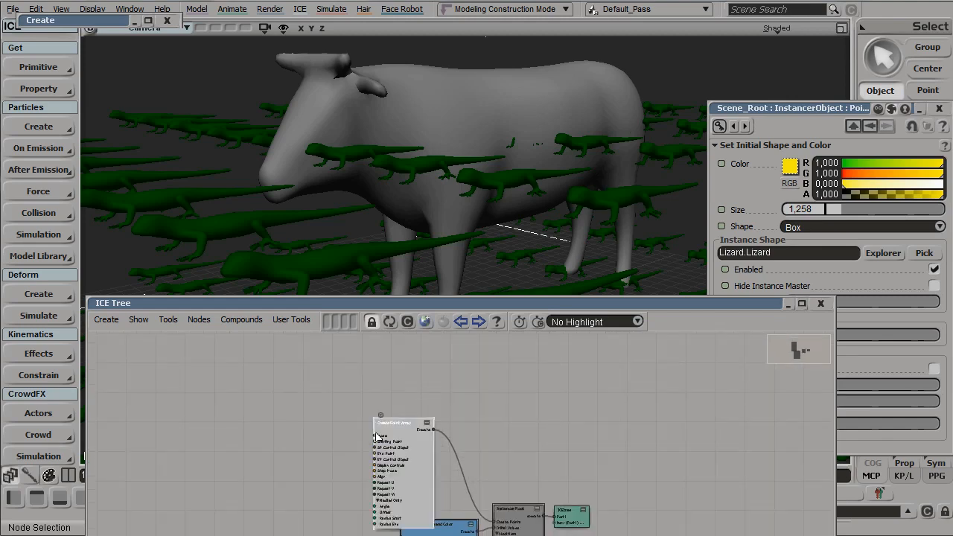
# - Set the Create Point Array node's mode to Linear and inspect the row of Lizard instances around the Bull
pyautogui.doubleClick(396, 437)
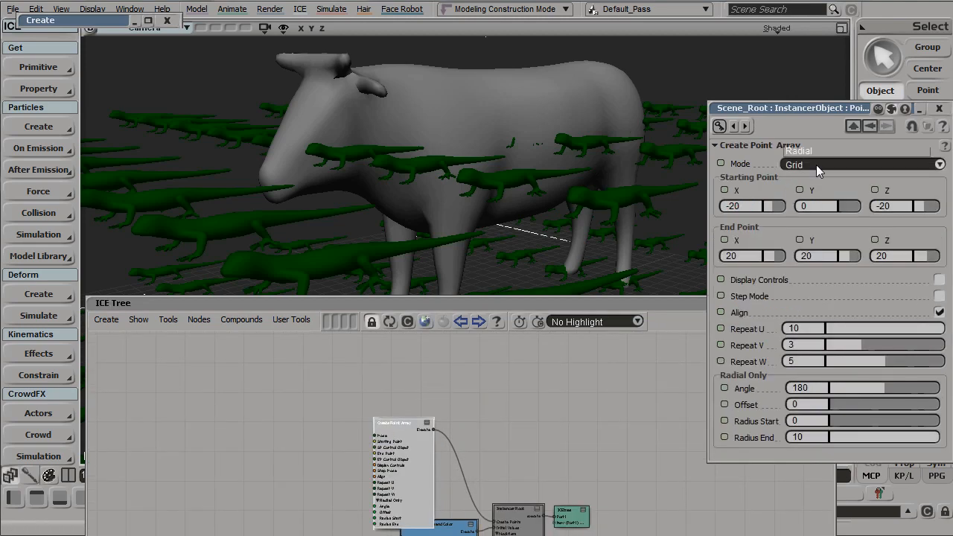
pyautogui.click(816, 164)
pyautogui.click(817, 156)
pyautogui.scroll(-5, 549, 168)
pyautogui.press('s')
pyautogui.moveTo(548, 168); pyautogui.dragTo(627, 169, button='right')
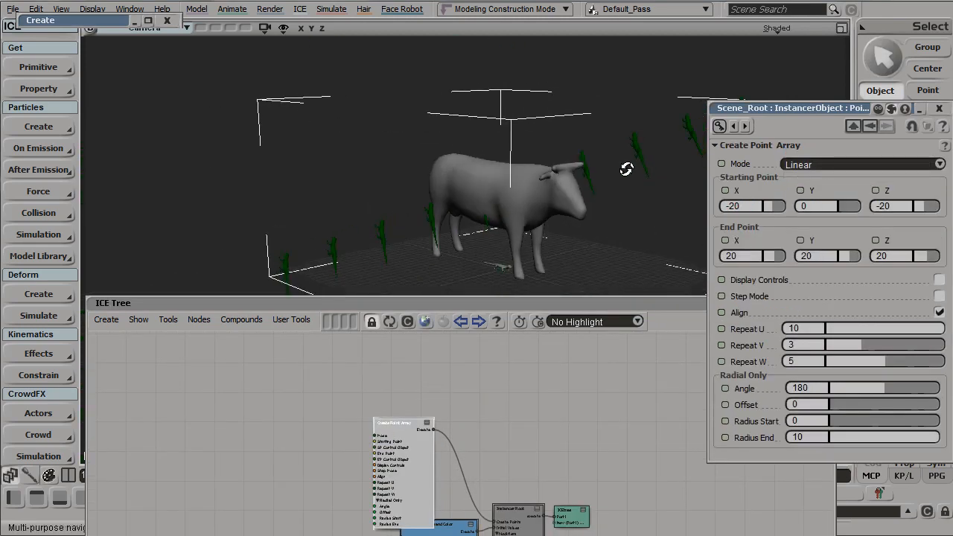
pyautogui.moveTo(605, 181); pyautogui.dragTo(573, 159)
pyautogui.scroll(3, 574, 160)
pyautogui.press('s')
pyautogui.moveTo(576, 169); pyautogui.dragTo(601, 162, button='right')
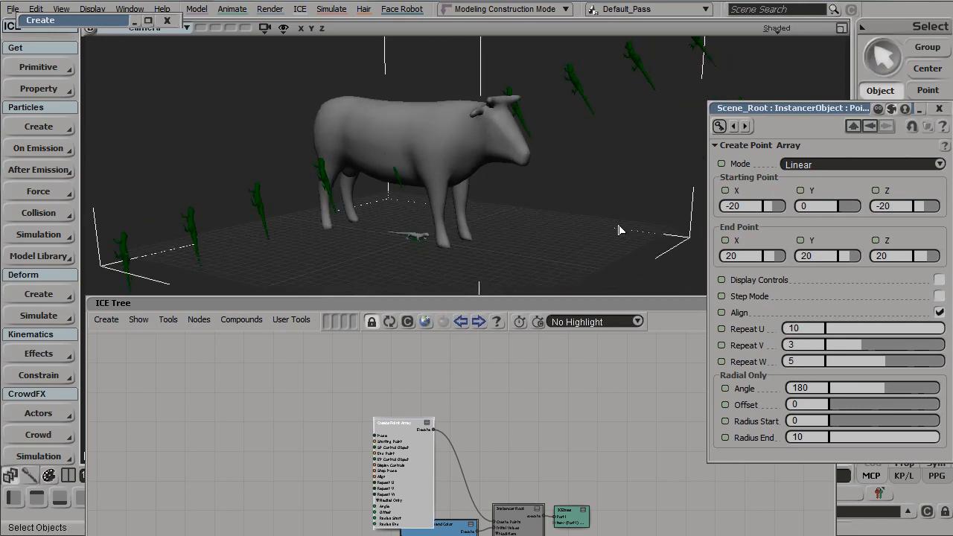
# - Turn off alignment for the linear point array and inspect the Lizard instances' orientation
pyautogui.click(939, 312)
pyautogui.press('s')
pyautogui.moveTo(585, 197); pyautogui.dragTo(561, 58, button='right')
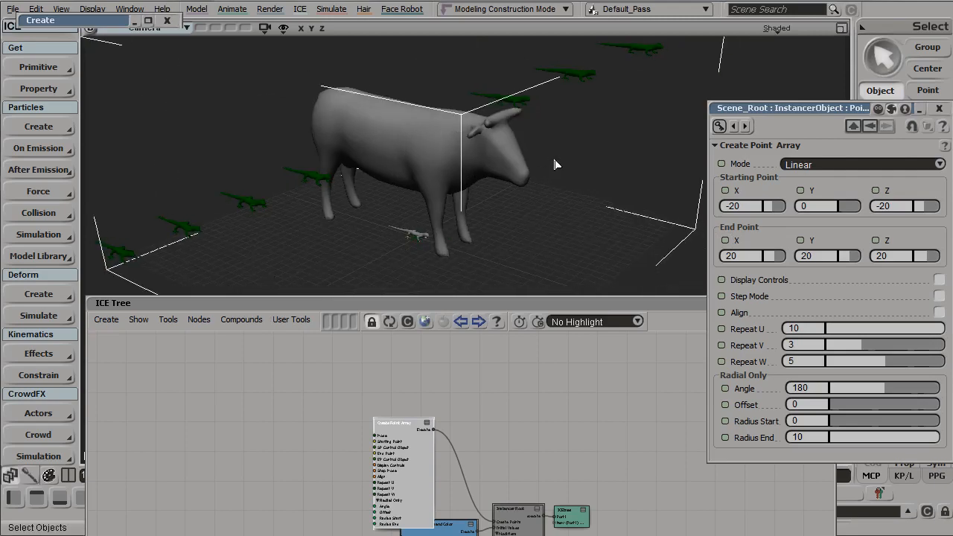
# - Close the Create Point Array properties and examine the fractured wall mesh from several angles
pyautogui.click(939, 108)
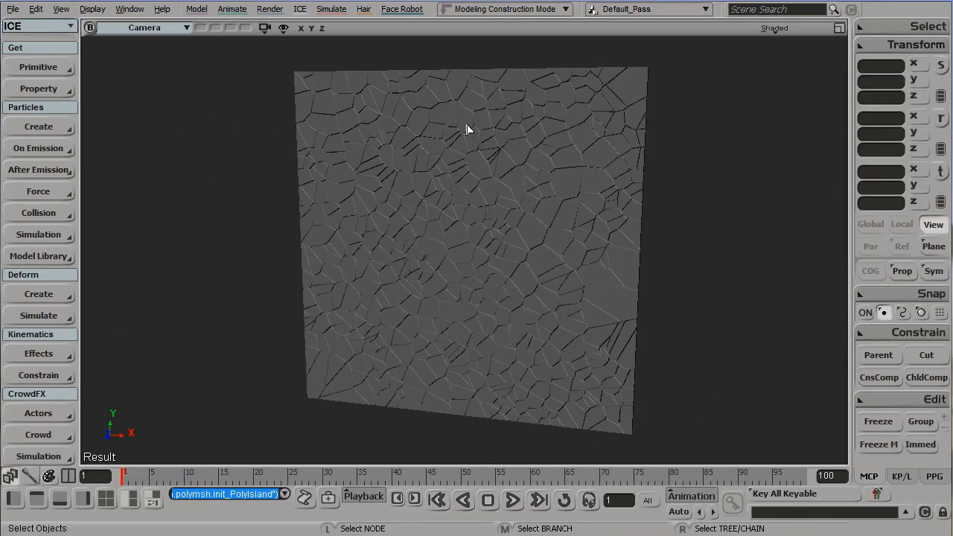
pyautogui.moveTo(547, 218); pyautogui.dragTo(551, 217)
pyautogui.click(709, 221)
pyautogui.press('s')
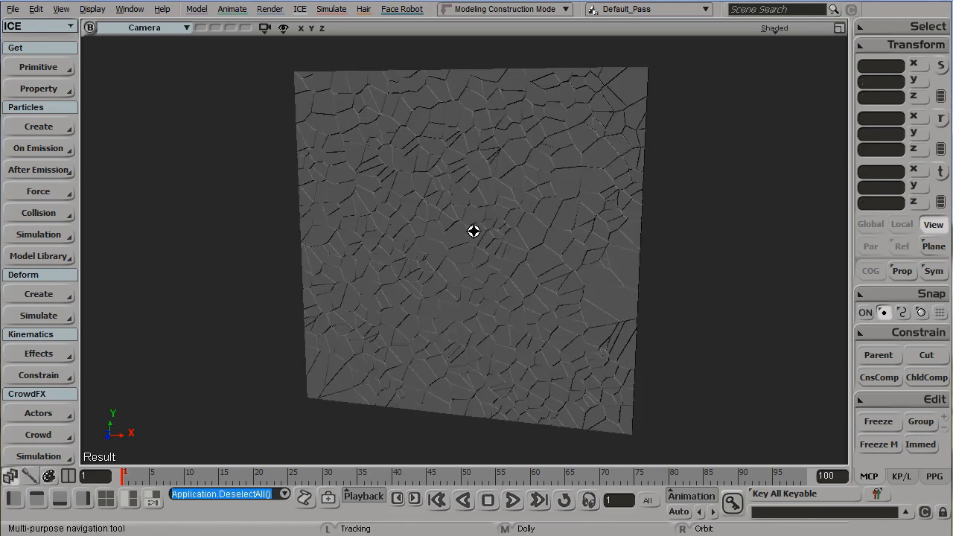
pyautogui.moveTo(472, 230); pyautogui.dragTo(430, 232, button='right')
pyautogui.scroll(2, 423, 237)
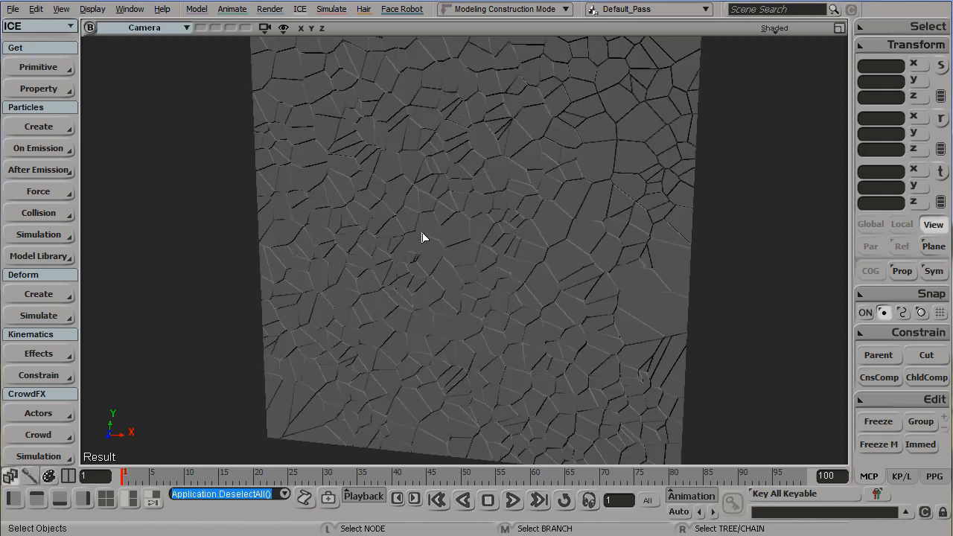
pyautogui.press('s')
pyautogui.moveTo(444, 199); pyautogui.dragTo(590, 109, button='middle')
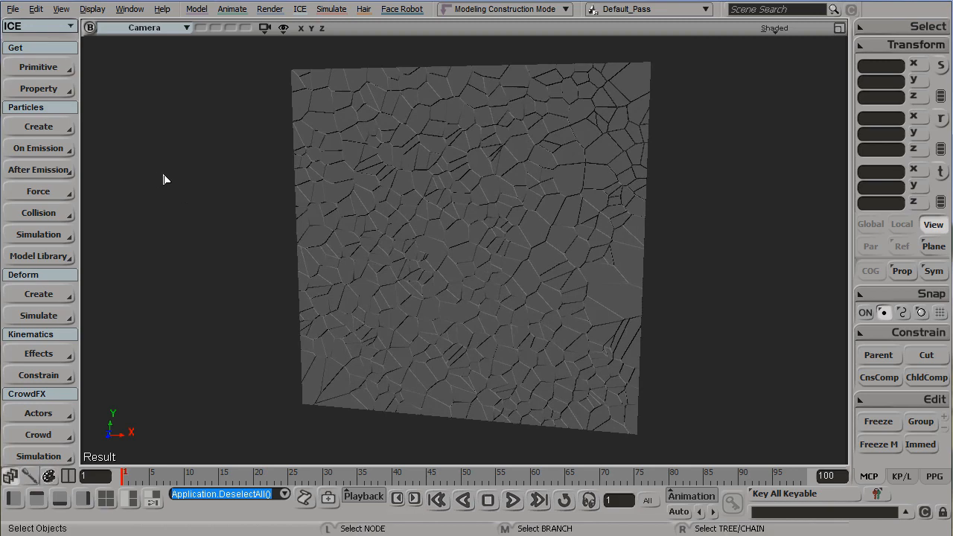
pyautogui.press('s')
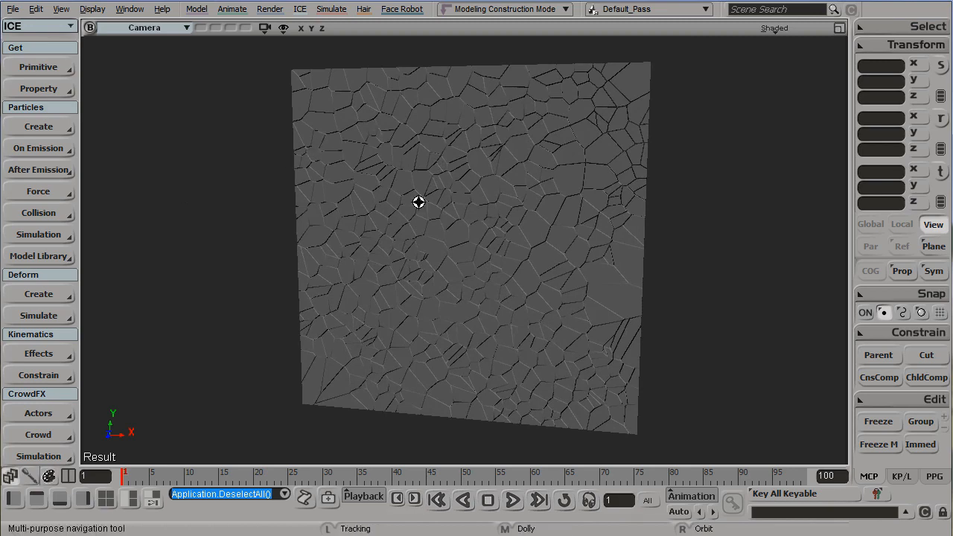
pyautogui.moveTo(419, 202); pyautogui.dragTo(414, 205, button='right')
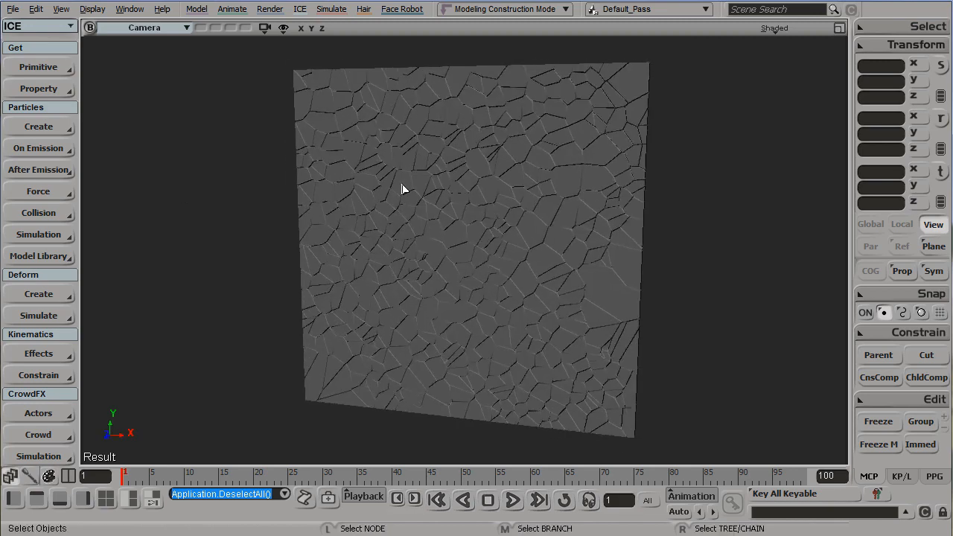
# - Create instances from islands on the fractured wall mesh, using its existing polygon islands
pyautogui.click(402, 190)
pyautogui.click(52, 131)
pyautogui.moveTo(158, 169)
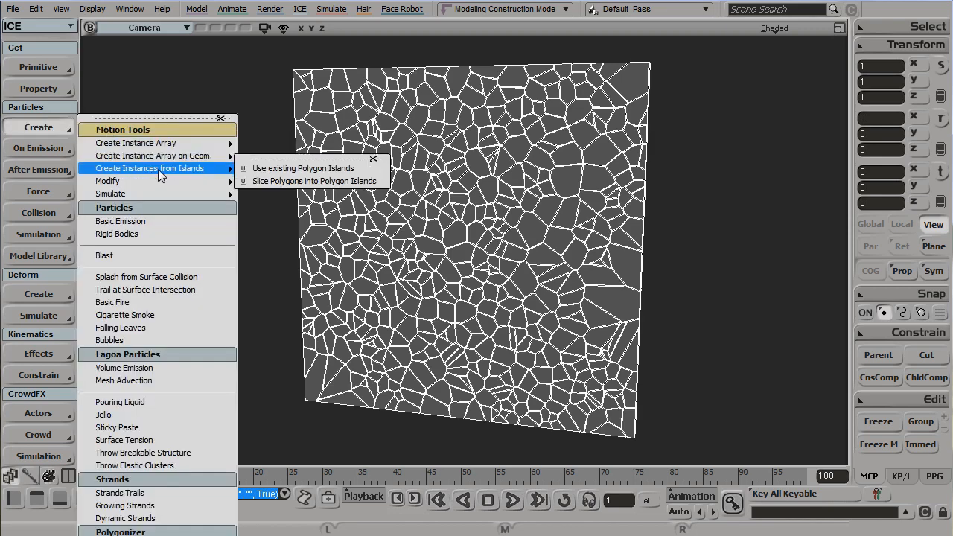
pyautogui.click(277, 170)
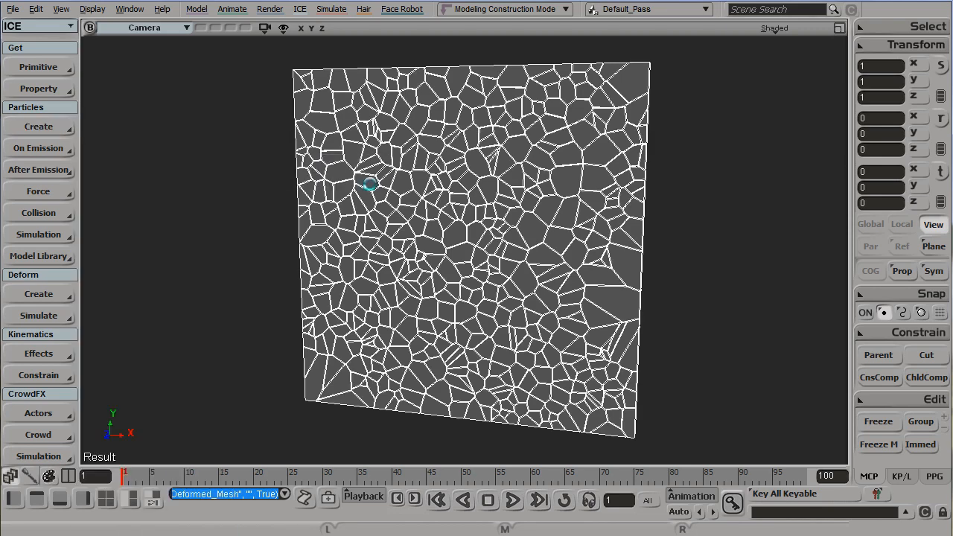
# - Inspect the points at the polygon islands in wireframe display, close the PolyIsland_Control properties, and return to shaded display
pyautogui.click(771, 30)
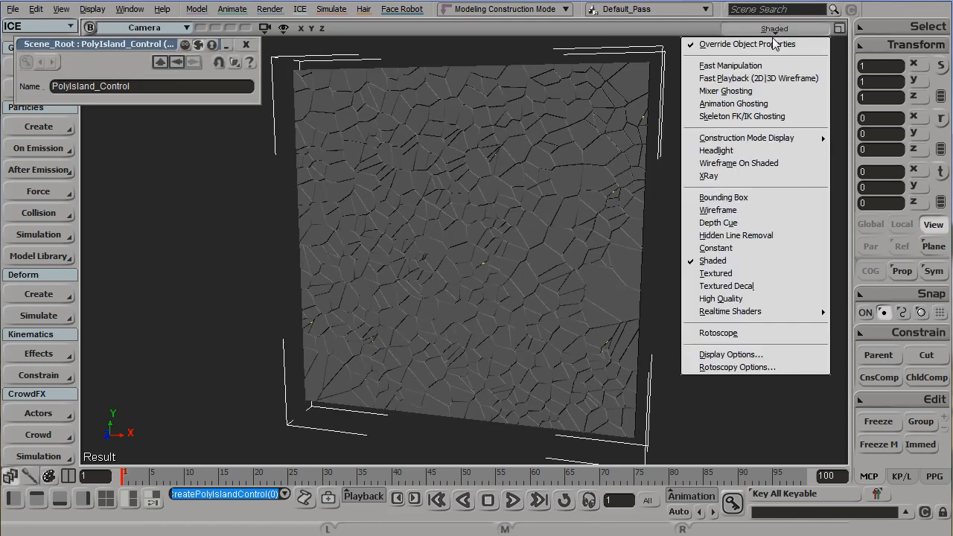
pyautogui.click(749, 212)
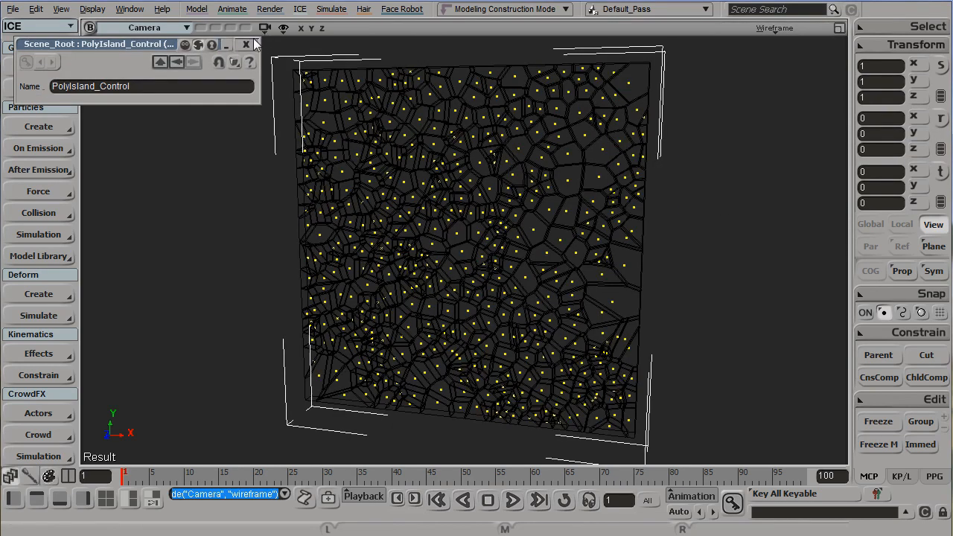
pyautogui.click(245, 44)
pyautogui.press('s')
pyautogui.moveTo(381, 118); pyautogui.dragTo(414, 105, button='right')
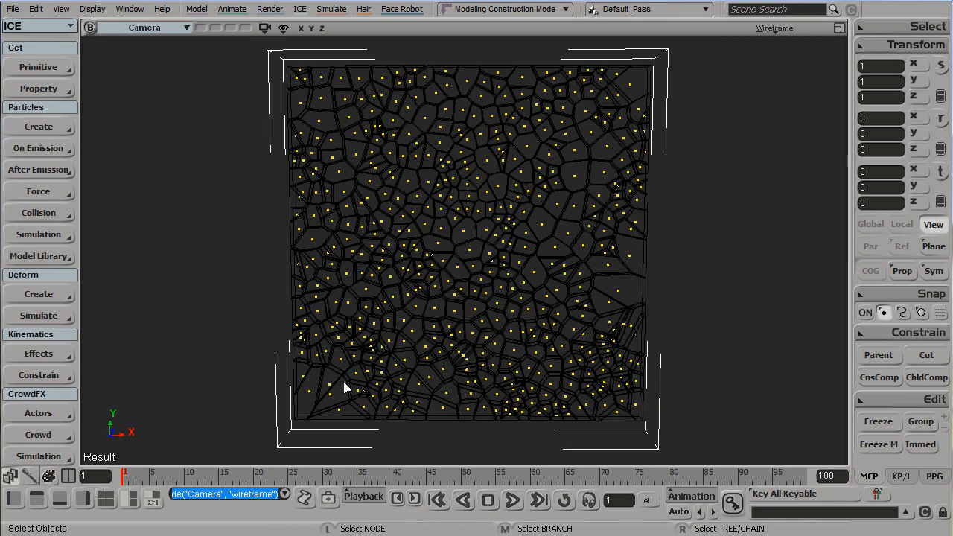
pyautogui.press('s')
pyautogui.moveTo(709, 155); pyautogui.dragTo(714, 133, button='right')
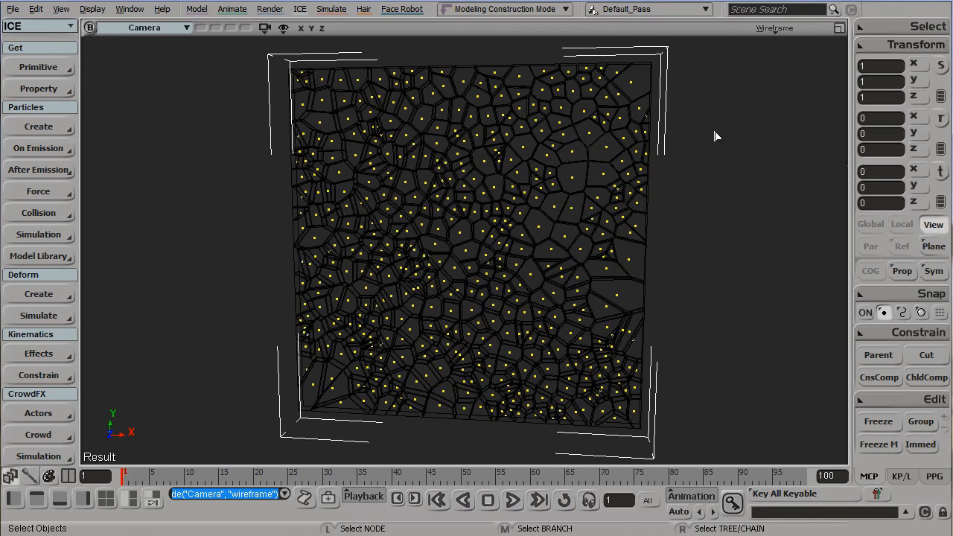
pyautogui.middleClick(766, 29)
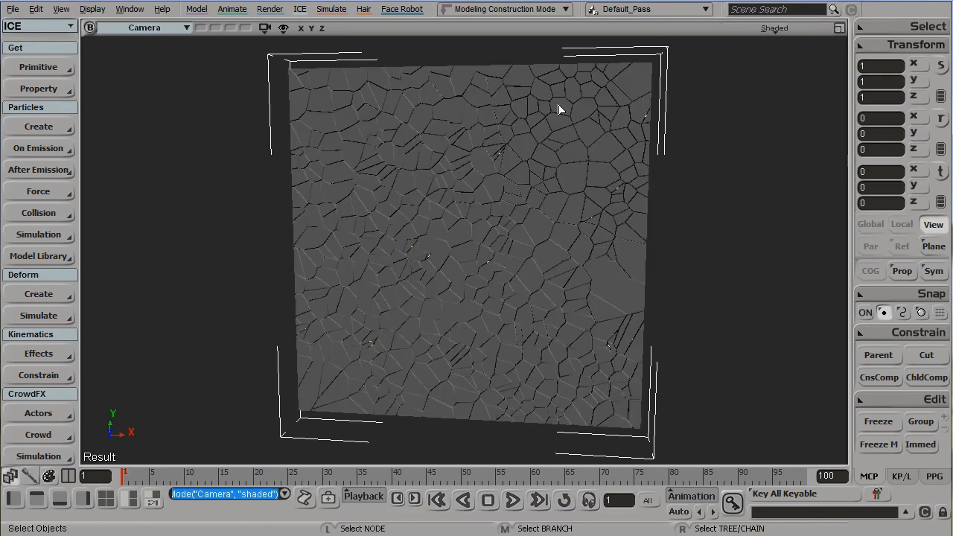
# - Apply a Randomize modifier to the PolyIsland_Control point cloud
pyautogui.click(61, 128)
pyautogui.moveTo(185, 183)
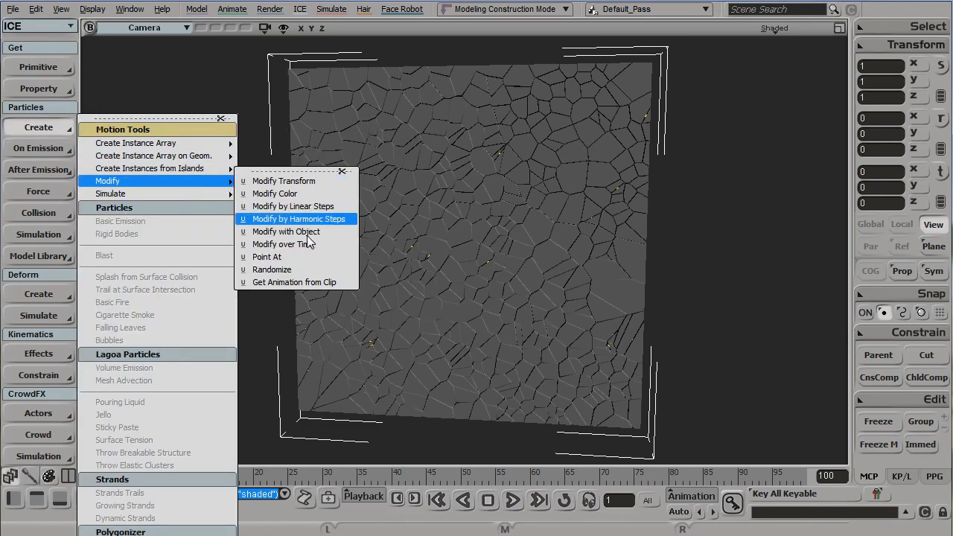
pyautogui.click(306, 268)
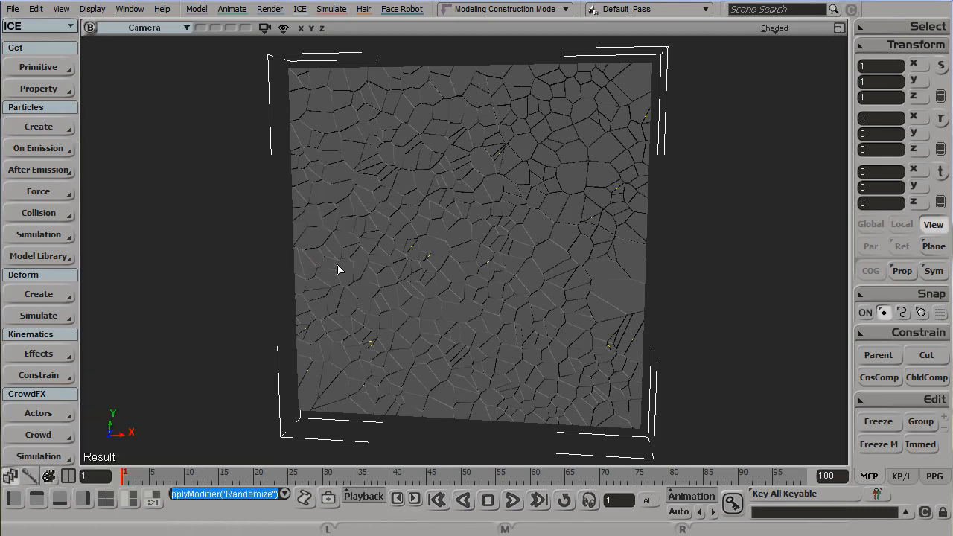
pyautogui.press('s')
pyautogui.moveTo(565, 228)
pyautogui.mouseDown(button='right')
pyautogui.moveTo(443, 246)
pyautogui.moveTo(558, 230)
pyautogui.mouseUp(button='right')
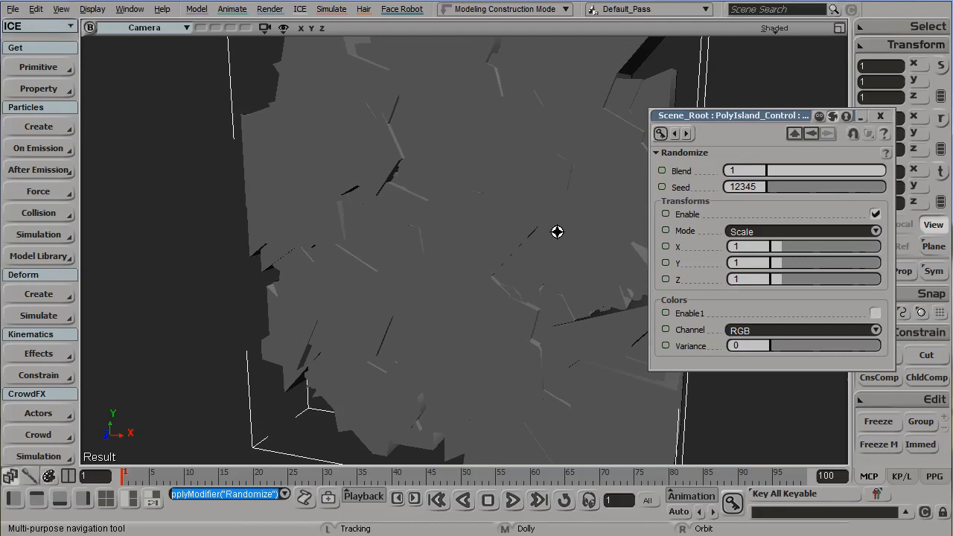
# - Set the Randomize transform mode to Translation to scatter the wall fragments
pyautogui.click(744, 232)
pyautogui.click(754, 255)
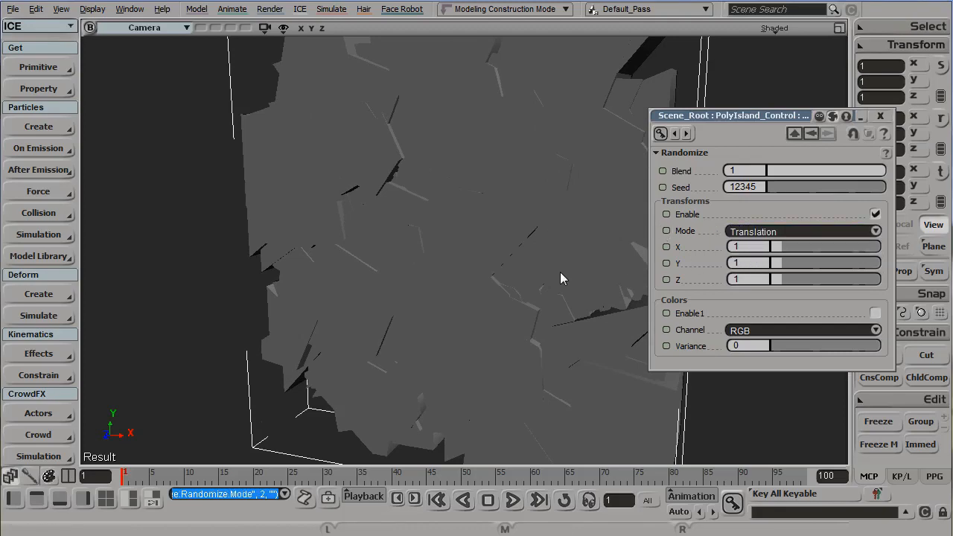
pyautogui.moveTo(756, 117); pyautogui.dragTo(800, 103)
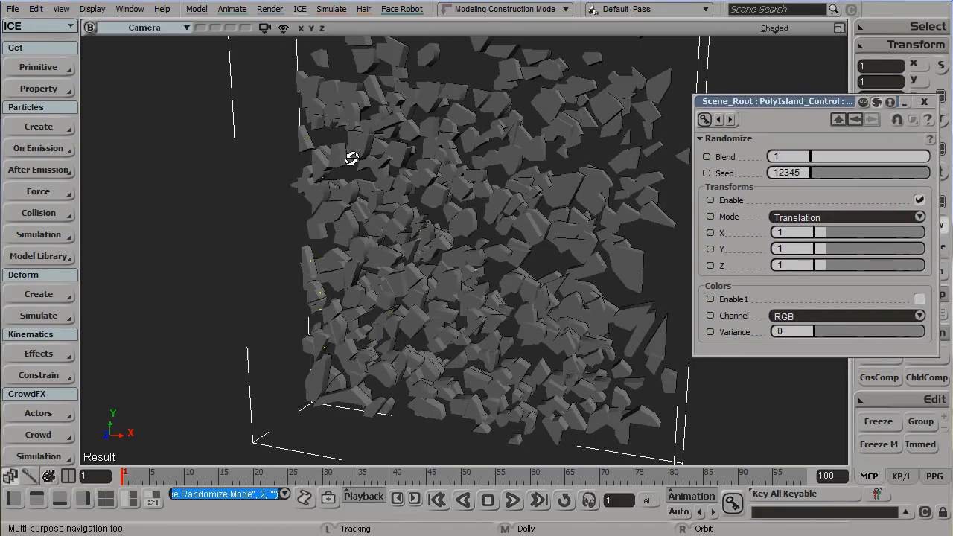
pyautogui.moveTo(352, 159)
pyautogui.mouseDown(button='right')
pyautogui.moveTo(245, 159)
pyautogui.moveTo(347, 164)
pyautogui.mouseUp(button='right')
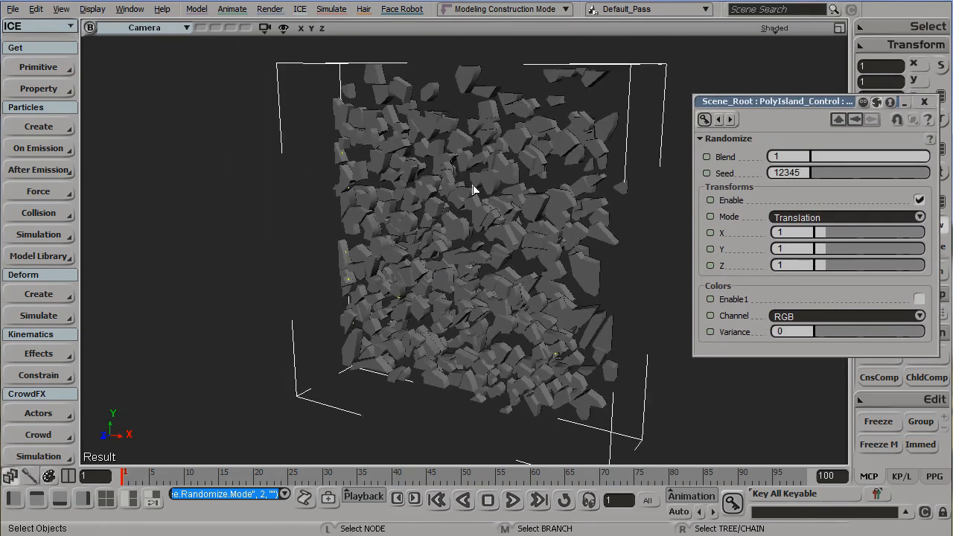
# - Open the ICE Tree for the point cloud, collapse its window out of the way, and inspect the scattered fragments
pyautogui.hotkey('alt', '9')
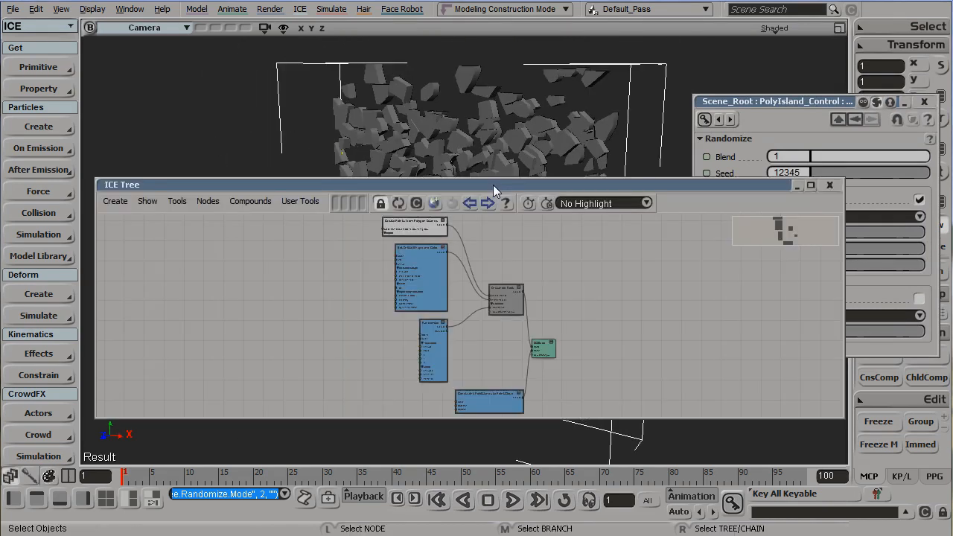
pyautogui.doubleClick(575, 182)
pyautogui.moveTo(574, 182); pyautogui.dragTo(592, 14)
pyautogui.press('s')
pyautogui.moveTo(535, 192); pyautogui.dragTo(481, 179, button='right')
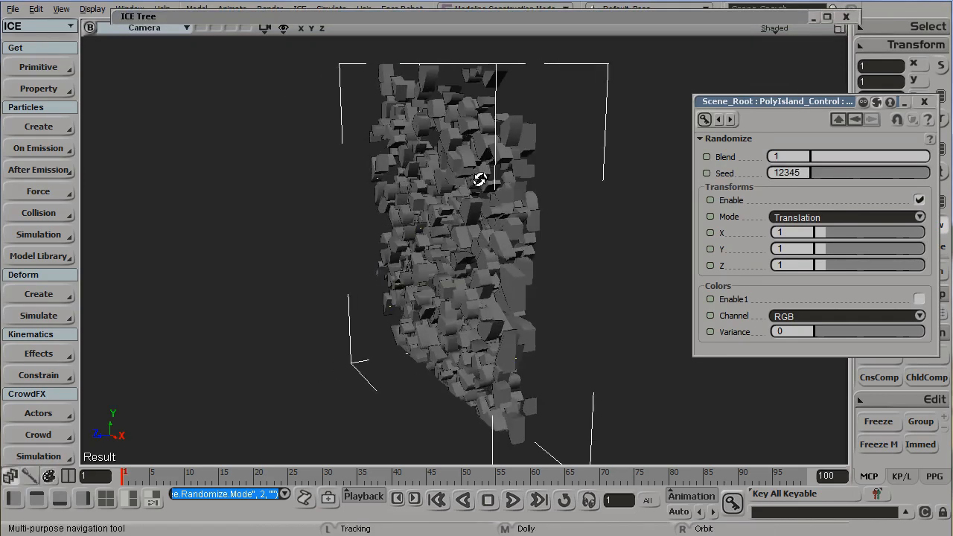
pyautogui.moveTo(447, 215); pyautogui.dragTo(493, 199, button='right')
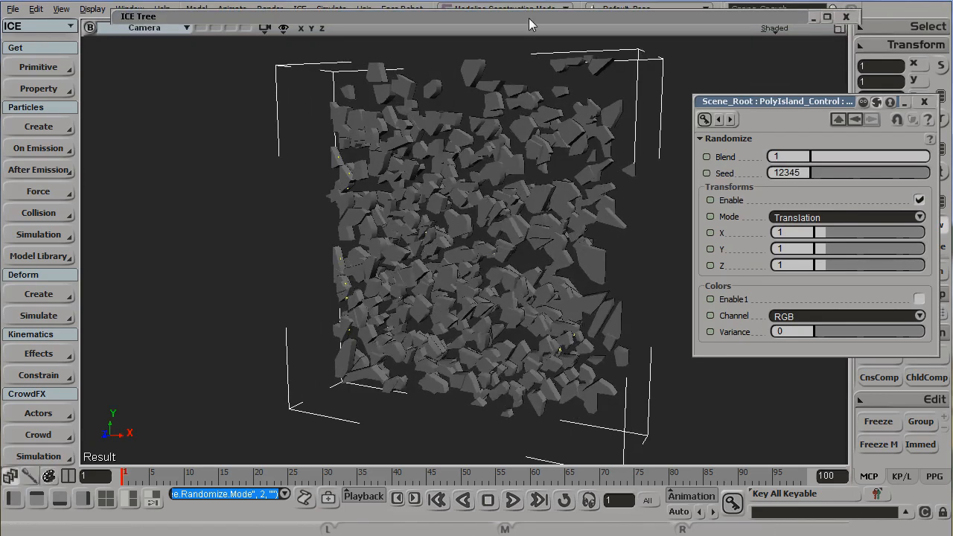
# - Examine the Create Points from Polygon Islands, Randomize and Constraint PolyIslands to PointCloud nodes, and close the ICE Tree
pyautogui.moveTo(533, 15); pyautogui.dragTo(510, 76)
pyautogui.doubleClick(510, 76)
pyautogui.scroll(3, 465, 211)
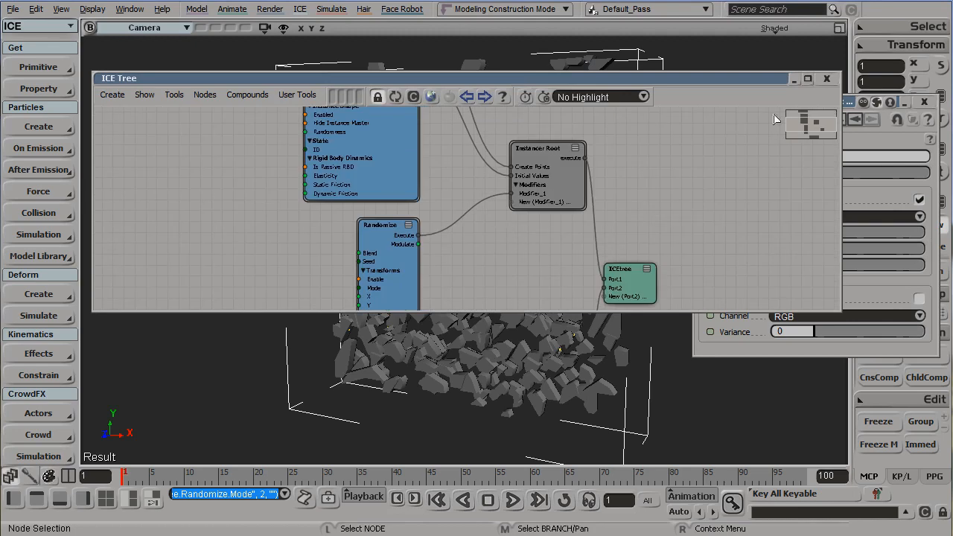
pyautogui.moveTo(739, 423); pyautogui.dragTo(726, 511)
pyautogui.press('s')
pyautogui.moveTo(579, 298); pyautogui.dragTo(611, 513)
pyautogui.scroll(1, 559, 298)
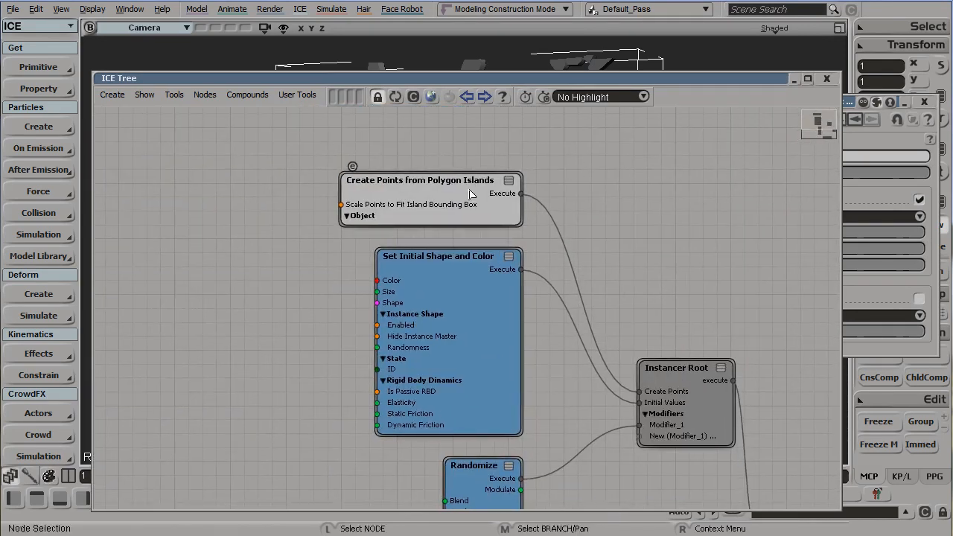
pyautogui.press('s')
pyautogui.moveTo(561, 391); pyautogui.dragTo(452, 189)
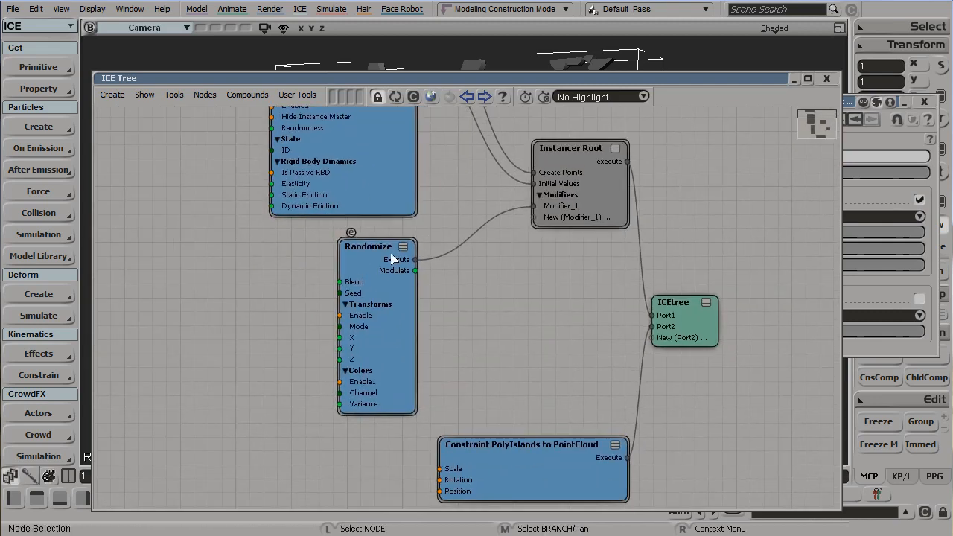
pyautogui.moveTo(433, 217); pyautogui.dragTo(427, 214, button='middle')
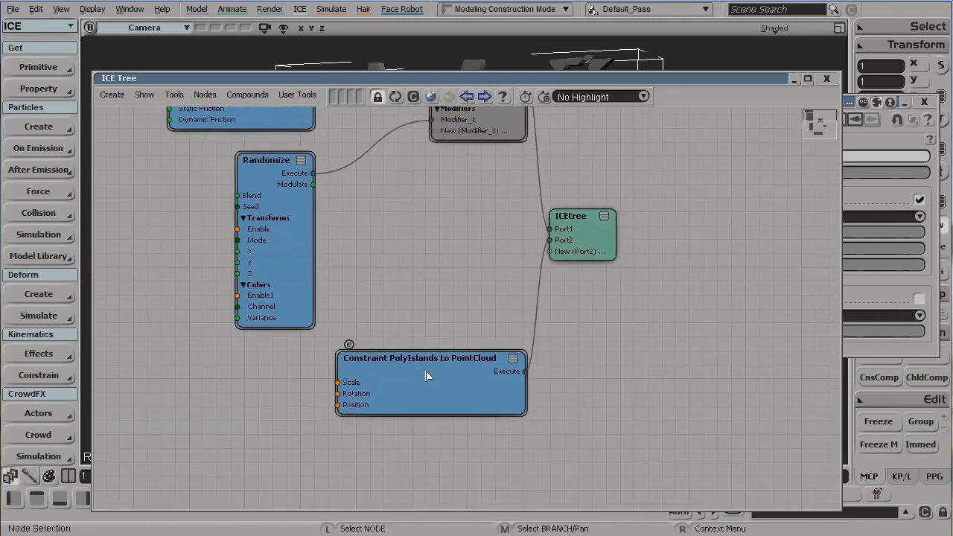
pyautogui.click(826, 80)
# - Close the fractured wall mesh's Initialize PolyIsland Data properties and delete the mesh from the scene
pyautogui.press('s')
pyautogui.moveTo(511, 237); pyautogui.dragTo(471, 237, button='right')
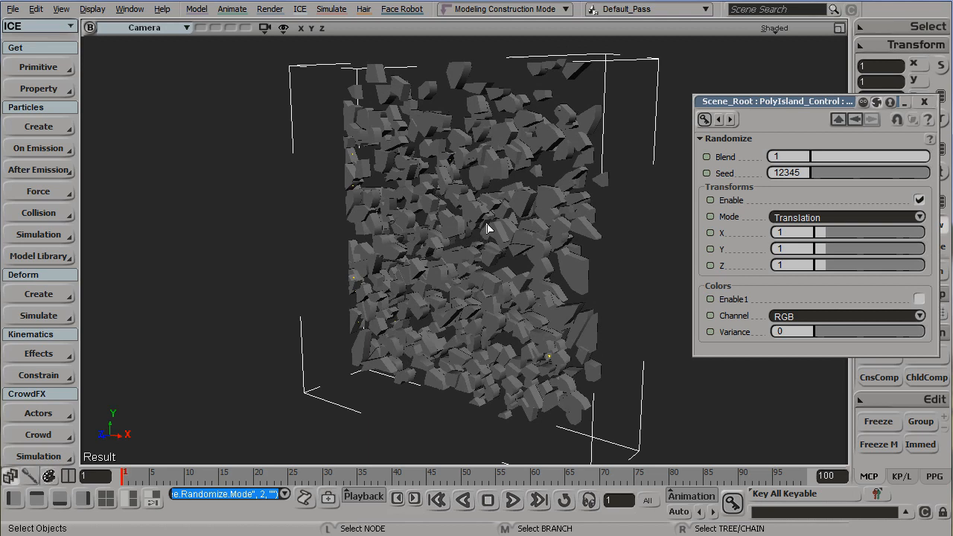
pyautogui.click(537, 257)
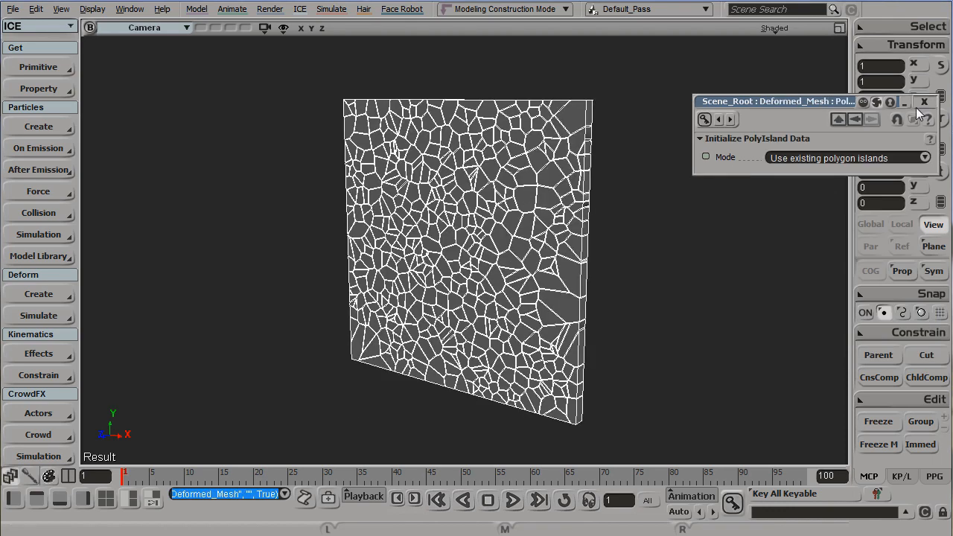
pyautogui.click(924, 102)
pyautogui.press('Delete')
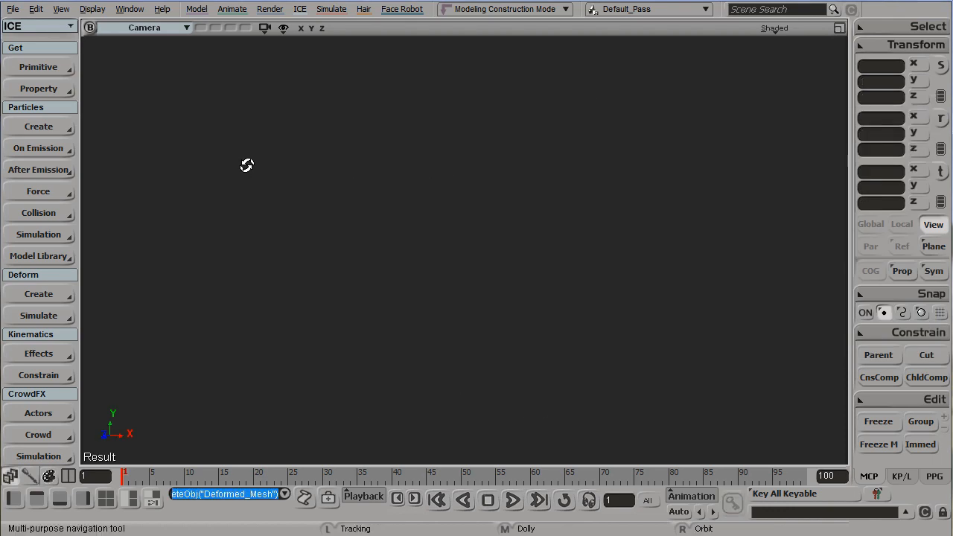
# - Create a solid text mesh reading "3D Text", frame it in the camera view and close its properties
pyautogui.click(33, 126)
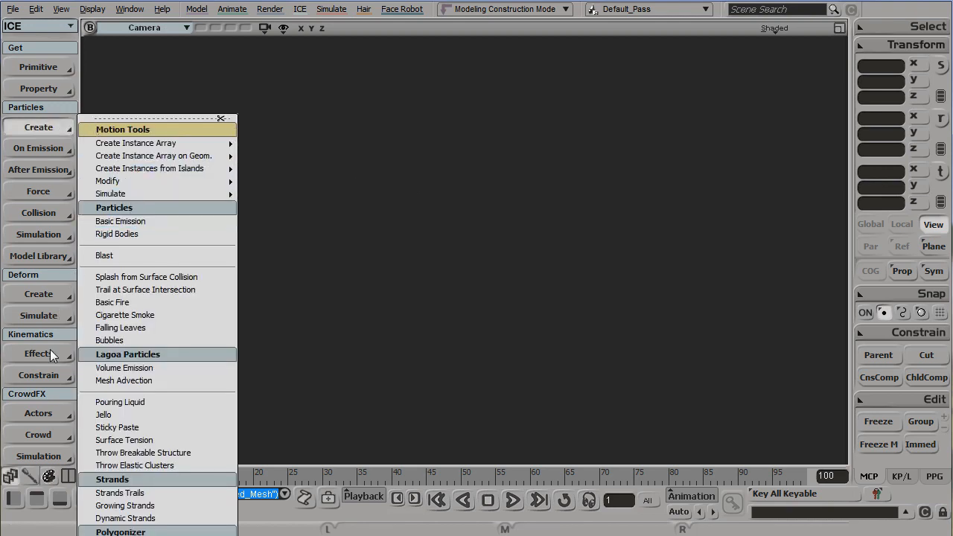
pyautogui.press('Escape')
pyautogui.press('1')
pyautogui.click(49, 254)
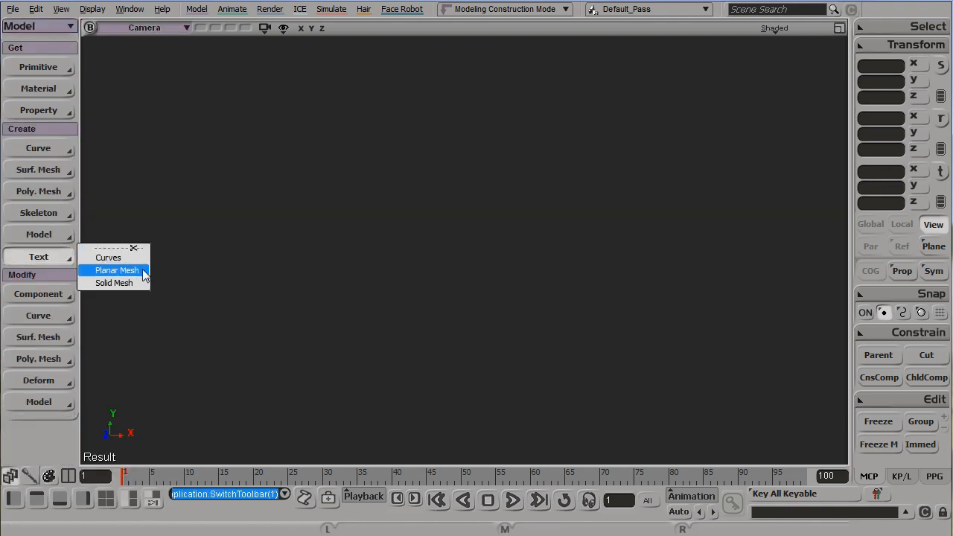
pyautogui.click(143, 273)
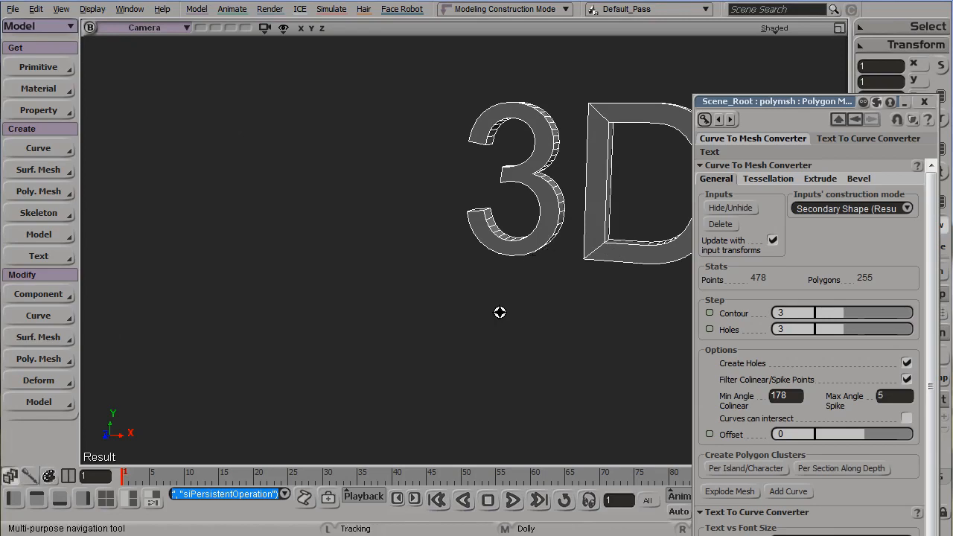
pyautogui.press('f')
pyautogui.moveTo(469, 279); pyautogui.dragTo(457, 265, button='right')
pyautogui.click(924, 103)
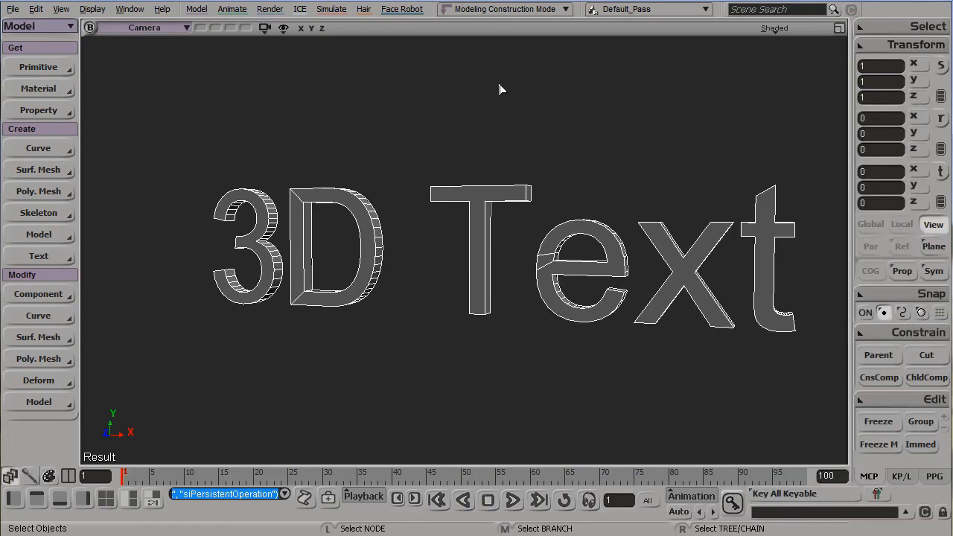
# - Create instances from islands on the "3D Text" mesh, using its existing polygon islands
pyautogui.press('4')
pyautogui.click(41, 126)
pyautogui.moveTo(185, 177)
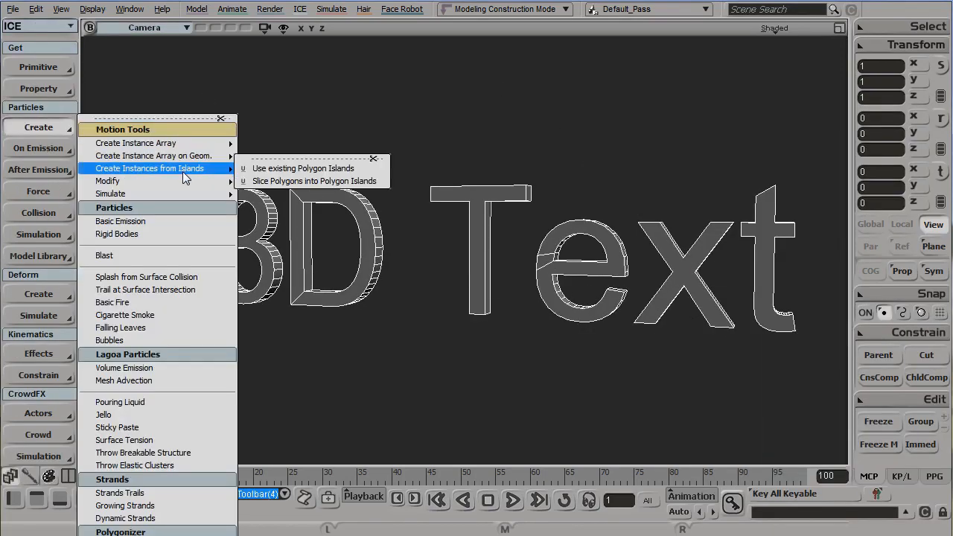
pyautogui.click(283, 168)
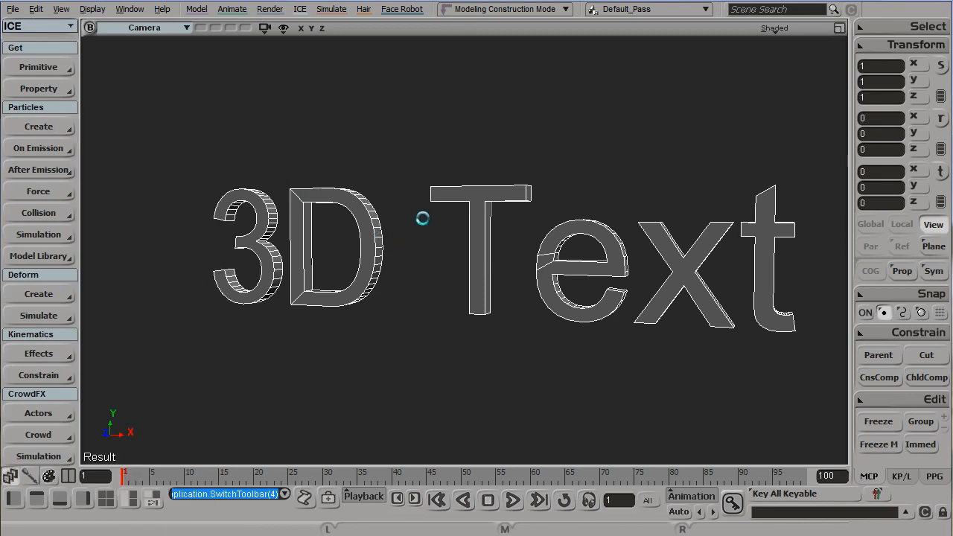
# - Close the new PolyIsland_Control object's properties and display wireframe on shaded in the Camera view
pyautogui.moveTo(422, 217); pyautogui.dragTo(402, 219, button='right')
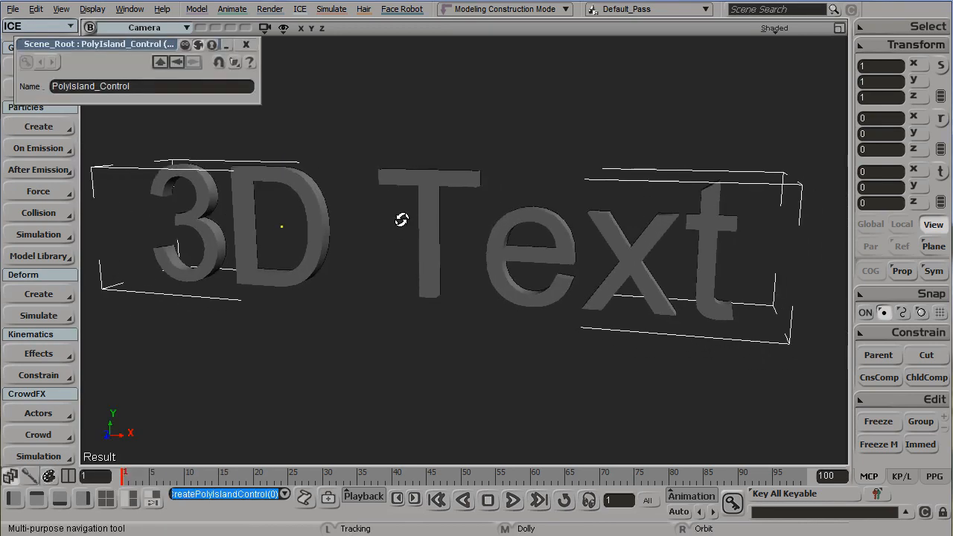
pyautogui.click(240, 44)
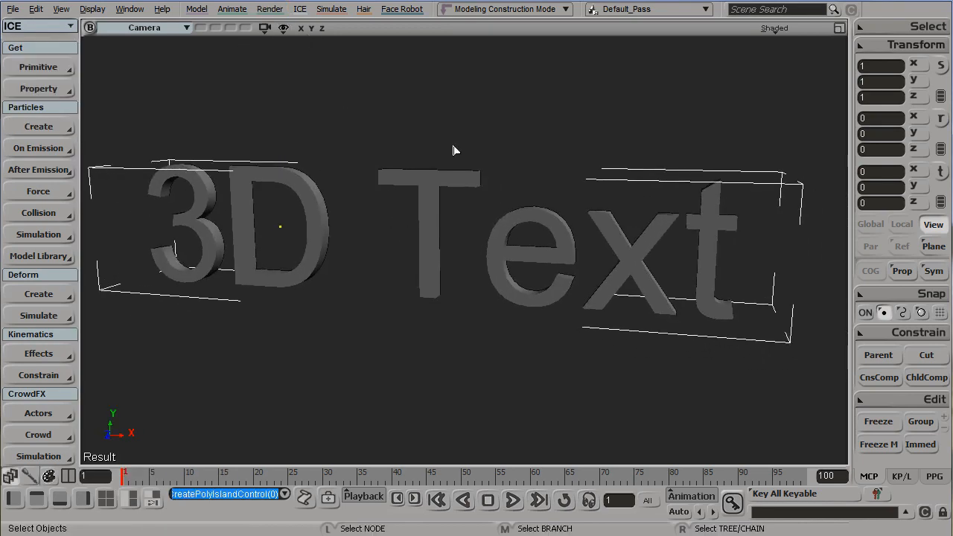
pyautogui.click(774, 28)
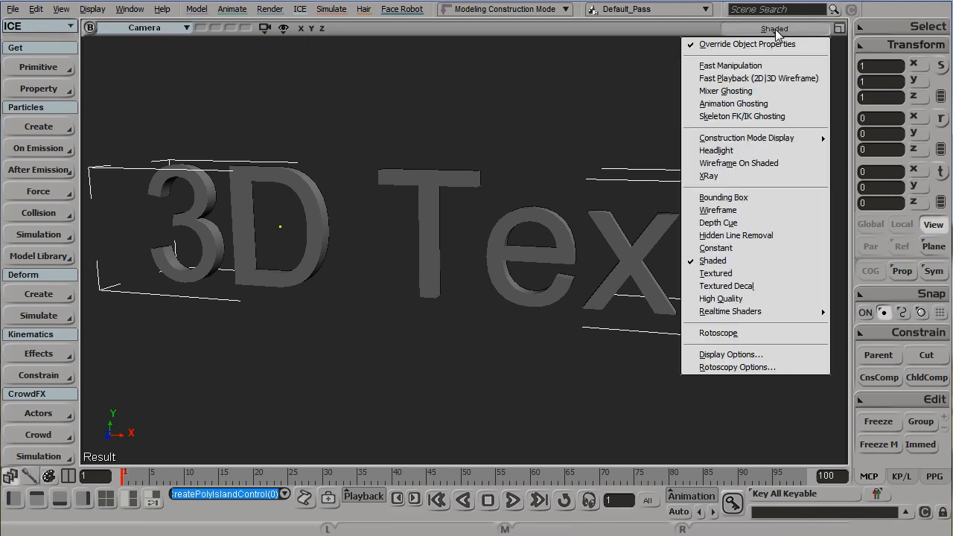
pyautogui.click(750, 168)
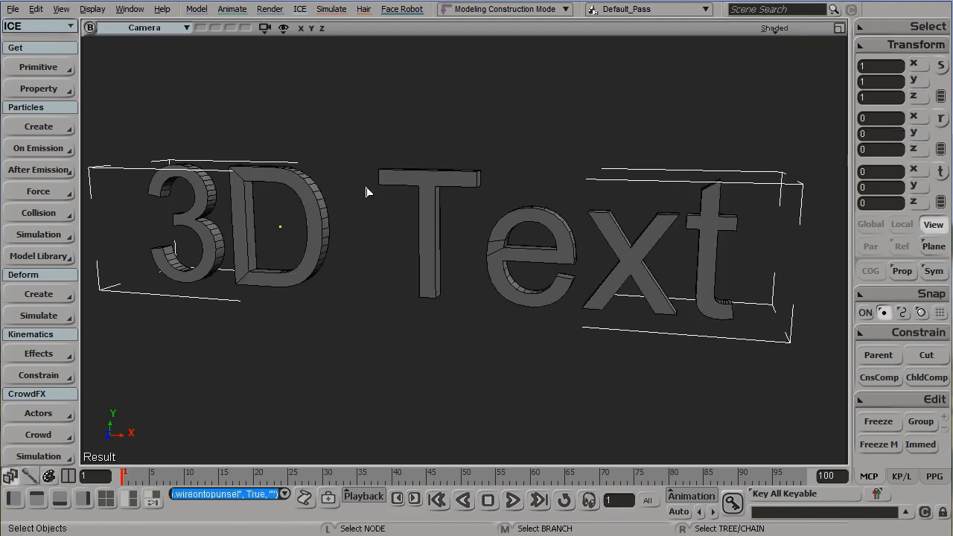
# - Inspect the point positions of the 3D text letters in wireframe display from several angles, and return the Camera view to shaded
pyautogui.click(774, 28)
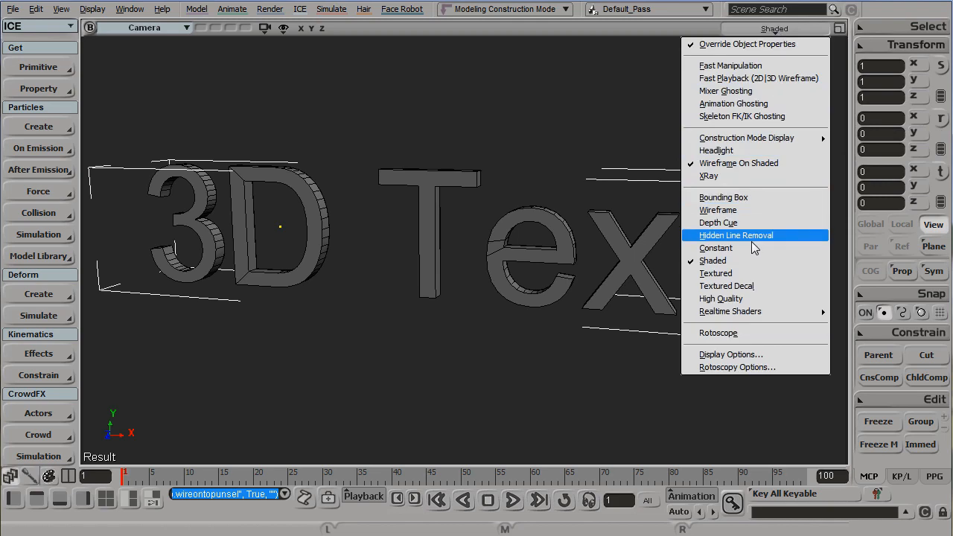
pyautogui.click(750, 211)
pyautogui.press('s')
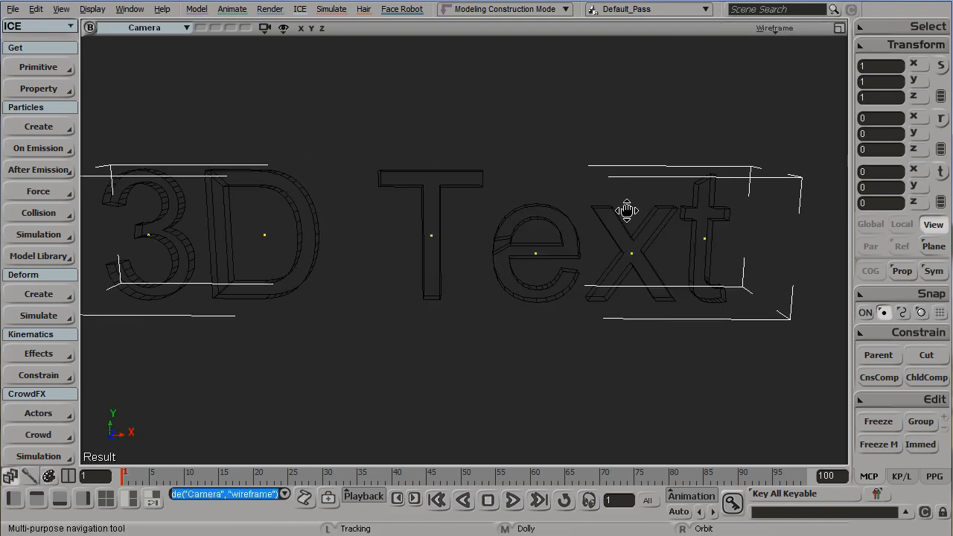
pyautogui.moveTo(627, 211); pyautogui.dragTo(678, 209)
pyautogui.scroll(-2, 363, 213)
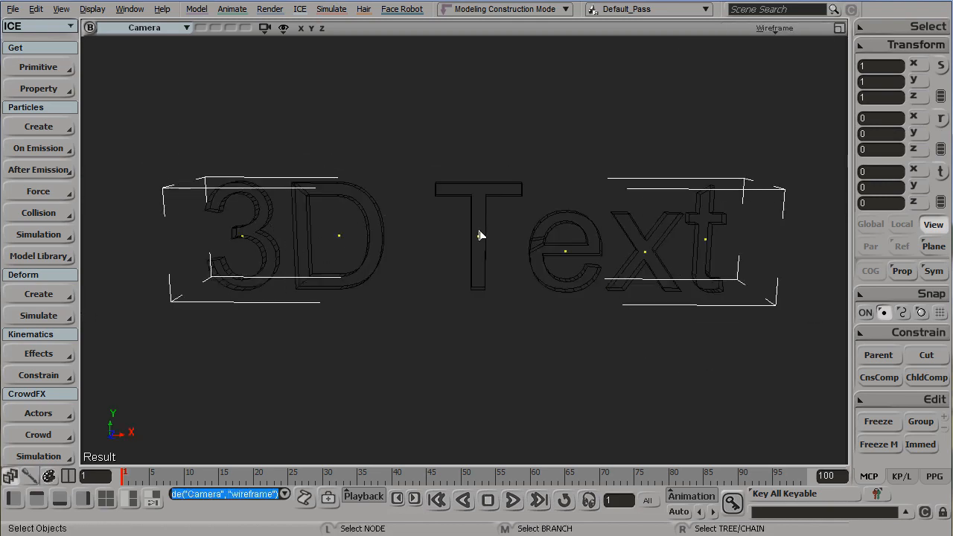
pyautogui.press('s')
pyautogui.moveTo(716, 217); pyautogui.dragTo(612, 186, button='right')
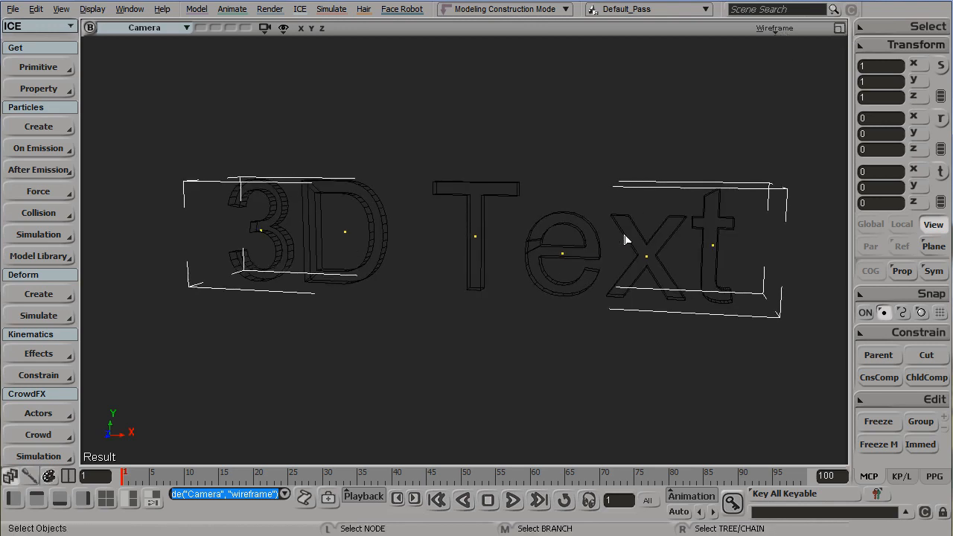
pyautogui.click(767, 29)
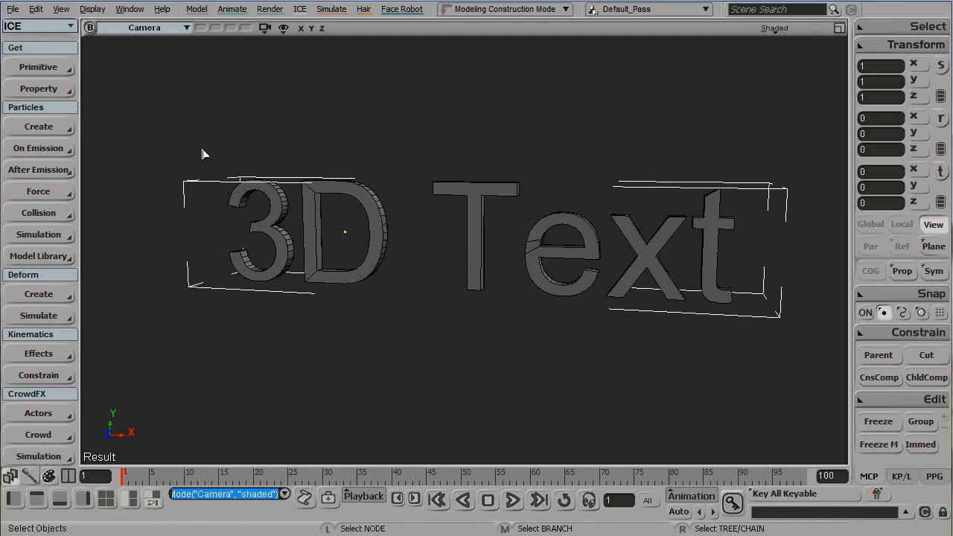
# - Apply a Modify by Harmonic Steps modifier to the 3D text island instances
pyautogui.click(50, 125)
pyautogui.moveTo(129, 183)
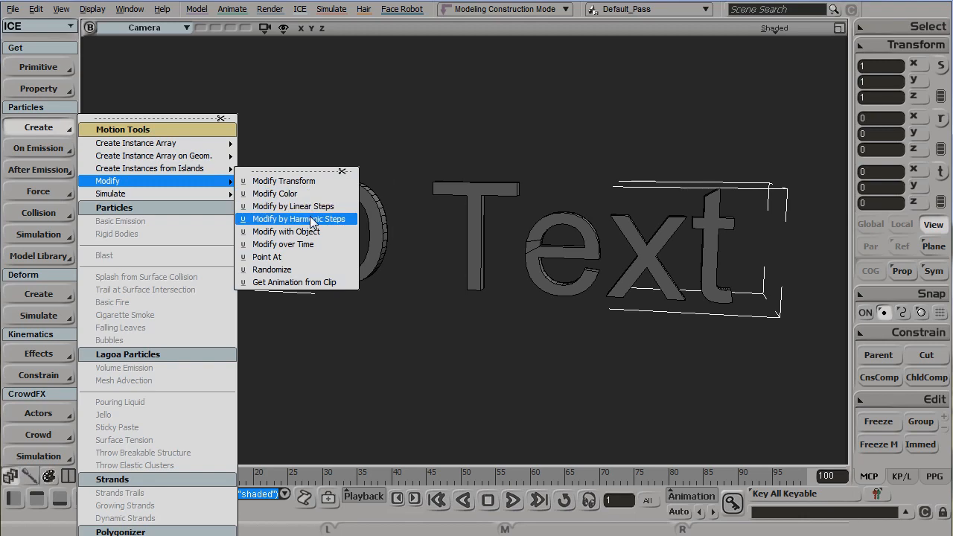
pyautogui.click(312, 219)
pyautogui.moveTo(804, 102); pyautogui.dragTo(952, 28)
pyautogui.press('Up')
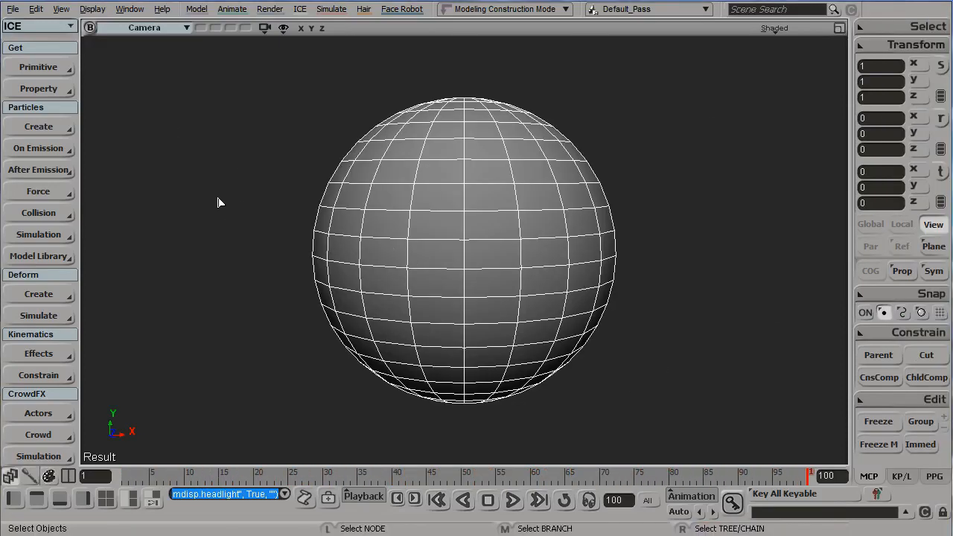
# - Create instances from islands on the sphere by slicing its polygons into polygon islands, close the properties and view the resulting points
pyautogui.click(62, 130)
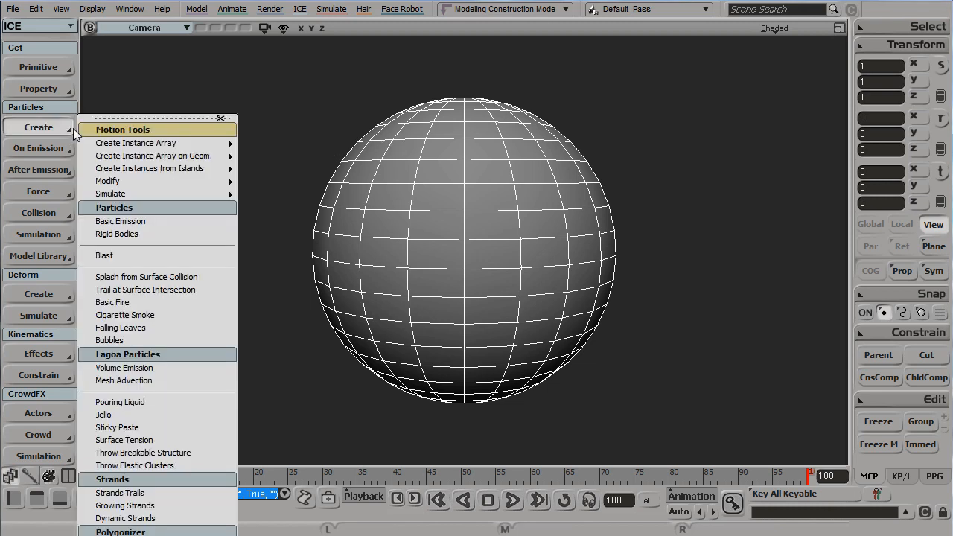
pyautogui.moveTo(130, 170)
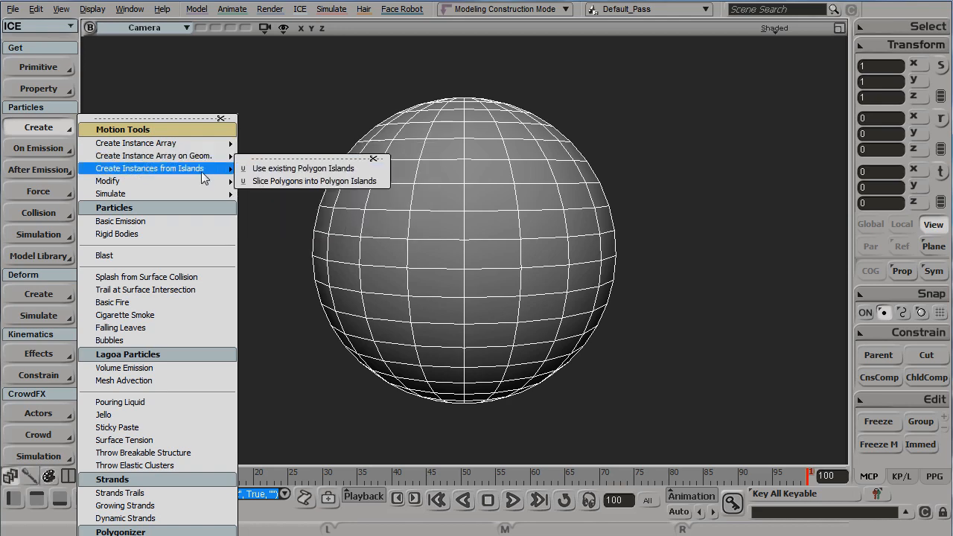
pyautogui.click(284, 180)
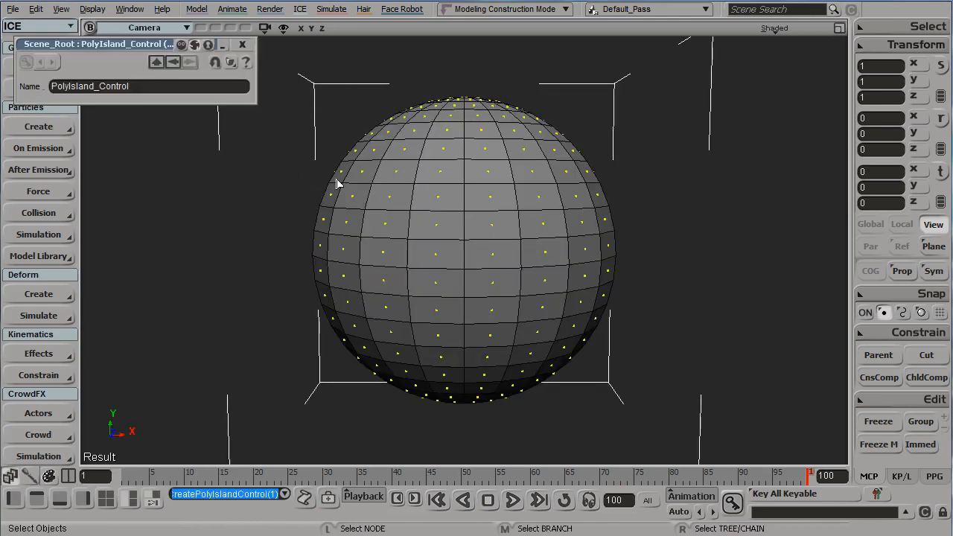
pyautogui.click(242, 43)
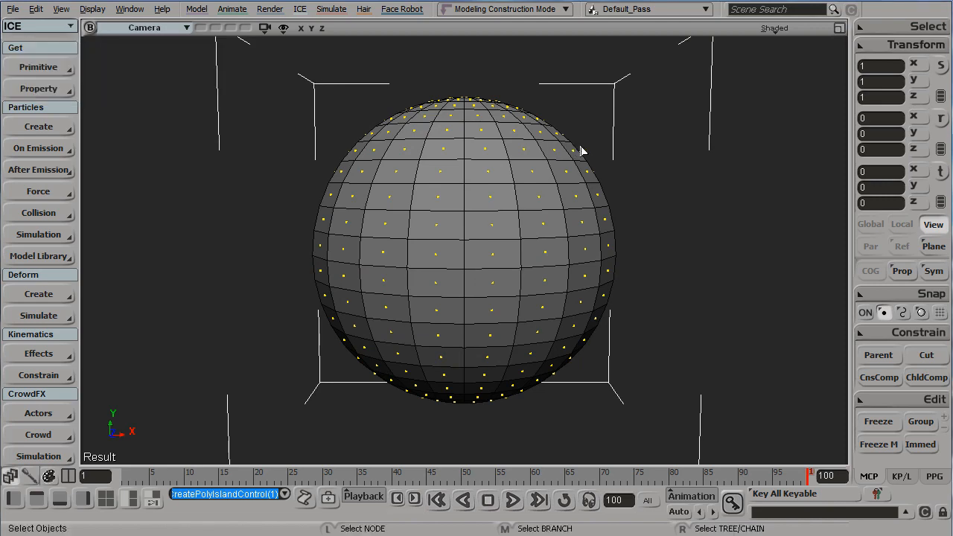
pyautogui.press('s')
pyautogui.moveTo(611, 160); pyautogui.dragTo(607, 194, button='right')
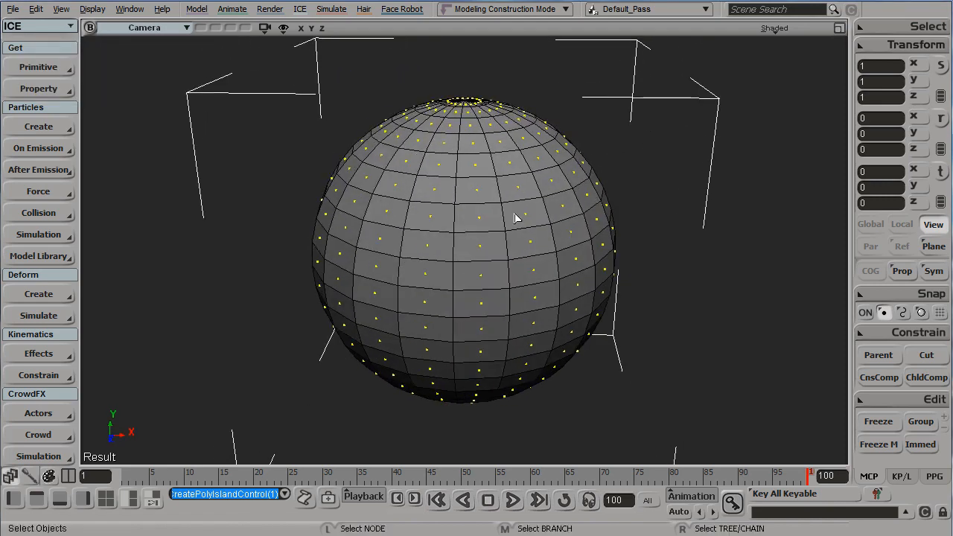
# - Select the sphere's PolyIsland_Control object in the scene explorer and apply a Modify by Harmonic Steps modifier to it
pyautogui.click(408, 204)
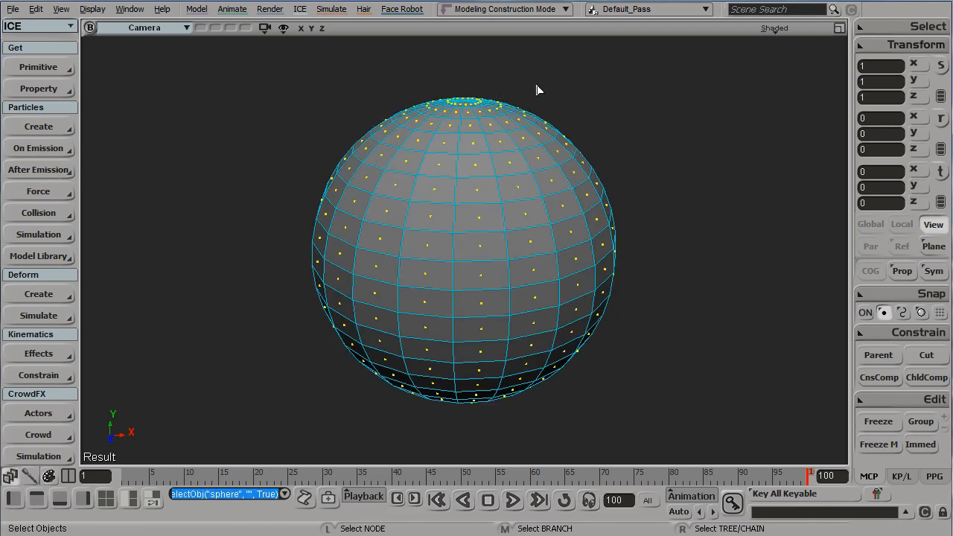
pyautogui.press('8')
pyautogui.click(634, 387)
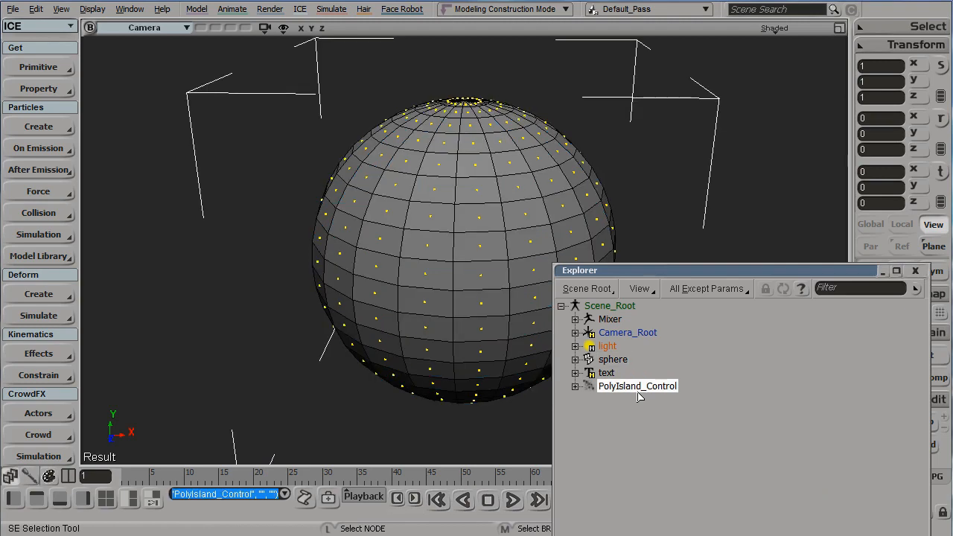
pyautogui.click(917, 271)
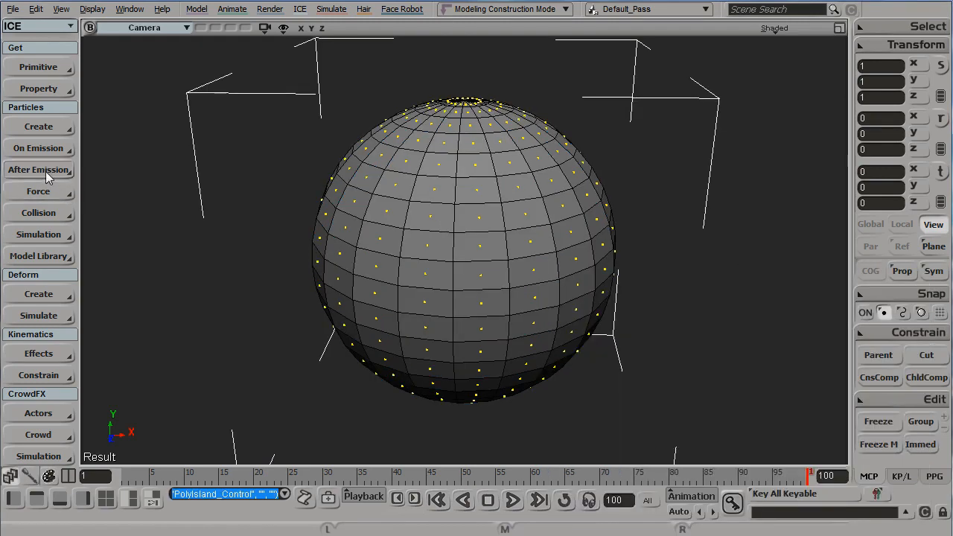
pyautogui.click(39, 126)
pyautogui.moveTo(207, 181)
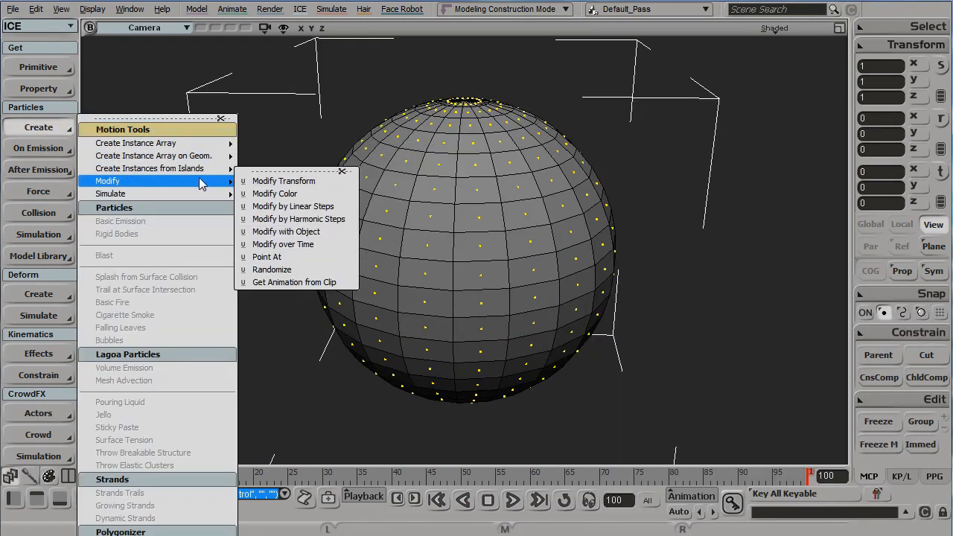
pyautogui.click(313, 222)
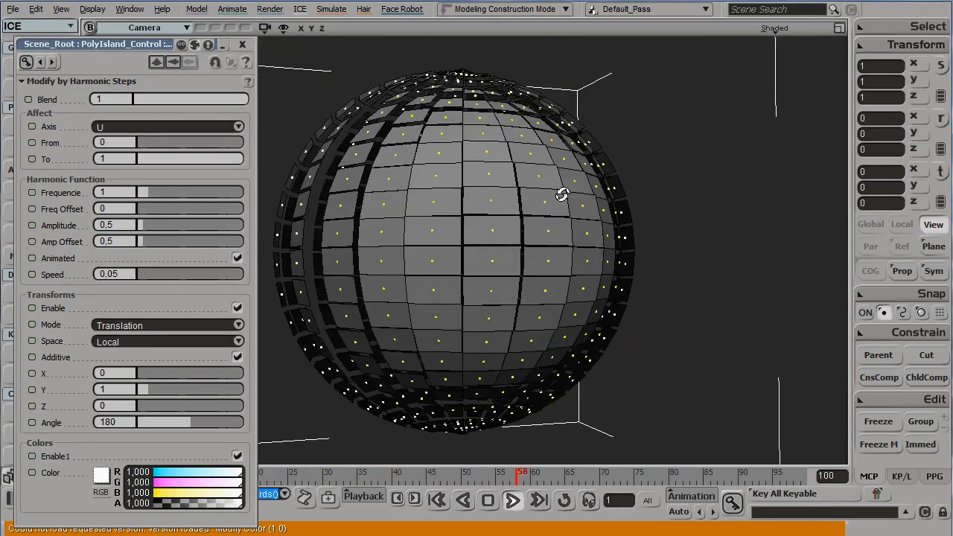
pyautogui.scroll(-4, 609, 213)
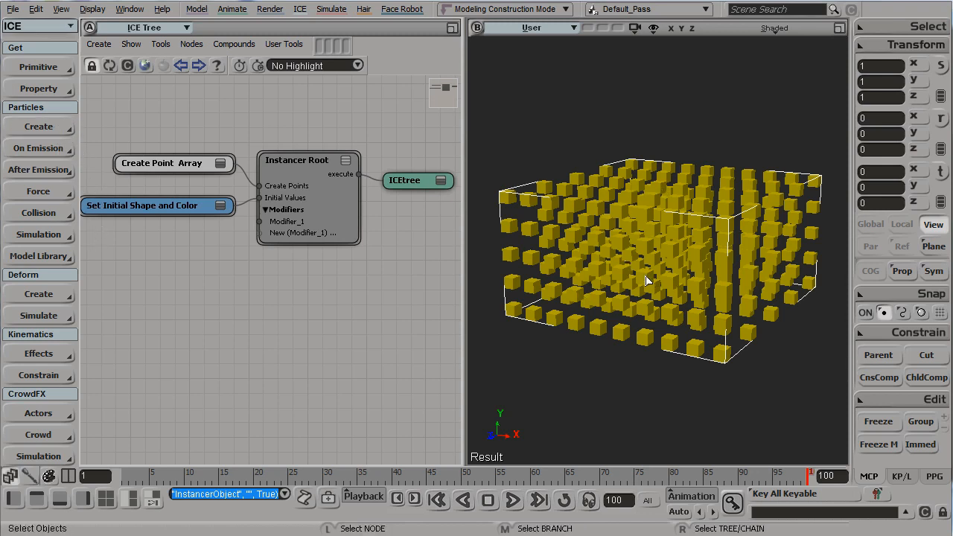
# - Add a Modify Transform modifier to the yellow cube array and place its node below Set Initial Shape and Color
pyautogui.click(69, 129)
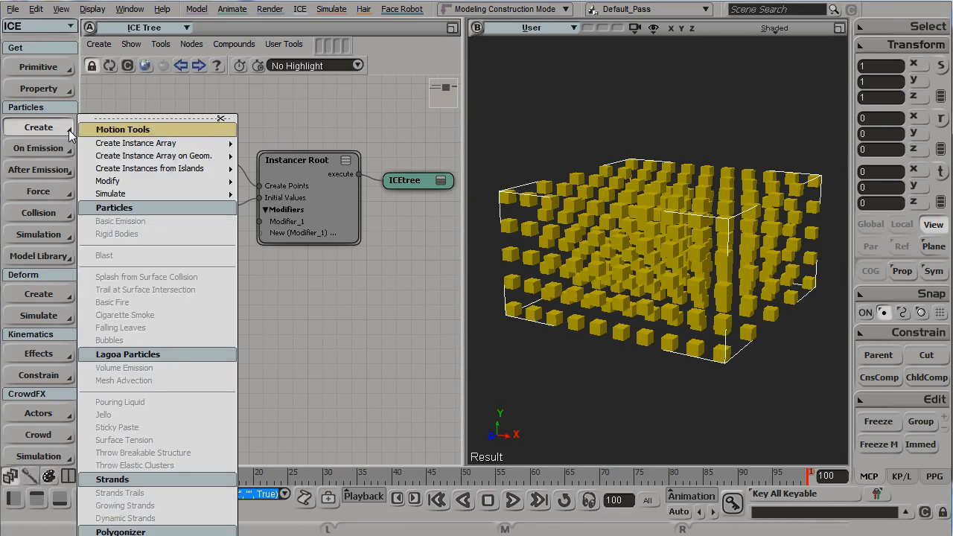
pyautogui.moveTo(150, 183)
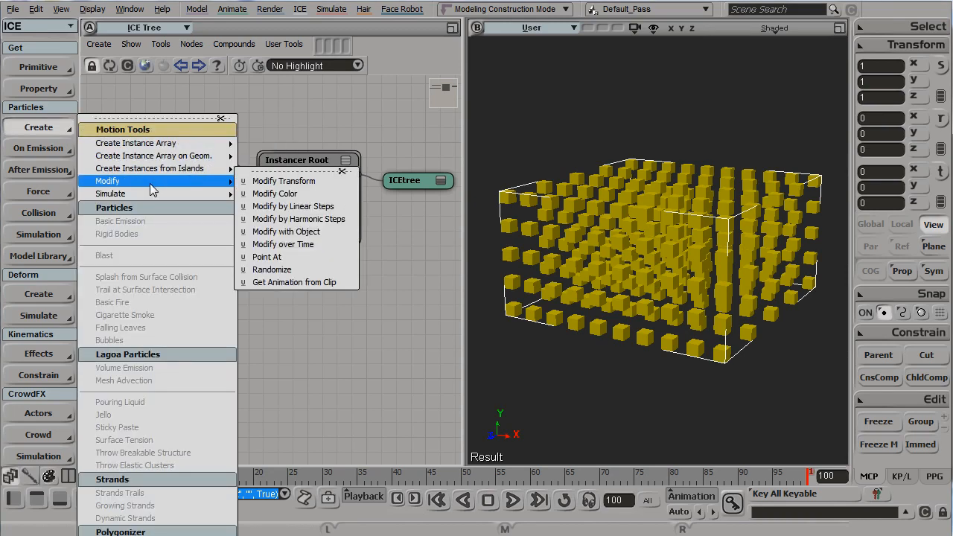
pyautogui.click(321, 183)
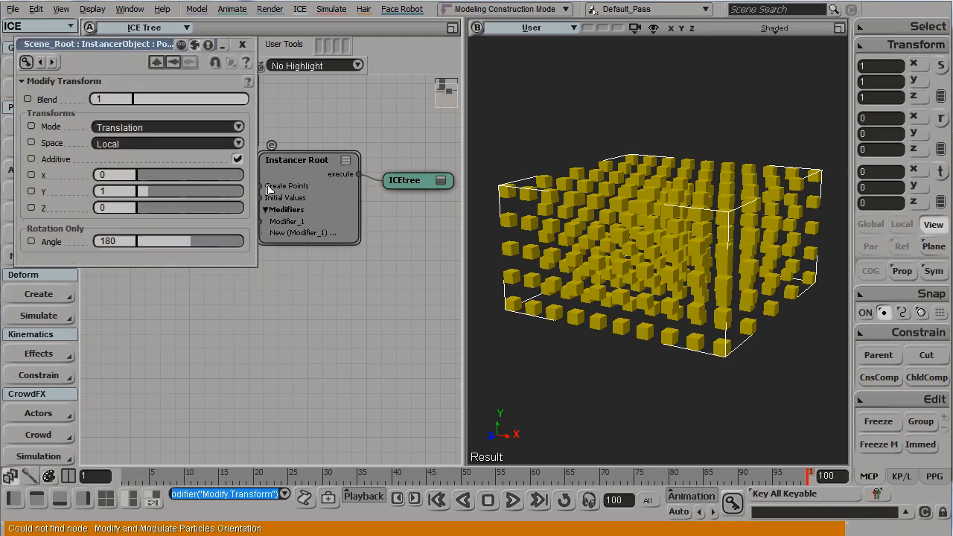
pyautogui.click(242, 45)
pyautogui.moveTo(205, 146); pyautogui.dragTo(188, 379)
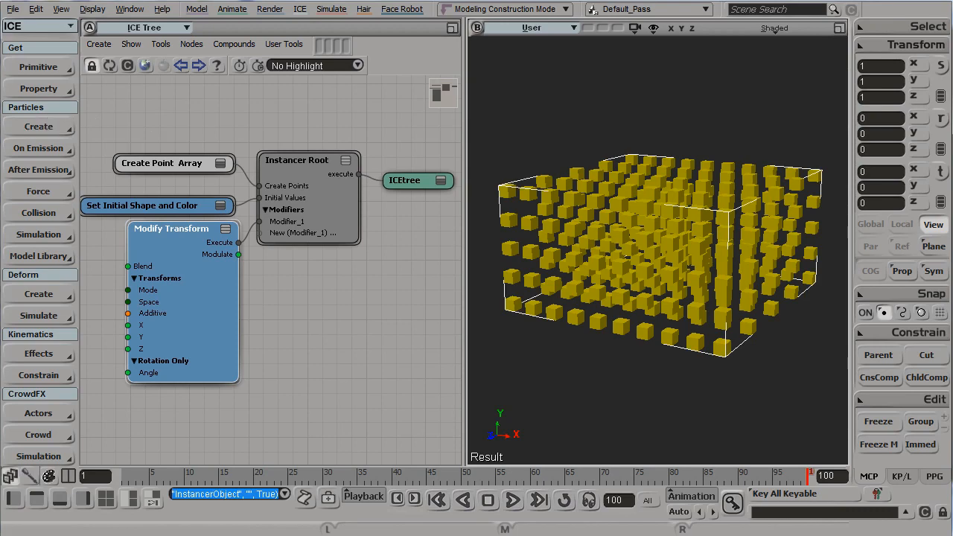
# - Add a Modify Color modifier to the cube array and place its node below the Modify Transform node
pyautogui.click(52, 134)
pyautogui.moveTo(224, 182)
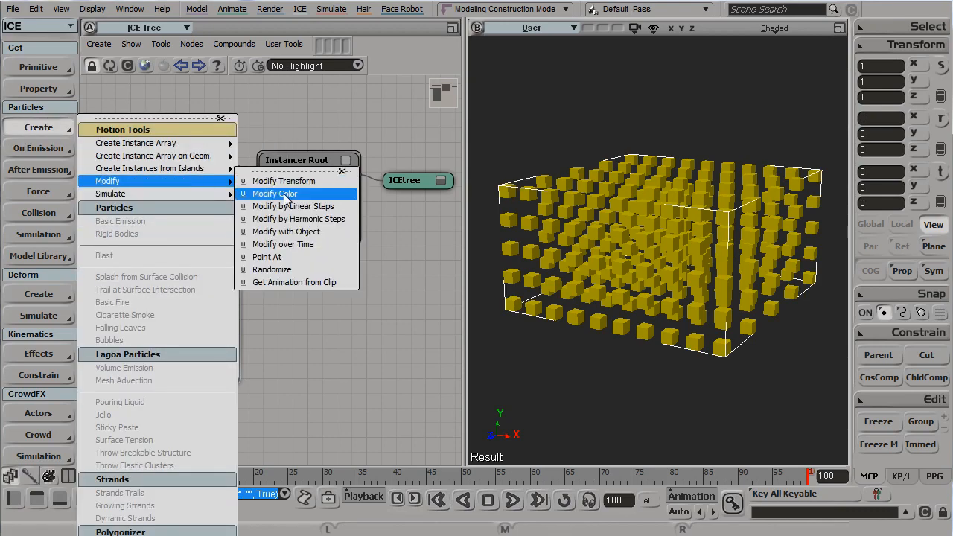
pyautogui.click(257, 194)
pyautogui.click(242, 44)
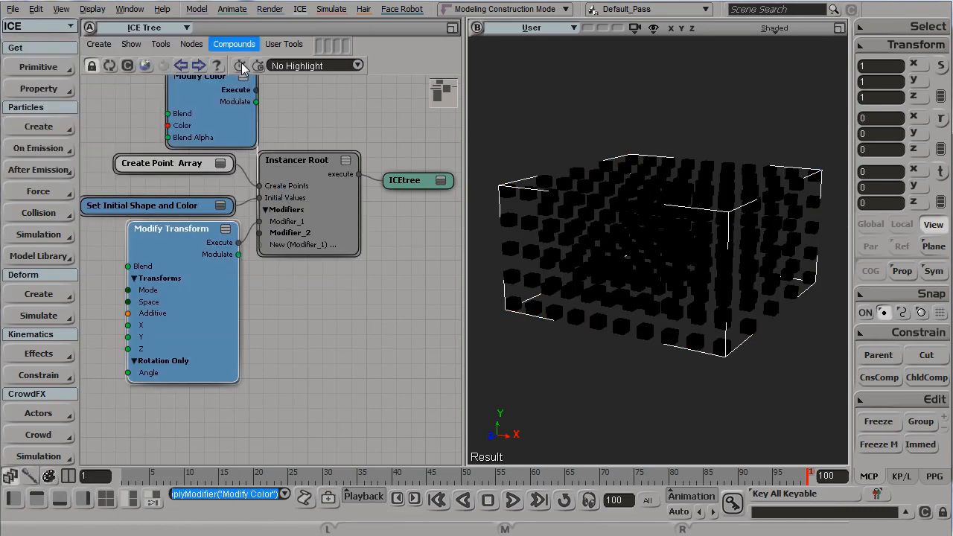
pyautogui.moveTo(224, 99); pyautogui.dragTo(203, 438)
pyautogui.moveTo(330, 366); pyautogui.dragTo(357, 302, button='middle')
# - Open the Modify Transform properties and set the translation to X 3.239, Y 4.577 and Z 3.169
pyautogui.click(218, 278)
pyautogui.doubleClick(218, 278)
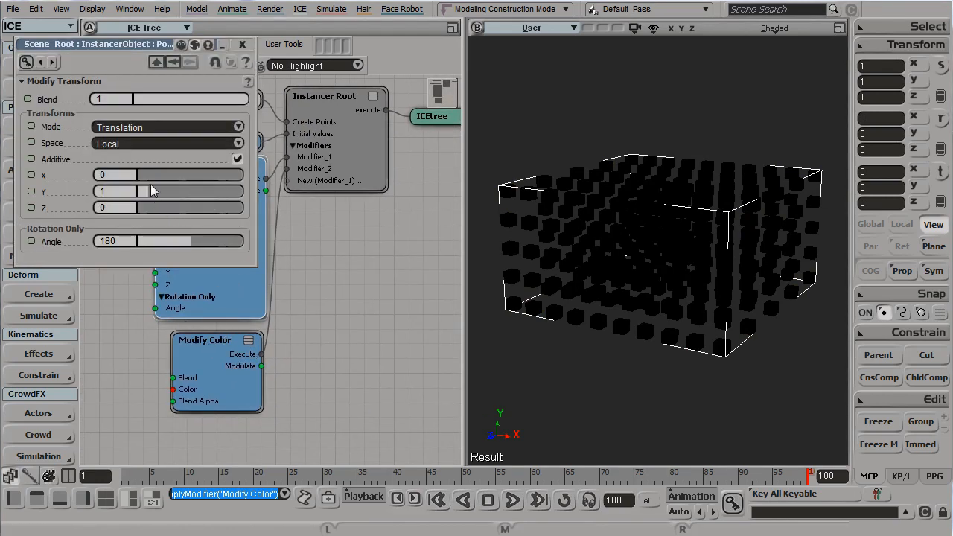
pyautogui.moveTo(145, 177); pyautogui.dragTo(171, 174)
pyautogui.click(185, 192)
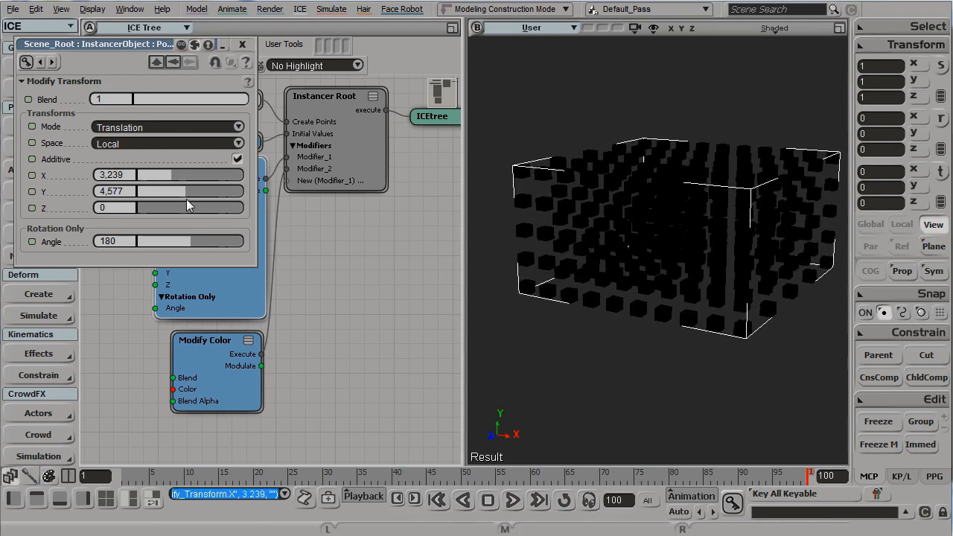
pyautogui.click(173, 208)
# - Change the Modify Transform mode to Scale with X 0.775, Y 0.775 and Z 1.479
pyautogui.click(150, 126)
pyautogui.click(141, 104)
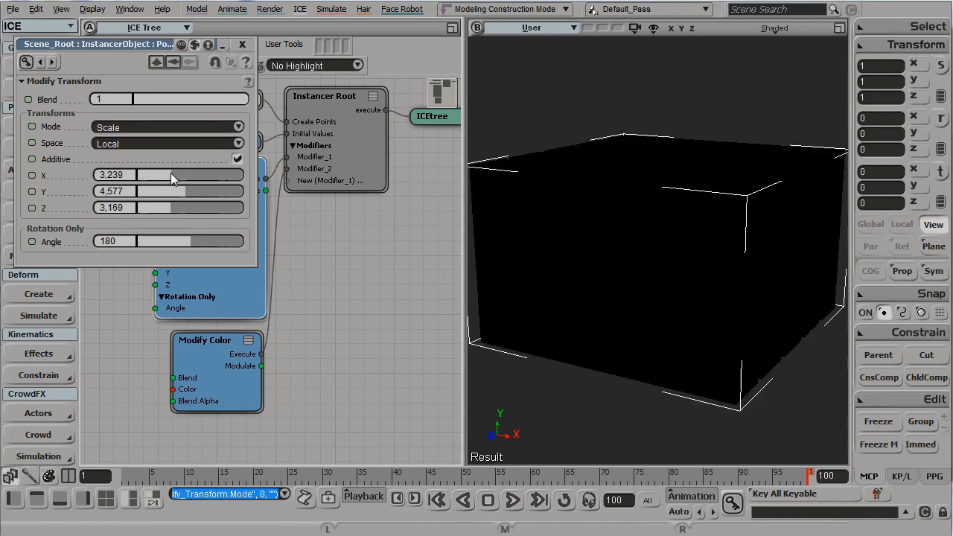
pyautogui.click(146, 175)
pyautogui.click(146, 191)
pyautogui.click(153, 208)
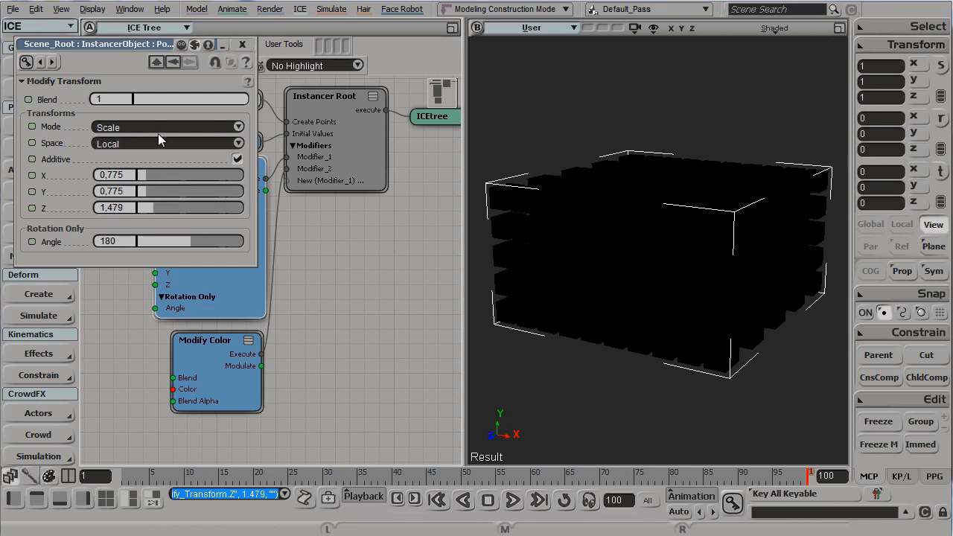
# - Change Modify Transform to Rotation in Global space with X 1.127 and Y 0.423, and close its properties
pyautogui.click(155, 128)
pyautogui.click(147, 140)
pyautogui.click(147, 142)
pyautogui.click(147, 134)
pyautogui.click(149, 175)
pyautogui.click(149, 191)
pyautogui.click(142, 191)
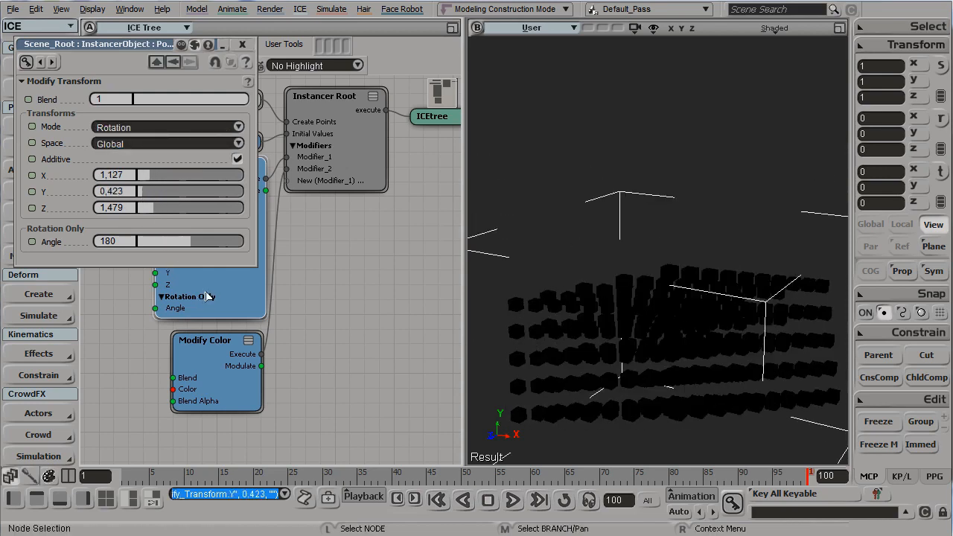
pyautogui.click(242, 44)
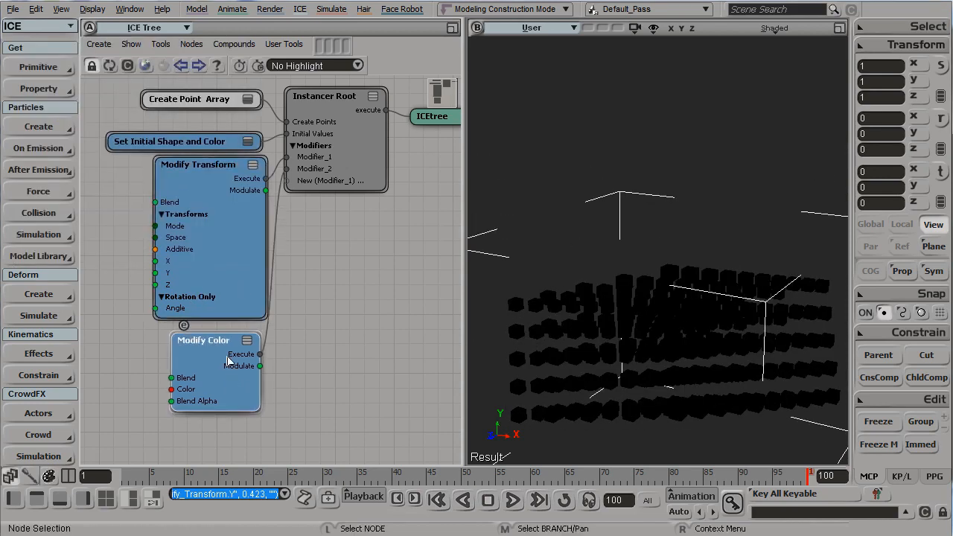
# - Set the Modify Color modifier's color to R 0.723, G 1.000, B 0.515 and reduce its Blend to 0
pyautogui.doubleClick(229, 361)
pyautogui.moveTo(177, 127); pyautogui.dragTo(199, 136)
pyautogui.moveTo(225, 102); pyautogui.dragTo(39, 110)
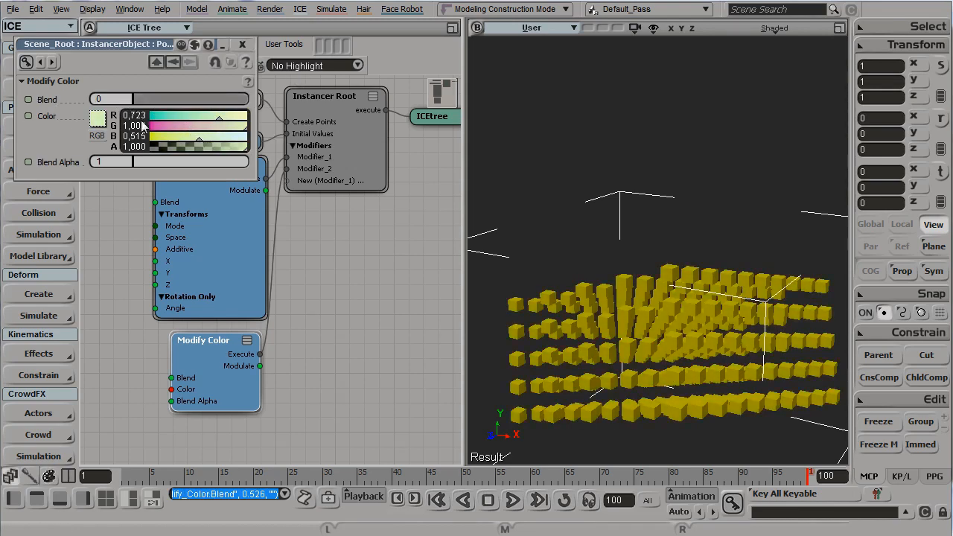
# - Set the Modify Color Blend to 1, try a Modify Transform Blend of 0.032, and return that Blend to 1
pyautogui.moveTo(171, 99); pyautogui.dragTo(257, 97)
pyautogui.click(242, 44)
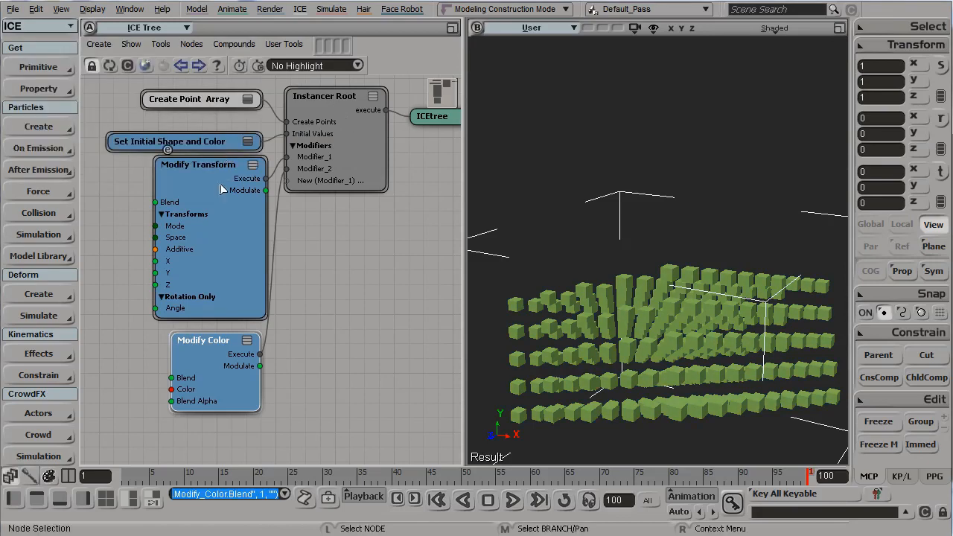
pyautogui.doubleClick(216, 162)
pyautogui.moveTo(214, 101); pyautogui.dragTo(128, 115)
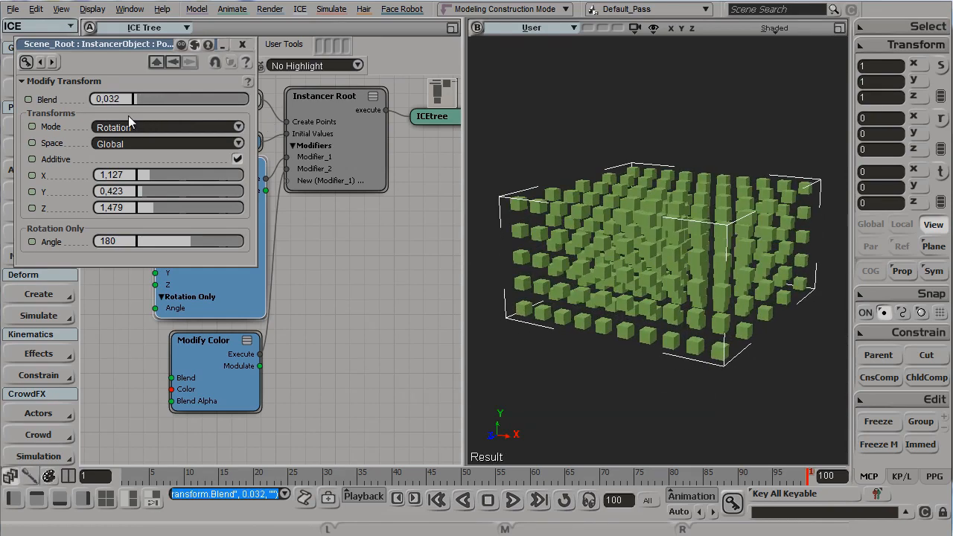
pyautogui.moveTo(227, 106); pyautogui.dragTo(257, 105)
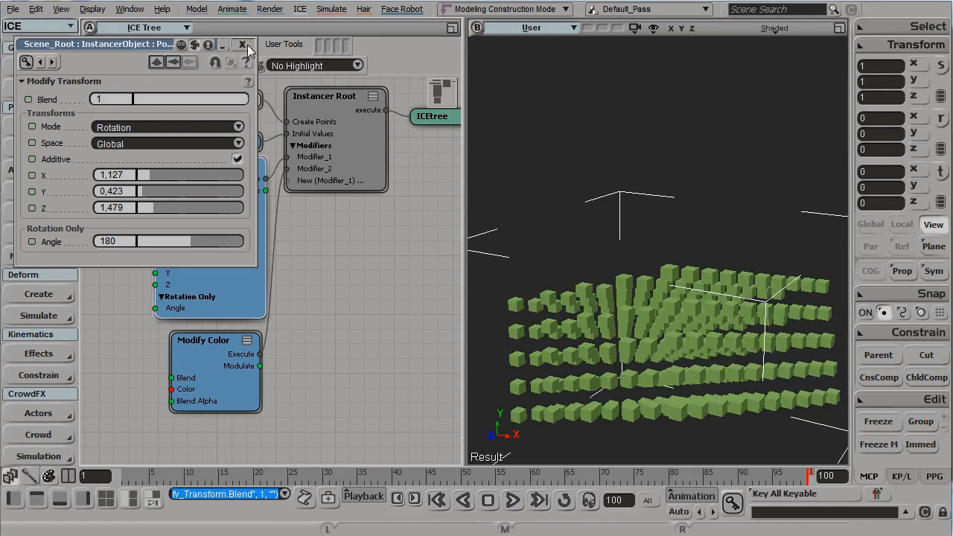
pyautogui.click(242, 44)
# - Rearrange the Instancer Root, Modify Color and Modify Transform nodes in the ICE tree for a clearer layout
pyautogui.moveTo(365, 175); pyautogui.dragTo(368, 192)
pyautogui.click(230, 341)
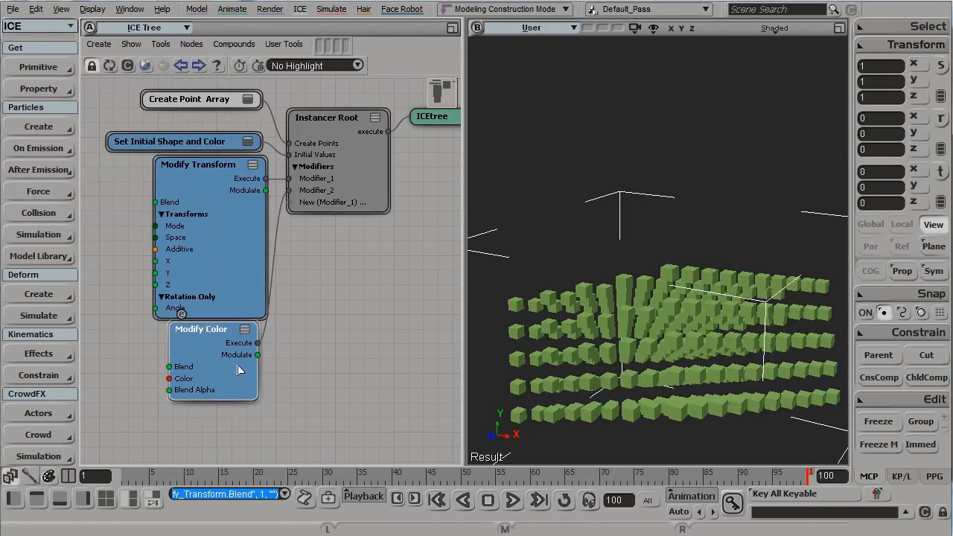
pyautogui.moveTo(216, 246); pyautogui.dragTo(209, 253)
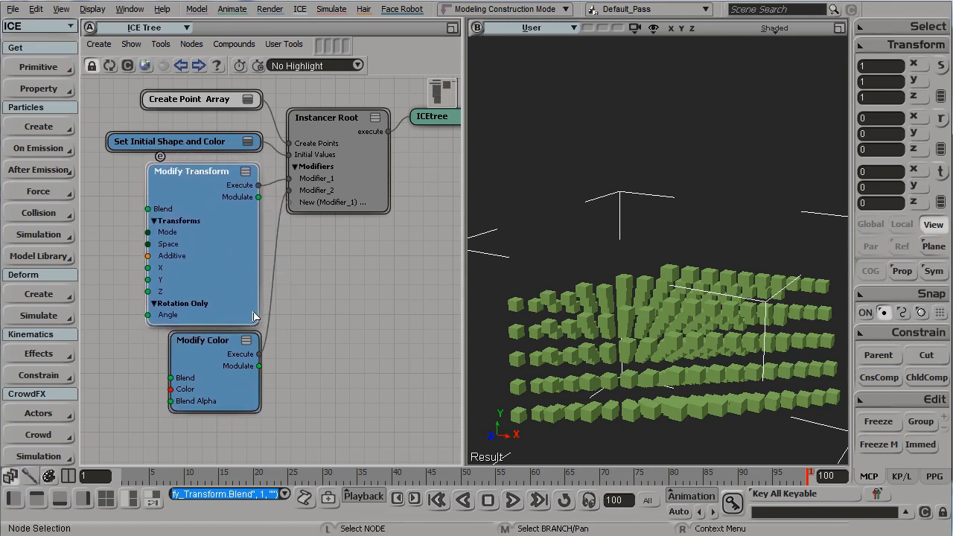
pyautogui.click(298, 372)
pyautogui.click(64, 128)
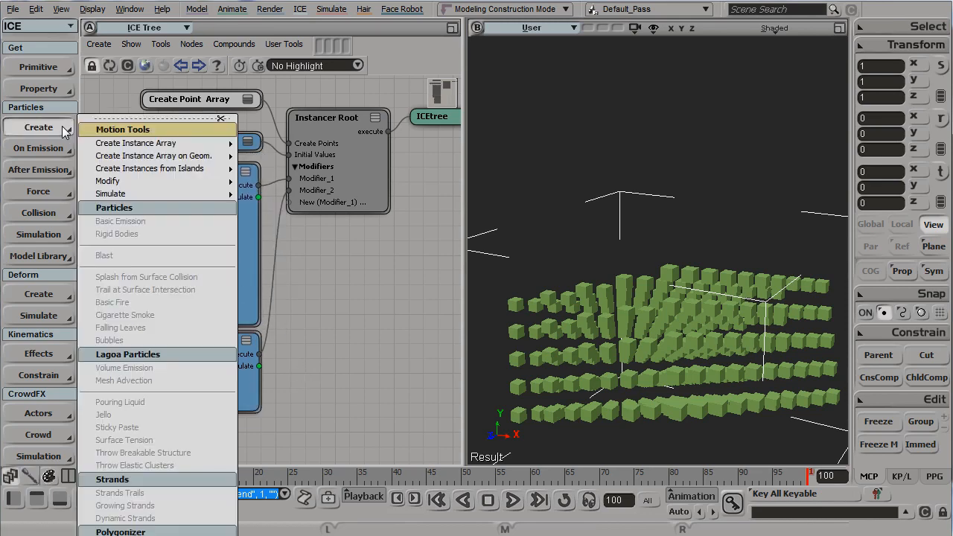
pyautogui.moveTo(164, 181)
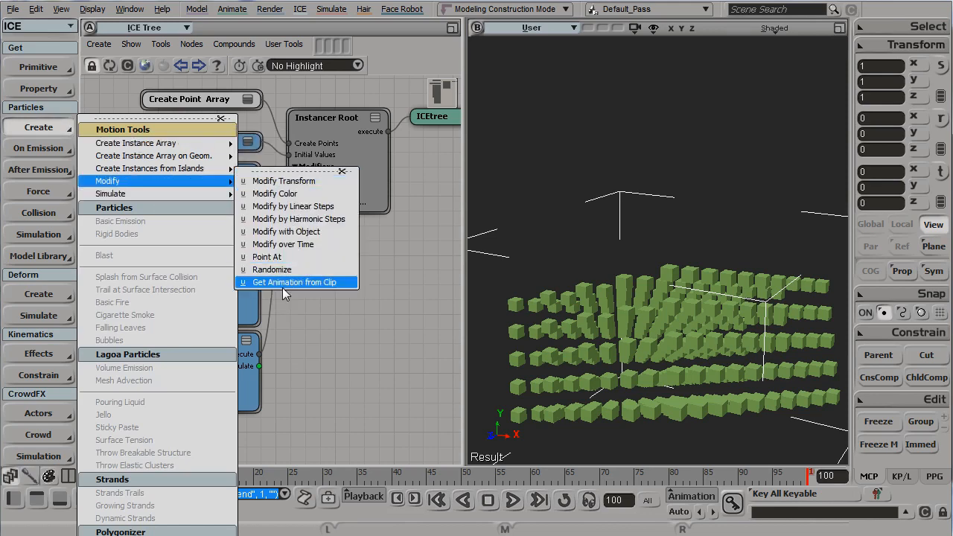
pyautogui.click(333, 347)
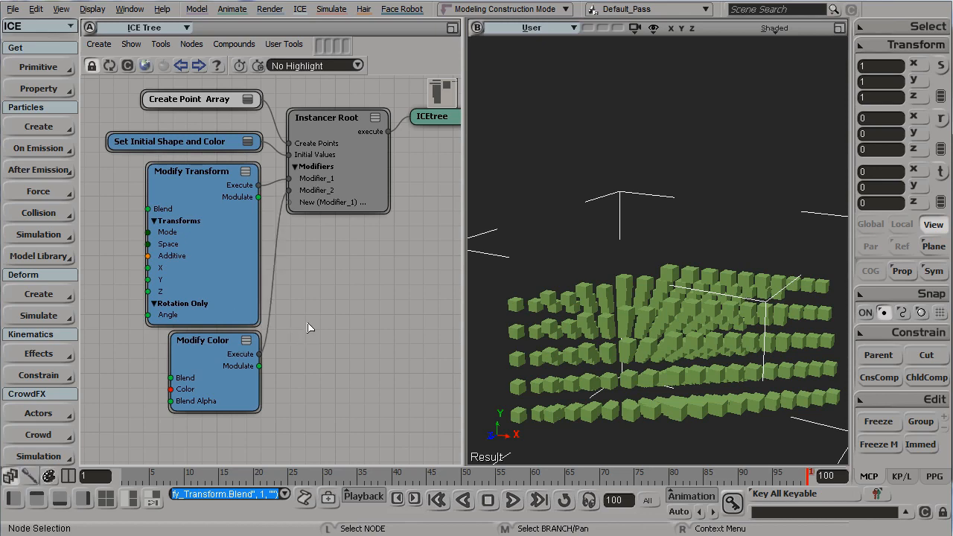
# - Widen the ICE Tree view and show its scene explorer and ICE node list alongside the graph
pyautogui.moveTo(308, 323); pyautogui.dragTo(327, 317, button='middle')
pyautogui.moveTo(465, 321); pyautogui.dragTo(548, 319)
pyautogui.press('s')
pyautogui.moveTo(632, 317); pyautogui.dragTo(636, 270)
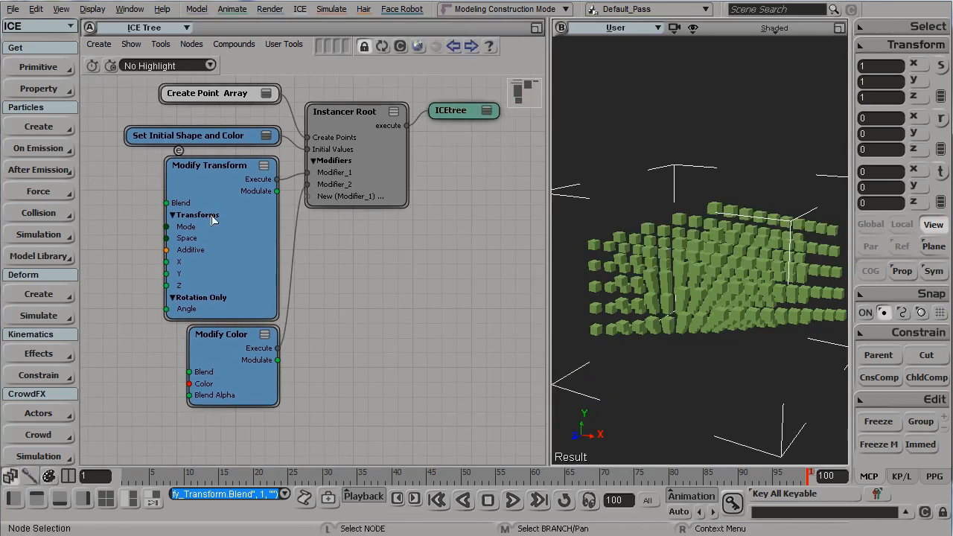
pyautogui.moveTo(198, 260); pyautogui.dragTo(249, 263, button='middle')
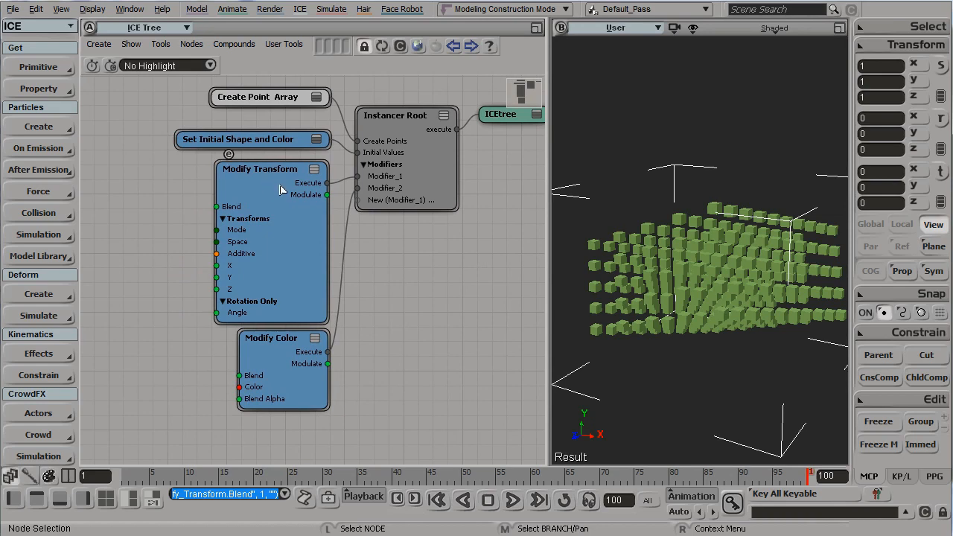
pyautogui.click(71, 478)
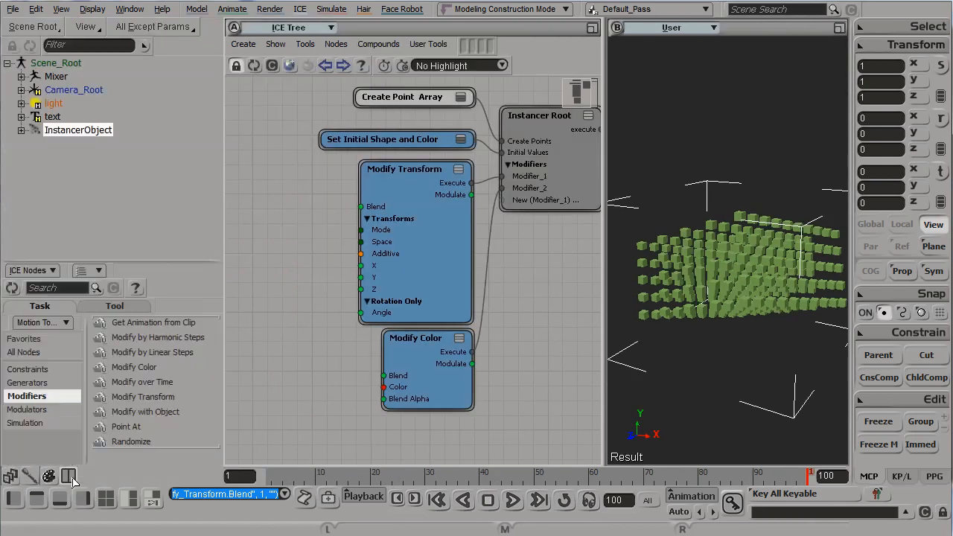
# - Add a Linear Stepper modulator to the ICE tree and connect its Result to the Blend input of Modify Transform
pyautogui.click(30, 410)
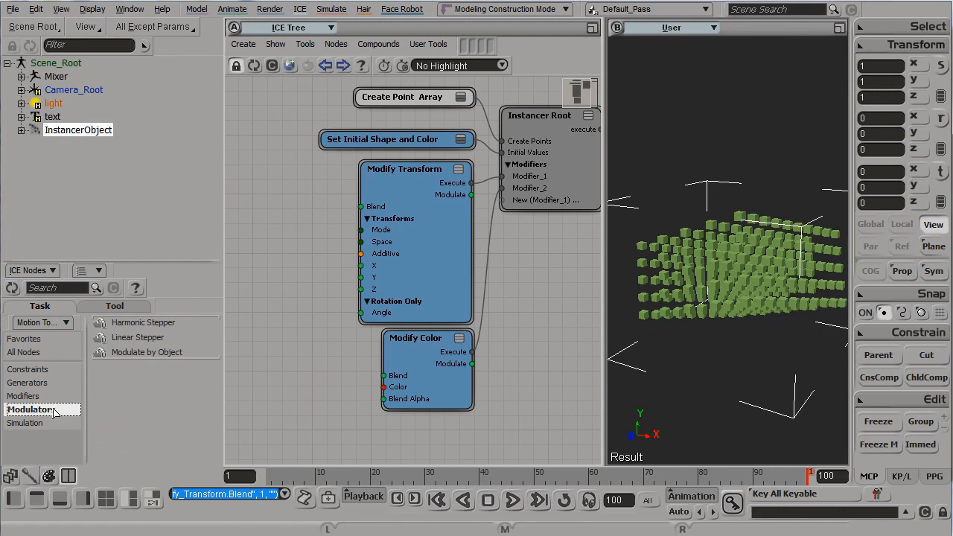
pyautogui.moveTo(139, 340); pyautogui.dragTo(274, 234)
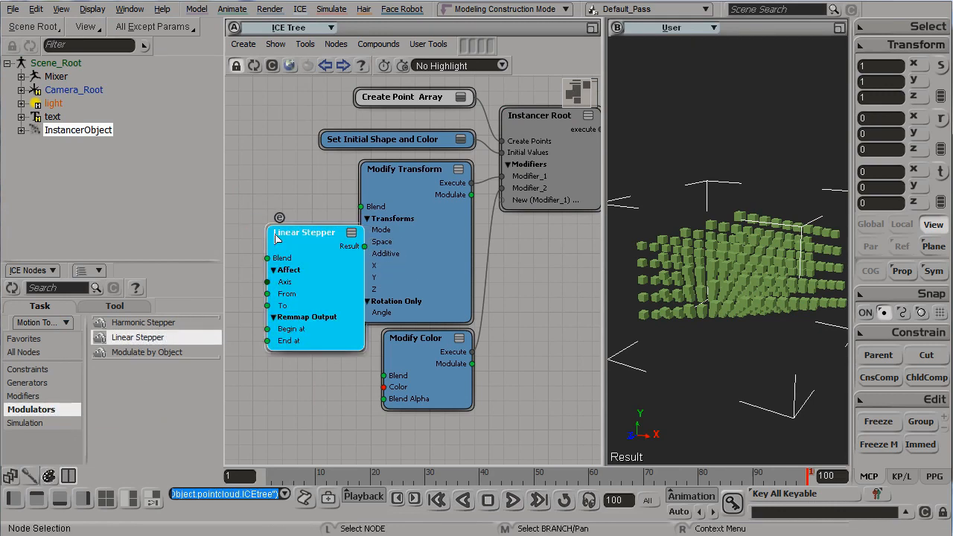
pyautogui.moveTo(331, 251); pyautogui.dragTo(298, 227)
pyautogui.moveTo(374, 289); pyautogui.dragTo(448, 277, button='middle')
pyautogui.moveTo(406, 213); pyautogui.dragTo(438, 196)
# - Change the Modify Transform mode to Scale and view the stepped instances from another angle
pyautogui.doubleClick(483, 207)
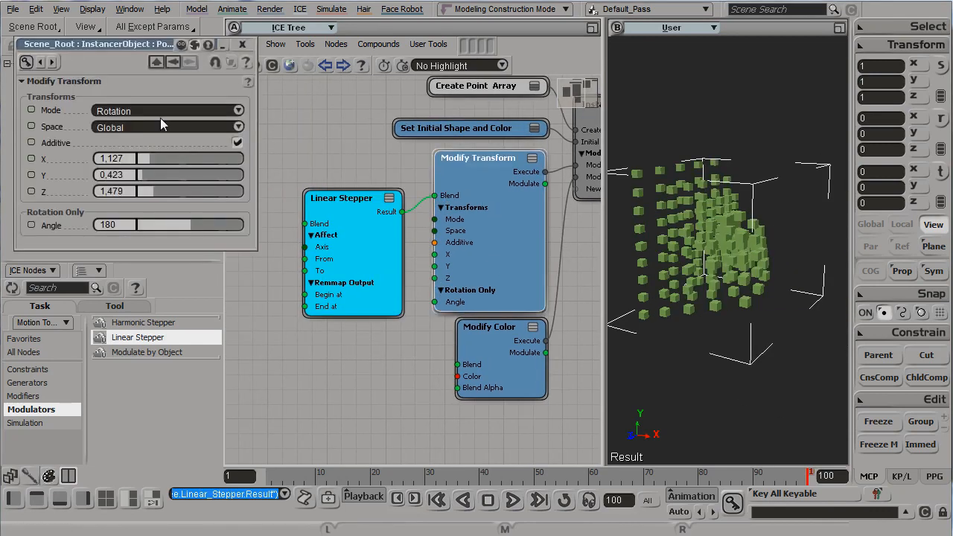
pyautogui.click(142, 111)
pyautogui.click(128, 105)
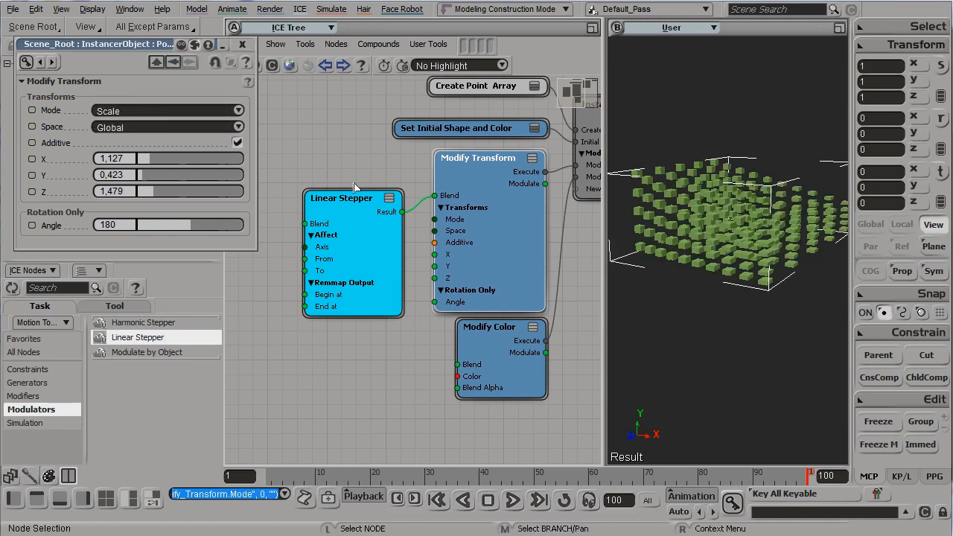
pyautogui.press('s')
pyautogui.moveTo(747, 233)
pyautogui.mouseDown(button='right')
pyautogui.moveTo(762, 219)
pyautogui.moveTo(738, 246)
pyautogui.mouseUp(button='right')
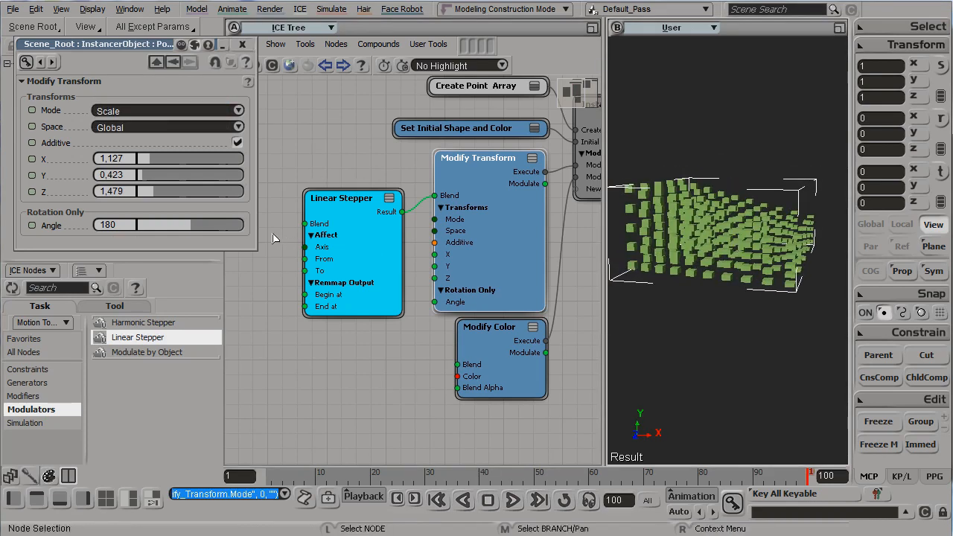
# - Open the Linear Stepper's properties, try adjusting its From value, and set the remapped output's End at to 1.69
pyautogui.moveTo(391, 238); pyautogui.dragTo(355, 253)
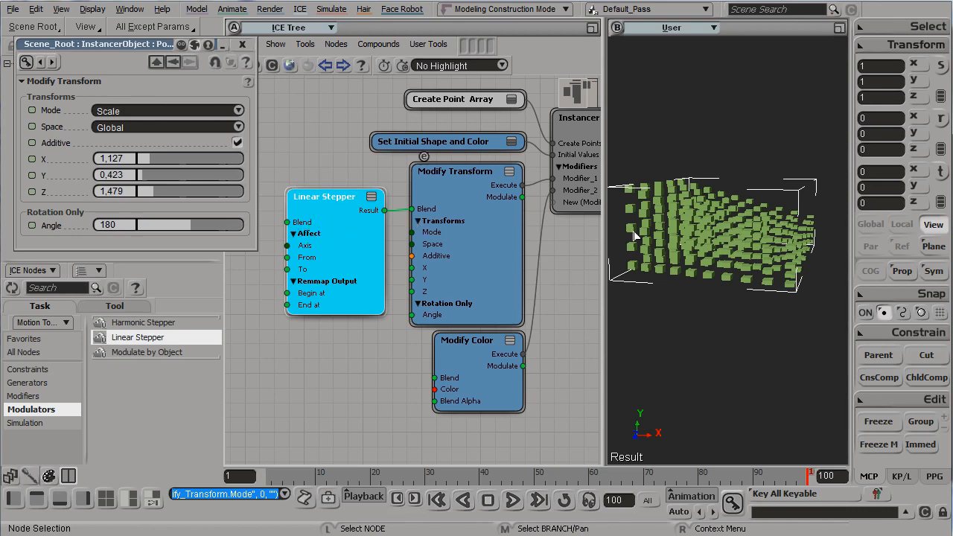
pyautogui.doubleClick(333, 207)
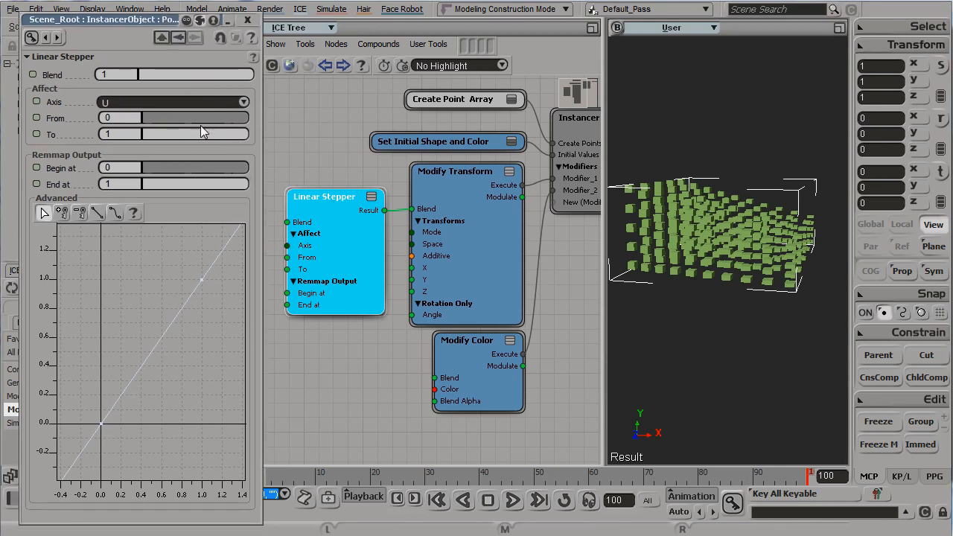
pyautogui.moveTo(745, 342); pyautogui.dragTo(777, 347, button='right')
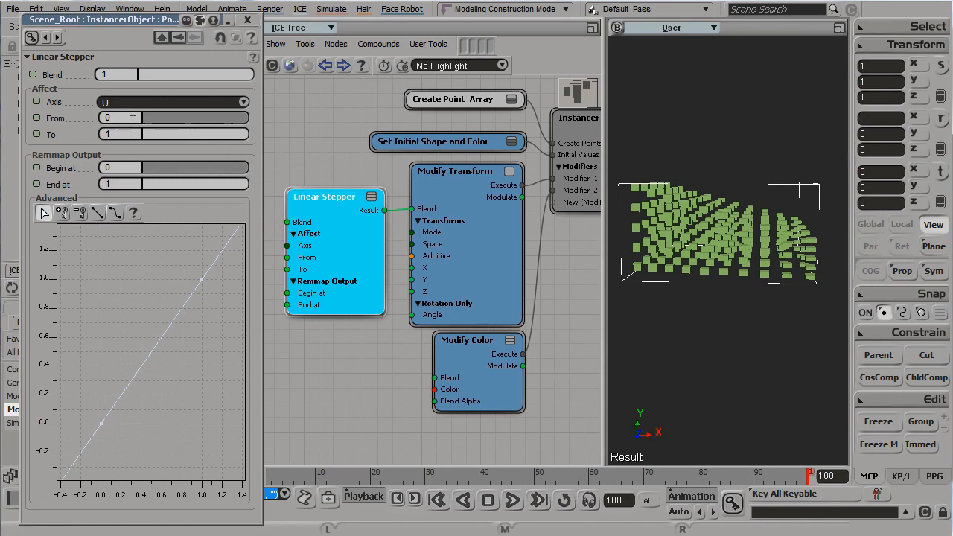
pyautogui.moveTo(150, 116); pyautogui.dragTo(70, 130)
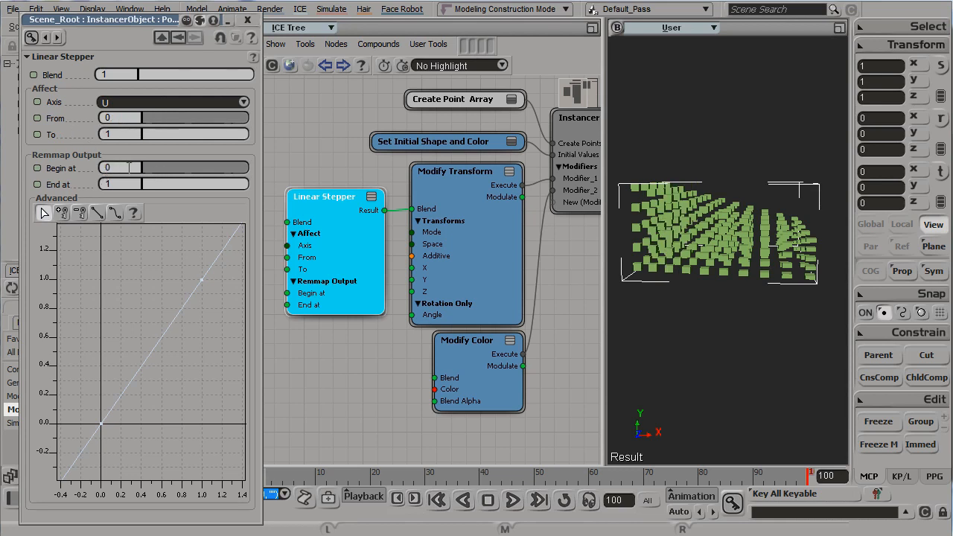
pyautogui.write('5')
pyautogui.press('Return')
pyautogui.moveTo(188, 184); pyautogui.dragTo(160, 182)
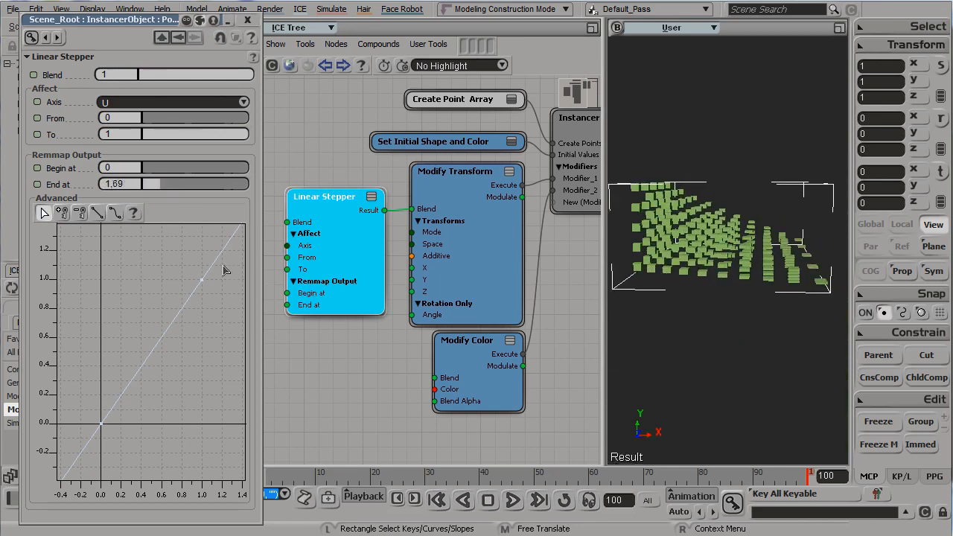
pyautogui.moveTo(221, 250); pyautogui.dragTo(90, 450)
pyautogui.click(115, 213)
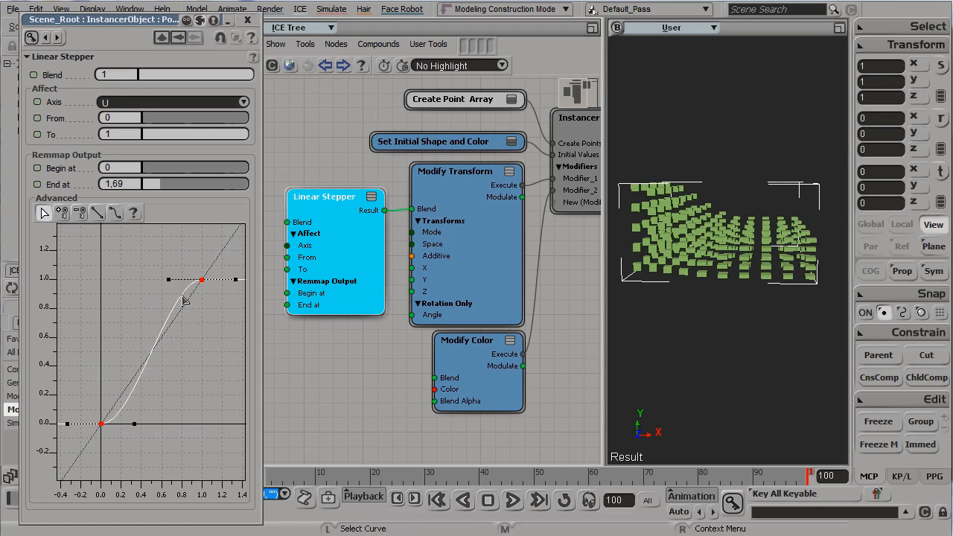
pyautogui.moveTo(170, 280); pyautogui.dragTo(214, 366)
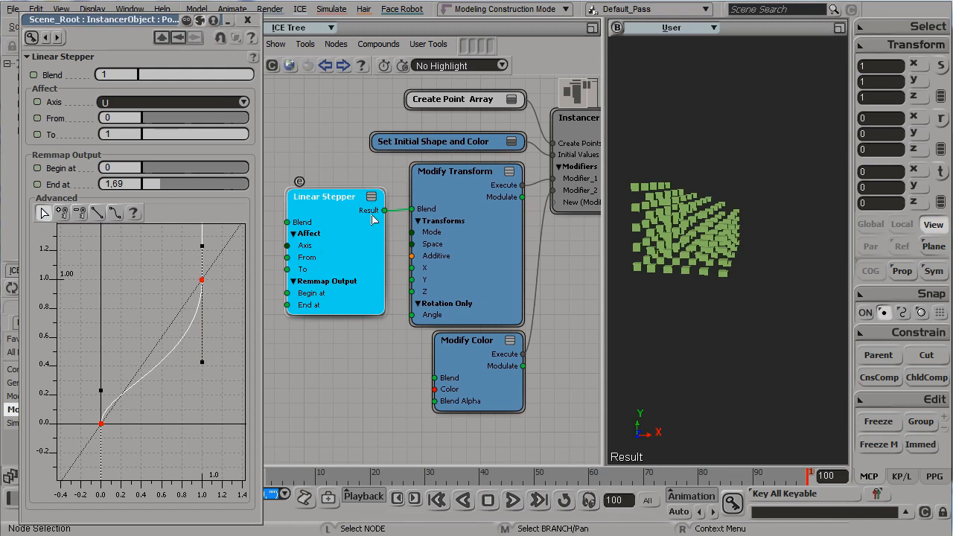
# - Reroute the Linear Stepper's Result from the Blend input of Modify Transform to its X and Y inputs
pyautogui.moveTo(404, 210); pyautogui.dragTo(422, 285)
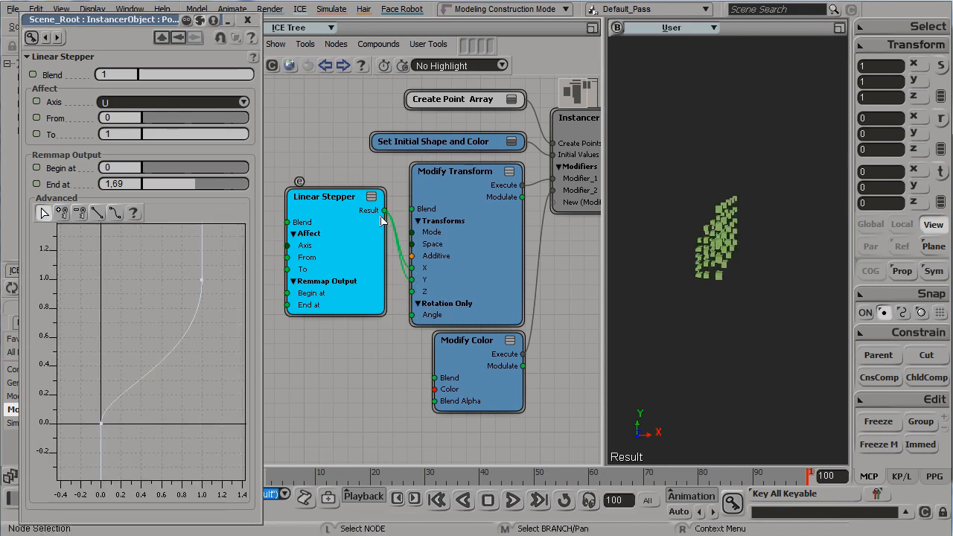
pyautogui.moveTo(383, 211); pyautogui.dragTo(398, 274)
pyautogui.click(361, 236)
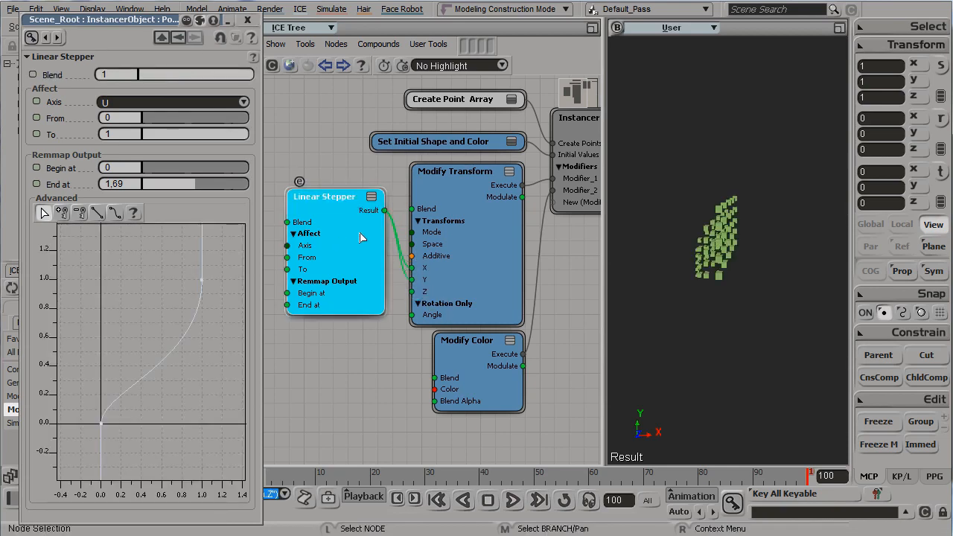
# - Close the properties and delete the Linear Stepper, Modify Transform and Modify Color nodes
pyautogui.click(248, 20)
pyautogui.press('Delete')
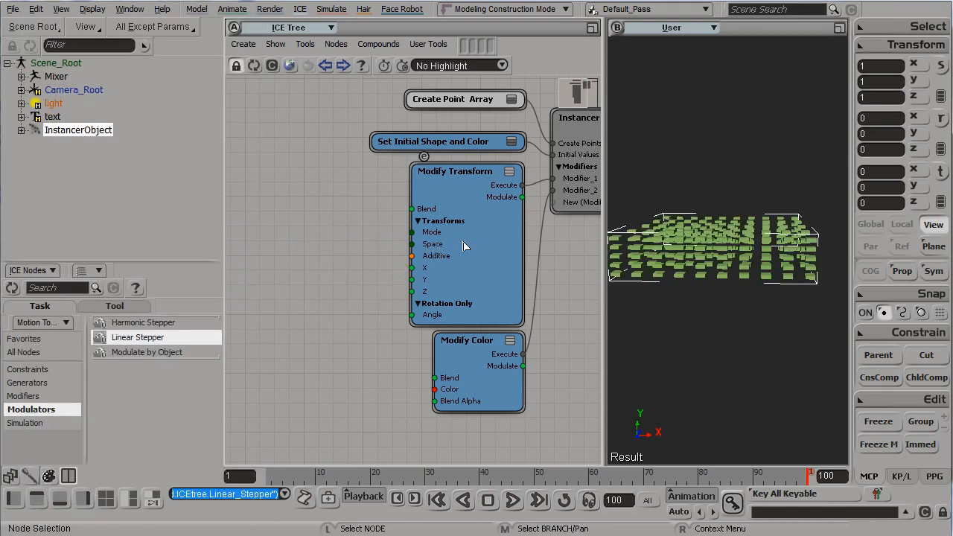
pyautogui.click(463, 247)
pyautogui.press('Delete')
pyautogui.click(471, 352)
pyautogui.press('Delete')
# - Add a Modify by Linear Steps node, connect it to the Instancer Root's Modifier_1 input, and inspect the nodes inside the compound
pyautogui.click(41, 398)
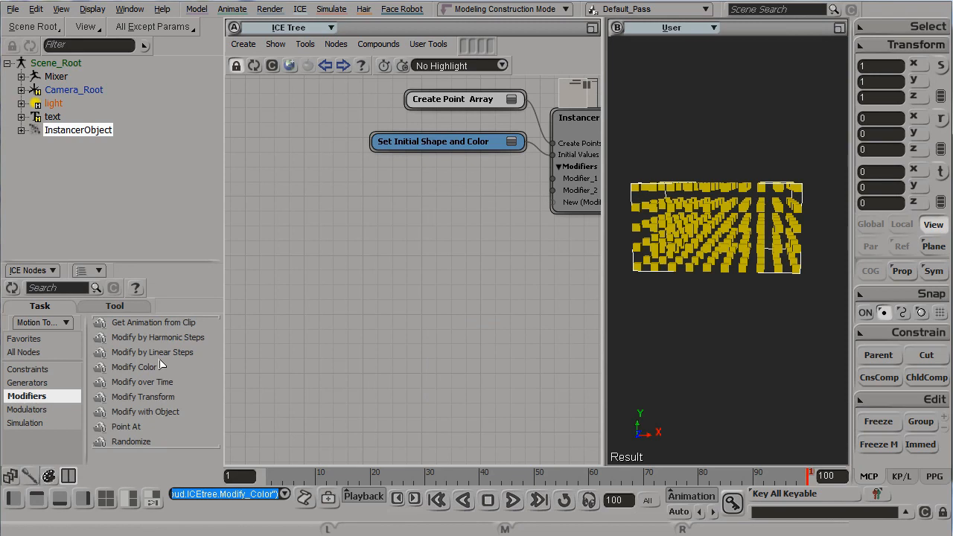
pyautogui.moveTo(155, 354); pyautogui.dragTo(301, 231)
pyautogui.moveTo(439, 254); pyautogui.dragTo(553, 178)
pyautogui.moveTo(397, 304); pyautogui.dragTo(464, 248)
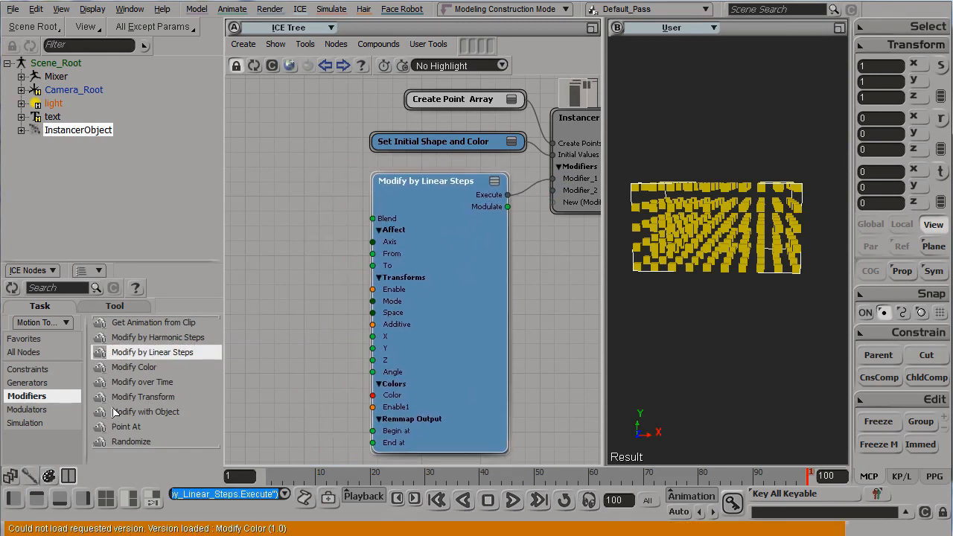
pyautogui.click(384, 167)
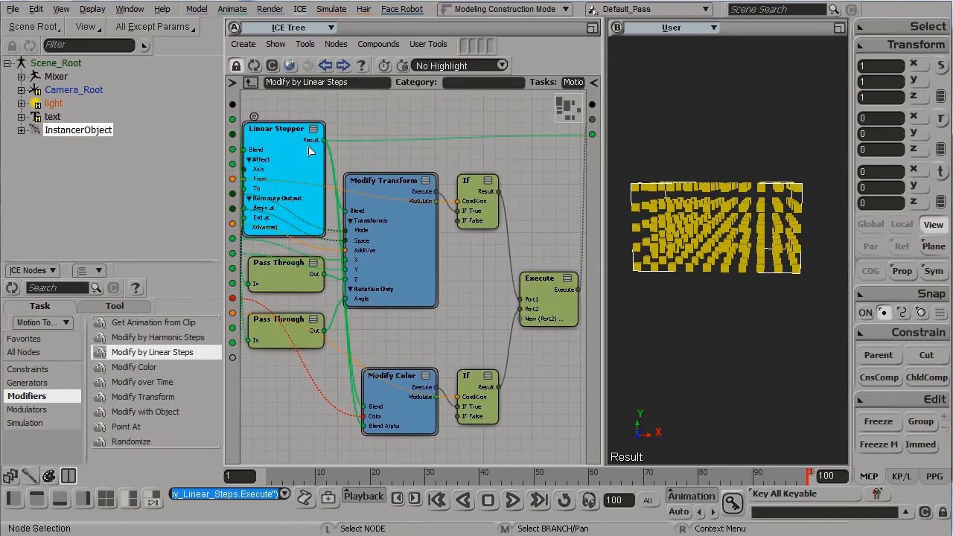
pyautogui.click(251, 82)
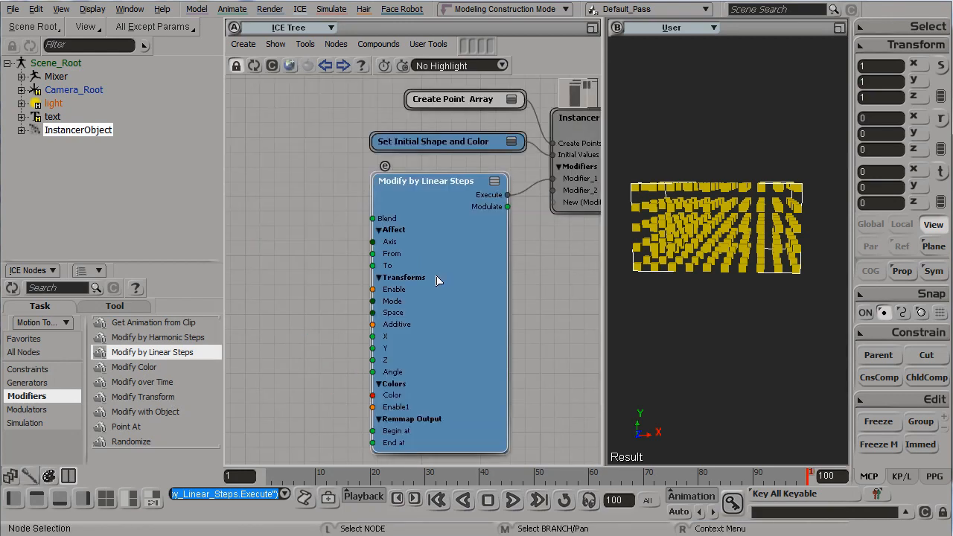
# - Set Modify by Linear Steps to Translation mode in Global space with Y 0, and enable its color modification
pyautogui.doubleClick(447, 278)
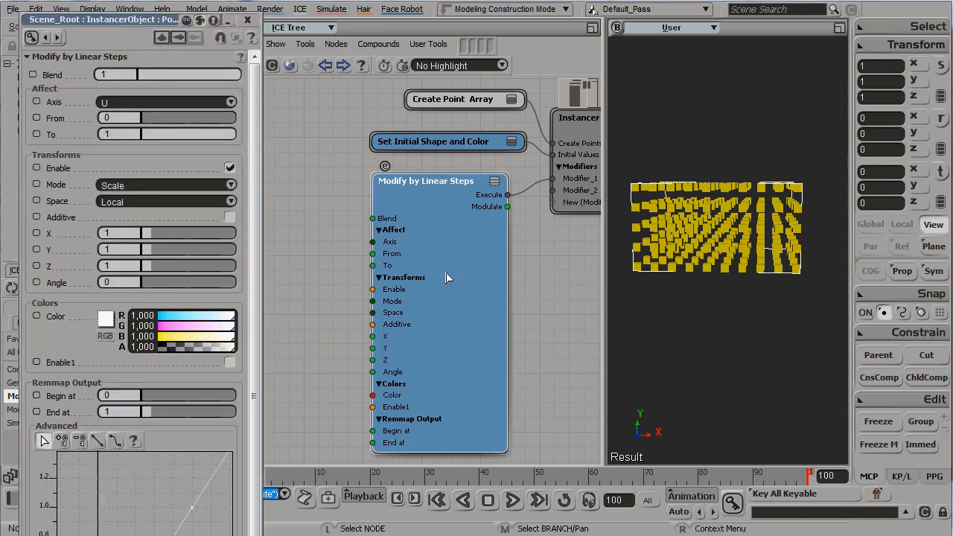
pyautogui.click(176, 187)
pyautogui.click(164, 209)
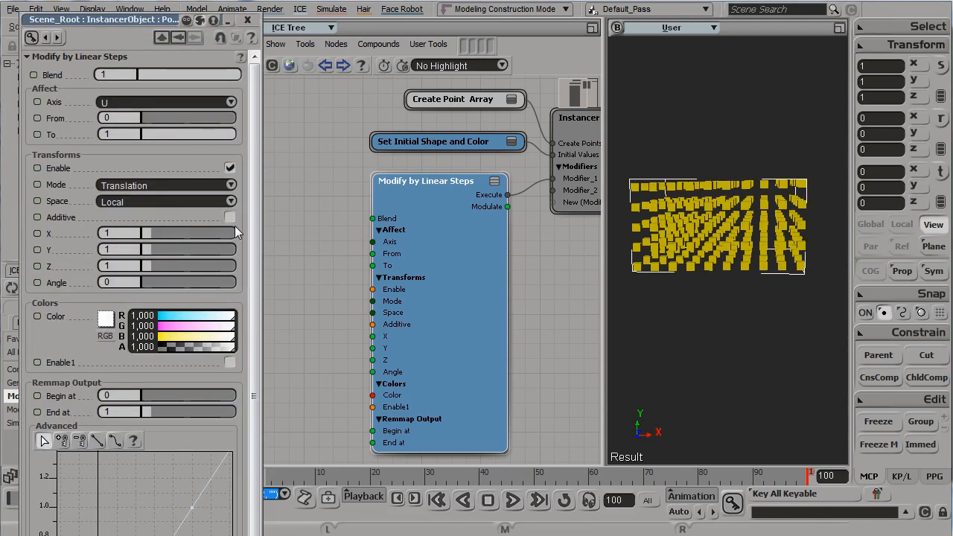
pyautogui.click(218, 202)
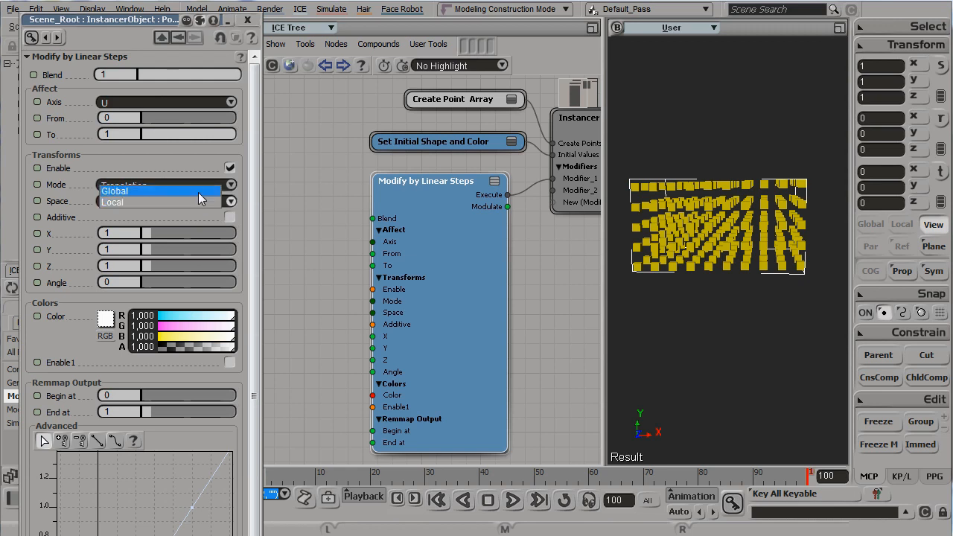
pyautogui.click(198, 191)
pyautogui.moveTo(151, 248); pyautogui.dragTo(144, 253)
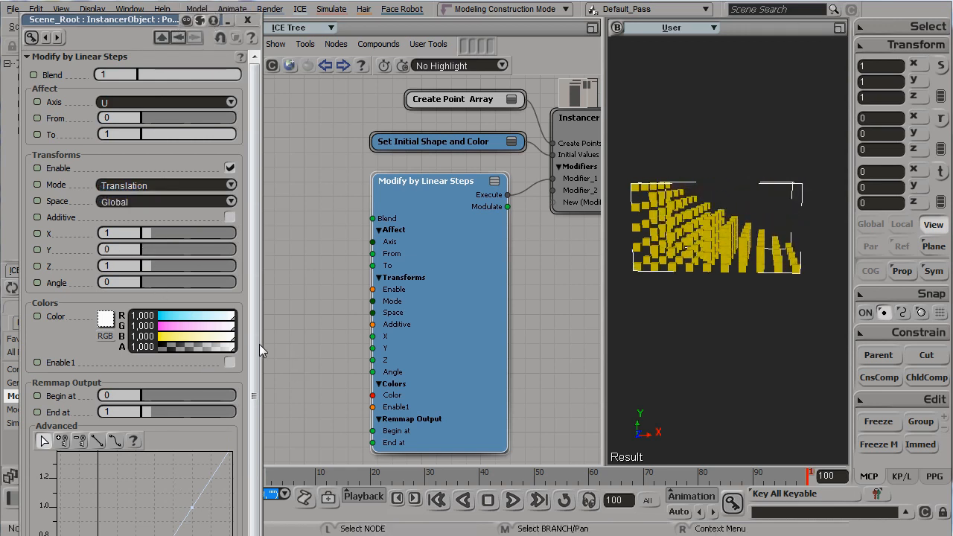
pyautogui.click(229, 362)
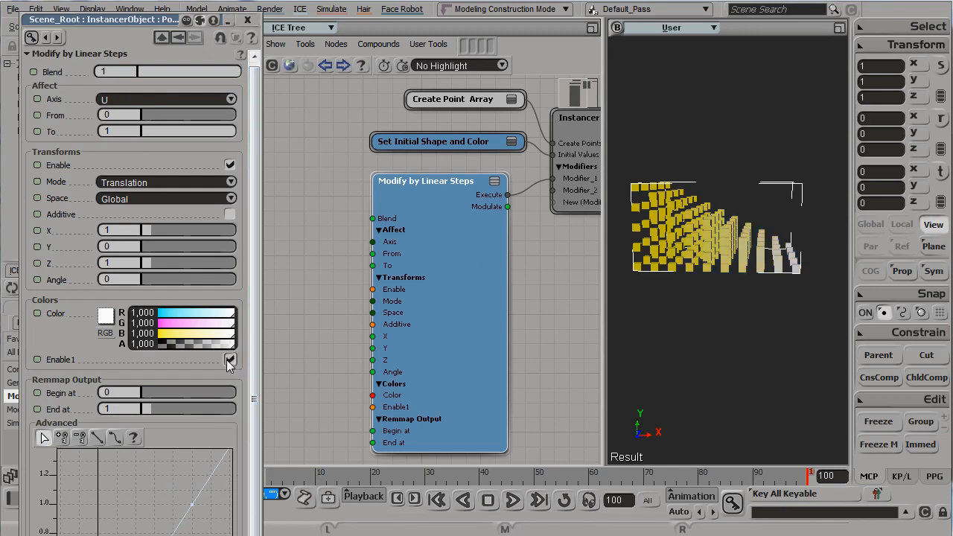
# - Set the Modify by Linear Steps color to magenta (R 1, G 0, B 1) and delete the node
pyautogui.moveTo(223, 328); pyautogui.dragTo(128, 324)
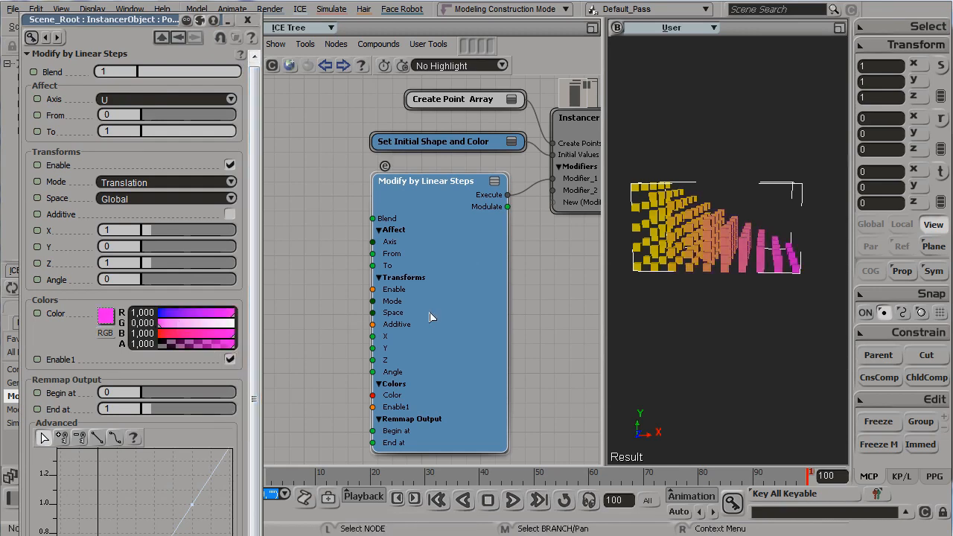
pyautogui.click(727, 307)
pyautogui.press('s')
pyautogui.moveTo(727, 308); pyautogui.dragTo(734, 335, button='right')
pyautogui.press('Delete')
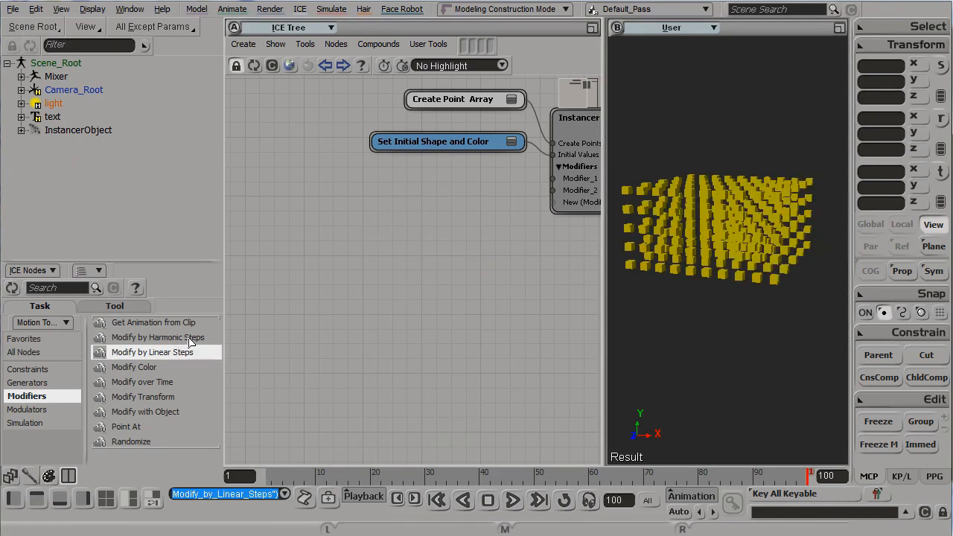
# - Try a Modify by Harmonic Steps node on the Instancer Root's Modifier_1 input by playing the animation, and delete the node
pyautogui.moveTo(189, 341); pyautogui.dragTo(526, 232)
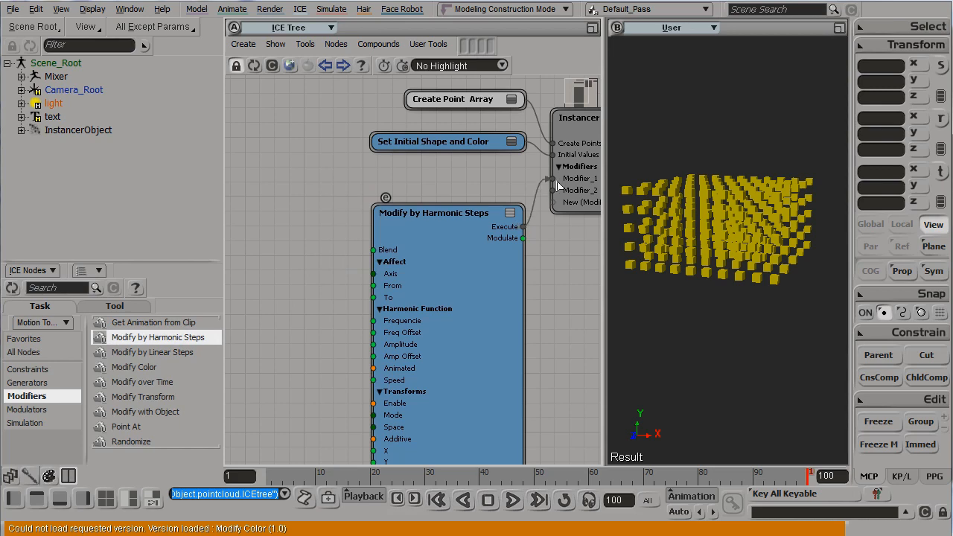
pyautogui.moveTo(560, 185); pyautogui.dragTo(555, 179)
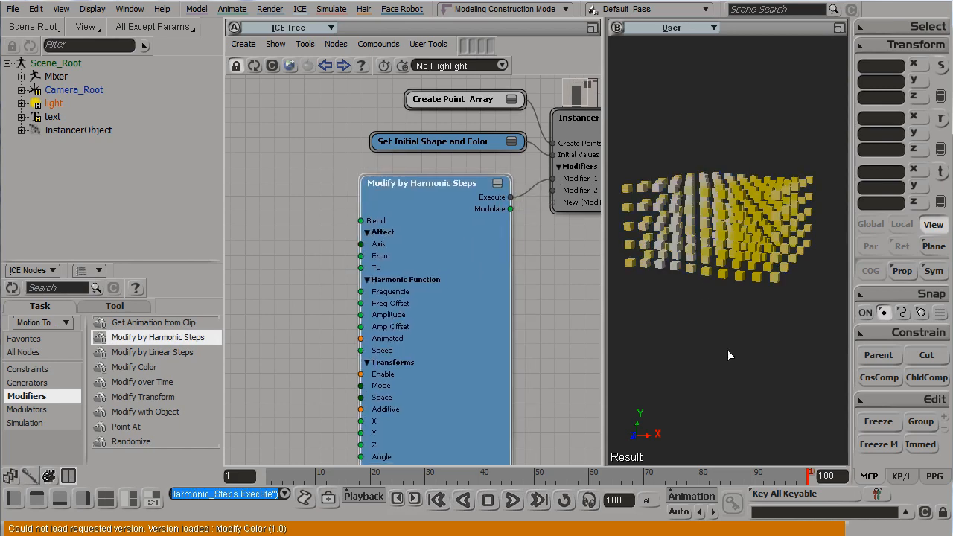
pyautogui.press('Up')
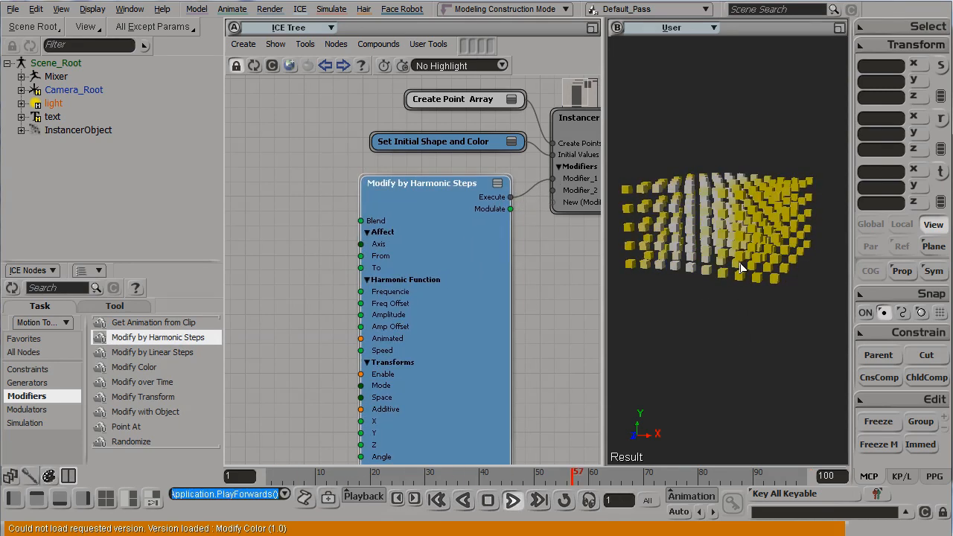
pyautogui.press('Delete')
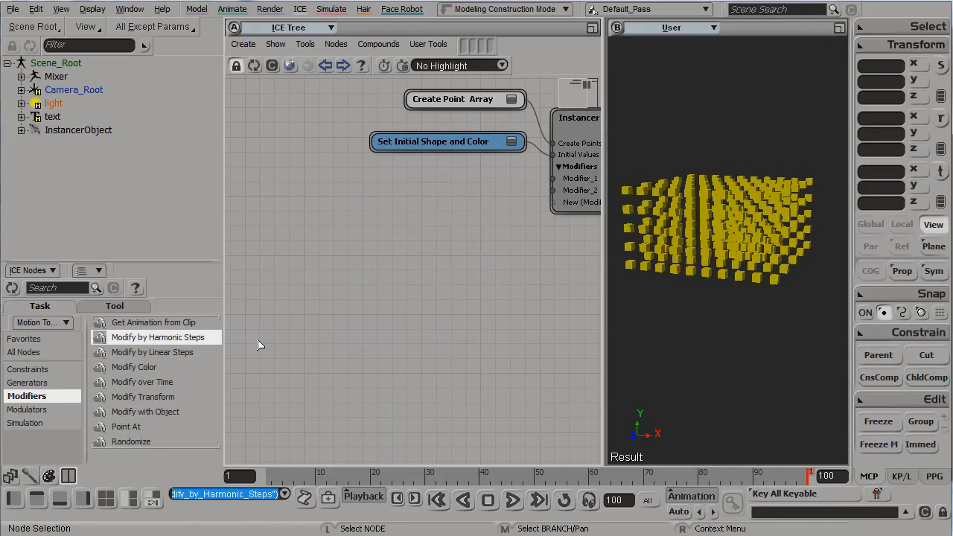
# - Try a Modify over Time node on Modifier_1 by scrubbing the timeline to frame 79, and delete the node
pyautogui.moveTo(164, 384); pyautogui.dragTo(380, 206)
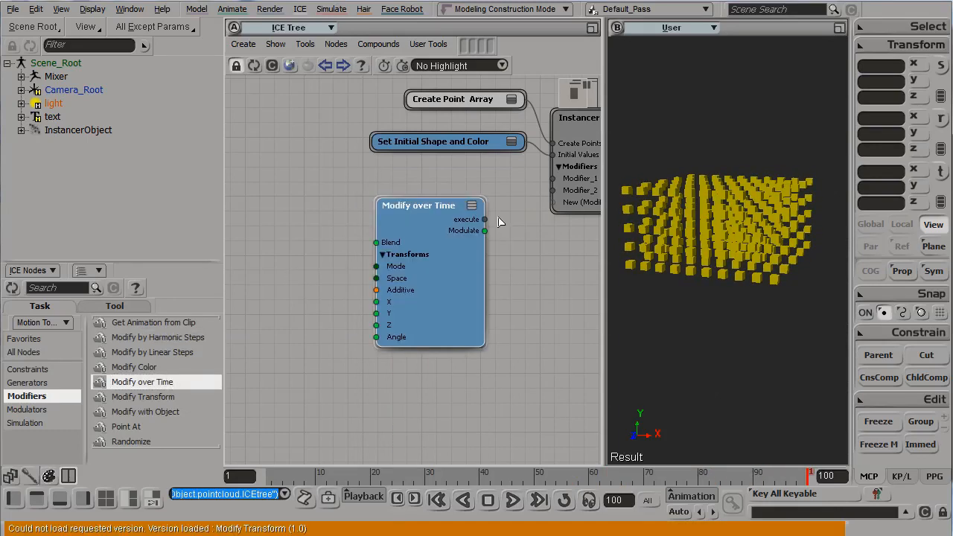
pyautogui.moveTo(485, 219); pyautogui.dragTo(552, 179)
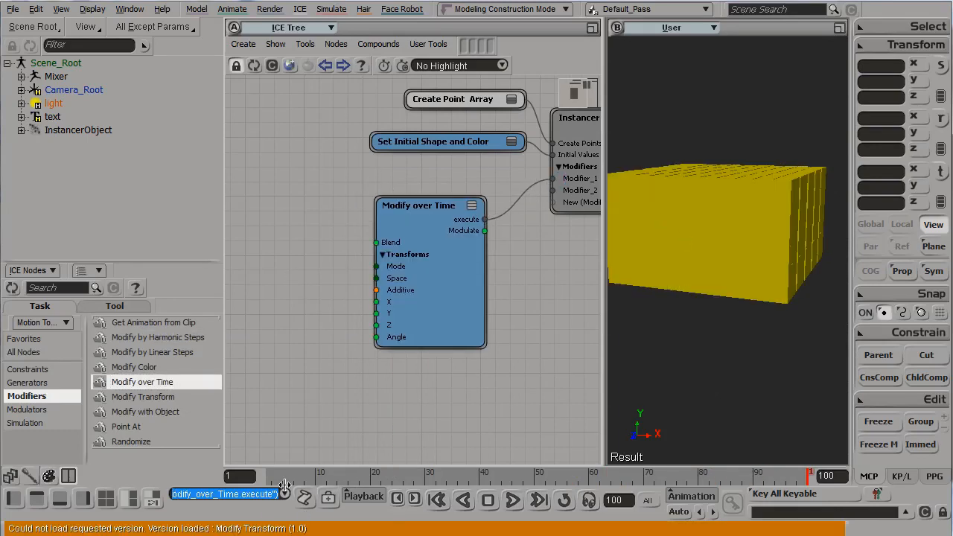
pyautogui.moveTo(313, 476); pyautogui.dragTo(693, 471)
pyautogui.click(451, 313)
pyautogui.press('Delete')
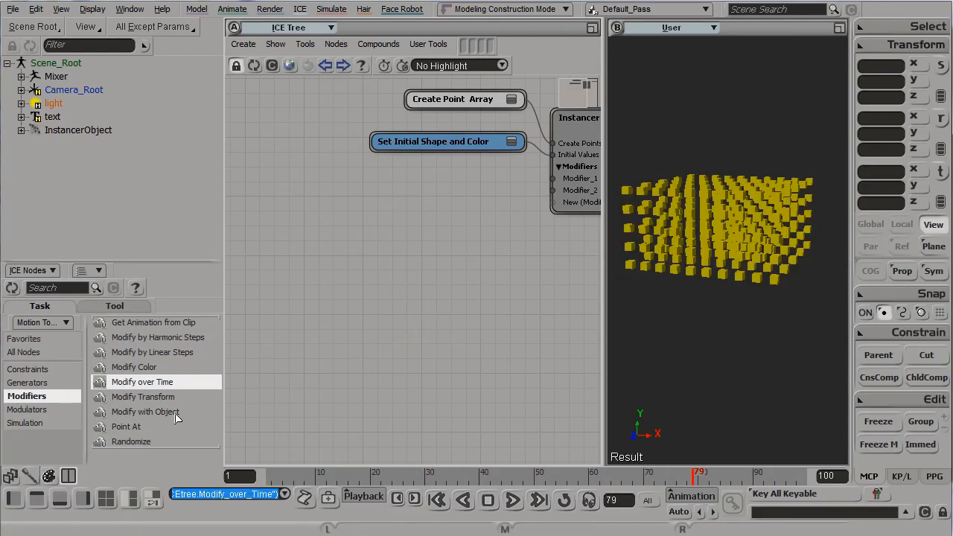
# - Connect a Modify with Object node to Modifier_1, and create a null primitive with its properties open
pyautogui.moveTo(172, 418); pyautogui.dragTo(387, 206)
pyautogui.moveTo(558, 185); pyautogui.dragTo(557, 180)
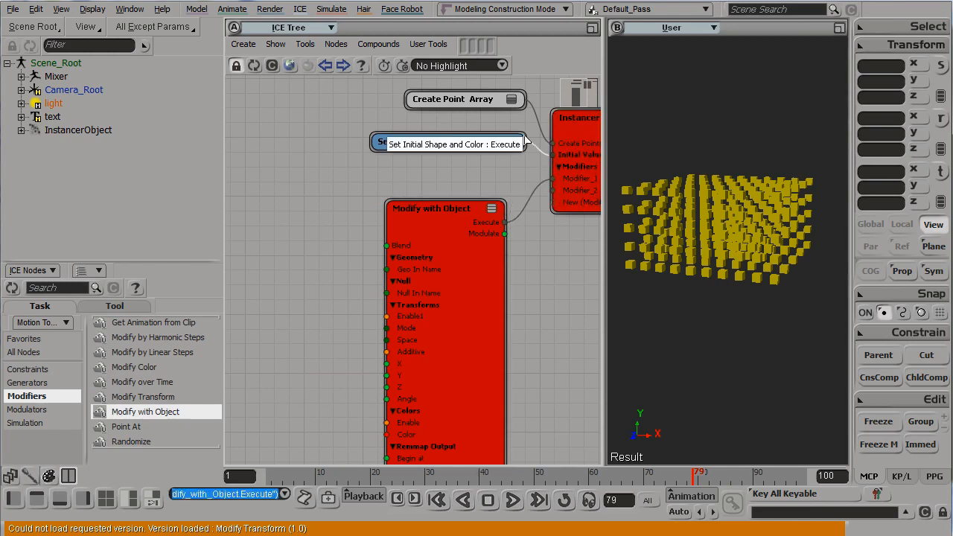
pyautogui.click(231, 9)
pyautogui.moveTo(216, 47)
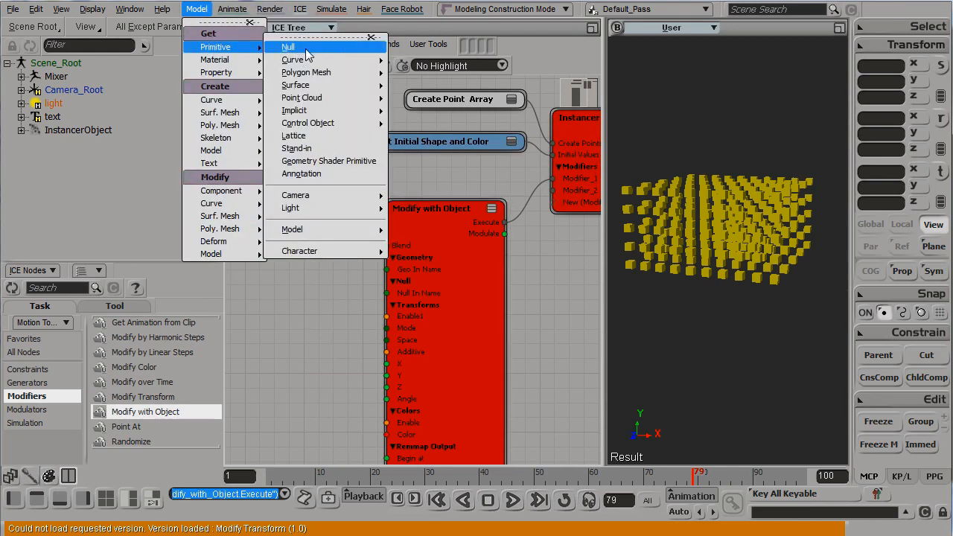
pyautogui.click(312, 47)
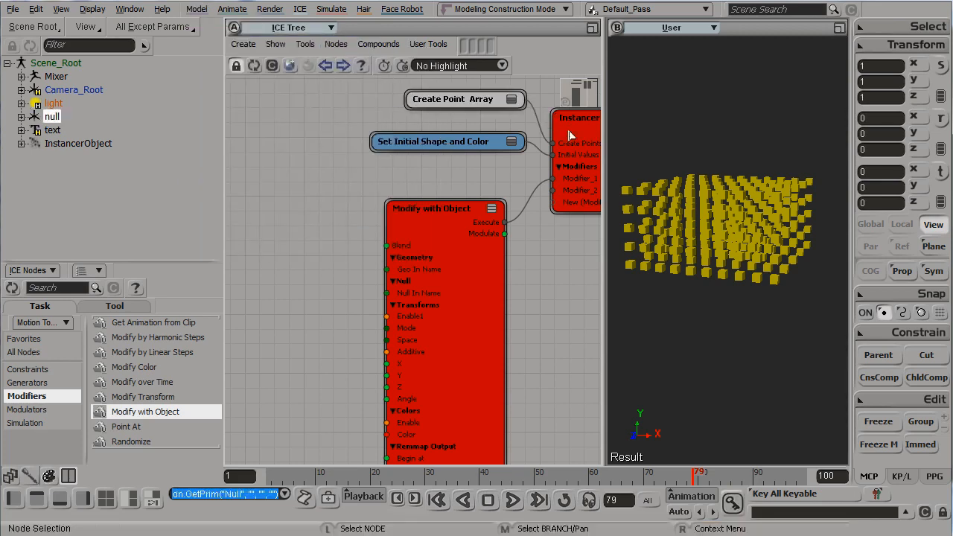
pyautogui.press('Return')
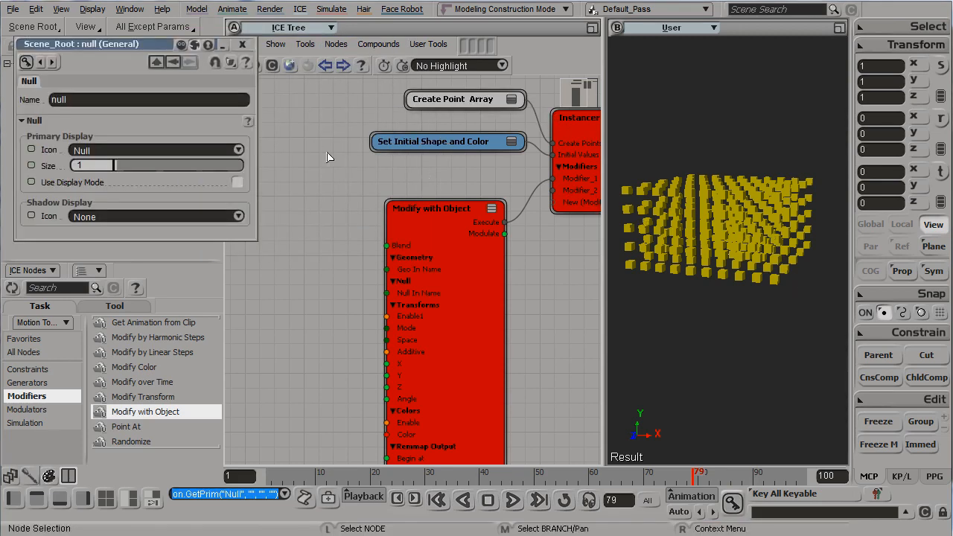
# - Set the null's display icon to Box with a size of about 28, and close its properties
pyautogui.click(147, 150)
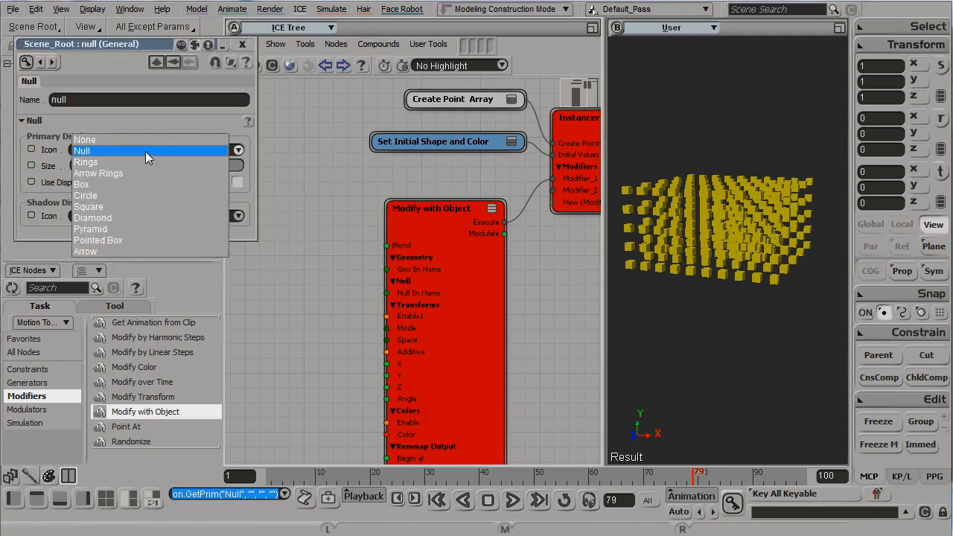
pyautogui.click(102, 186)
pyautogui.moveTo(166, 170); pyautogui.dragTo(187, 163)
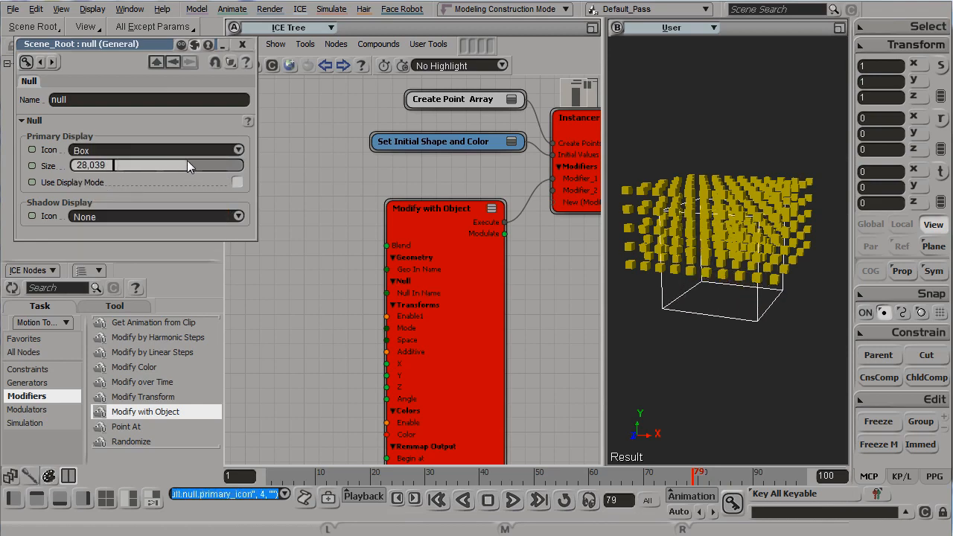
pyautogui.click(242, 44)
# - Assign the null as Modify with Object's null reference and set its scale to about X 4.2, Y 5, Z 4.05
pyautogui.doubleClick(492, 255)
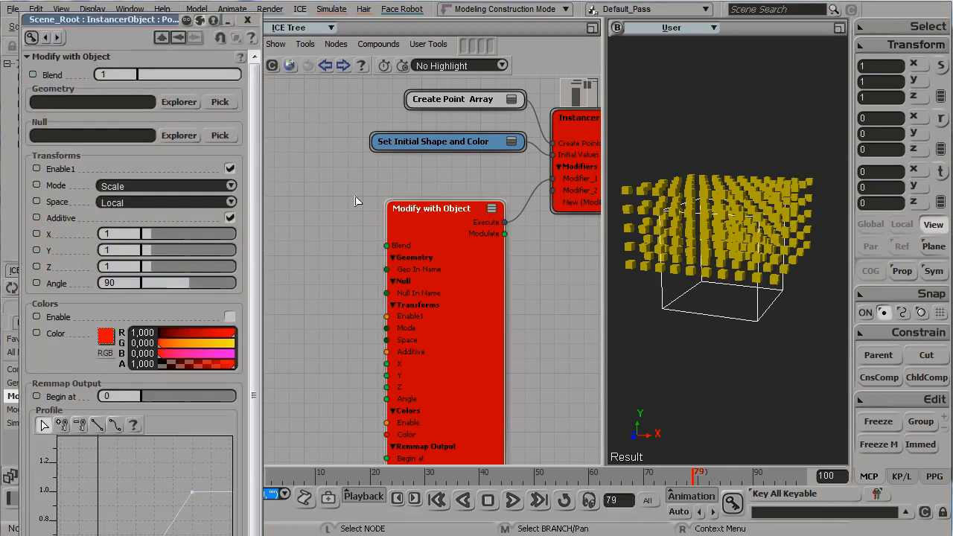
pyautogui.click(220, 135)
pyautogui.click(752, 331)
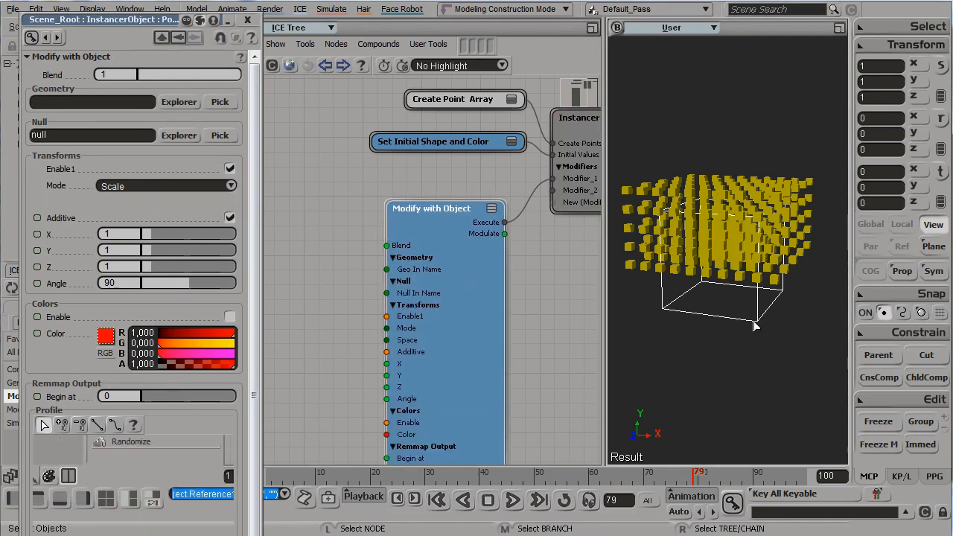
pyautogui.moveTo(149, 233); pyautogui.dragTo(179, 266)
# - Move the null to about X 9.9, Y 12.2, Z -6.8 and delete the Modify with Object node
pyautogui.press('v')
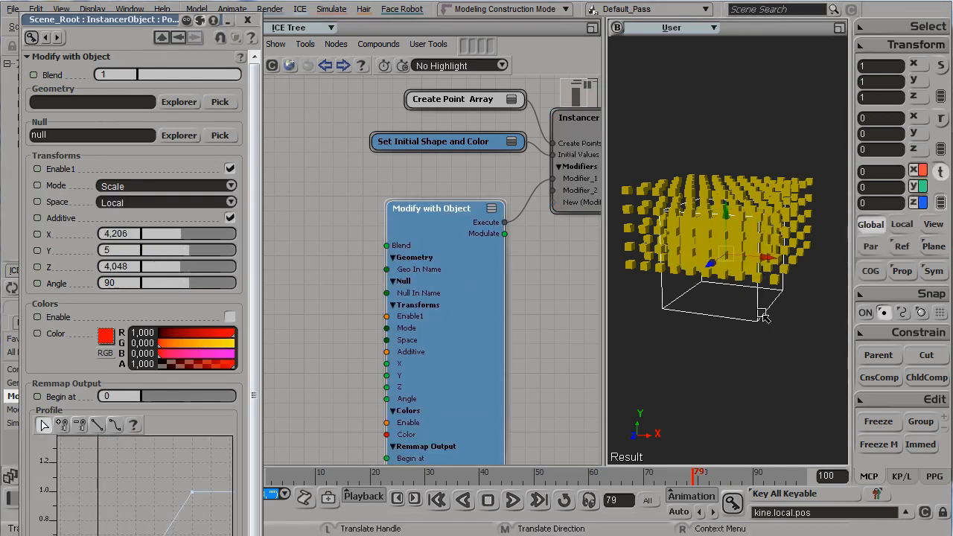
pyautogui.moveTo(726, 260); pyautogui.dragTo(783, 217)
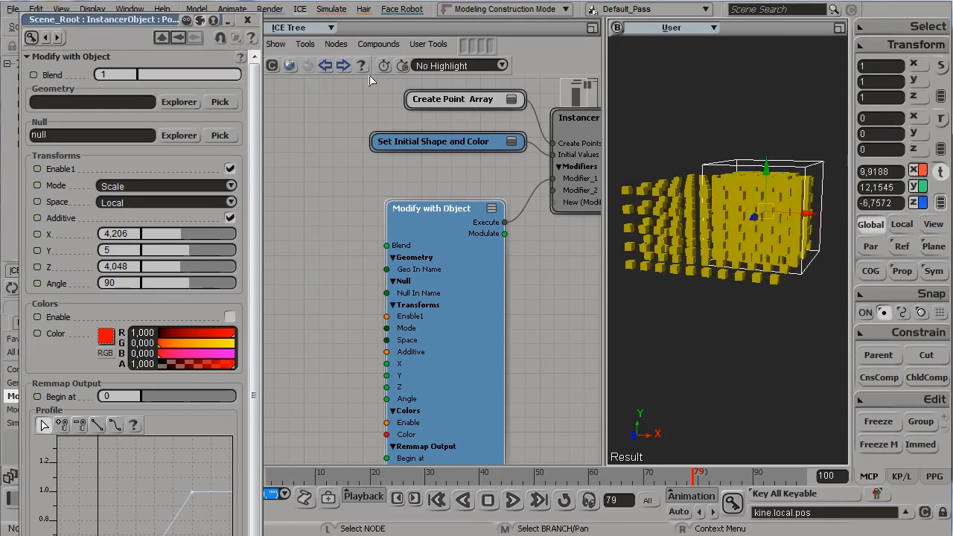
pyautogui.click(247, 19)
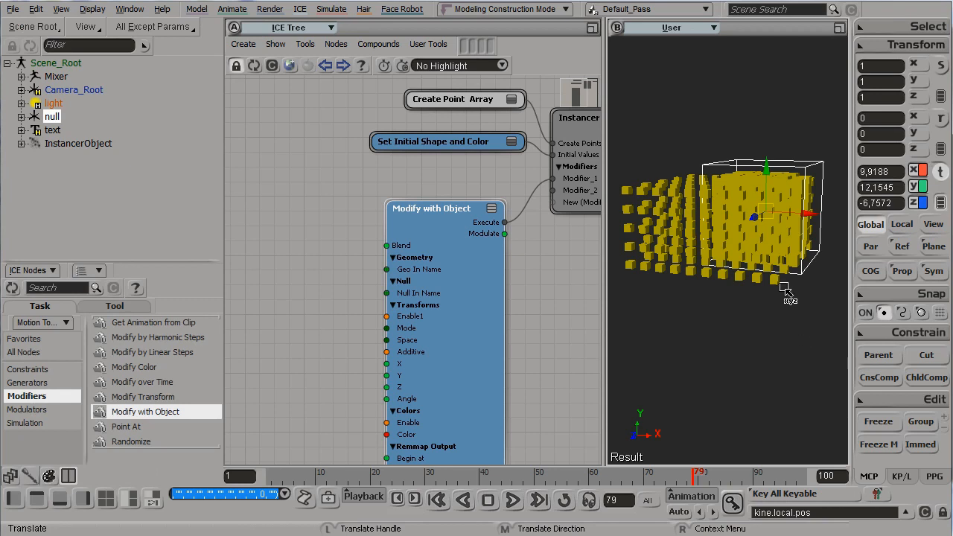
pyautogui.press('Delete')
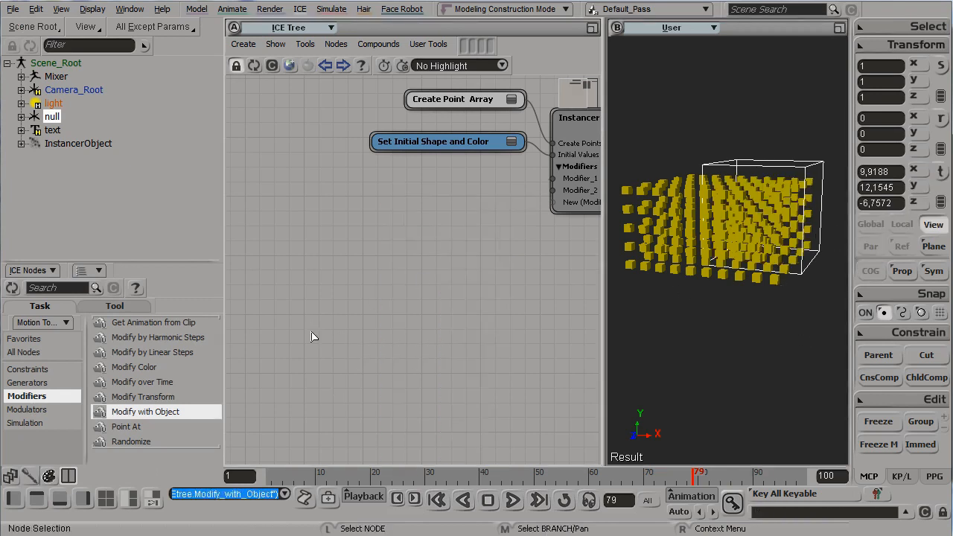
# - Add a Point At node, connect it to the Instancer Root's Modifier_1 input, and assign the null as its target
pyautogui.moveTo(145, 434); pyautogui.dragTo(365, 233)
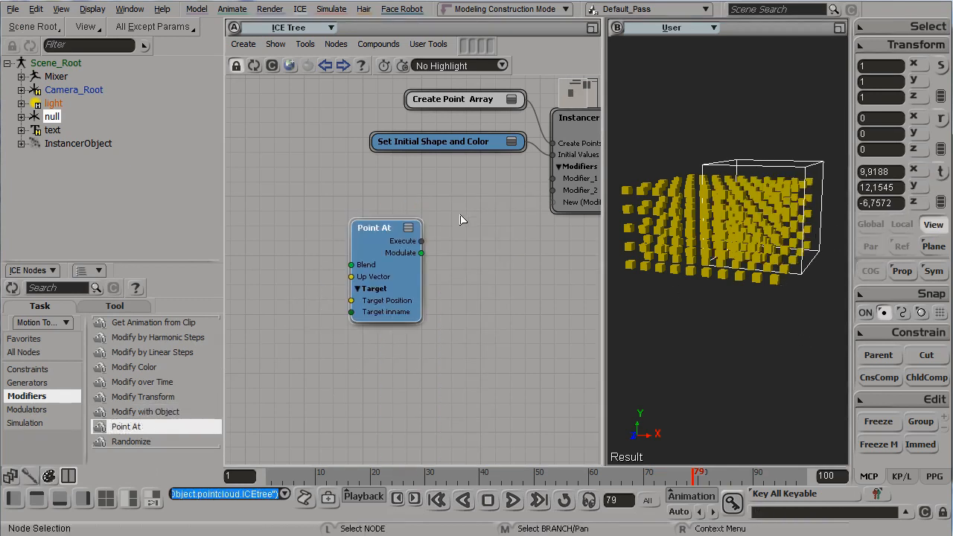
pyautogui.moveTo(421, 241); pyautogui.dragTo(570, 184)
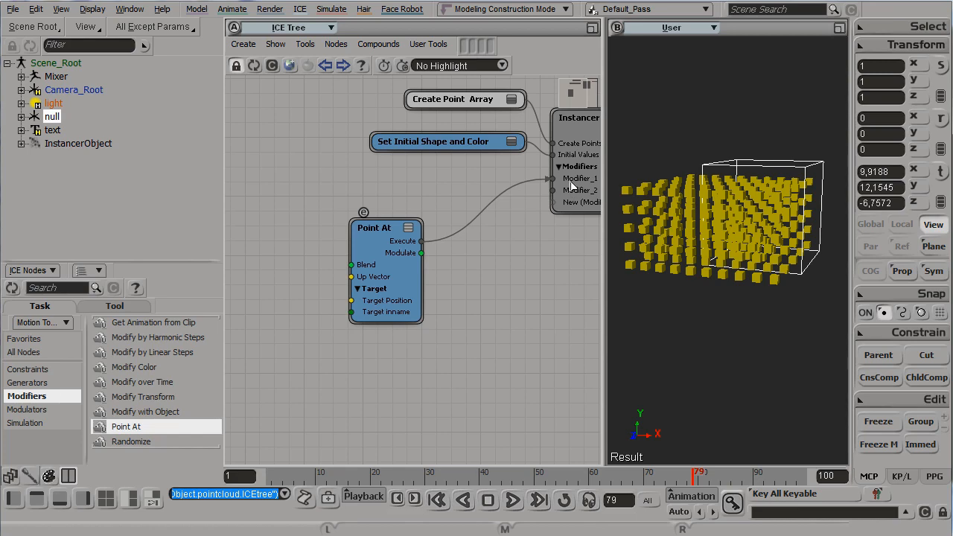
pyautogui.doubleClick(376, 298)
pyautogui.click(229, 156)
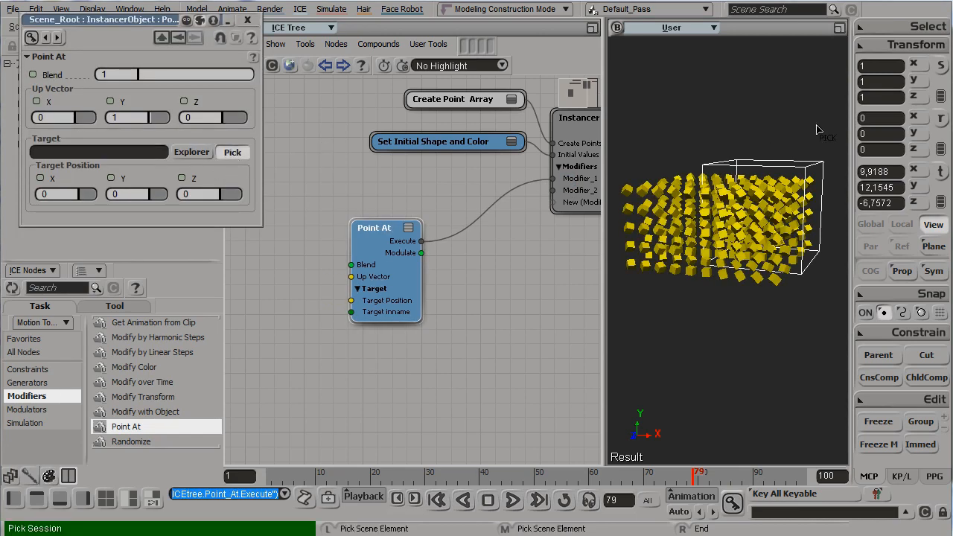
pyautogui.click(822, 167)
# - Move the null below the cube array to about X 11.1, Y -27.1, Z 2.9, and delete the Point At node
pyautogui.press('v')
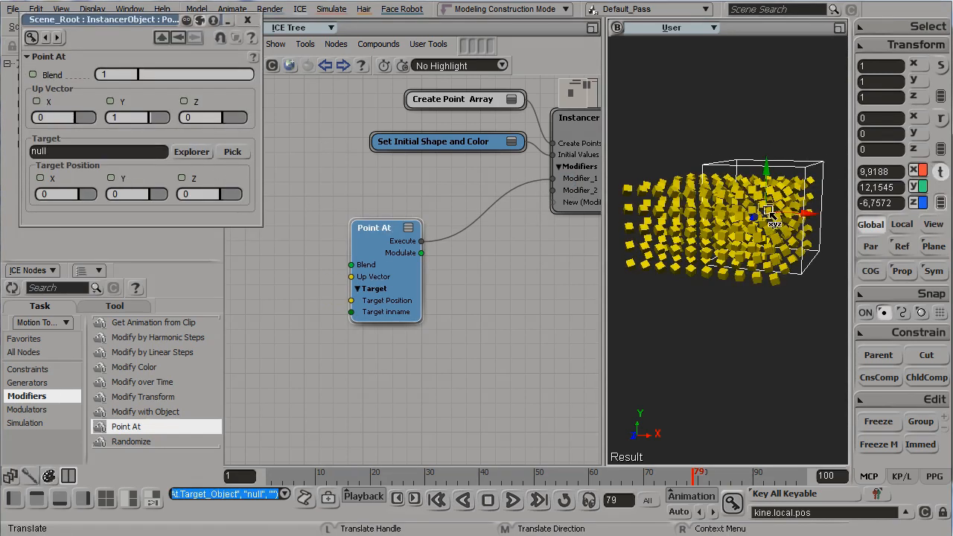
pyautogui.moveTo(766, 215); pyautogui.dragTo(764, 352)
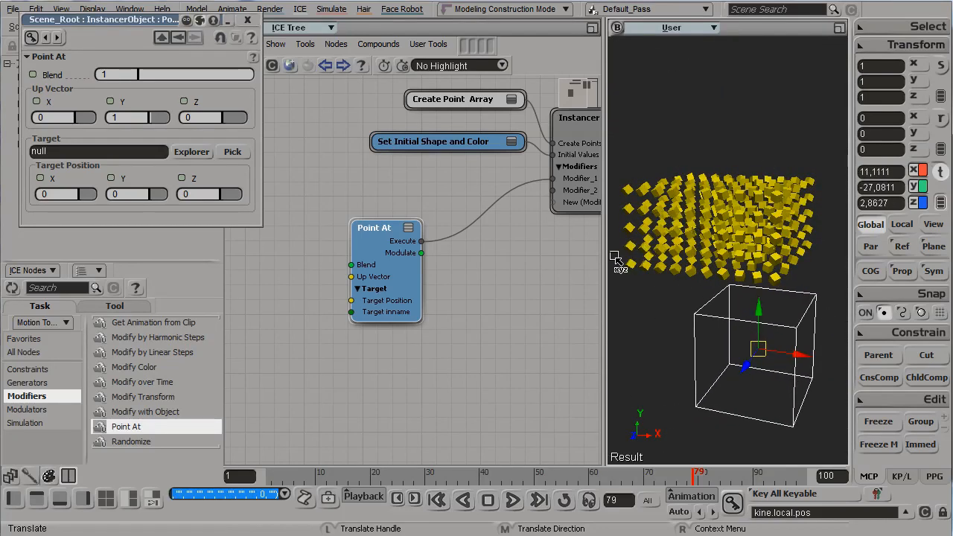
pyautogui.moveTo(606, 261); pyautogui.dragTo(519, 263)
pyautogui.moveTo(457, 248); pyautogui.dragTo(365, 272, button='middle')
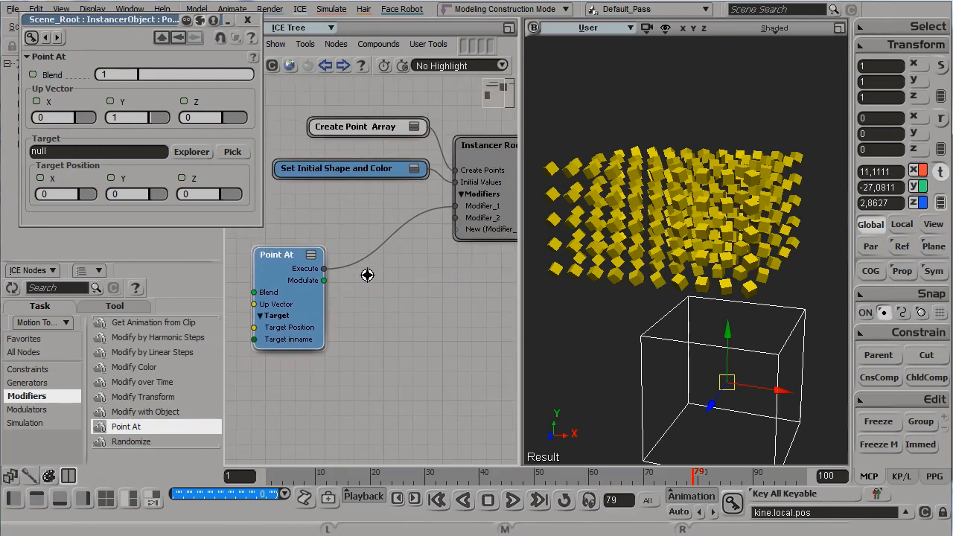
pyautogui.click(269, 253)
pyautogui.press('Delete')
# - Add a Randomize node and connect its Execute output to the Instancer Root's Modifier_1 input
pyautogui.moveTo(146, 442); pyautogui.dragTo(379, 234)
pyautogui.moveTo(458, 211); pyautogui.dragTo(456, 206)
pyautogui.moveTo(427, 269); pyautogui.dragTo(385, 250)
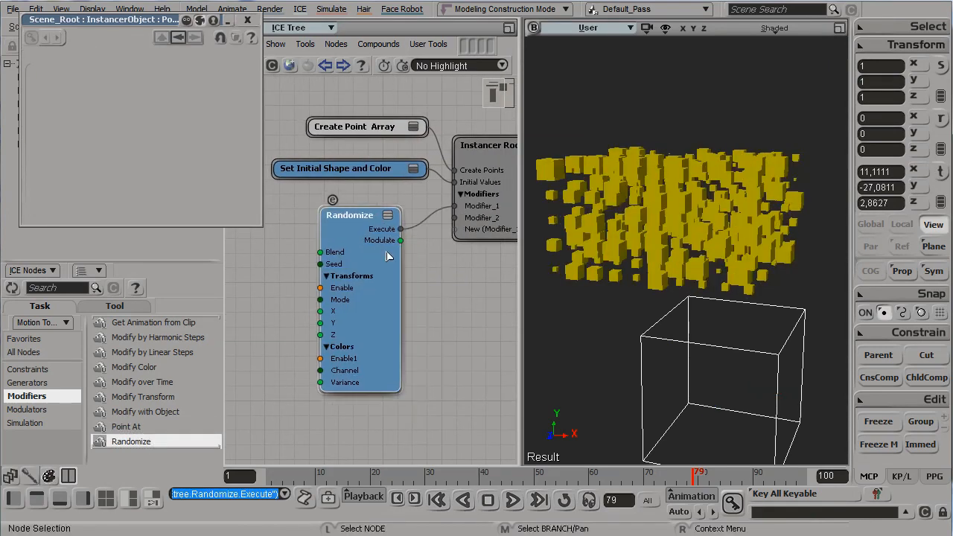
# - Set Randomize's X to about 2.75 and Y to about 4, and change its transform mode to Translation
pyautogui.doubleClick(385, 249)
pyautogui.click(185, 150)
pyautogui.moveTo(185, 150)
pyautogui.mouseDown()
pyautogui.moveTo(172, 152)
pyautogui.moveTo(184, 167)
pyautogui.mouseUp()
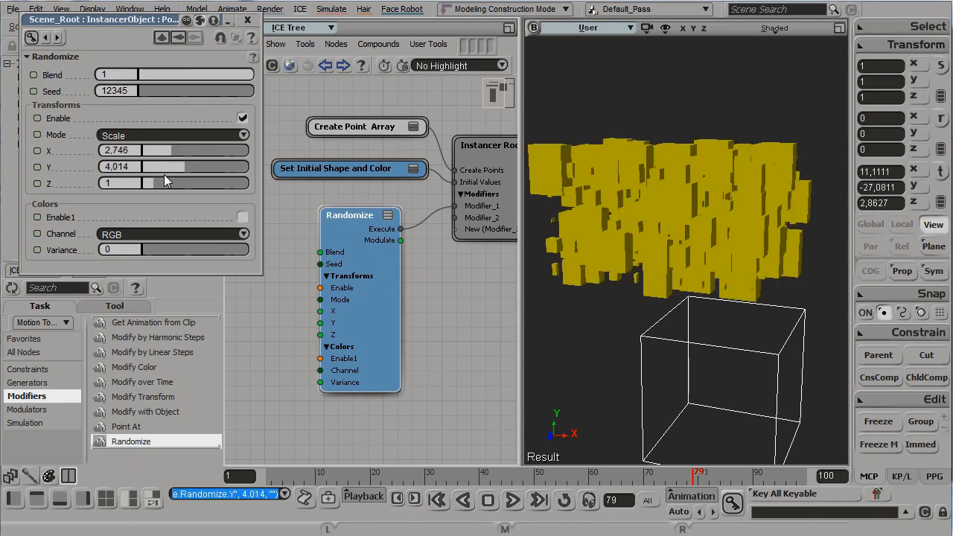
pyautogui.click(174, 137)
pyautogui.click(168, 158)
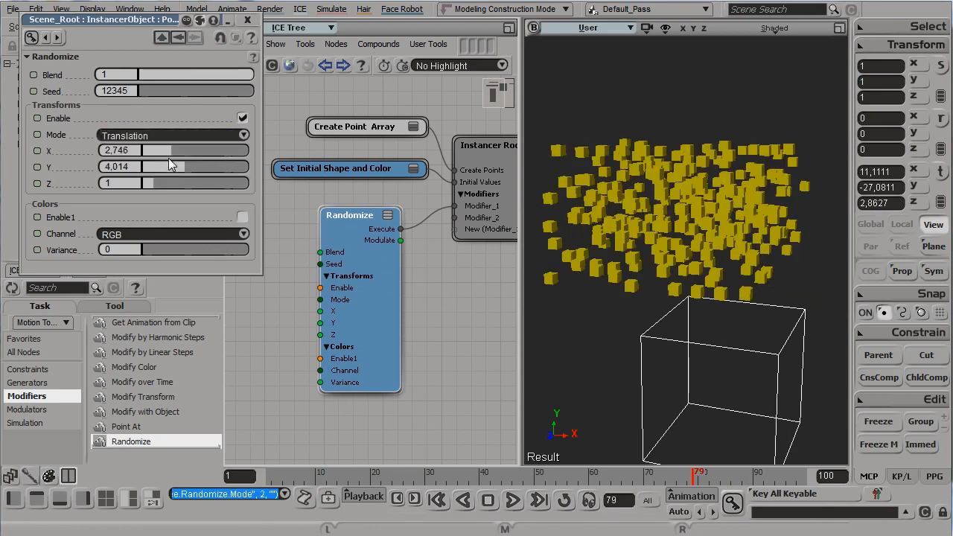
# - Replace the Randomize node with a Get Animation from Clip node connected to the Modifier_1 input
pyautogui.click(248, 21)
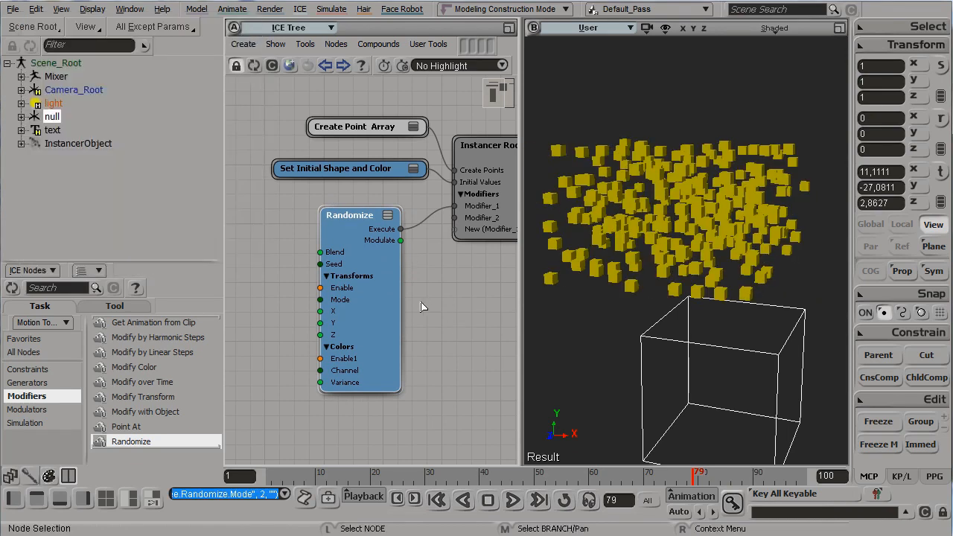
pyautogui.press('Delete')
pyautogui.click(152, 352)
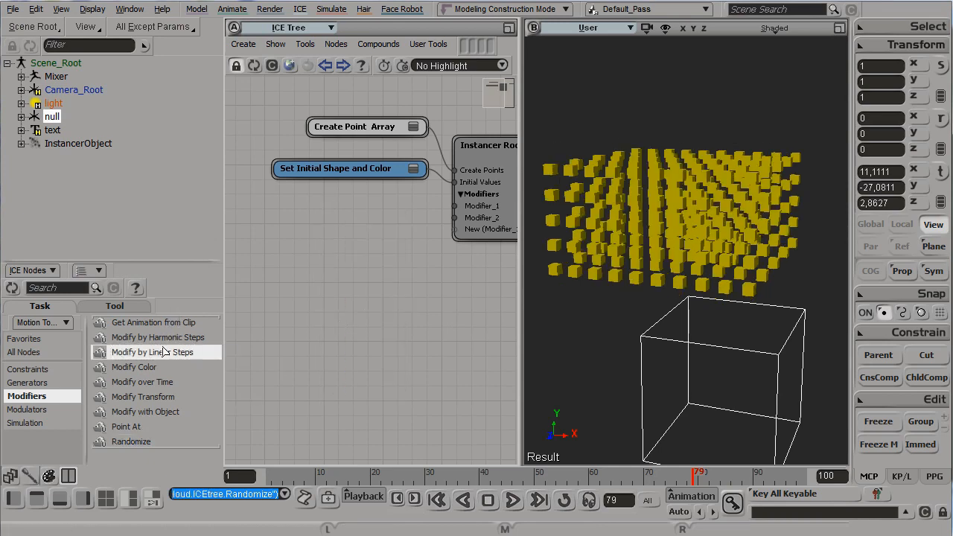
pyautogui.moveTo(165, 325); pyautogui.dragTo(335, 235)
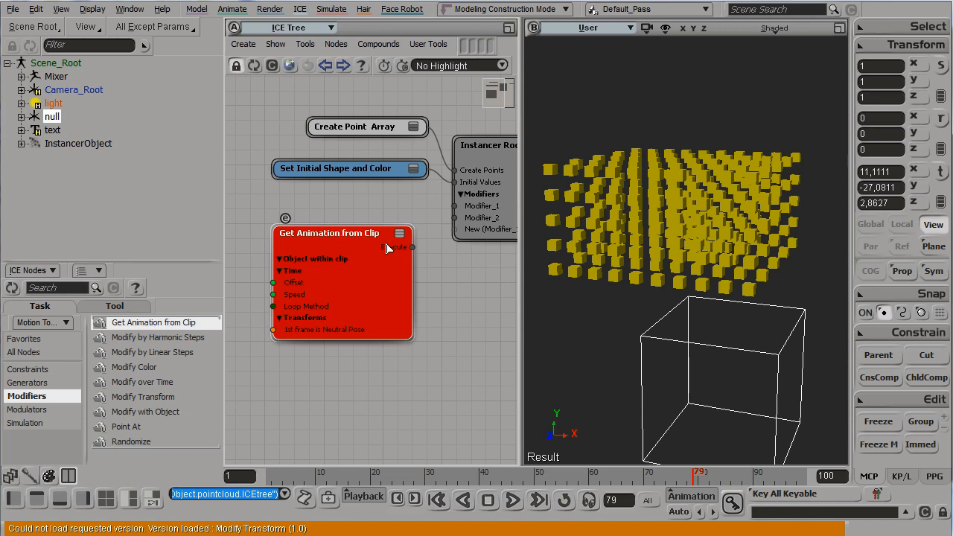
pyautogui.moveTo(412, 246); pyautogui.dragTo(454, 217)
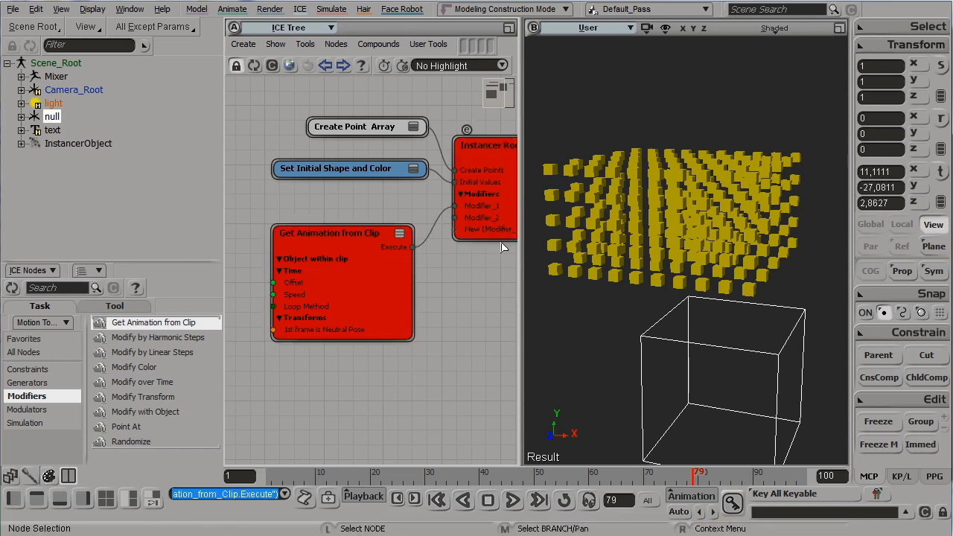
pyautogui.moveTo(387, 277); pyautogui.dragTo(394, 254)
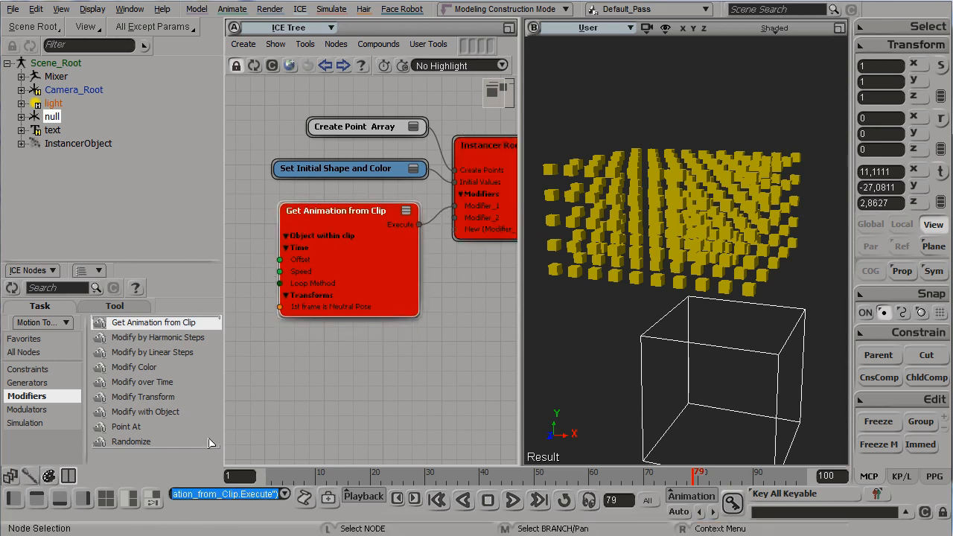
# - Reset the null's transforms to the origin and isolate it in the enlarged User view
pyautogui.click(13, 500)
pyautogui.click(13, 499)
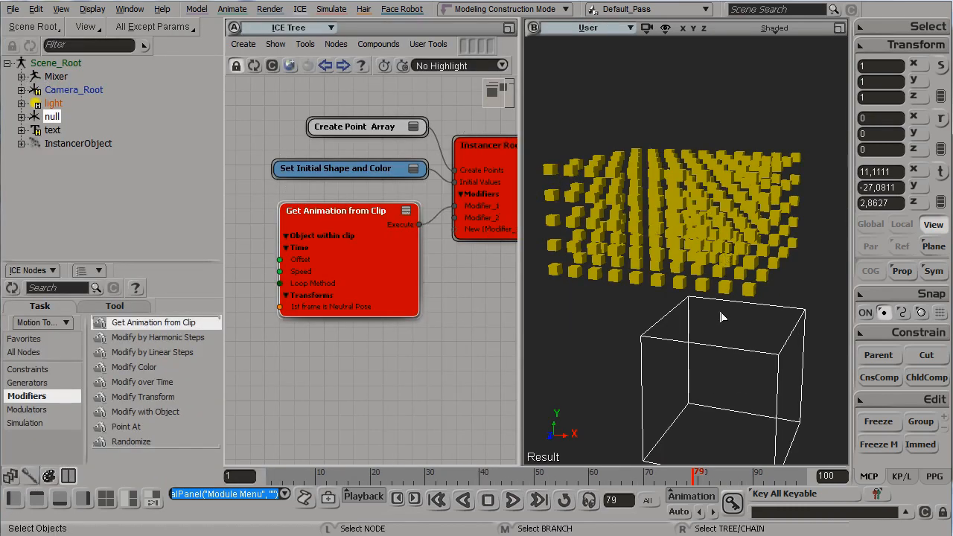
pyautogui.hotkey('ctrl', 'shift', 'r')
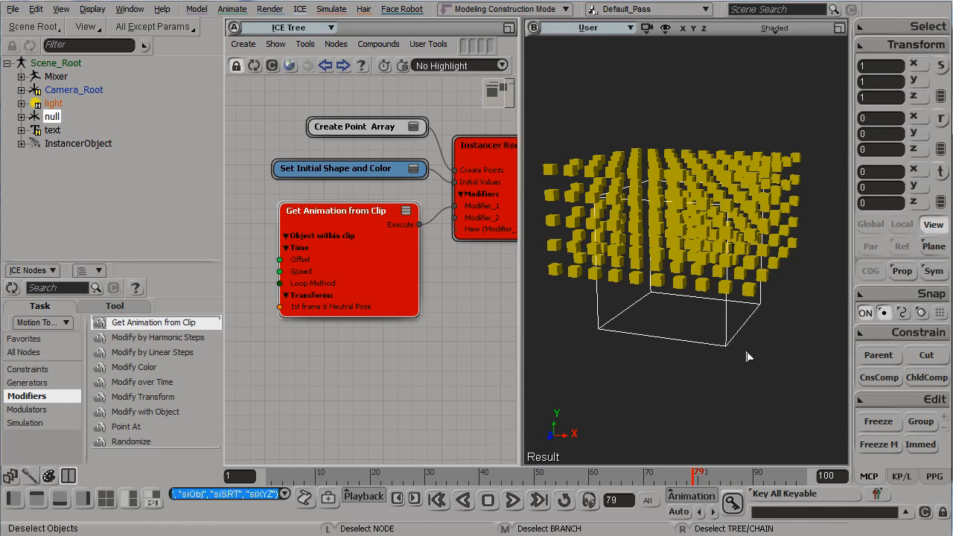
pyautogui.rightClick(638, 77)
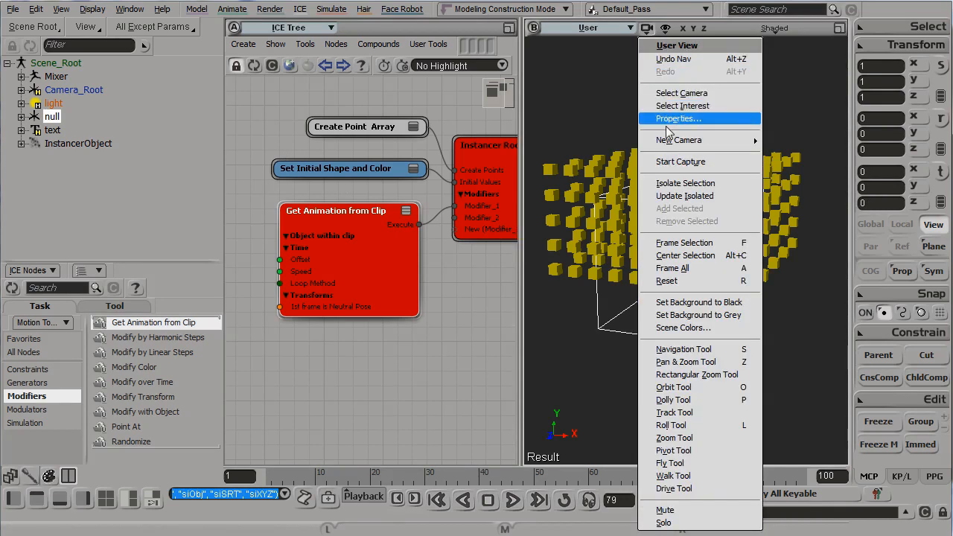
pyautogui.click(685, 183)
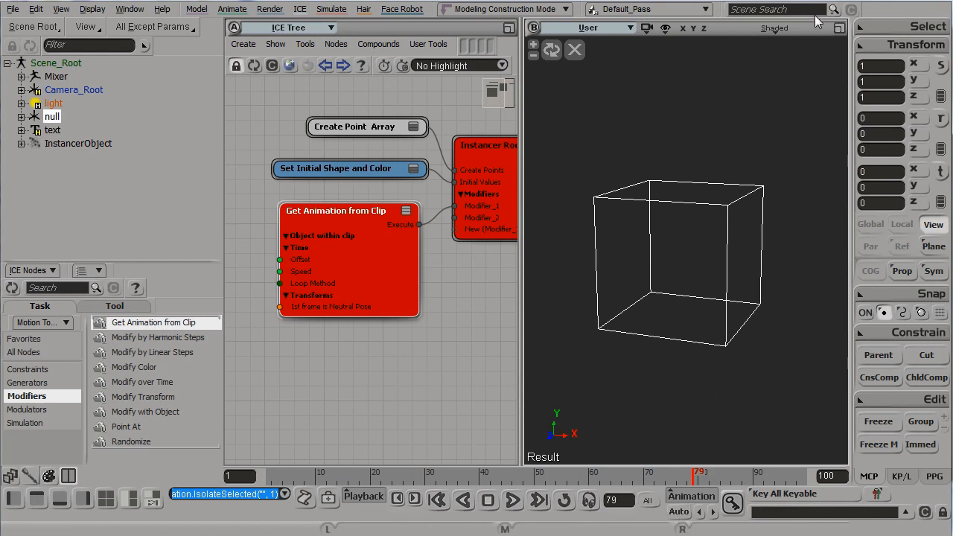
pyautogui.click(838, 28)
pyautogui.press('s')
pyautogui.moveTo(654, 295); pyautogui.dragTo(668, 111, button='middle')
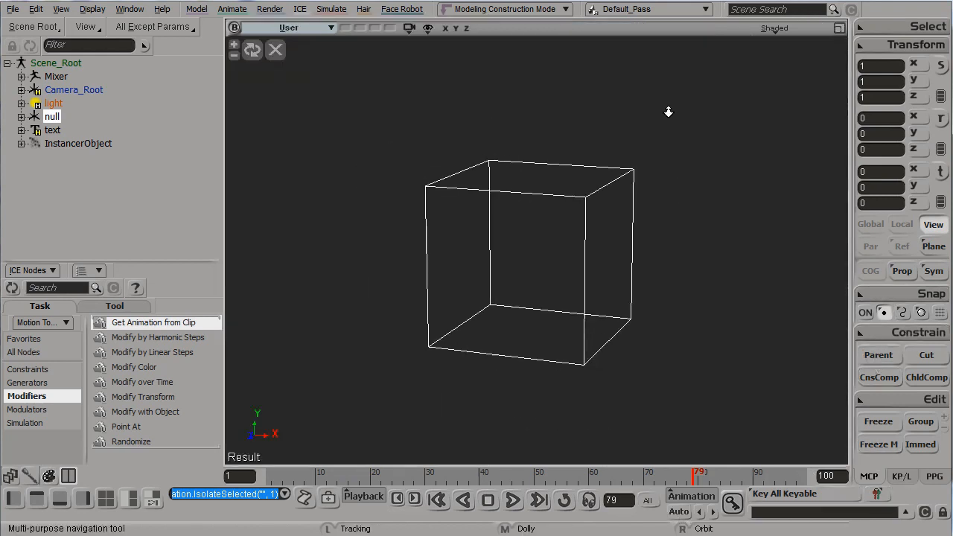
# - Turn on automatic keying and key the null's scale of 1 at frame 1
pyautogui.press('x')
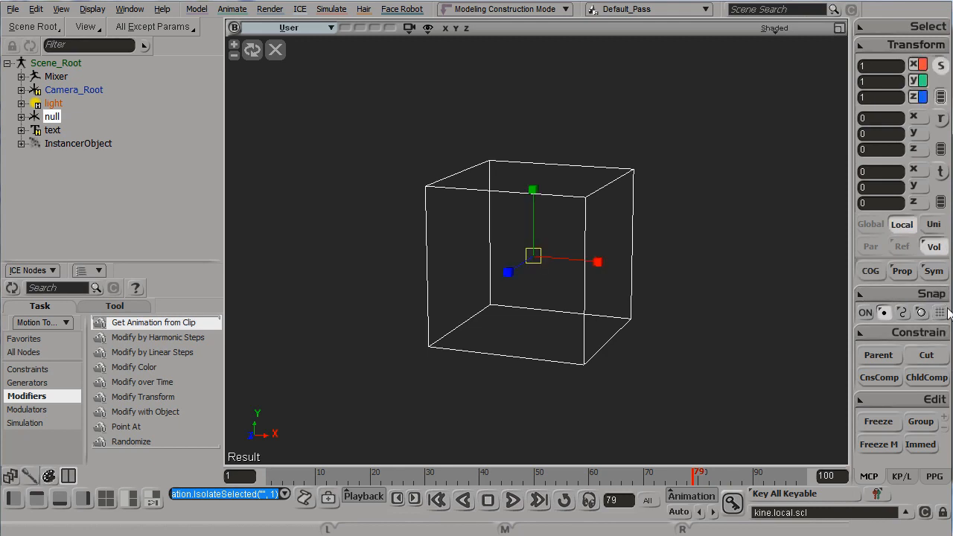
pyautogui.press('Home')
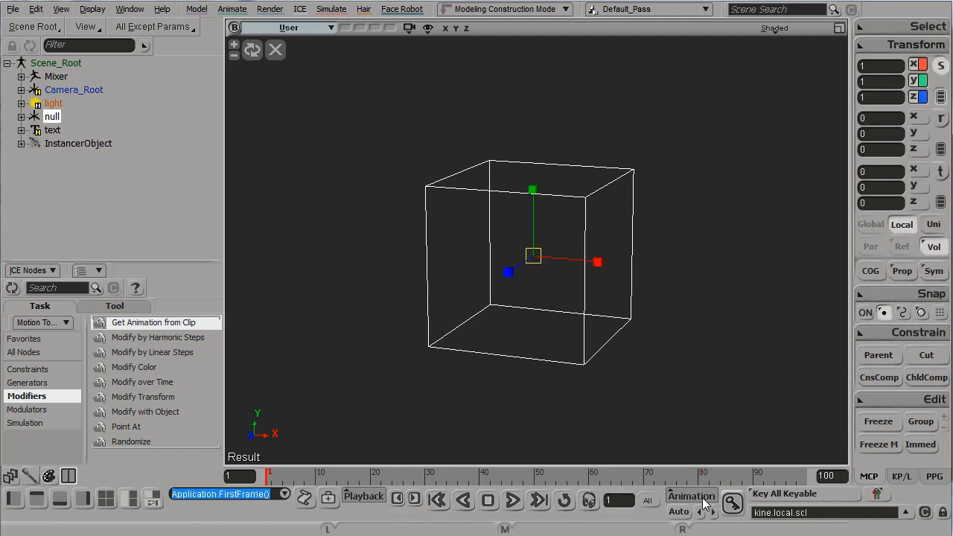
pyautogui.click(674, 511)
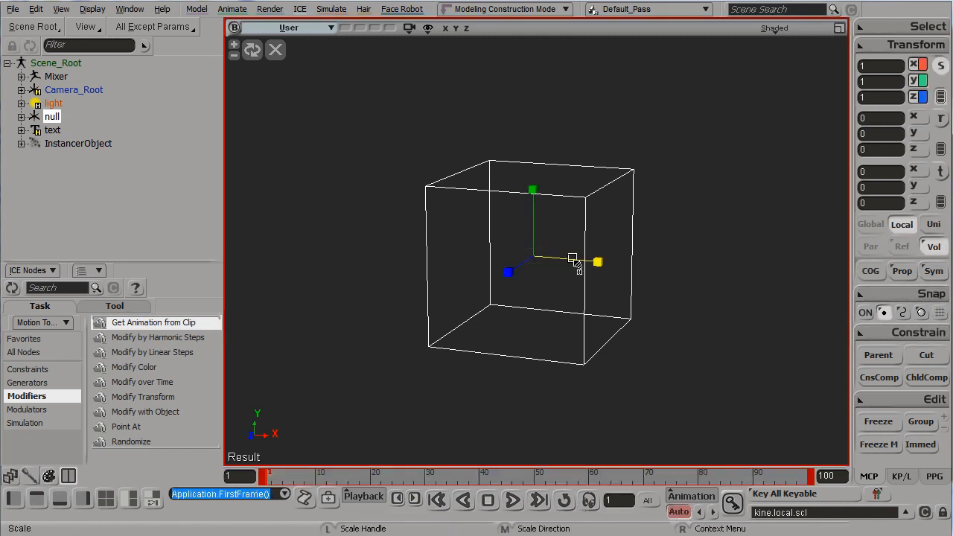
pyautogui.press('k')
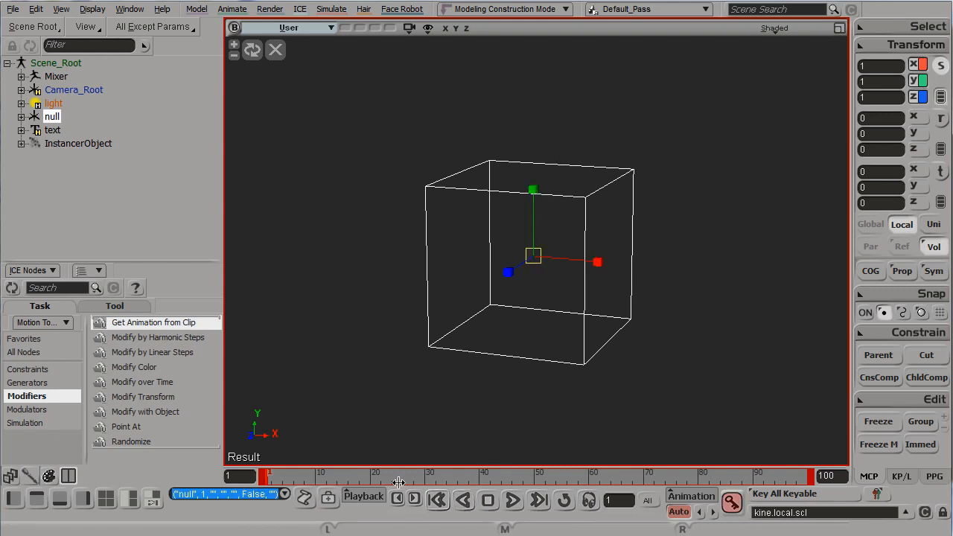
# - Key the null at frame 20 stretched to about Y 2.46 with X and Z 0.64, and move that key to frame 10
pyautogui.click(371, 475)
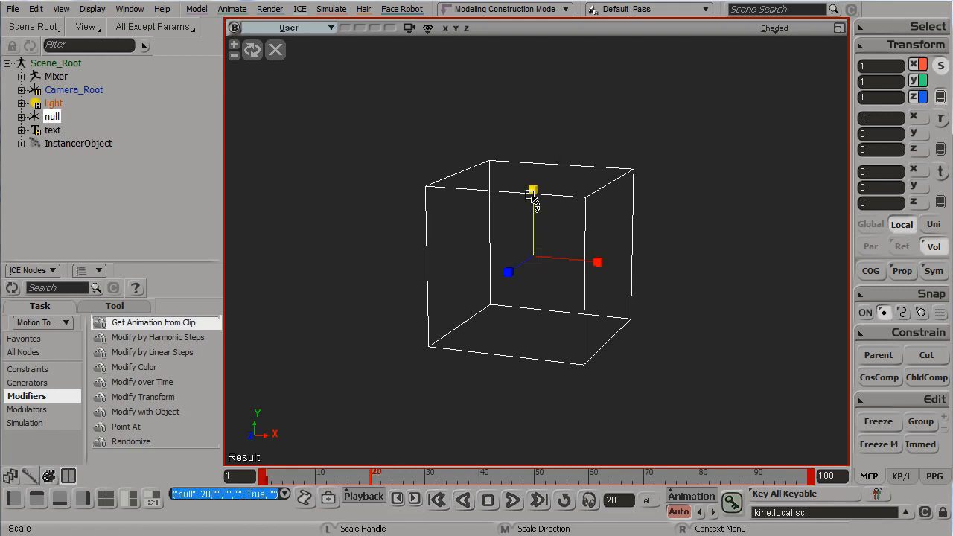
pyautogui.moveTo(531, 195); pyautogui.dragTo(531, 63)
pyautogui.press('k')
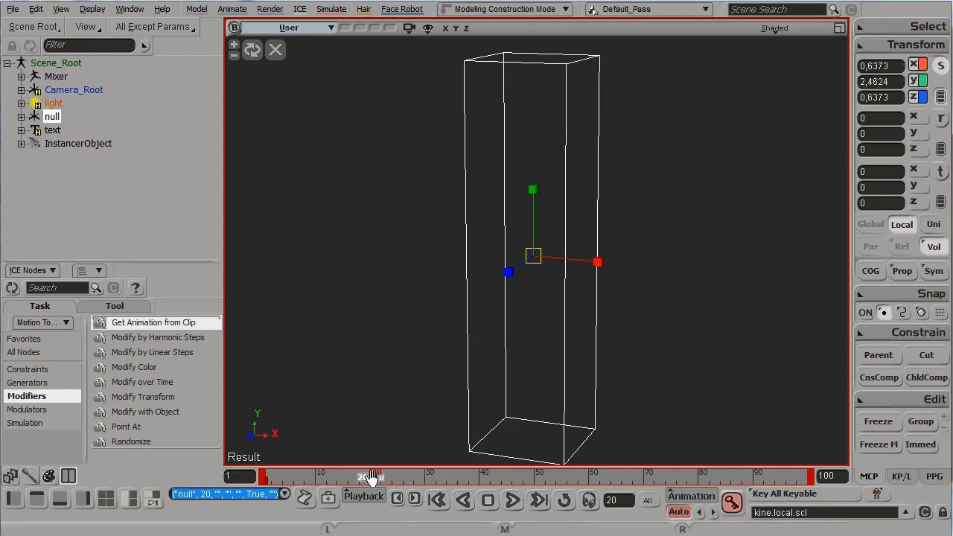
pyautogui.moveTo(315, 481); pyautogui.dragTo(315, 480)
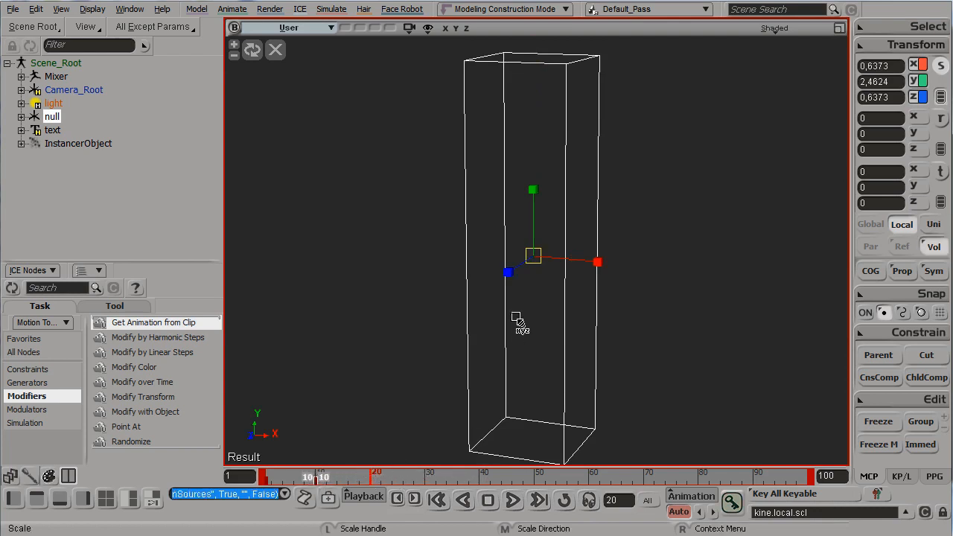
# - Key damped vertical scaling on the null: Y about 0.94 at frame 20, 1.27 at frame 30 and 1.02 at frame 40
pyautogui.moveTo(532, 195); pyautogui.dragTo(531, 265)
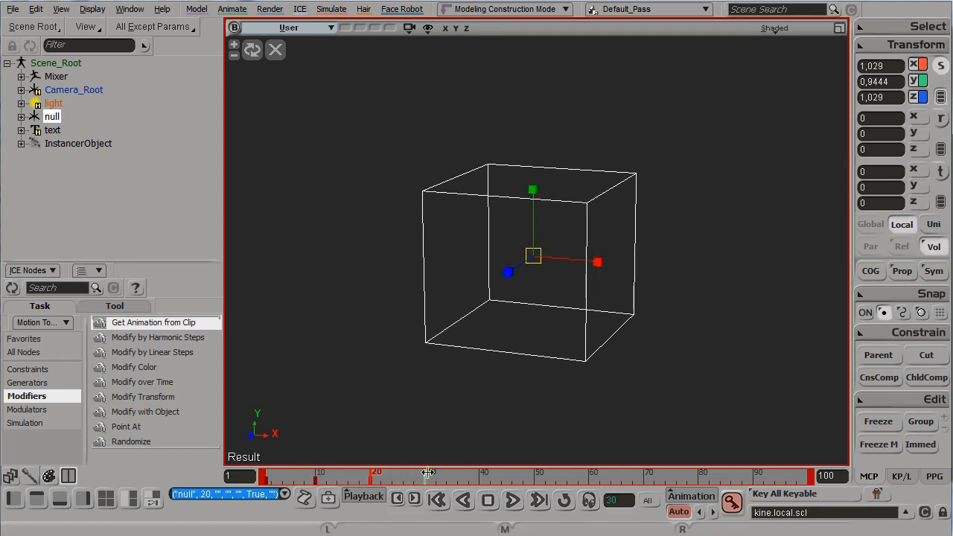
pyautogui.moveTo(533, 190); pyautogui.dragTo(534, 160)
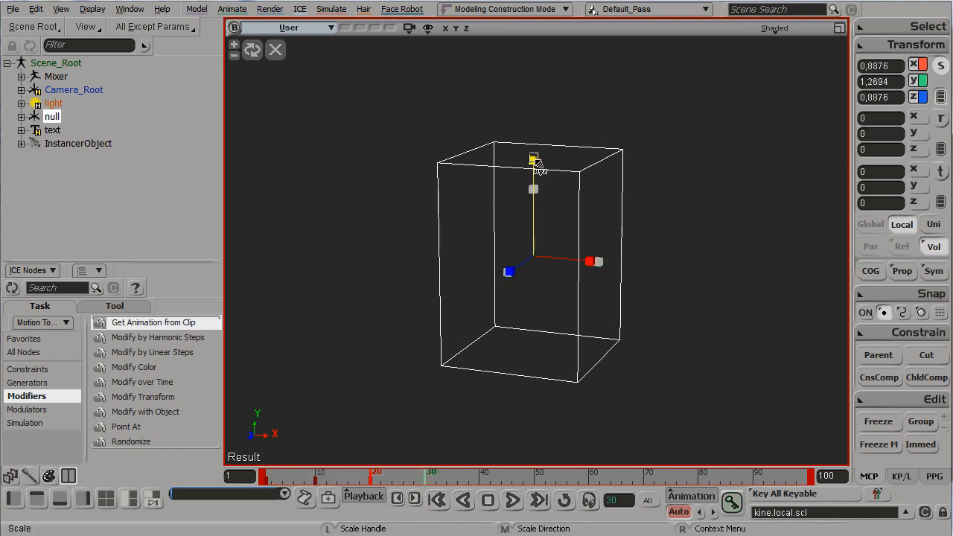
pyautogui.click(484, 474)
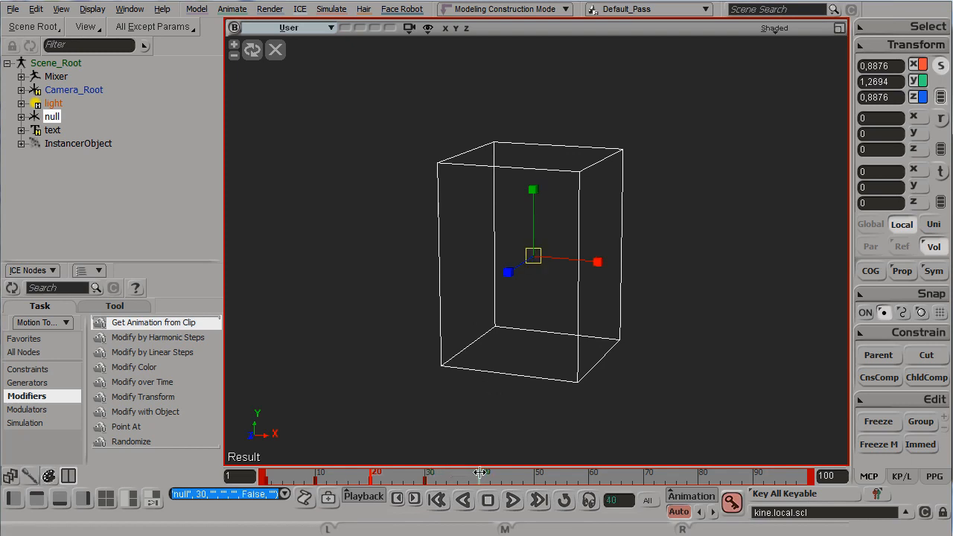
pyautogui.moveTo(533, 191); pyautogui.dragTo(536, 219)
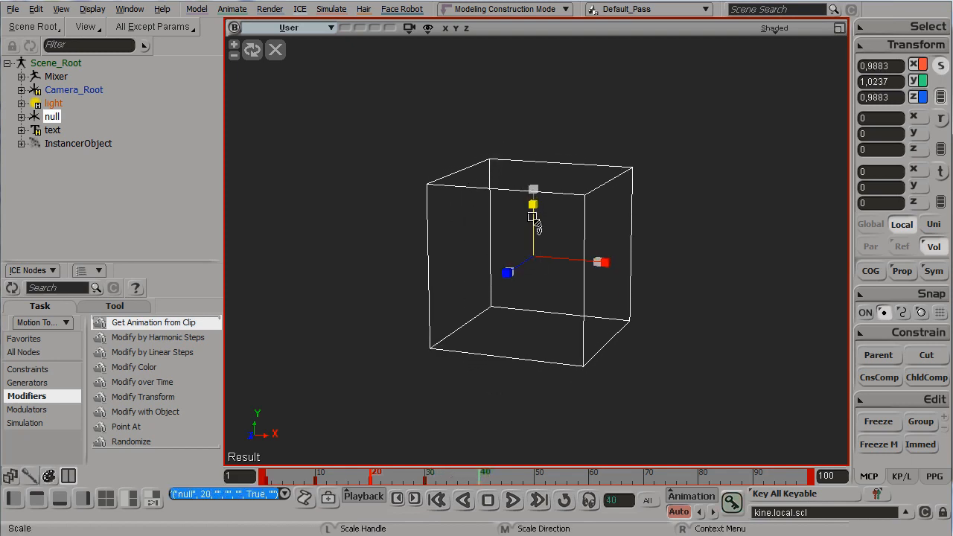
# - Reset the null's scale to 1 at frame 51, key it and leave the Scale tool
pyautogui.click(538, 473)
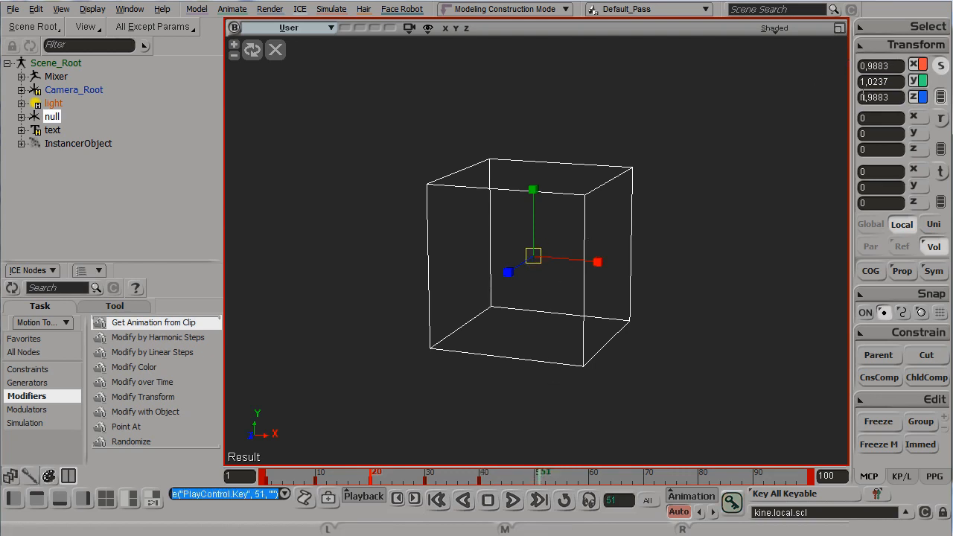
pyautogui.hotkey('ctrl', 'shift', 's')
pyautogui.press('k')
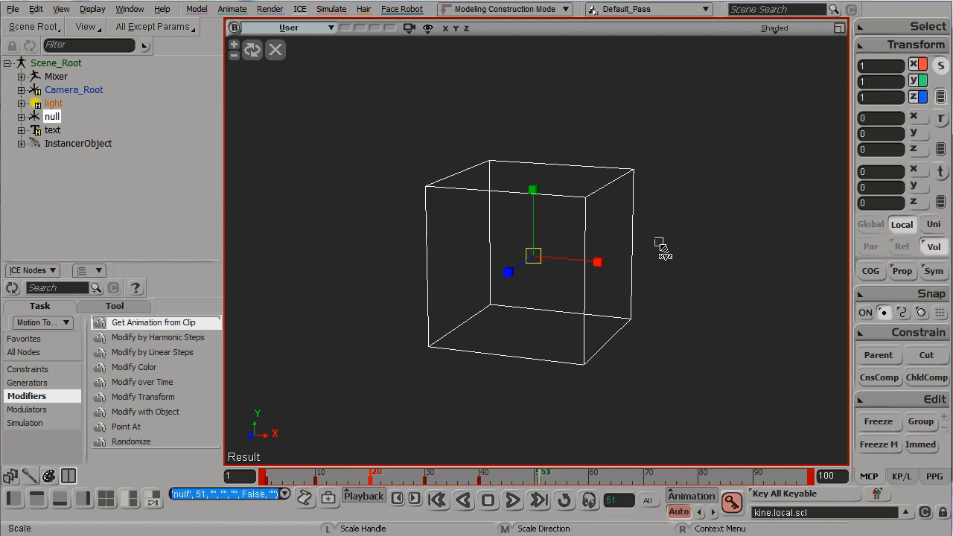
pyautogui.press('space')
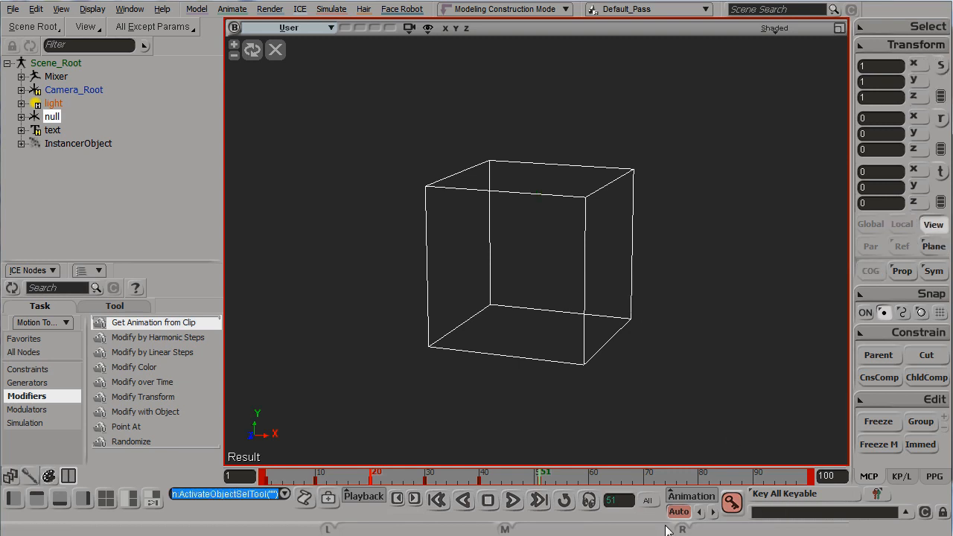
# - Play back the null's keyed scale animation and return to frame 1
pyautogui.click(517, 502)
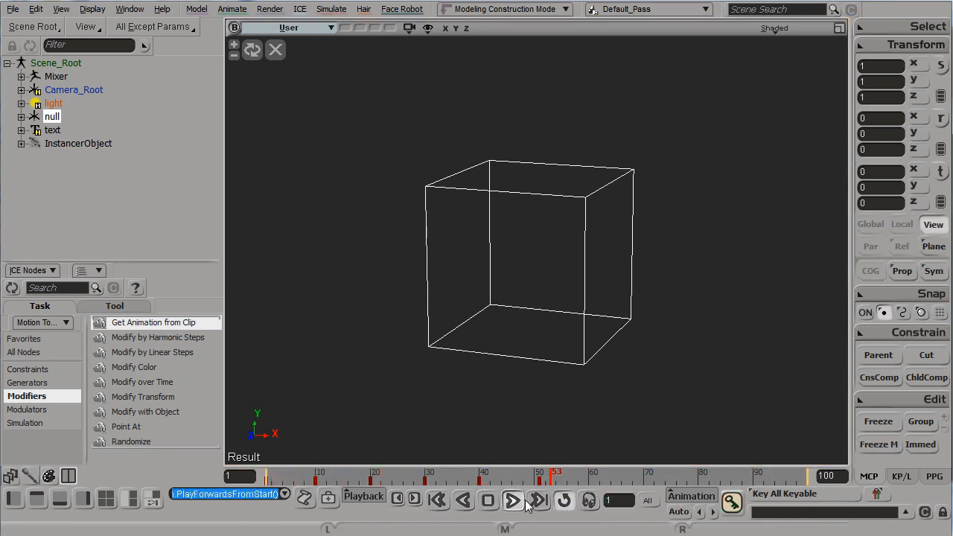
pyautogui.click(525, 501)
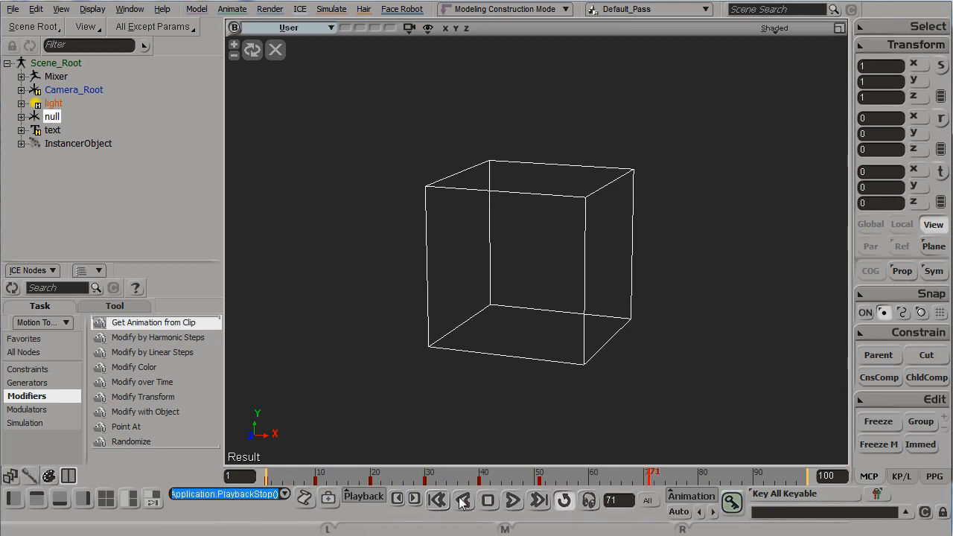
pyautogui.click(437, 501)
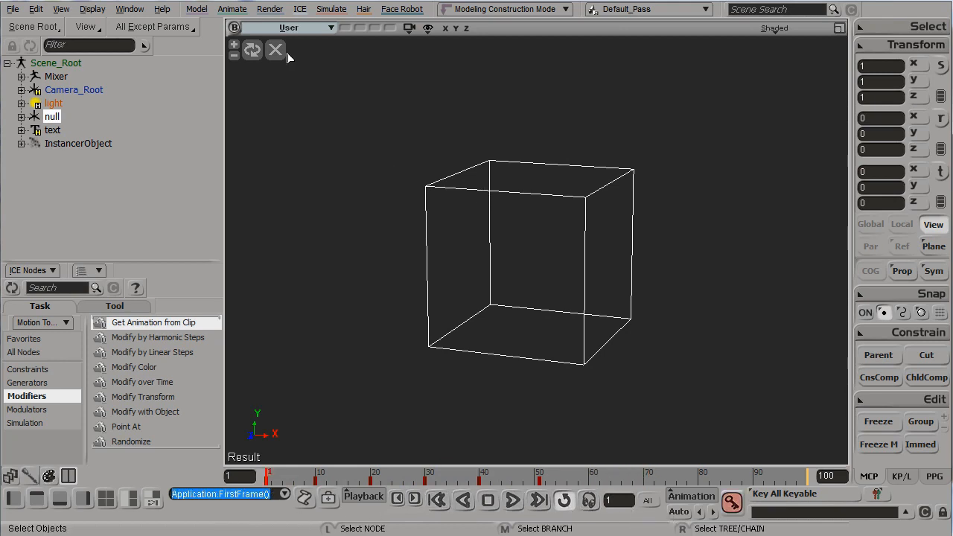
# - Store the null's Fcurves as the action StoredFcvPose without removing the original animation, and hide the null
pyautogui.click(232, 9)
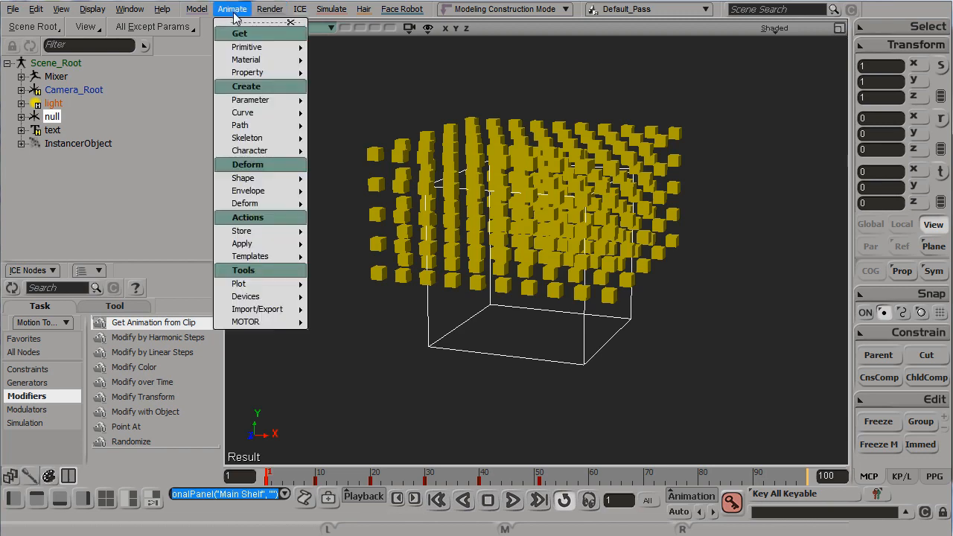
pyautogui.moveTo(253, 231)
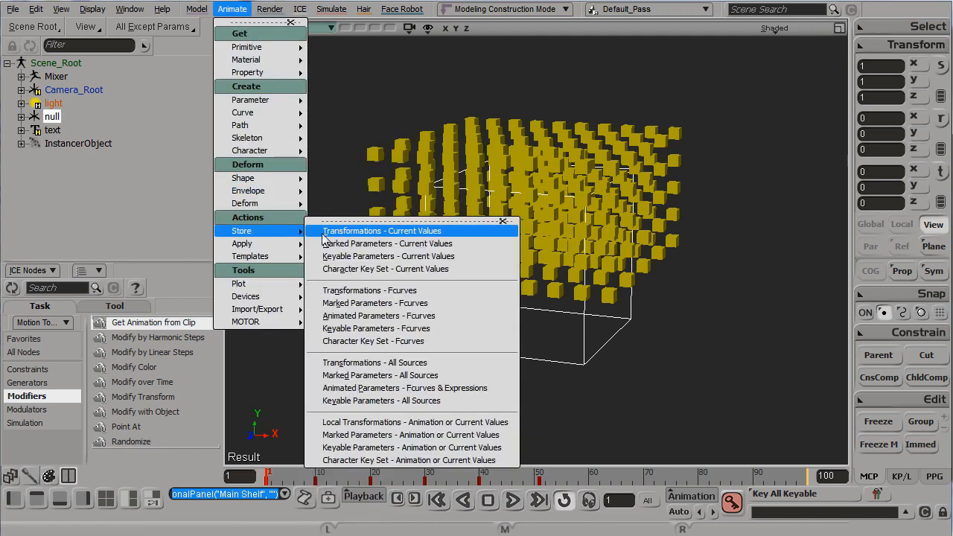
pyautogui.click(384, 303)
pyautogui.click(626, 328)
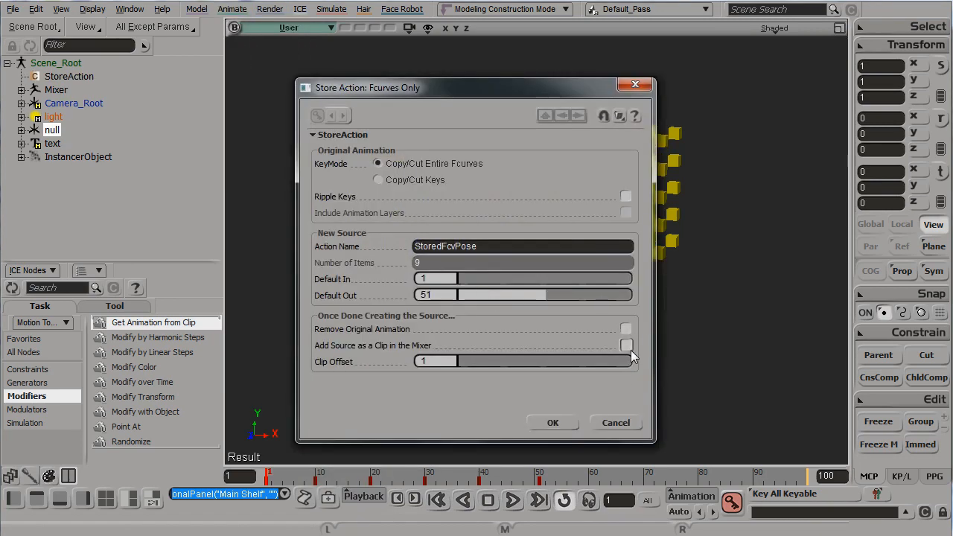
pyautogui.click(551, 424)
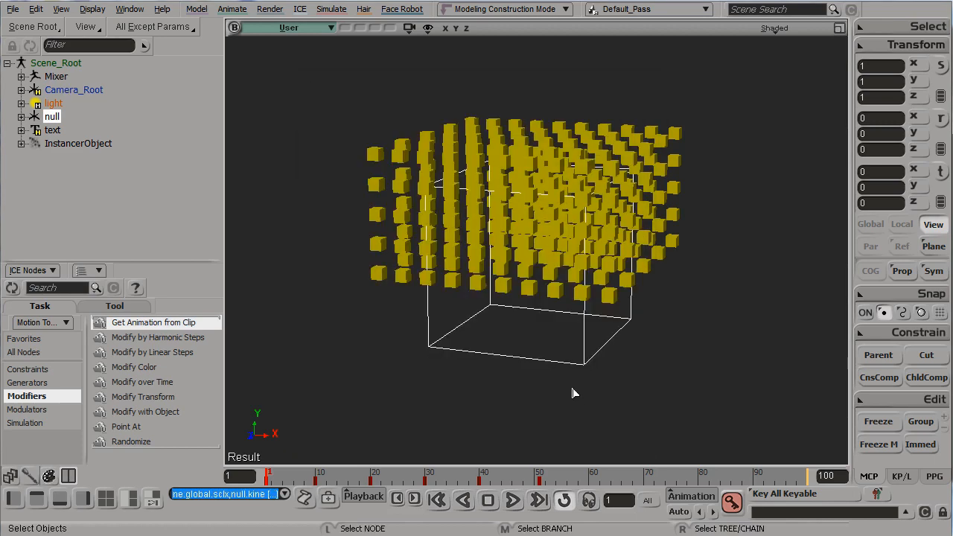
pyautogui.press('h')
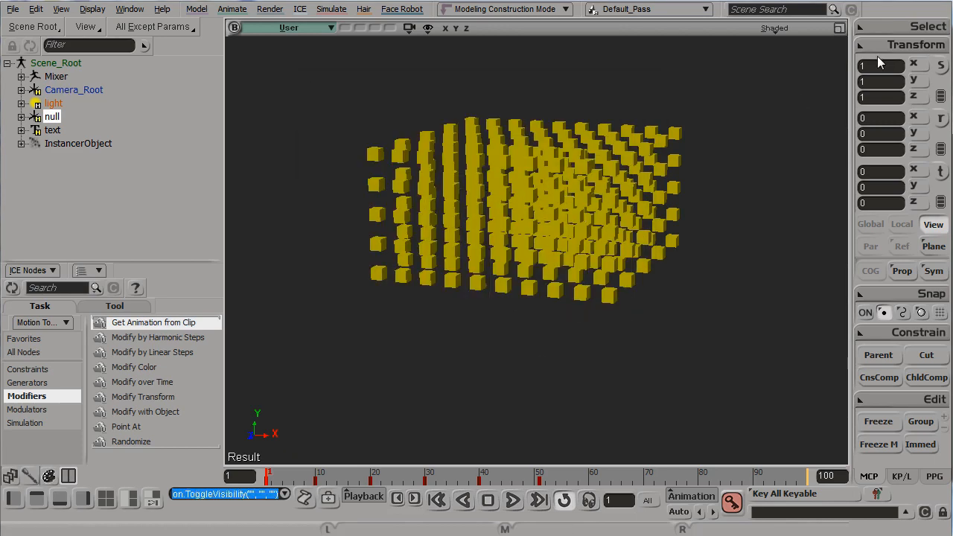
# - In the Get Animation from Clip node, assign the StoredFcvPose source and set null as the object within the clip
pyautogui.click(839, 30)
pyautogui.doubleClick(363, 233)
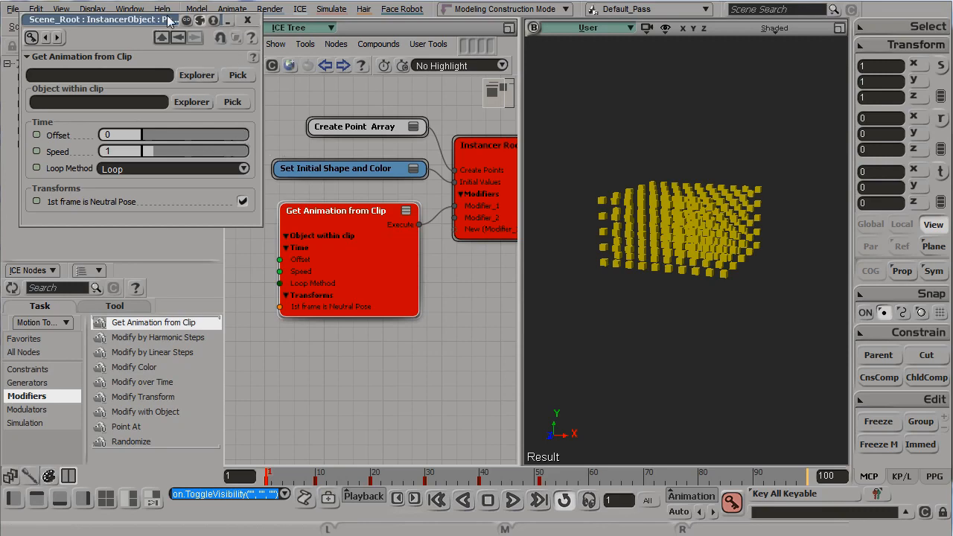
pyautogui.moveTo(169, 20); pyautogui.dragTo(432, 29)
pyautogui.click(502, 84)
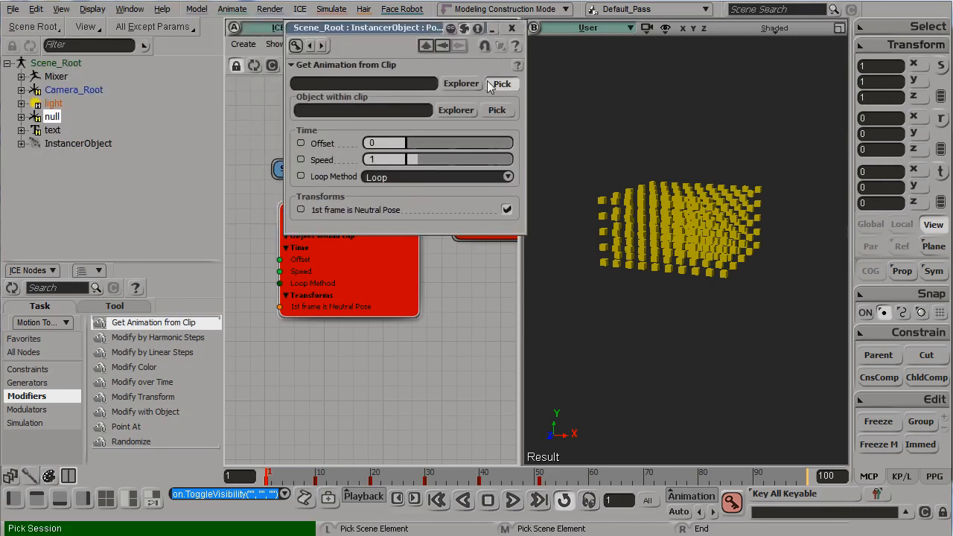
pyautogui.click(21, 76)
pyautogui.click(35, 89)
pyautogui.click(49, 102)
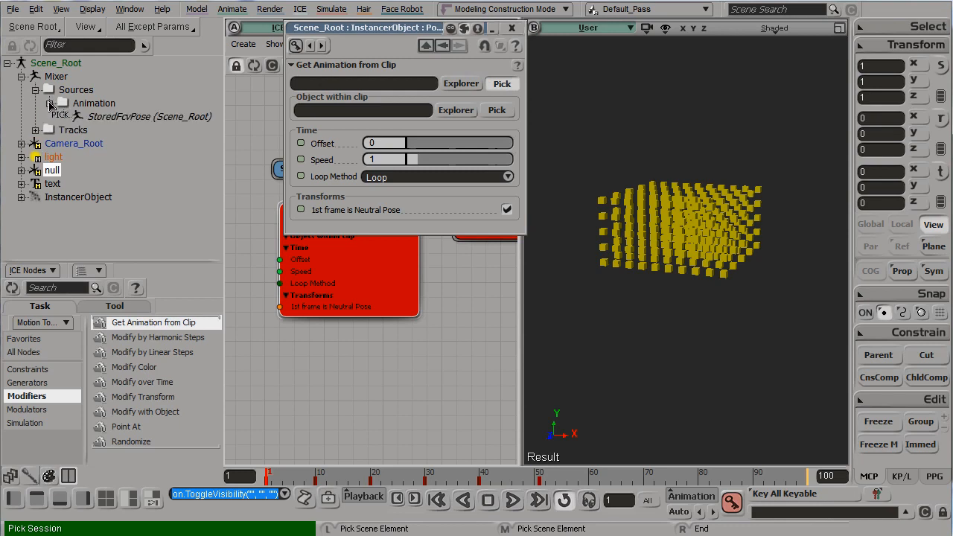
pyautogui.click(144, 117)
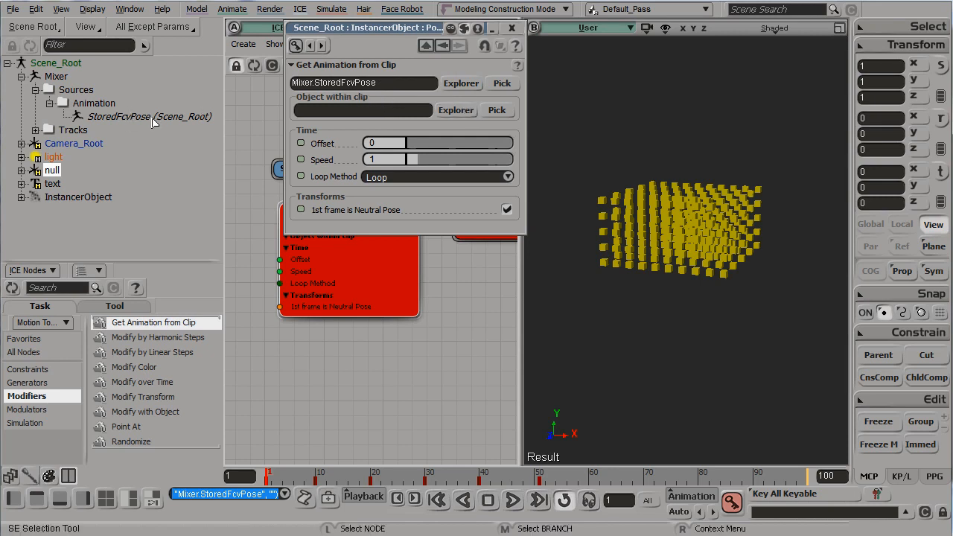
pyautogui.click(509, 110)
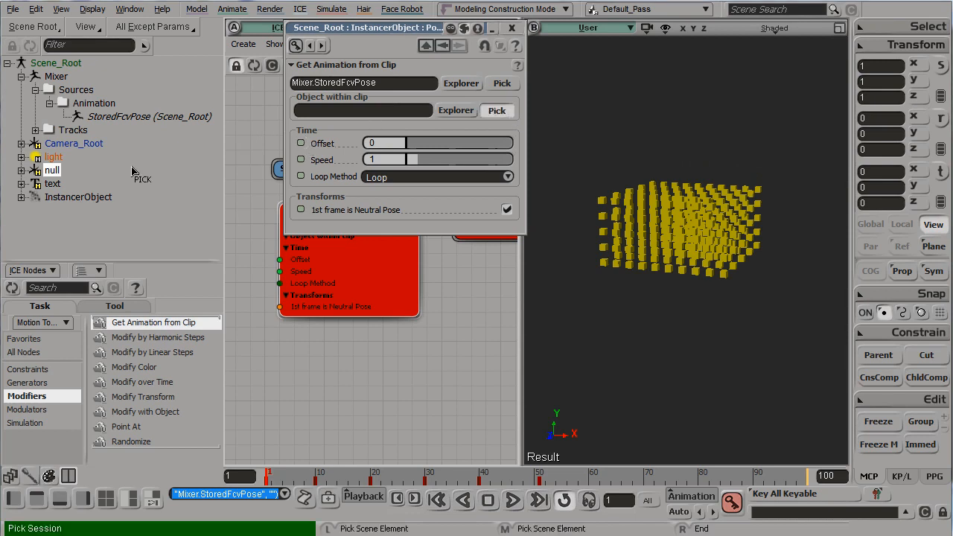
pyautogui.click(54, 172)
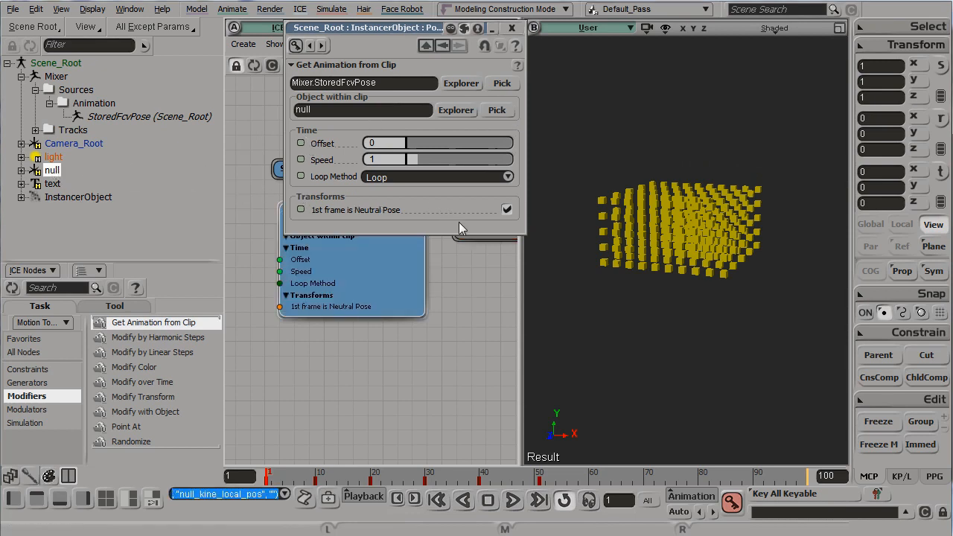
# - Play the clip-driven animation on the cube array, close the node's properties and list the Modulators nodes
pyautogui.click(512, 500)
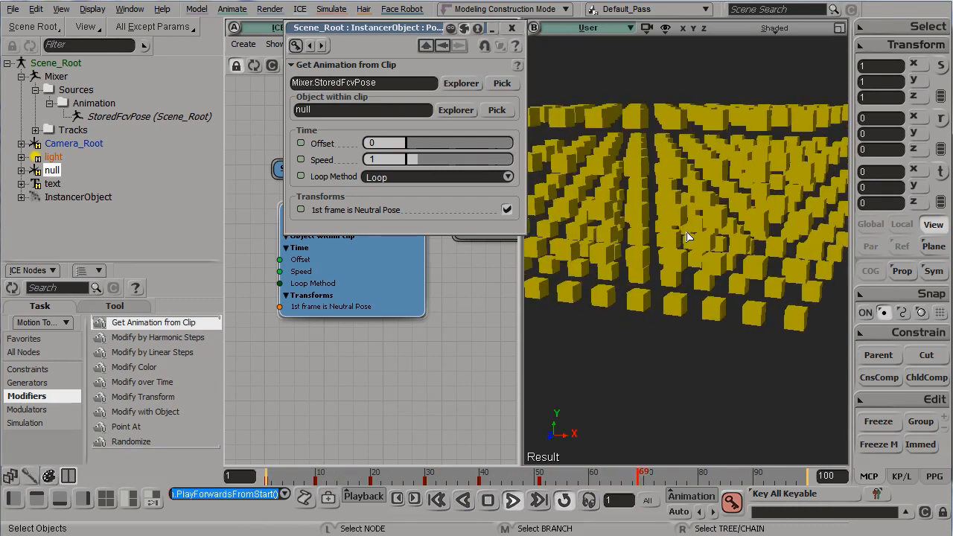
pyautogui.click(512, 28)
pyautogui.click(22, 409)
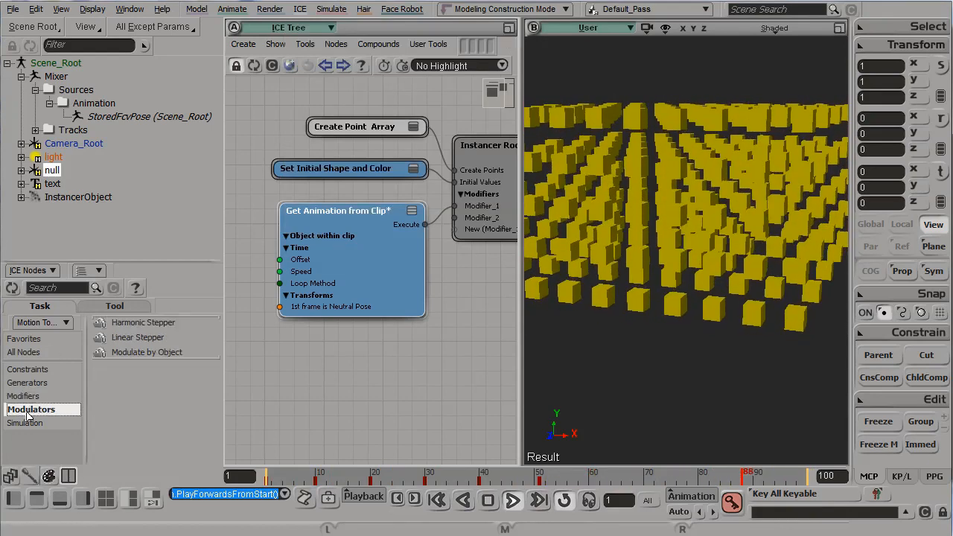
# - Add a Linear Stepper modulator, connect it to the Offset of Get Animation from Clip, and open the modulator's properties
pyautogui.moveTo(142, 340); pyautogui.dragTo(273, 334)
pyautogui.moveTo(351, 334); pyautogui.dragTo(444, 328)
pyautogui.moveTo(415, 360); pyautogui.dragTo(372, 264)
pyautogui.doubleClick(302, 310)
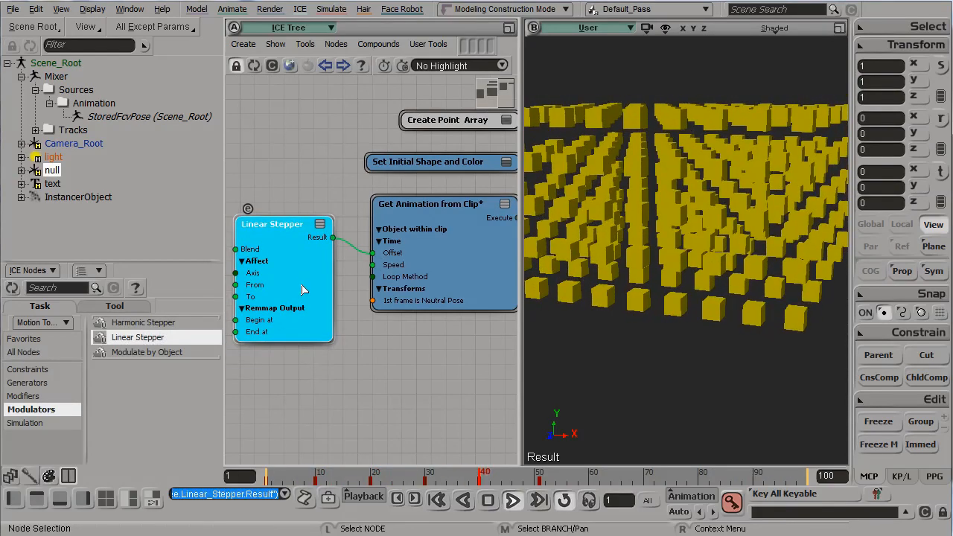
# - Set the Linear Stepper's affected axis to V and its remapped output to end at 20, closing its properties and maximizing the viewport
pyautogui.click(387, 110)
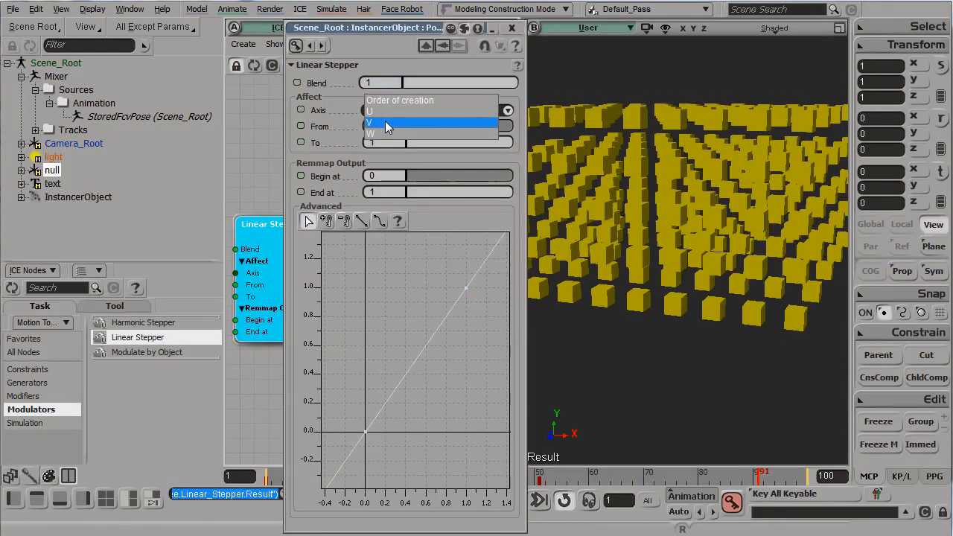
pyautogui.click(384, 123)
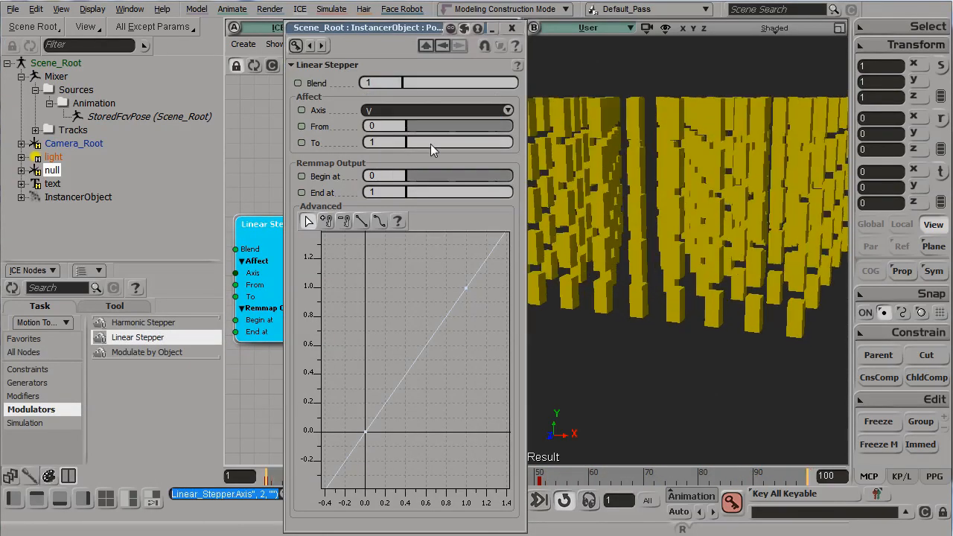
pyautogui.click(384, 198)
pyautogui.write('10')
pyautogui.press('BackSpace')
pyautogui.press('BackSpace')
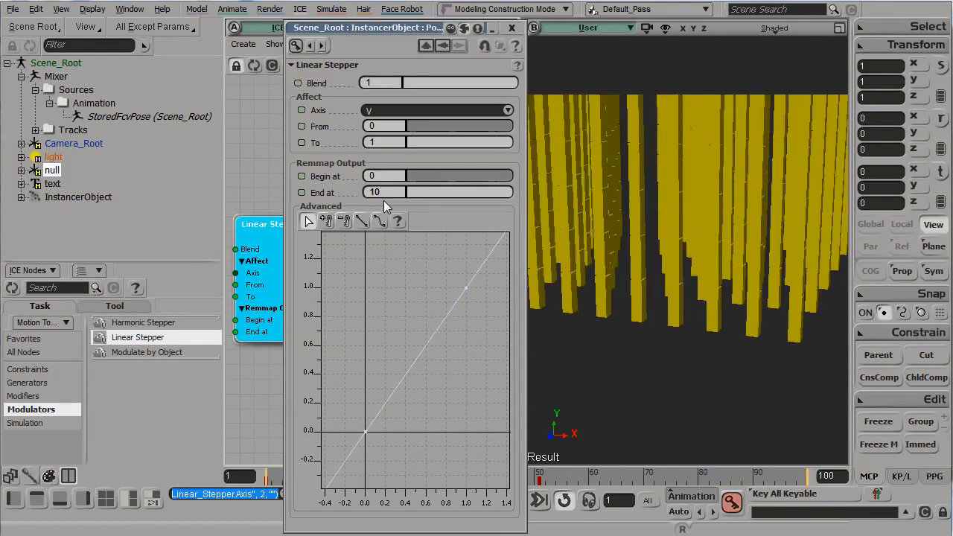
pyautogui.write('20')
pyautogui.press('Return')
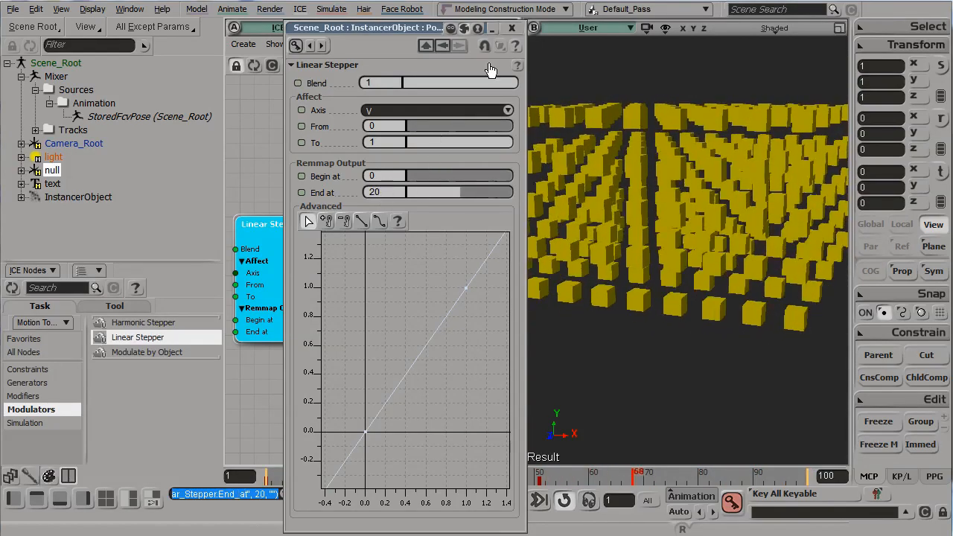
pyautogui.click(511, 28)
pyautogui.click(839, 28)
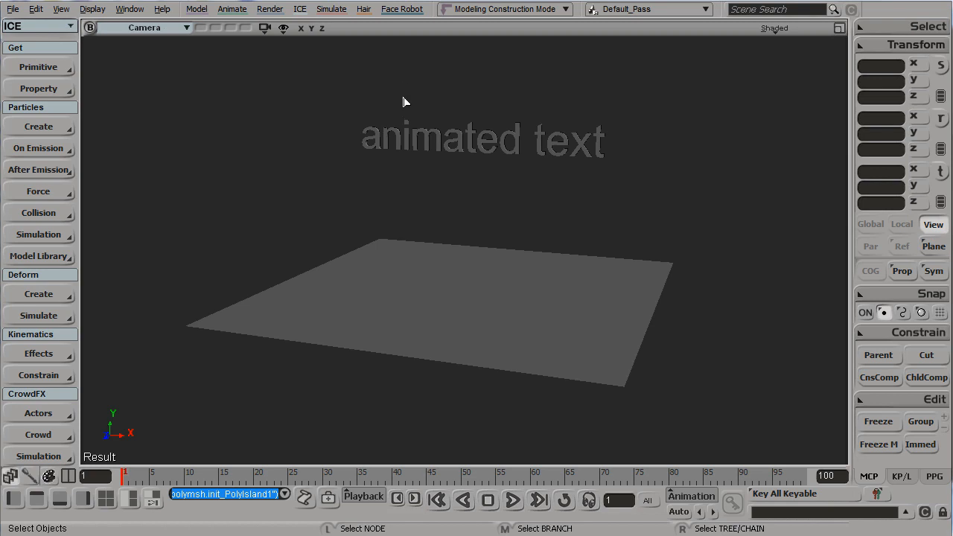
# - Create instances from the polygon islands of the "animated text" mesh and close the new point cloud's properties
pyautogui.click(386, 144)
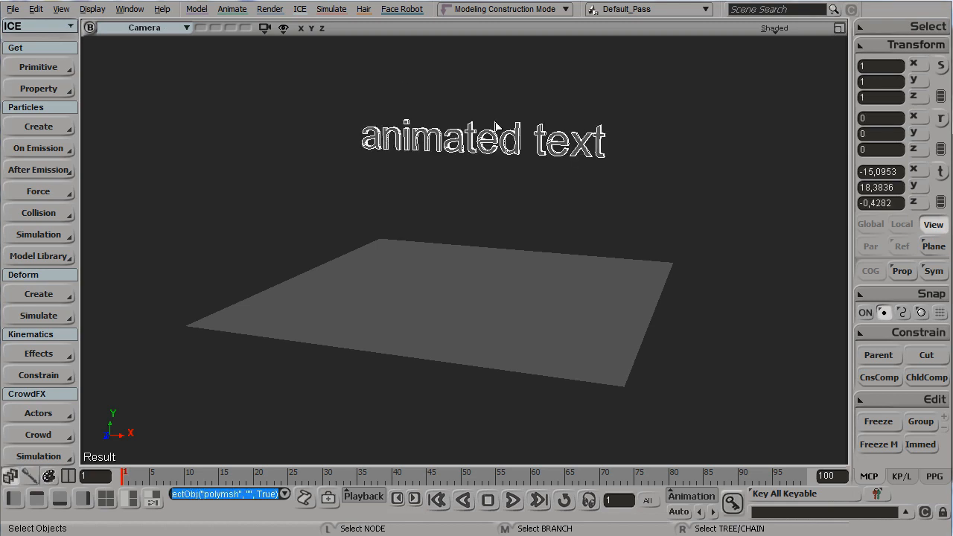
pyautogui.click(34, 128)
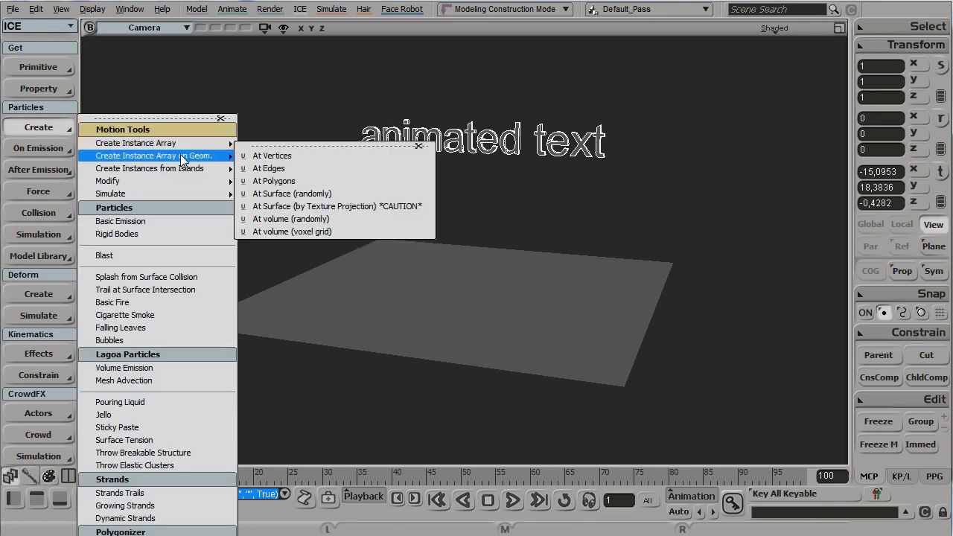
pyautogui.moveTo(195, 168)
pyautogui.click(302, 168)
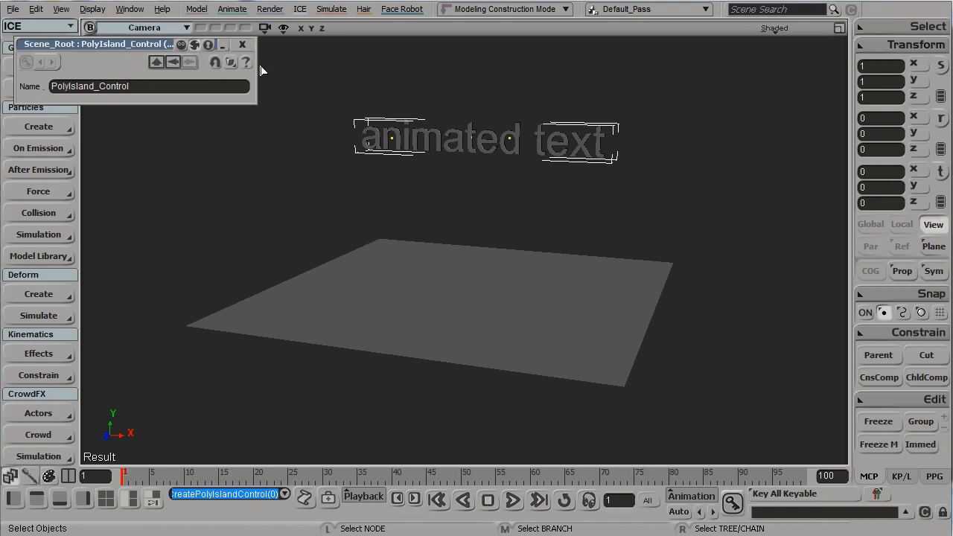
pyautogui.click(243, 45)
# - Apply Simulate Always to PolyIsland_Control with the grid as collision object, and set the Bullet rigid body precision to 300
pyautogui.click(41, 130)
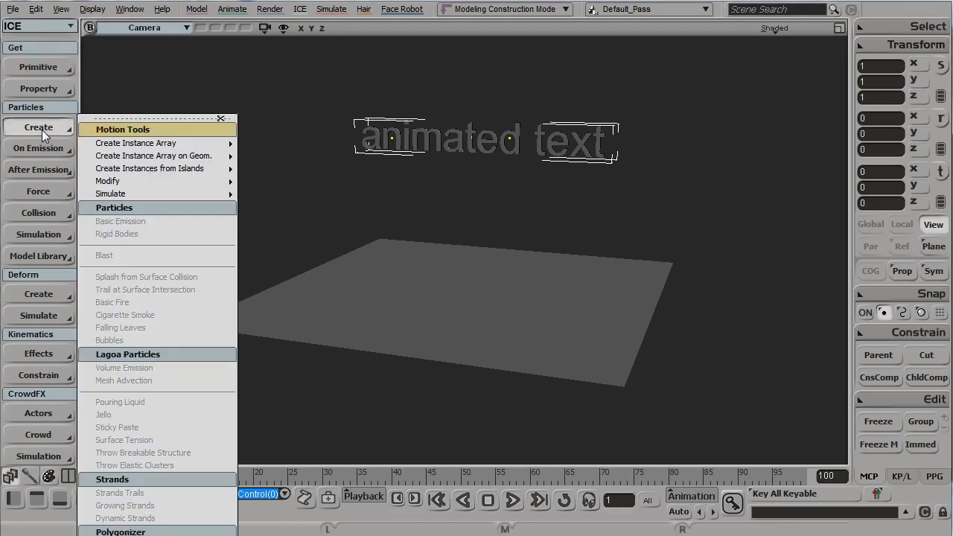
pyautogui.moveTo(160, 193)
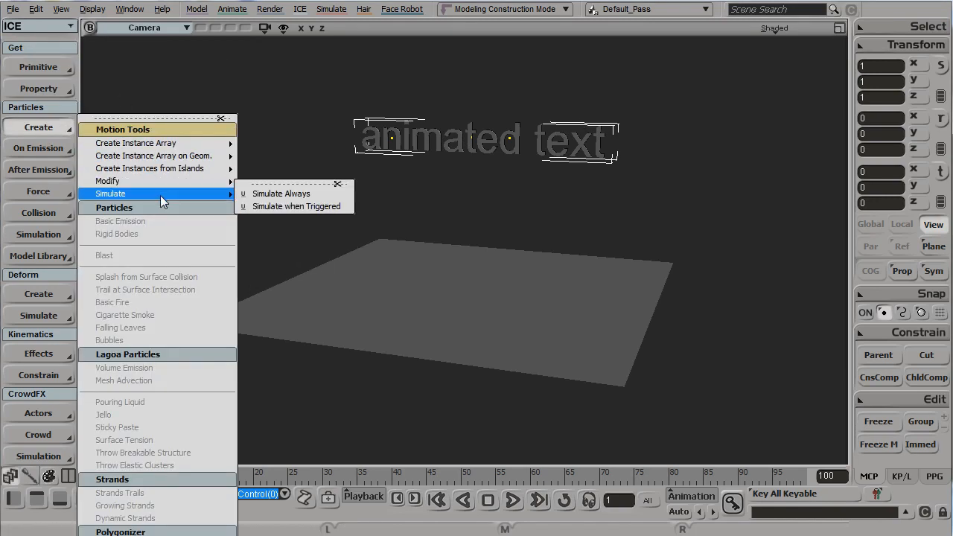
pyautogui.click(290, 195)
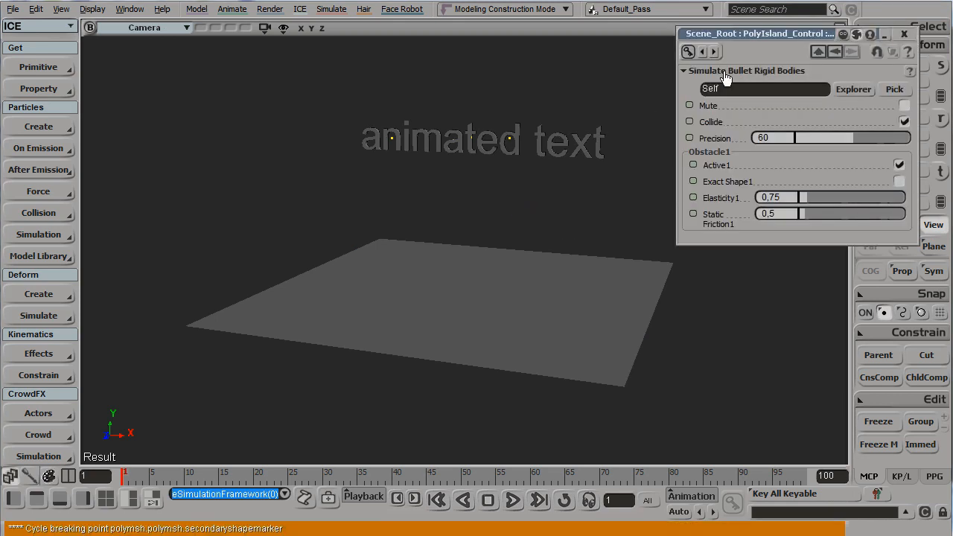
pyautogui.moveTo(779, 28); pyautogui.dragTo(689, 41)
pyautogui.moveTo(638, 244); pyautogui.dragTo(633, 258)
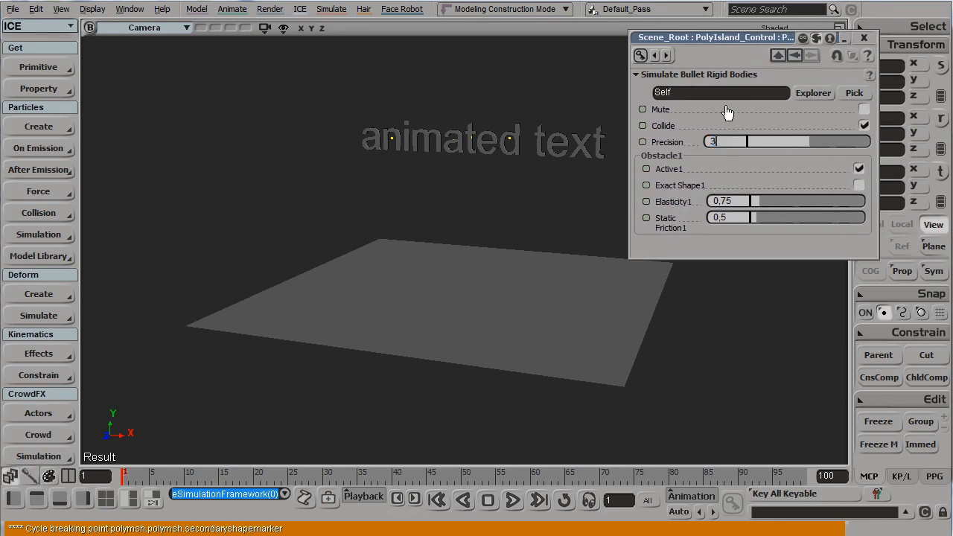
pyautogui.write('00')
pyautogui.press('Return')
pyautogui.click(864, 38)
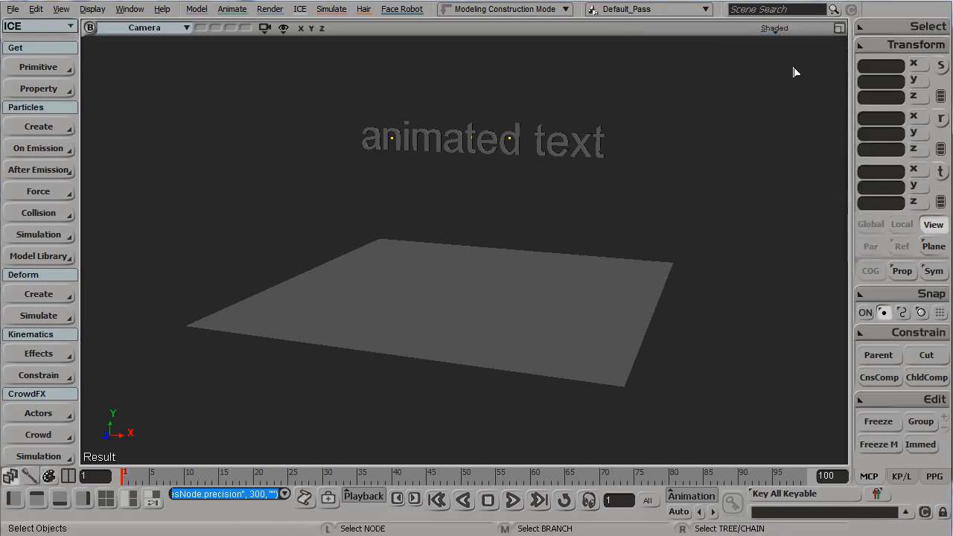
# - Play the simulation of the letters falling onto the grid and return to frame 1
pyautogui.press('Up')
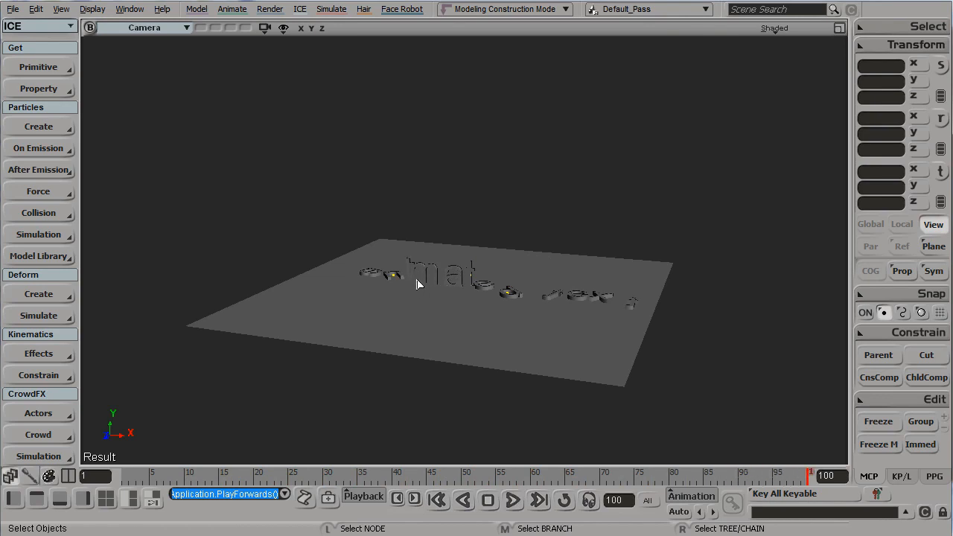
pyautogui.moveTo(353, 477); pyautogui.dragTo(199, 476)
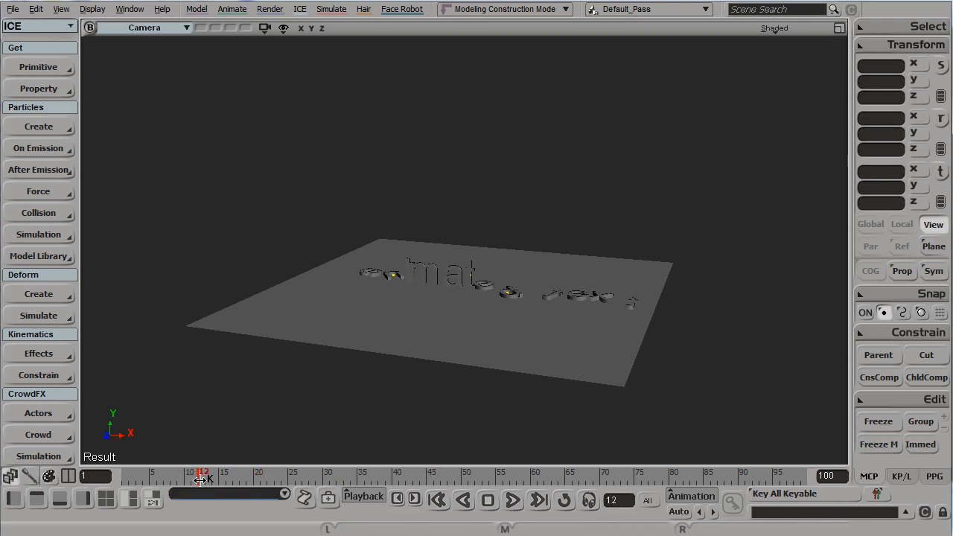
pyautogui.click(492, 505)
pyautogui.click(445, 502)
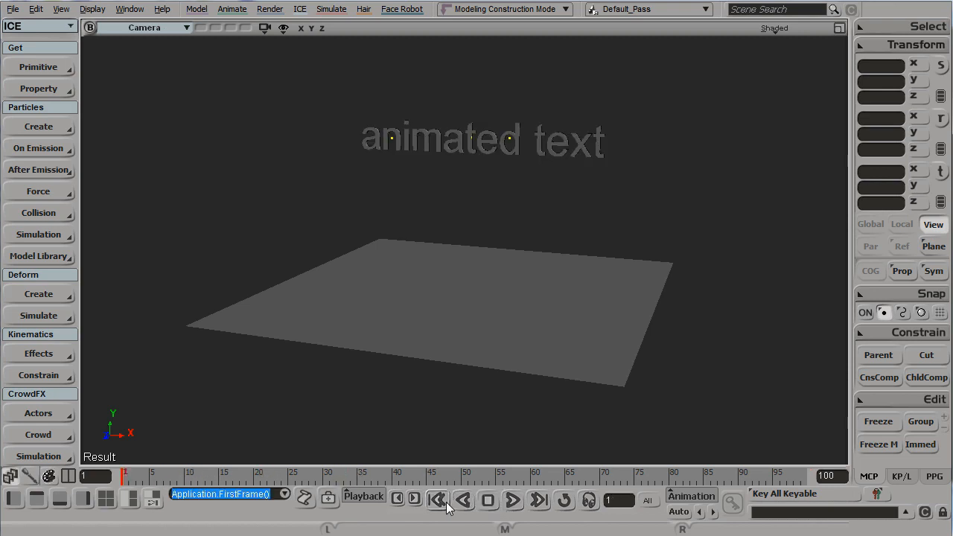
# - Select PolyIsland_Control in the explorer, open its ICE Tree view with the operator list shown, and display the ICEtree operator
pyautogui.hotkey('ctrl', 'z')
pyautogui.press('8')
pyautogui.click(592, 281)
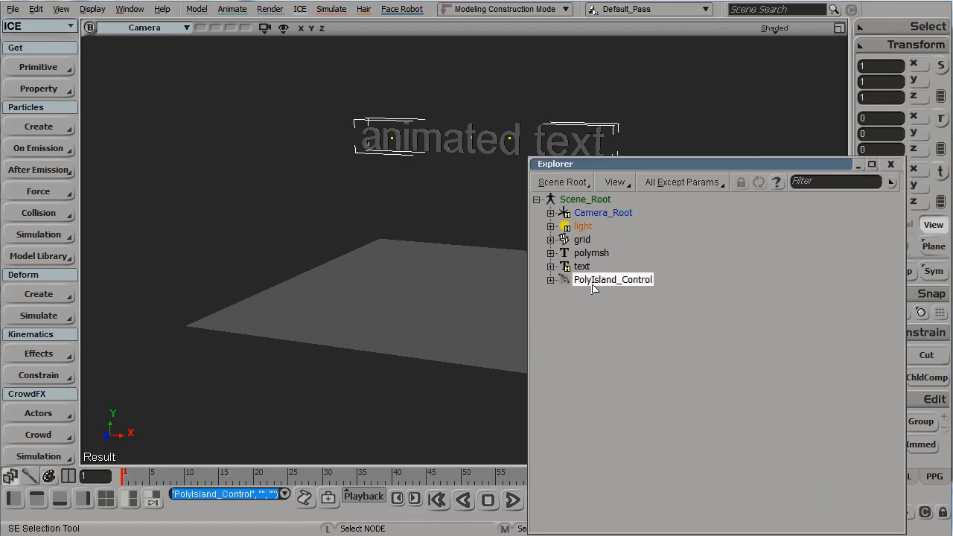
pyautogui.hotkey('alt', '9')
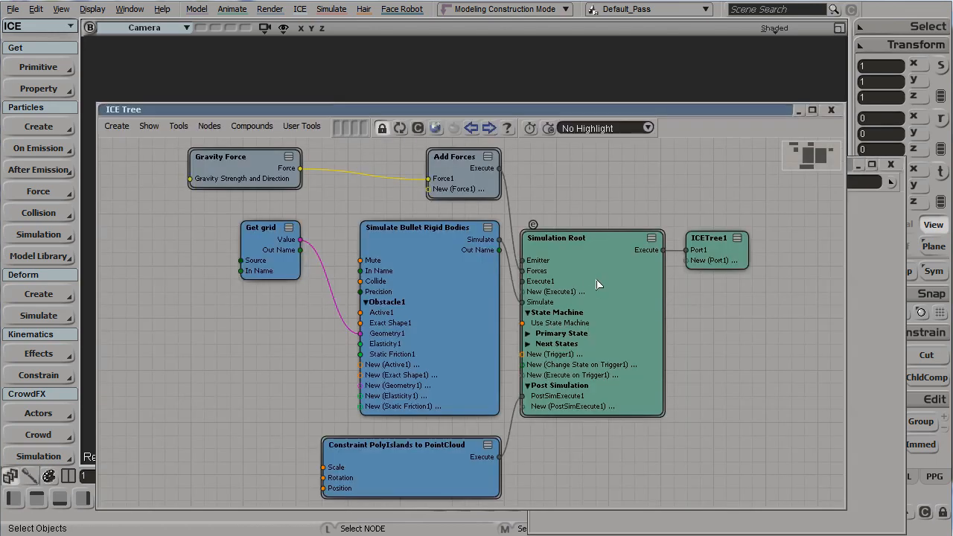
pyautogui.click(490, 129)
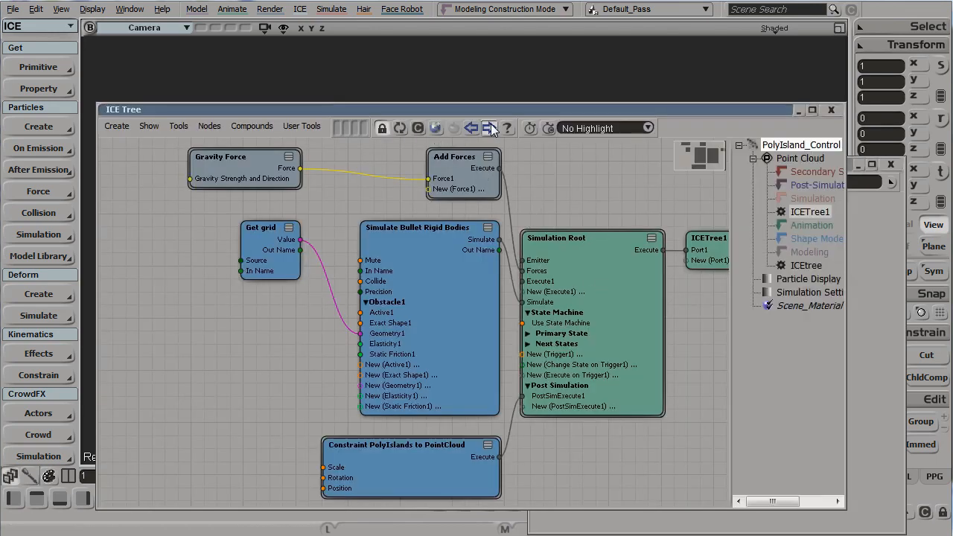
pyautogui.click(818, 266)
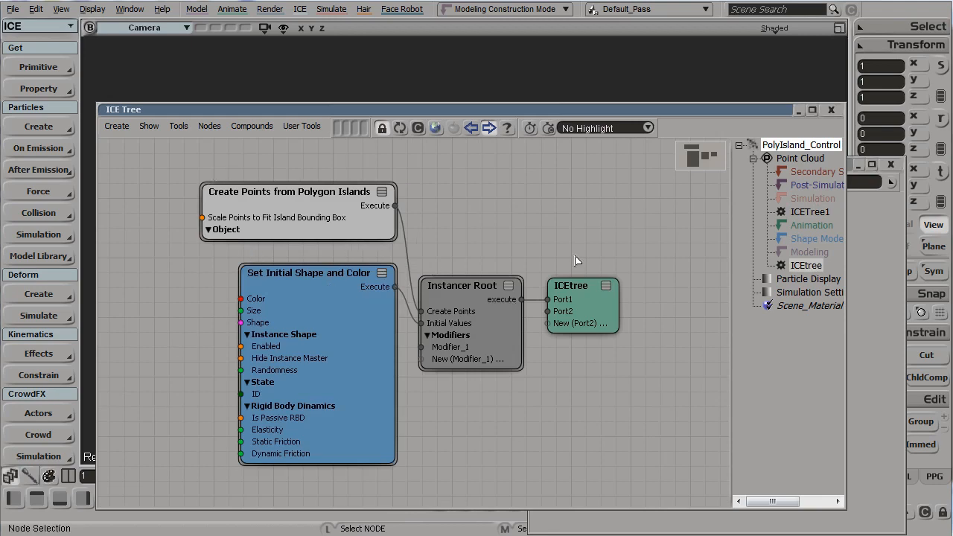
# - Move the Constraint PolyIslands to PointCloud node from ICETree1 into ICEtree and connect it to Port2
pyautogui.click(813, 216)
pyautogui.click(334, 480)
pyautogui.press('Delete')
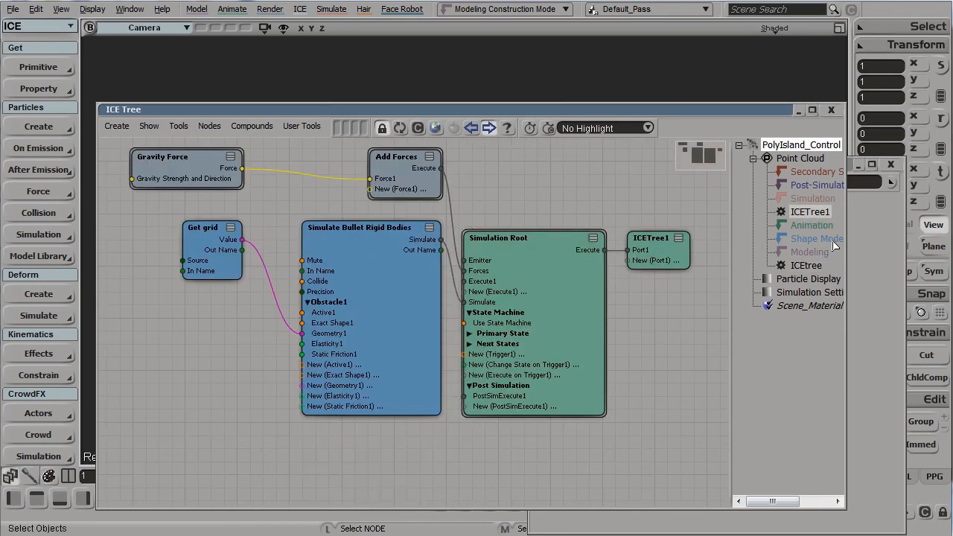
pyautogui.click(817, 266)
pyautogui.hotkey('ctrl', 'v')
pyautogui.moveTo(524, 378); pyautogui.dragTo(491, 452)
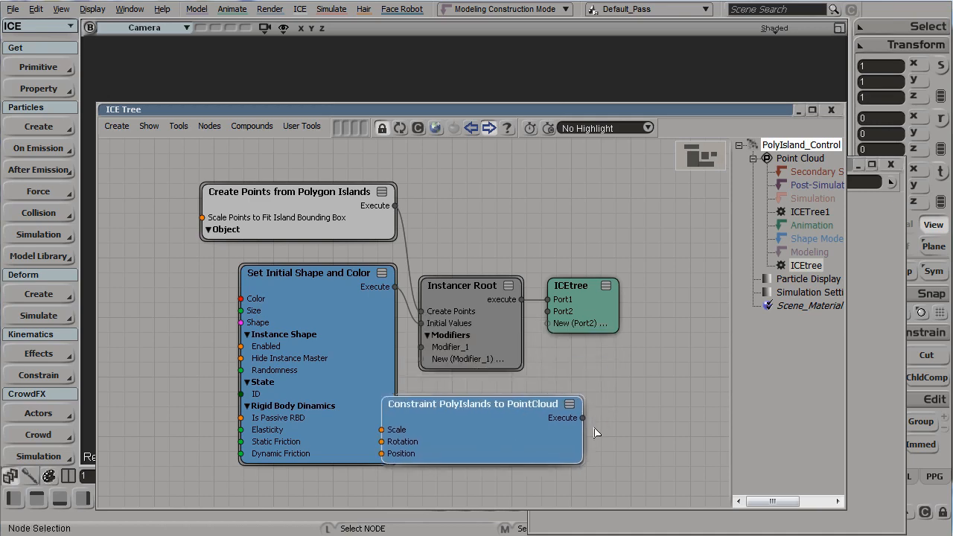
pyautogui.moveTo(582, 418); pyautogui.dragTo(548, 311)
pyautogui.moveTo(530, 420); pyautogui.dragTo(485, 475)
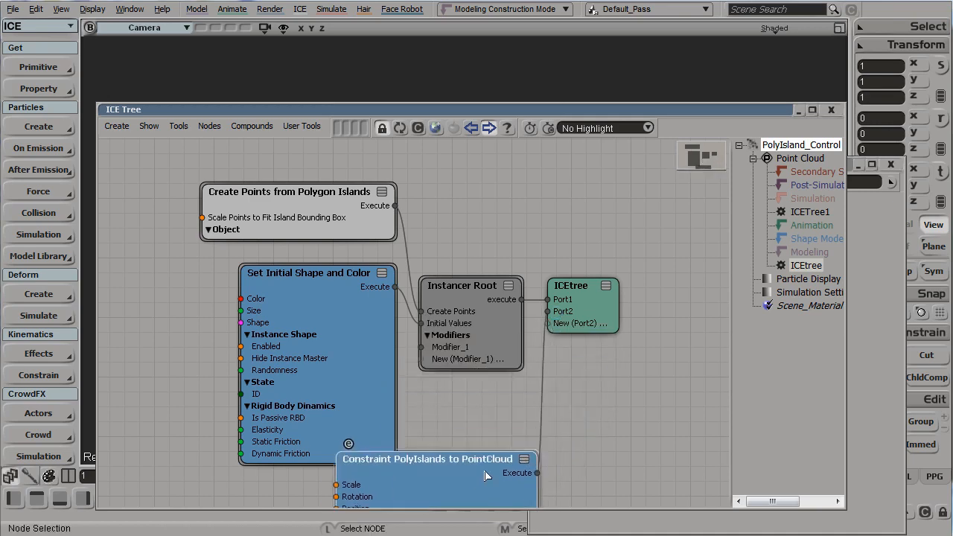
# - Delete ICETree1 and the simulation region from PolyIsland_Control's stack, and close the ICE Tree and explorer windows
pyautogui.click(822, 213)
pyautogui.press('Delete')
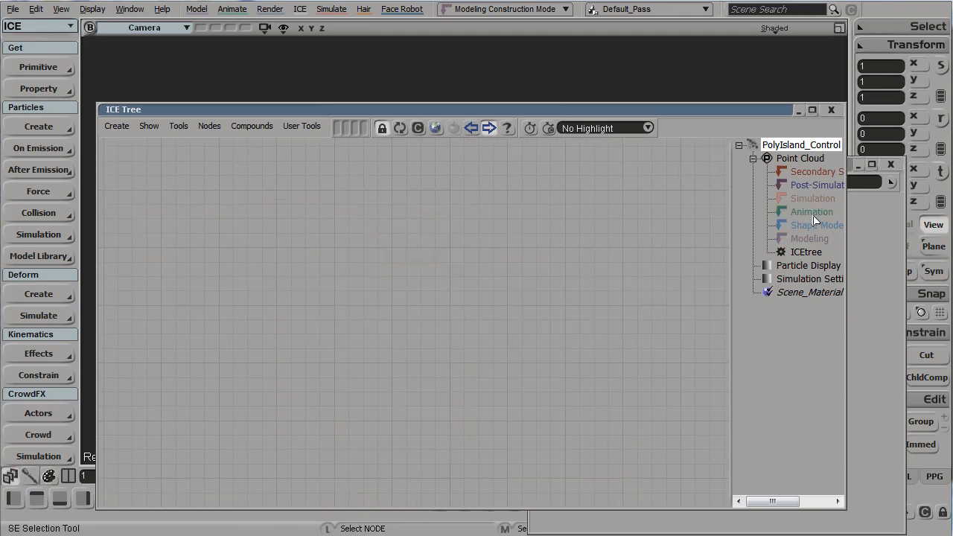
pyautogui.click(822, 200)
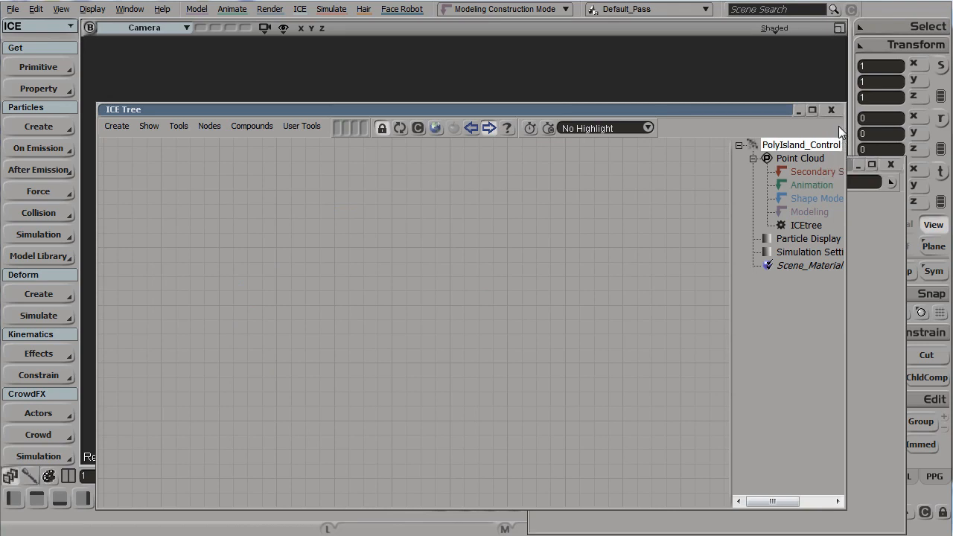
pyautogui.click(831, 110)
pyautogui.click(891, 163)
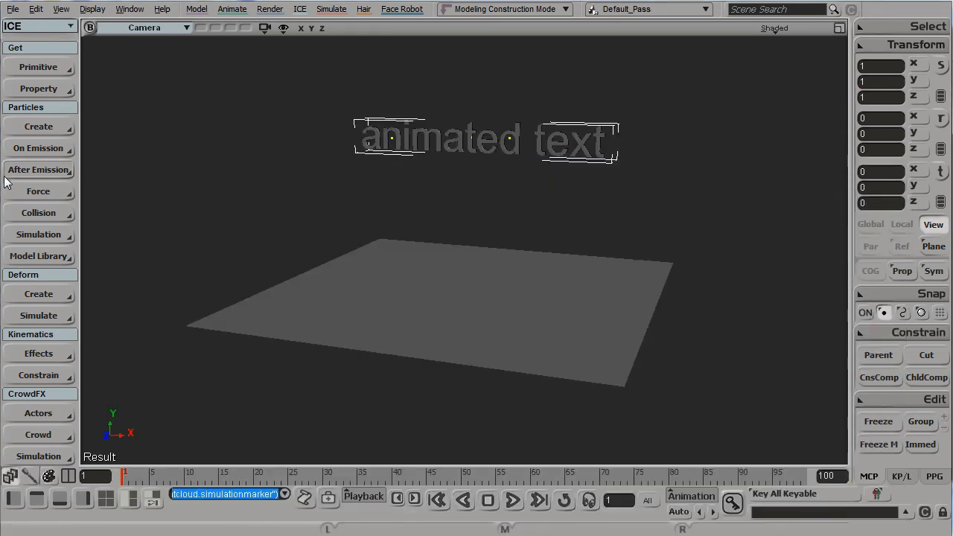
# - Apply Simulate when Triggered to PolyIsland_Control with the grid as collision object, and set the Bullet rigid body precision to 300
pyautogui.click(39, 125)
pyautogui.moveTo(154, 195)
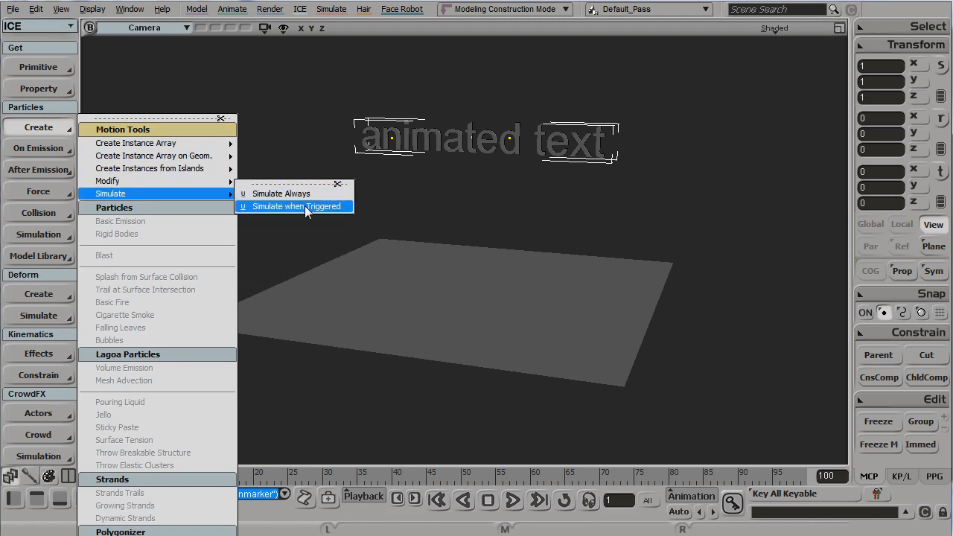
pyautogui.click(305, 206)
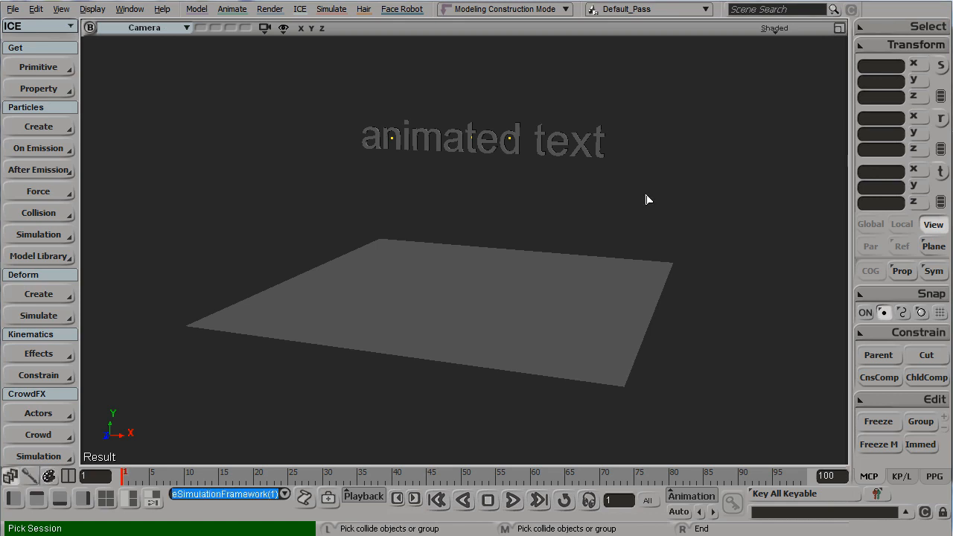
pyautogui.moveTo(730, 33); pyautogui.dragTo(794, 29)
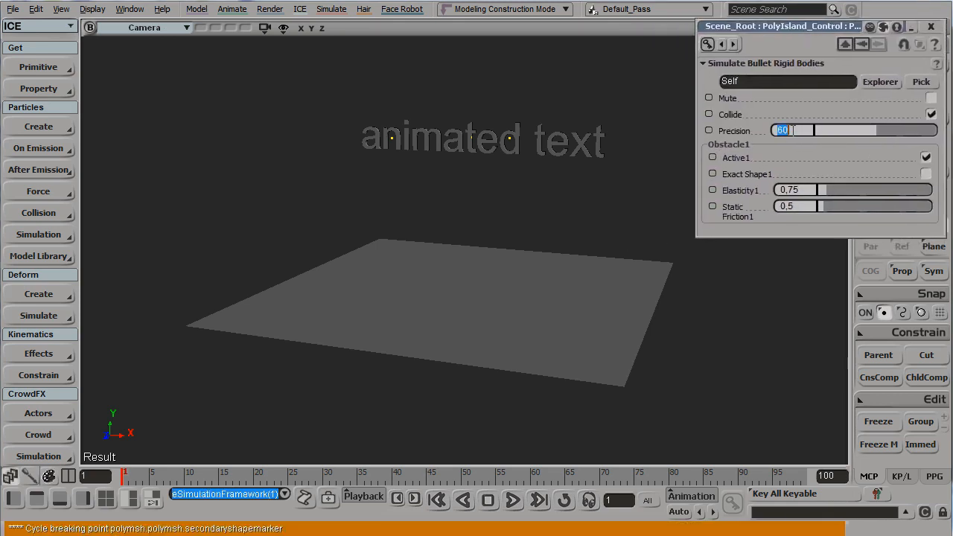
pyautogui.press('Return')
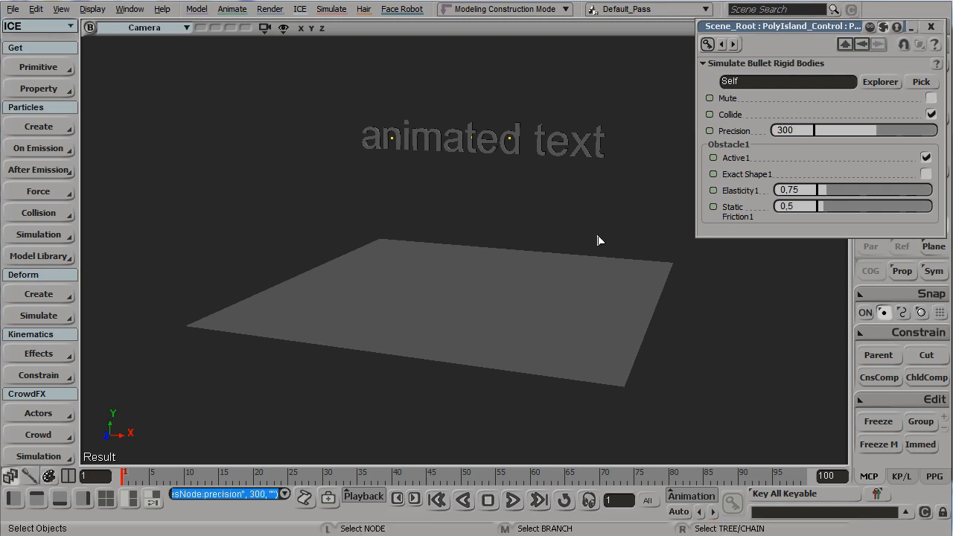
# - Play and stop the triggered simulation, close the rigid body properties and select the text mesh
pyautogui.click(516, 501)
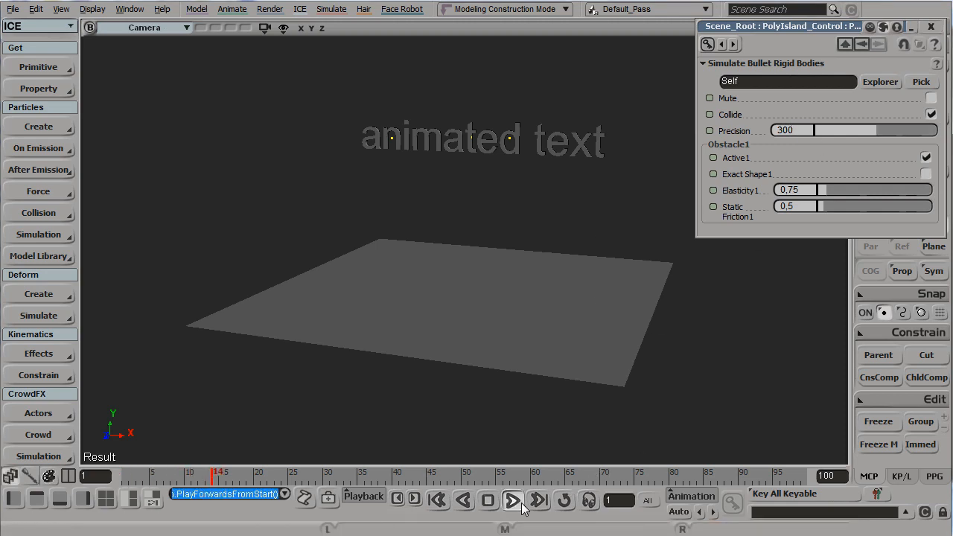
pyautogui.click(513, 502)
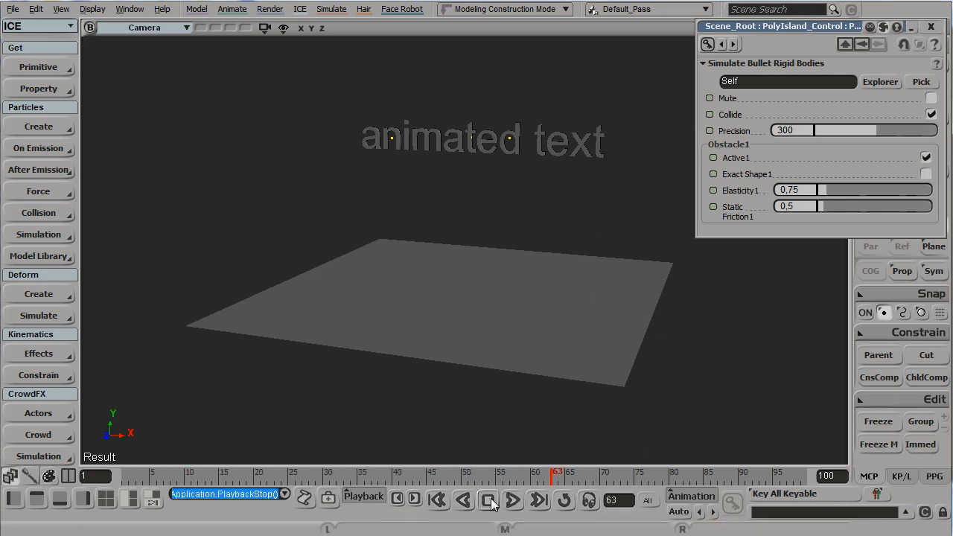
pyautogui.click(930, 26)
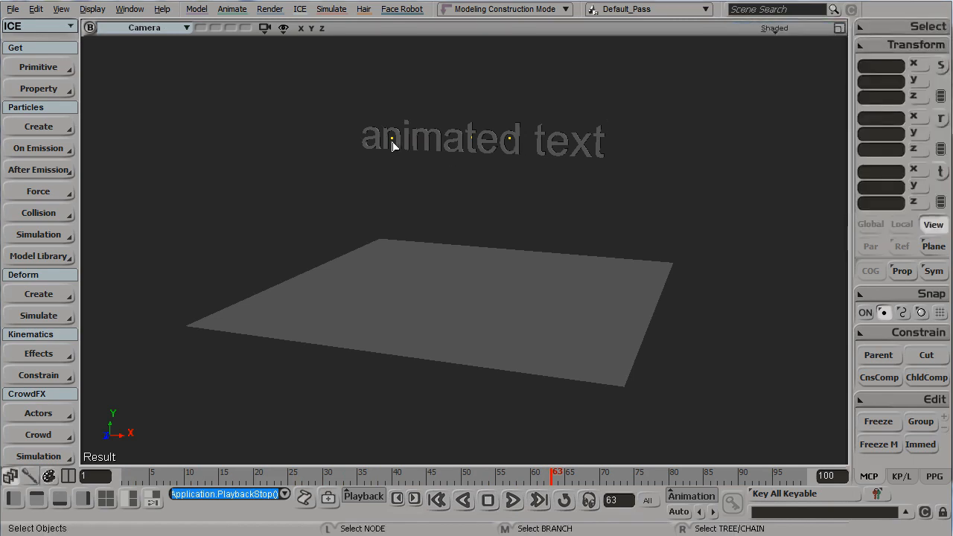
pyautogui.click(393, 142)
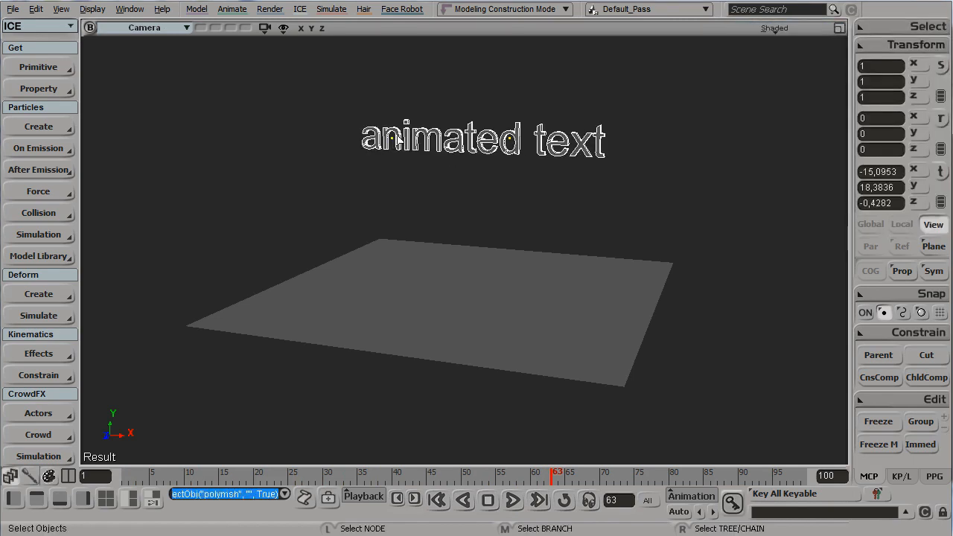
# - Select PolyIsland_Control in the scene explorer and restore the multi-view layout with a full-height Camera view
pyautogui.press('8')
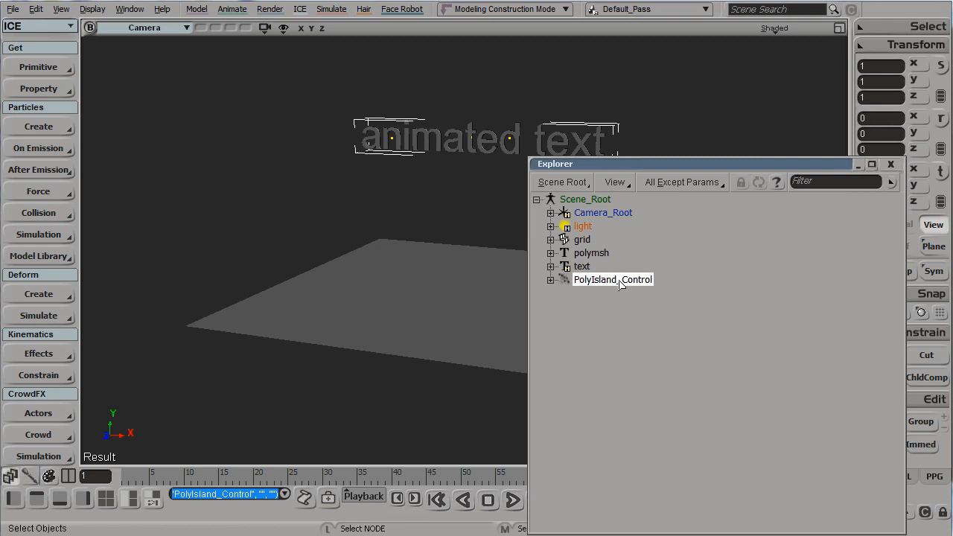
pyautogui.click(891, 164)
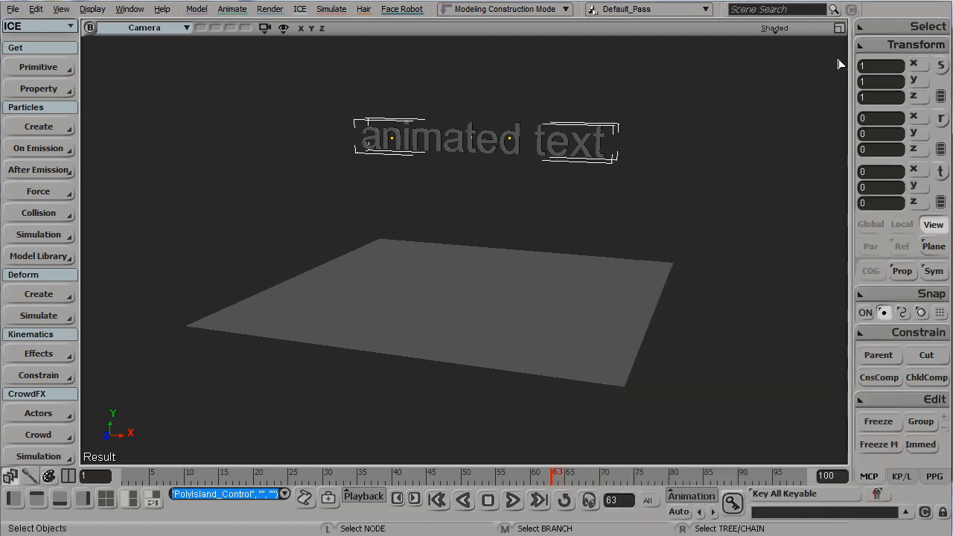
pyautogui.click(839, 27)
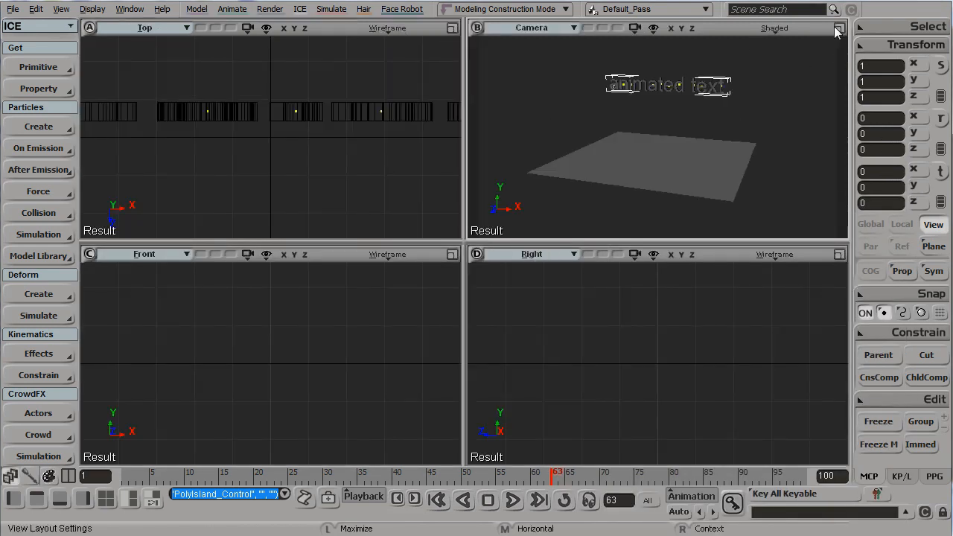
pyautogui.rightClick(838, 28)
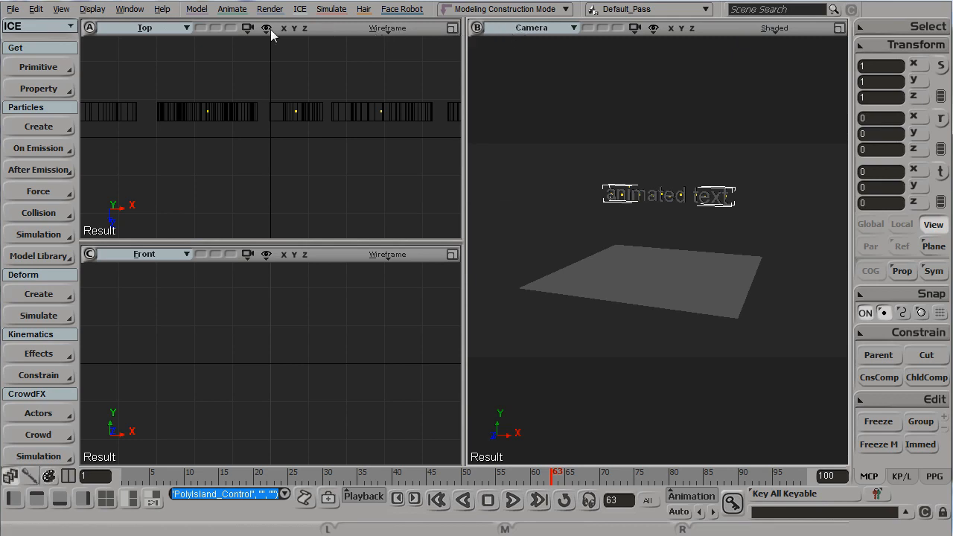
# - Replace the Top view with a full-height ICE Tree view and load PolyIsland_Control's tree into it
pyautogui.click(147, 28)
pyautogui.click(178, 209)
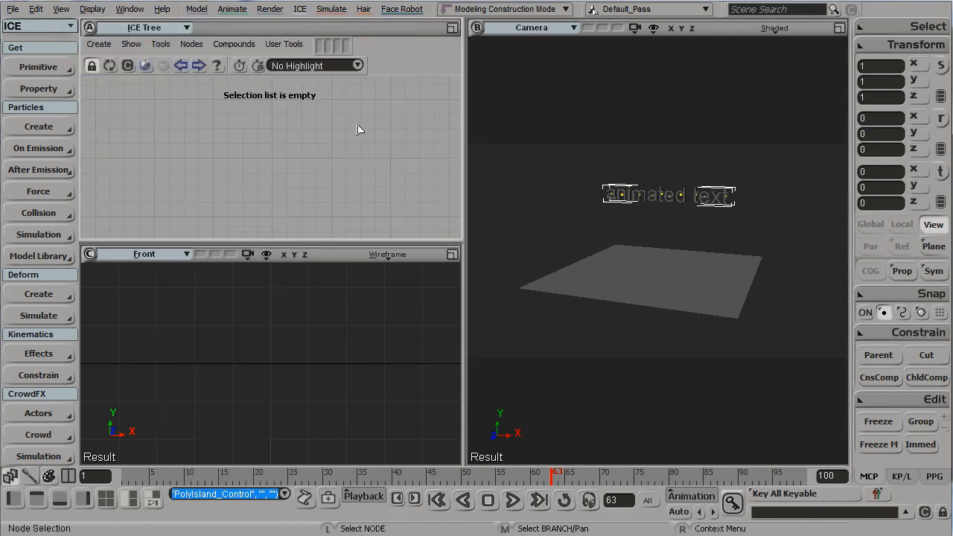
pyautogui.rightClick(452, 28)
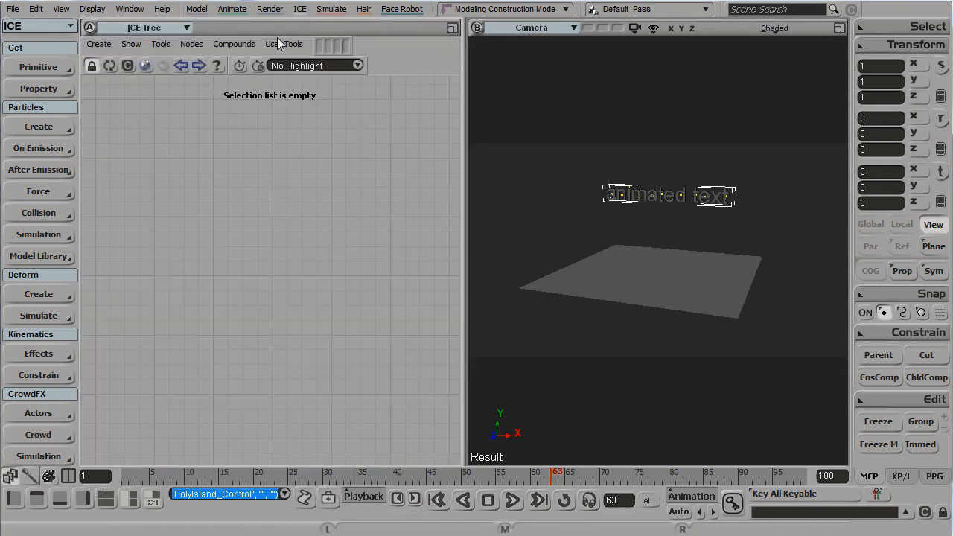
pyautogui.click(104, 66)
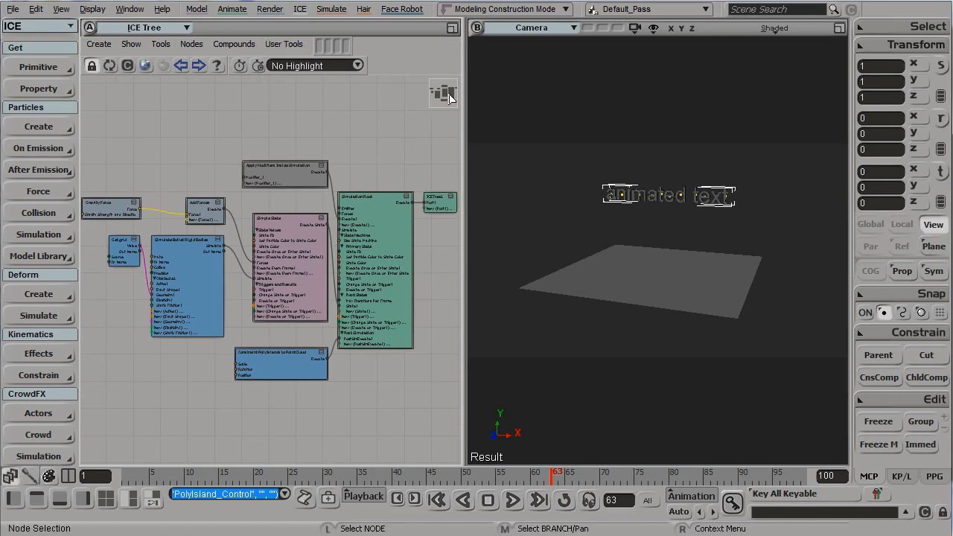
# - Move the Simulation Root node higher in the ICE Tree, level with Apply Modifiers Inside Simulation, and examine its state machine connections
pyautogui.click(454, 29)
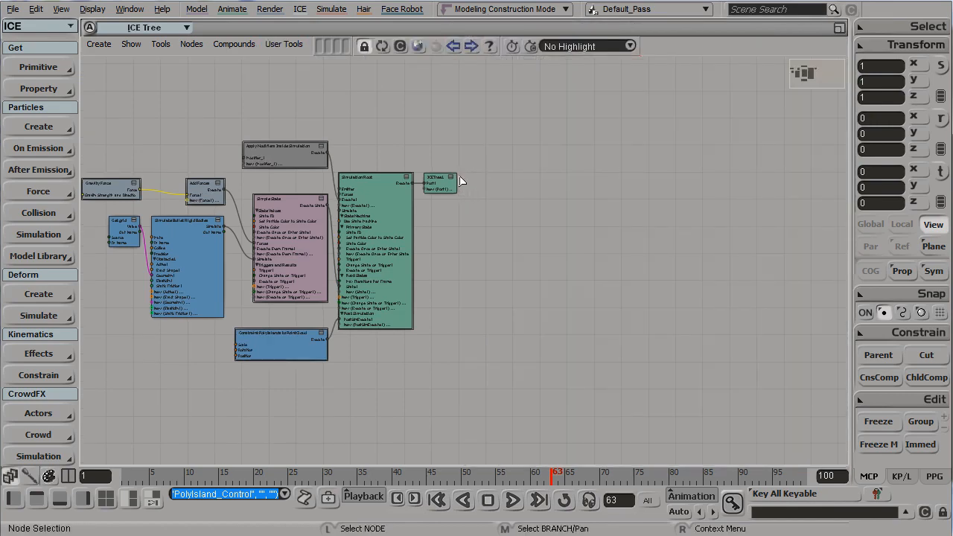
pyautogui.press('a')
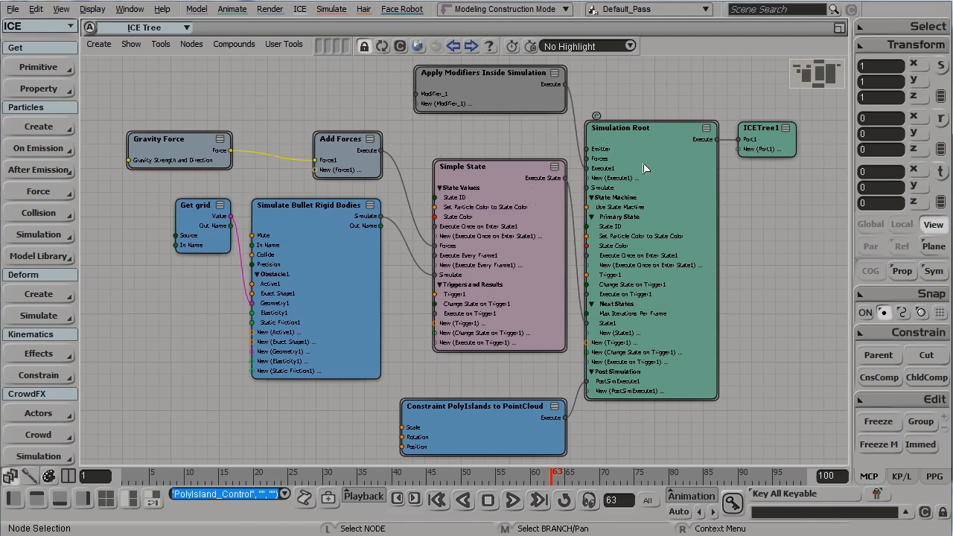
pyautogui.moveTo(645, 169); pyautogui.dragTo(644, 116)
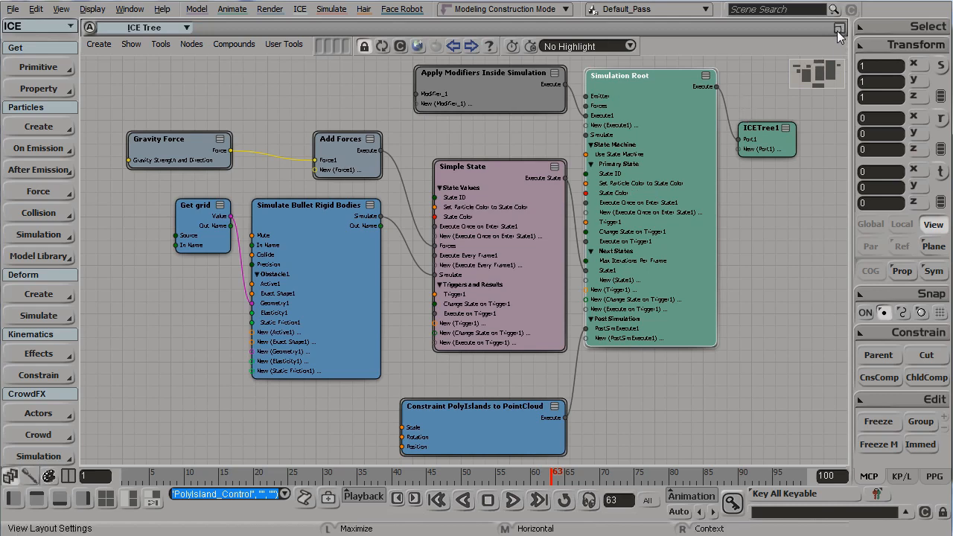
pyautogui.scroll(1, 618, 208)
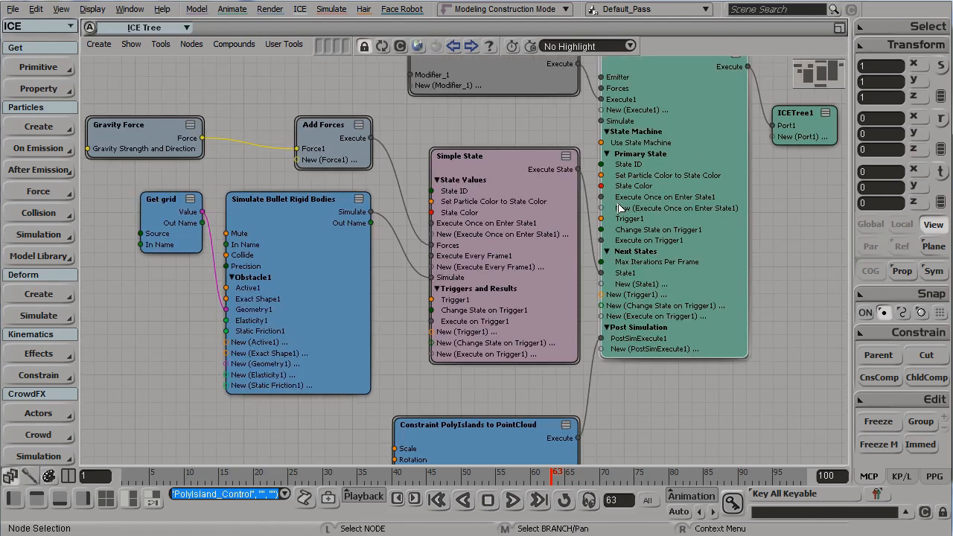
pyautogui.scroll(1, 618, 208)
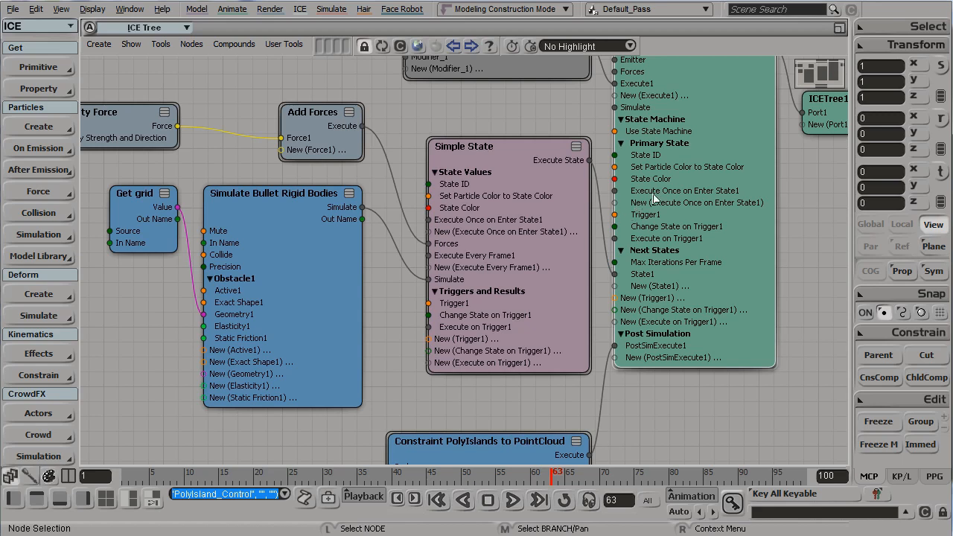
pyautogui.click(840, 29)
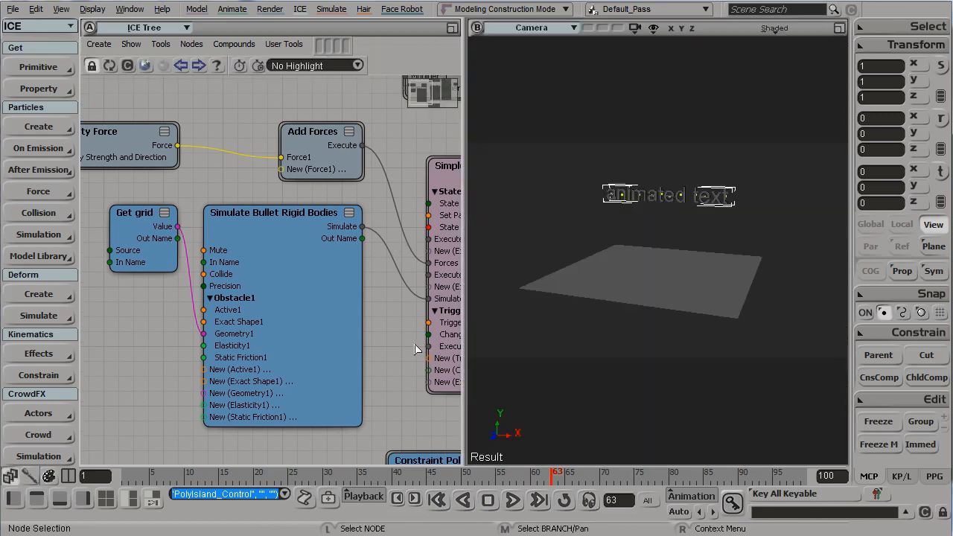
# - Test the simulation with Trigger1 temporarily enabled in the Simulation Root properties, and close the properties
pyautogui.moveTo(414, 349); pyautogui.dragTo(31, 396, button='middle')
pyautogui.click(306, 312)
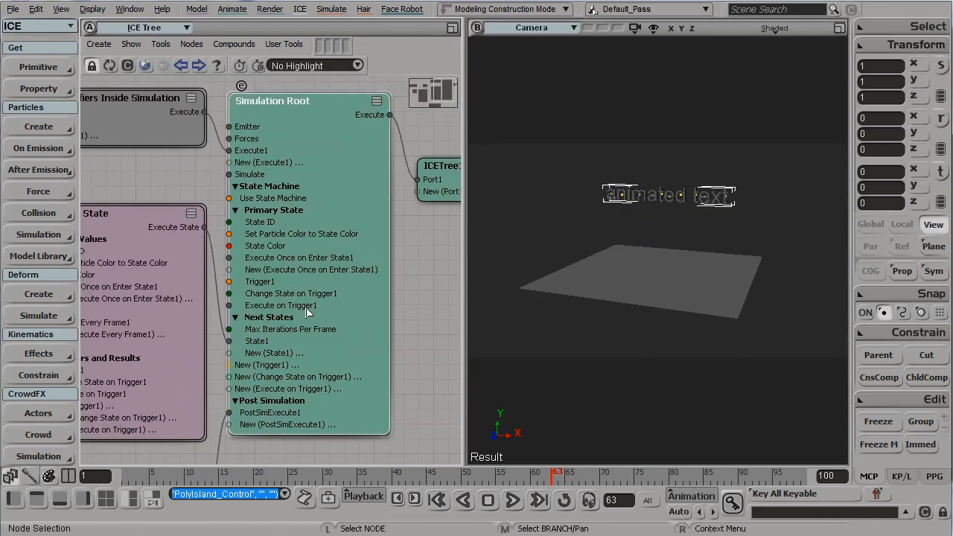
pyautogui.doubleClick(341, 294)
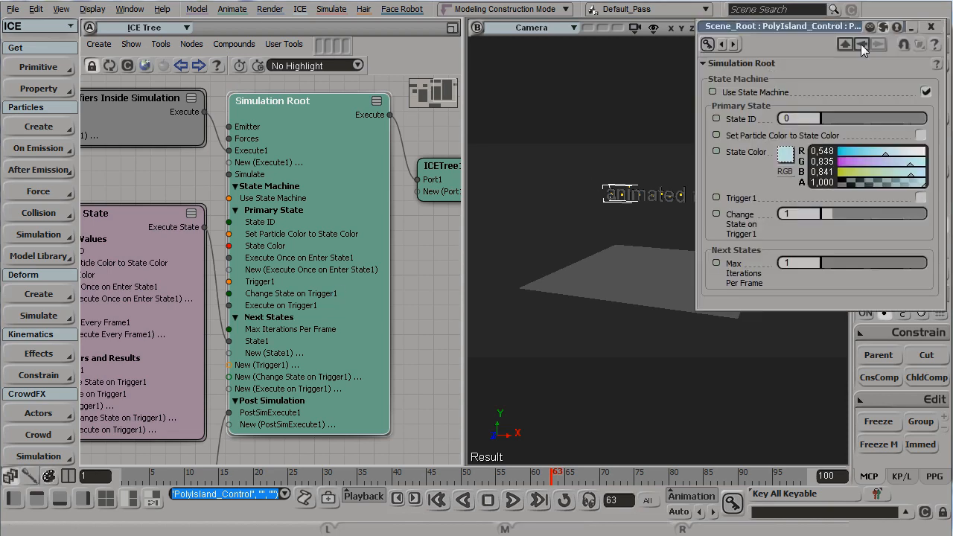
pyautogui.moveTo(767, 28); pyautogui.dragTo(288, 71)
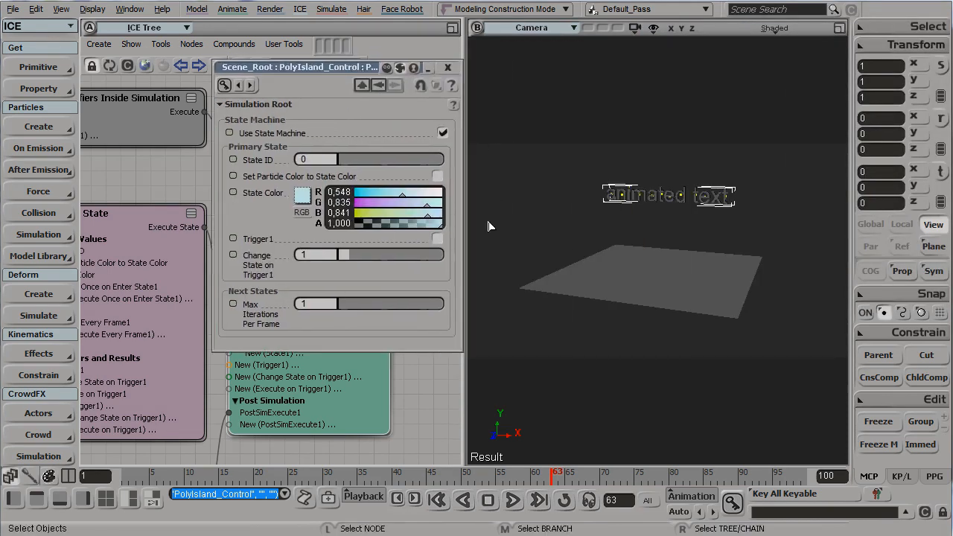
pyautogui.click(437, 238)
pyautogui.click(512, 499)
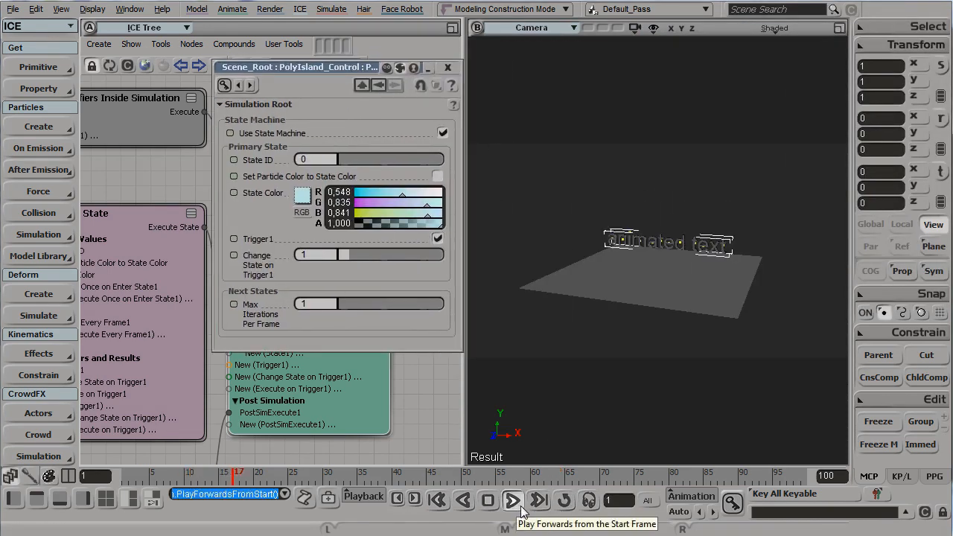
pyautogui.click(514, 501)
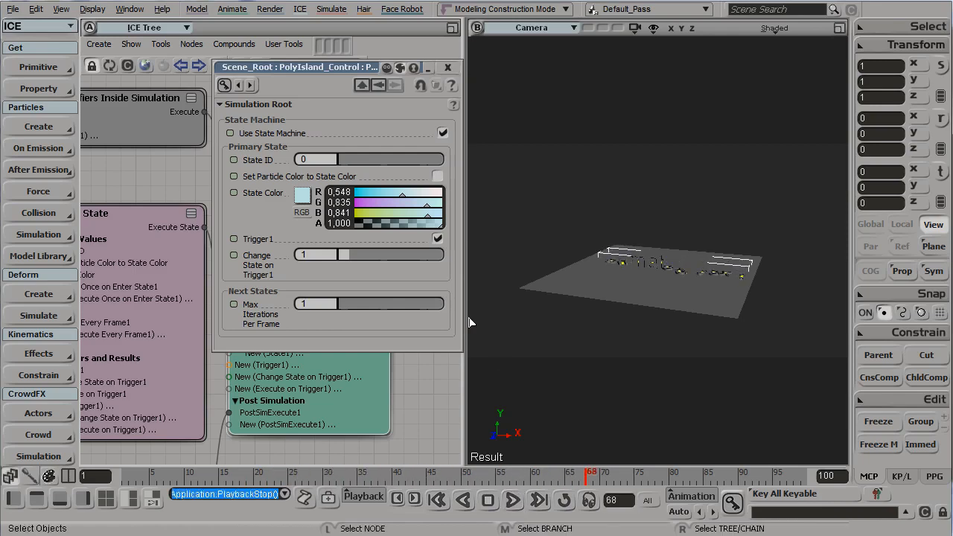
pyautogui.click(438, 239)
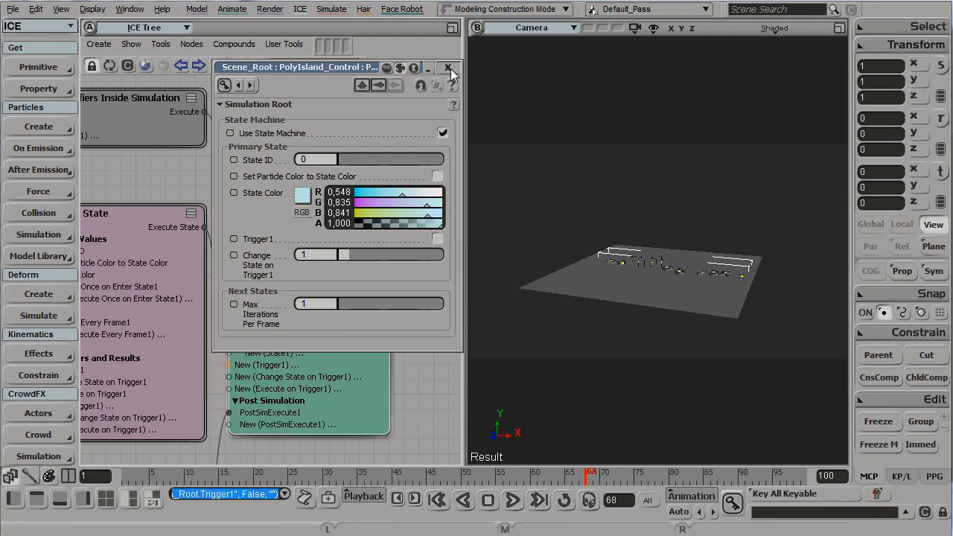
pyautogui.click(448, 68)
# - Move the Simple State, force and rigid body nodes lower in the ICE Tree, and show the explorer with an enlarged ICE node list
pyautogui.click(452, 29)
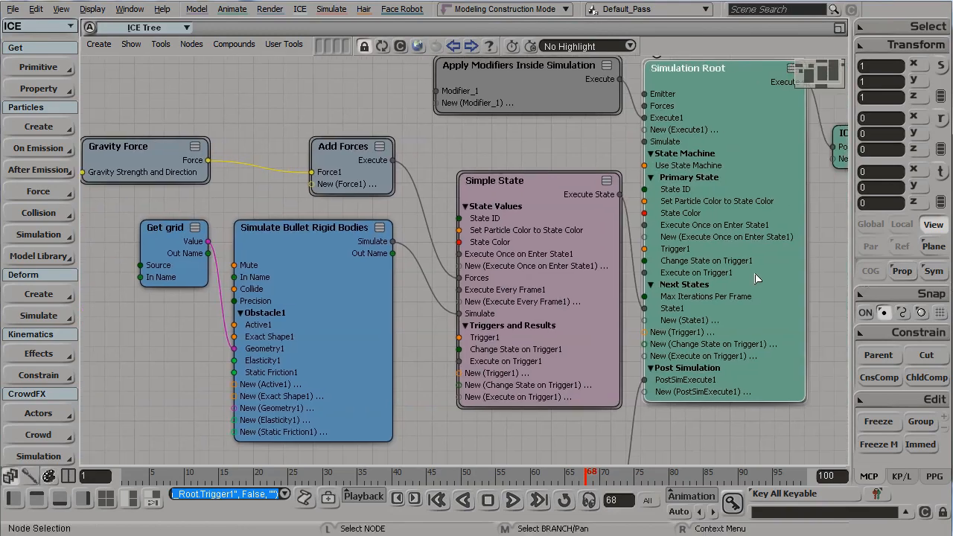
pyautogui.moveTo(581, 236); pyautogui.dragTo(570, 315, button='middle')
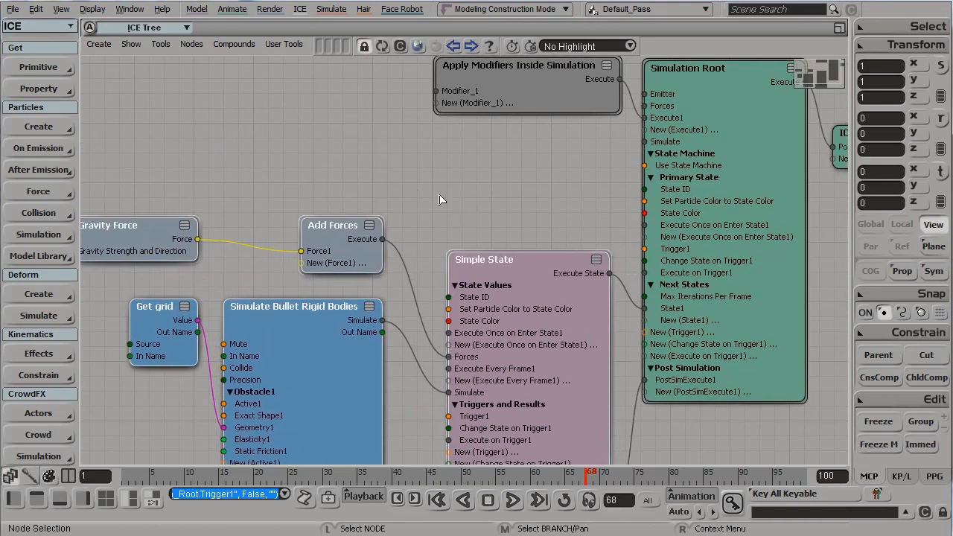
pyautogui.click(67, 476)
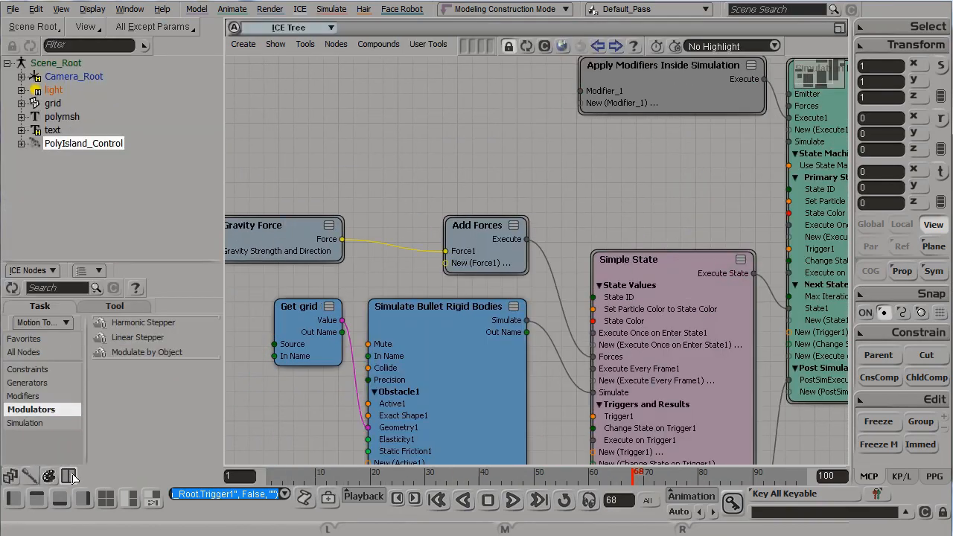
pyautogui.moveTo(103, 261); pyautogui.dragTo(73, 178)
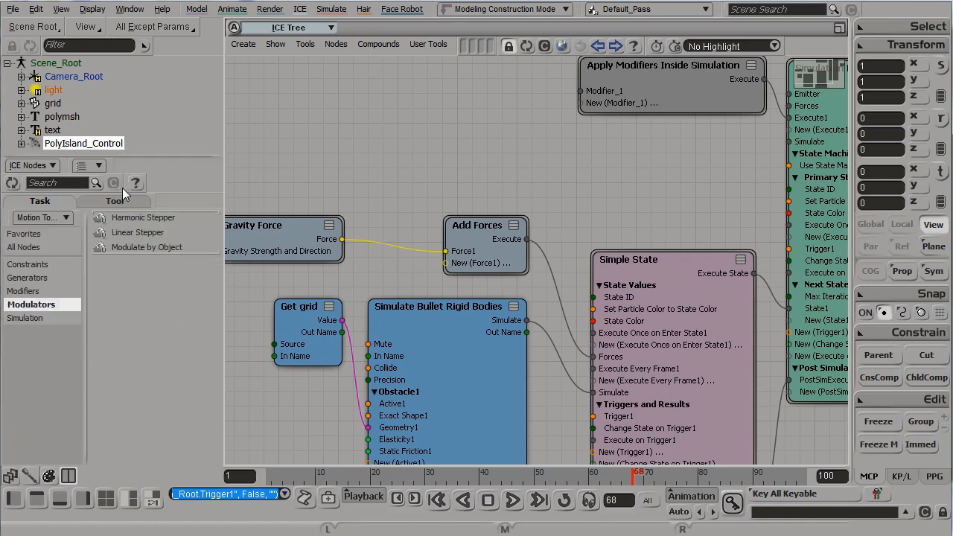
# - Search the ICE nodes for "test", add Test Inside Null and connect its Result to Trigger1 of Simulation Root
pyautogui.write('test')
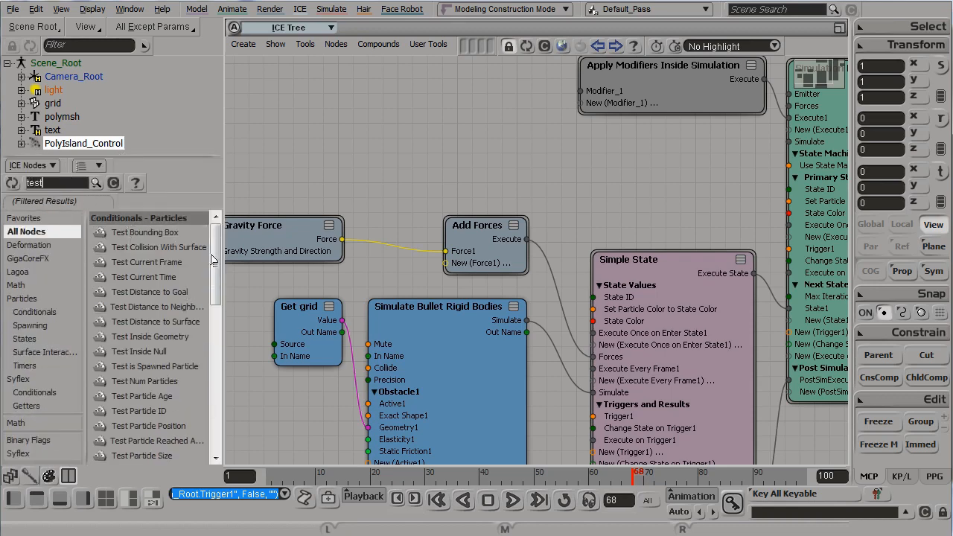
pyautogui.moveTo(213, 259); pyautogui.dragTo(220, 289)
pyautogui.moveTo(146, 250); pyautogui.dragTo(615, 161)
pyautogui.moveTo(727, 137); pyautogui.dragTo(494, 153, button='middle')
pyautogui.moveTo(486, 196); pyautogui.dragTo(559, 249)
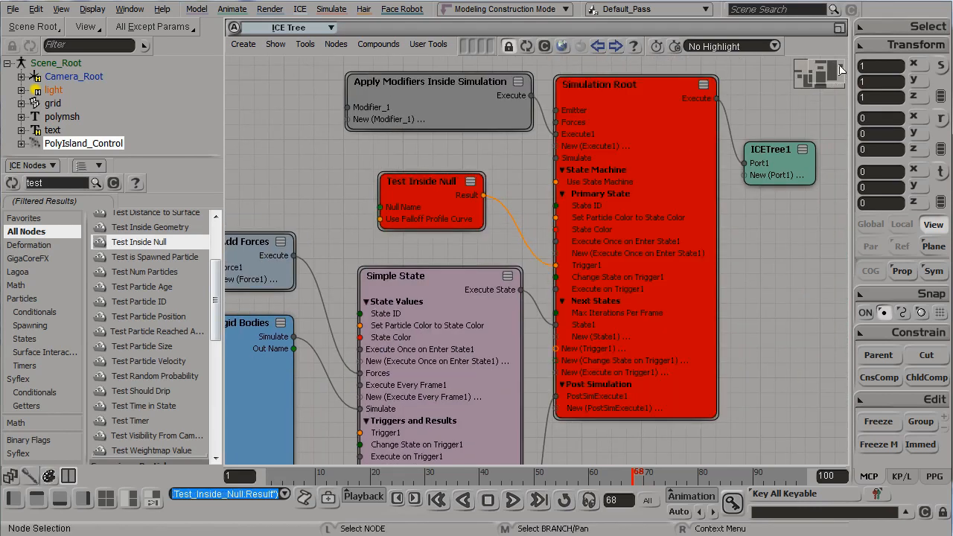
# - Rewind to frame 1 and create a null displayed with an enlarged Box icon
pyautogui.click(840, 28)
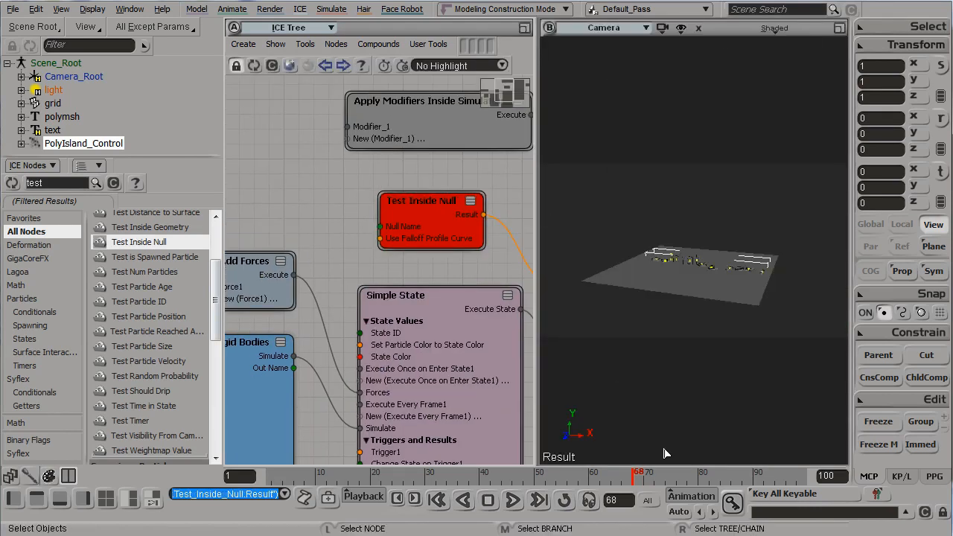
pyautogui.click(437, 500)
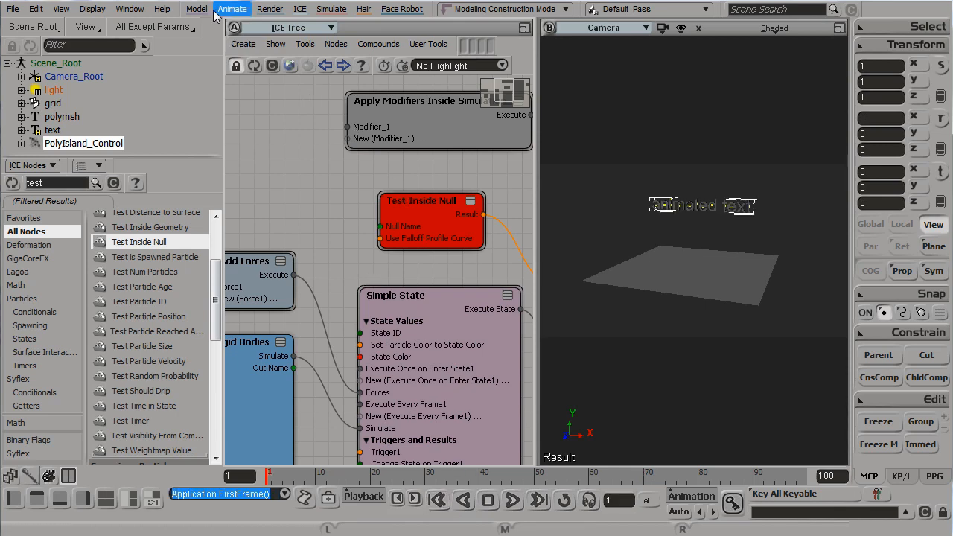
pyautogui.click(839, 28)
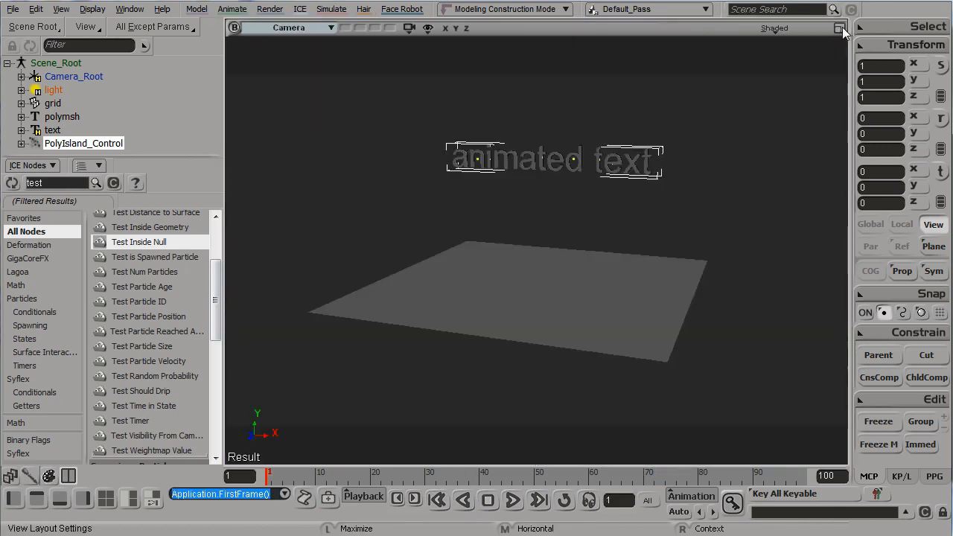
pyautogui.click(237, 11)
pyautogui.moveTo(249, 45)
pyautogui.click(335, 49)
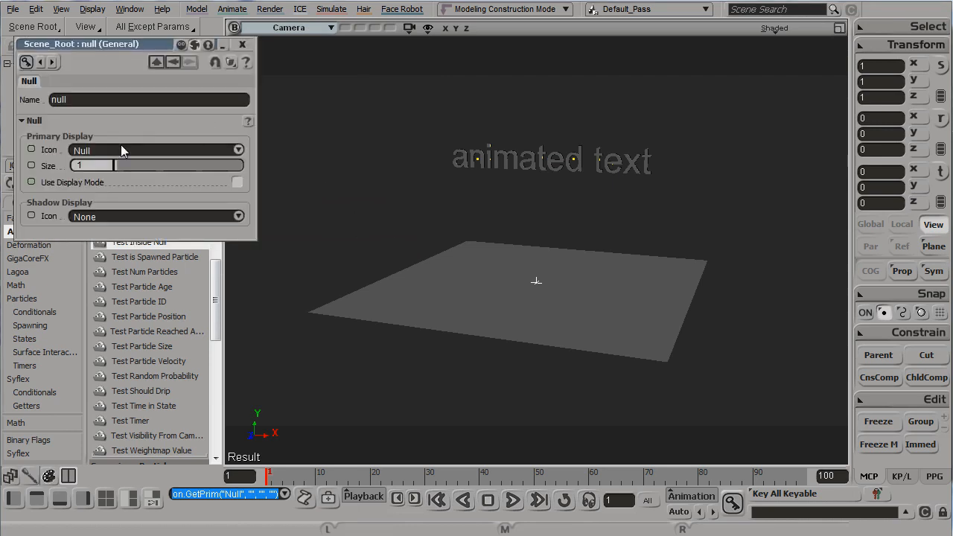
pyautogui.click(120, 150)
pyautogui.click(114, 182)
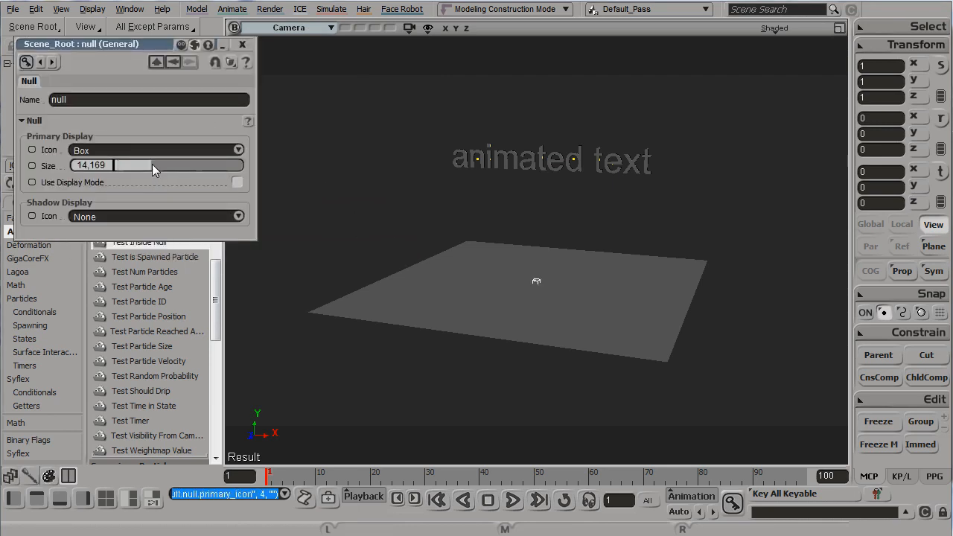
pyautogui.moveTo(152, 163); pyautogui.dragTo(158, 164)
# - Move the null just beyond the end of the text, to about X 29.4 and Y 20.5, and close its properties
pyautogui.press('v')
pyautogui.moveTo(573, 267); pyautogui.dragTo(771, 147)
pyautogui.click(242, 45)
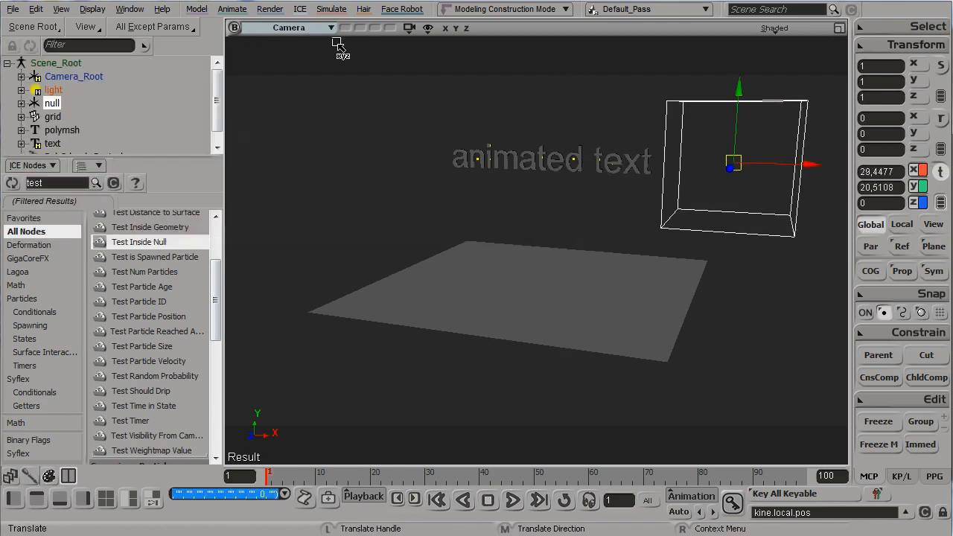
# - Bring the null into the ICE Tree and connect its Out Name to Null Name of Test Inside Null
pyautogui.click(839, 29)
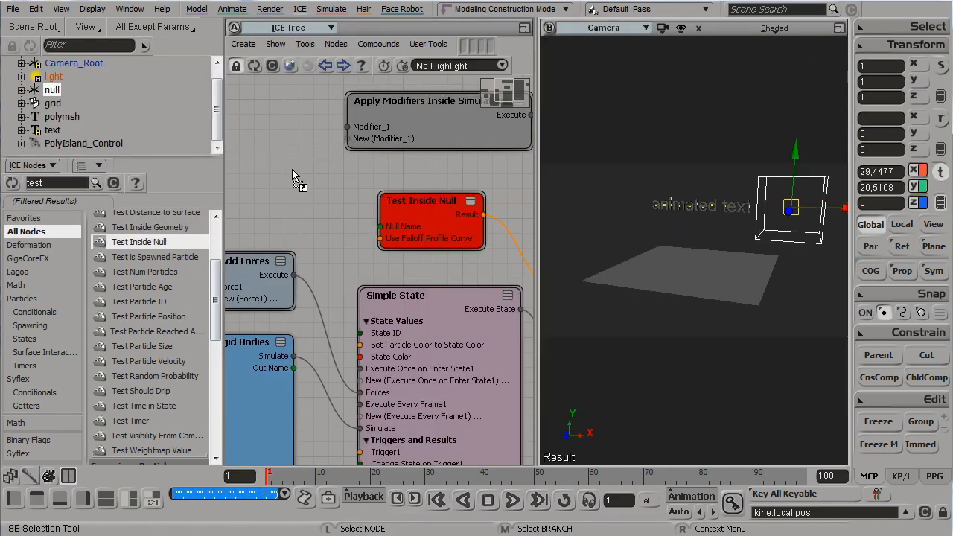
pyautogui.moveTo(293, 176); pyautogui.dragTo(293, 176)
pyautogui.moveTo(360, 204); pyautogui.dragTo(381, 226)
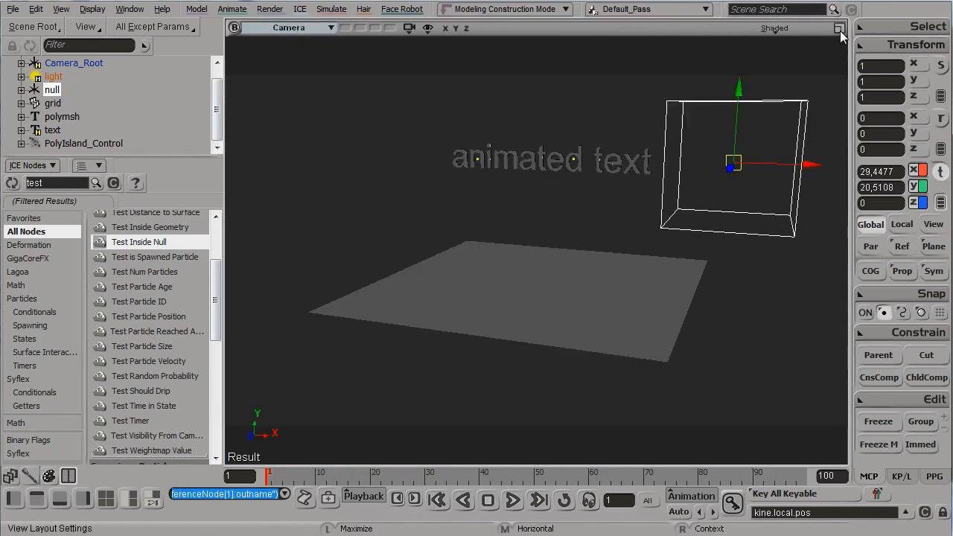
# - Play the simulation while moving the box null across the text to about X -22.5 and Y 33.5
pyautogui.click(839, 29)
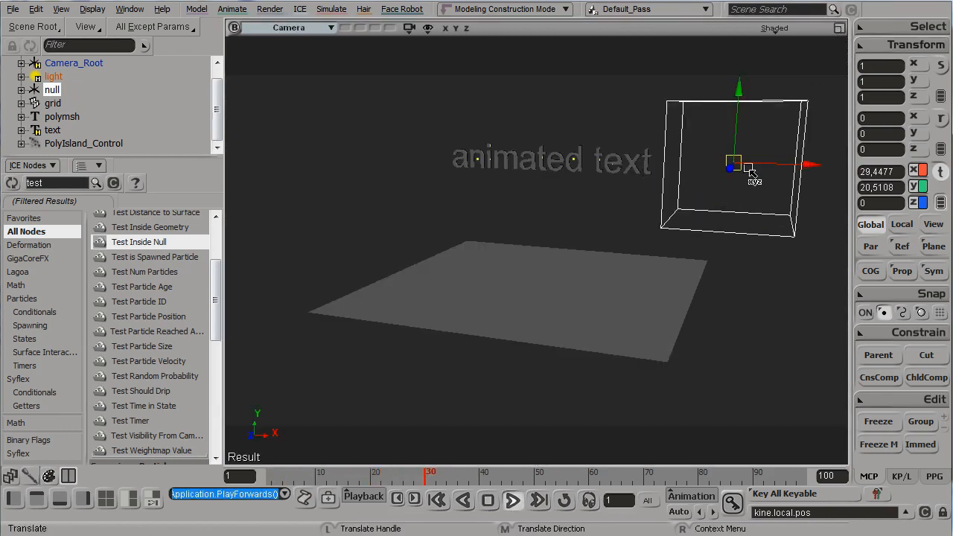
pyautogui.moveTo(794, 120); pyautogui.dragTo(476, 39)
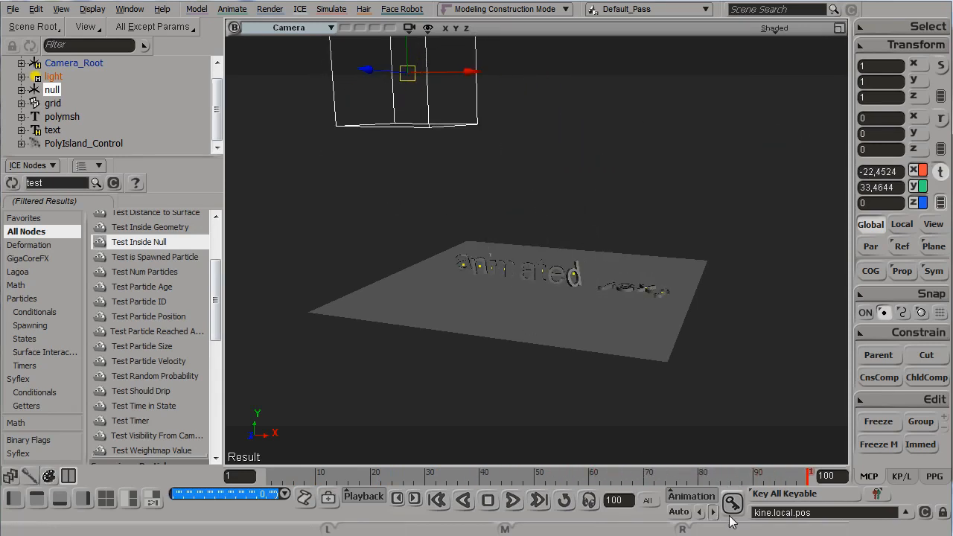
# - Extend the timeline's end frame to 1000 and return to frame 1
pyautogui.click(828, 476)
pyautogui.write('1000')
pyautogui.press('Return')
pyautogui.press('Home')
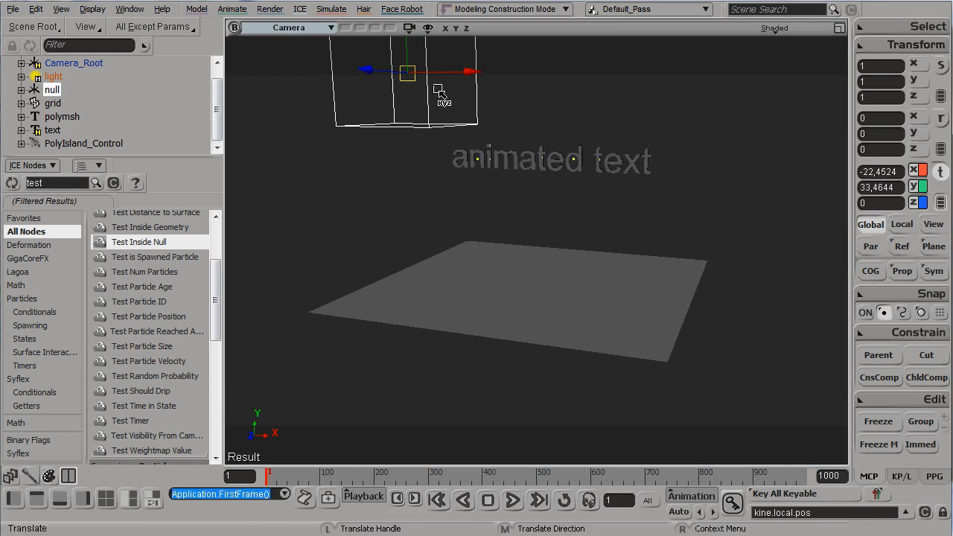
# - Play the simulation while moving the box null across the text to about X 29 and Y 23.1, and rewind to frame 1
pyautogui.press('Up')
pyautogui.moveTo(420, 58); pyautogui.dragTo(747, 132)
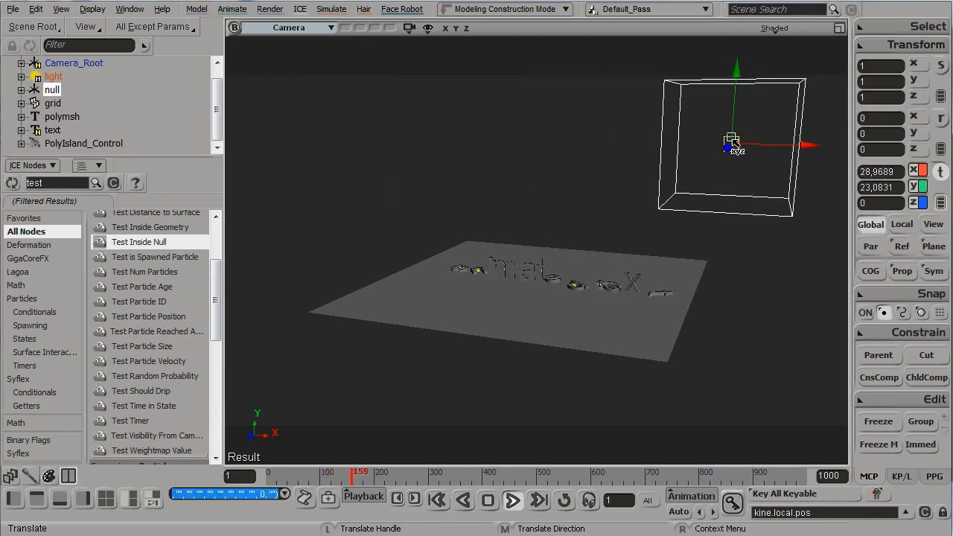
pyautogui.press('Escape')
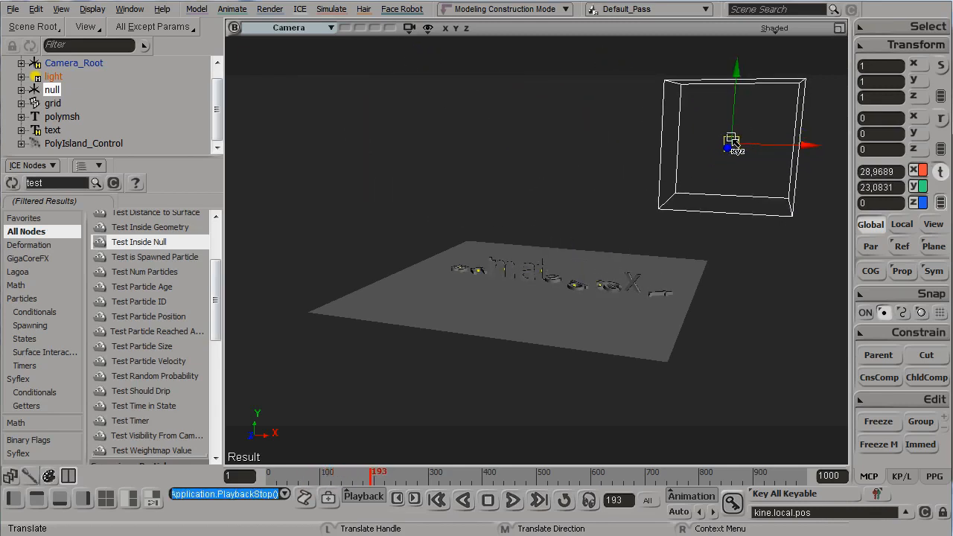
pyautogui.press('Home')
pyautogui.press('space')
# - Add a Modify by Harmonic Steps node to the ICE Tree and connect its Execute output to Modifier_1 of Apply Modifiers Inside Simulation
pyautogui.click(839, 29)
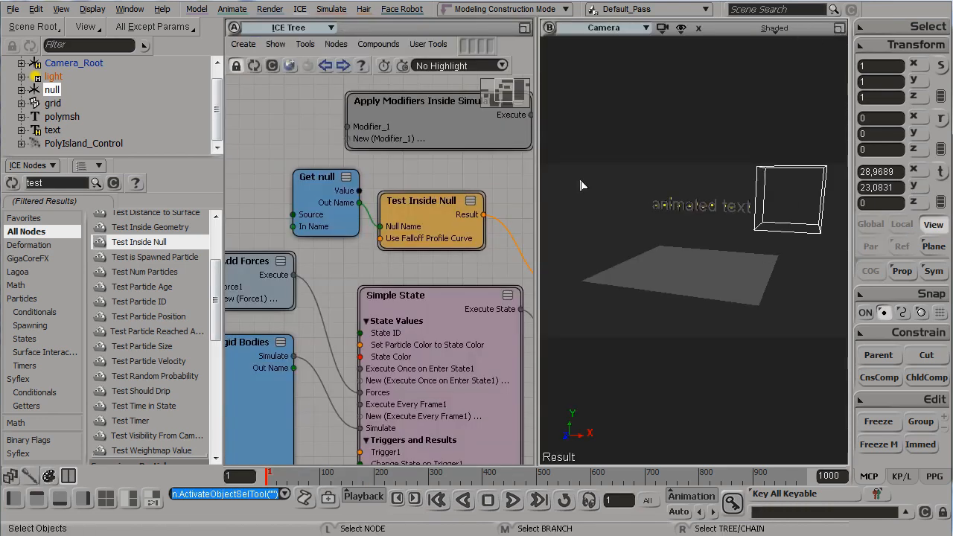
pyautogui.scroll(-2, 402, 165)
pyautogui.press('s')
pyautogui.moveTo(385, 170); pyautogui.dragTo(348, 166)
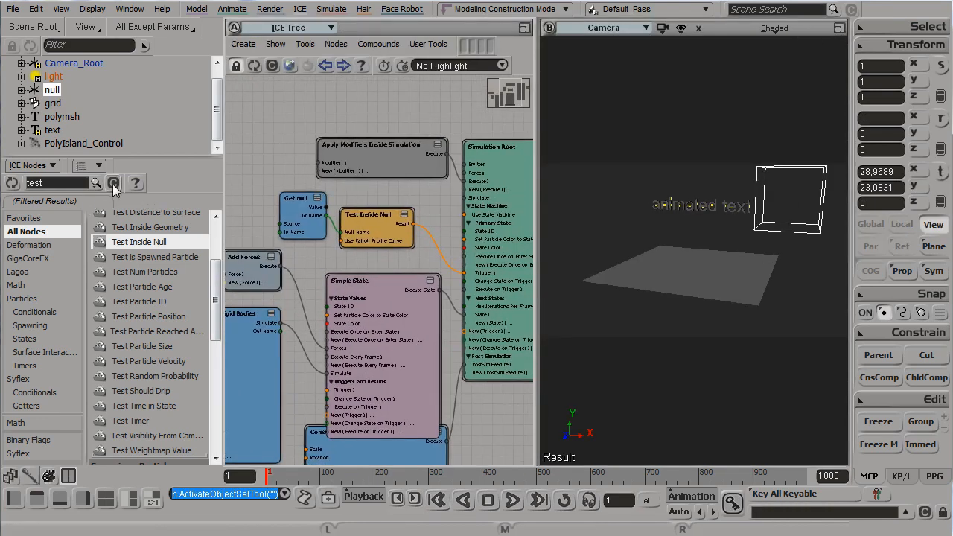
pyautogui.click(113, 184)
pyautogui.click(45, 279)
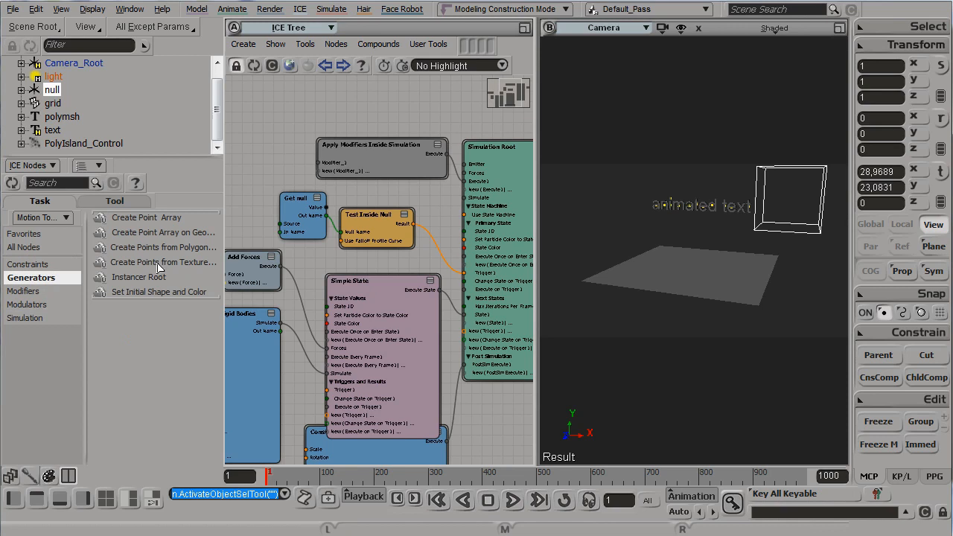
pyautogui.click(34, 291)
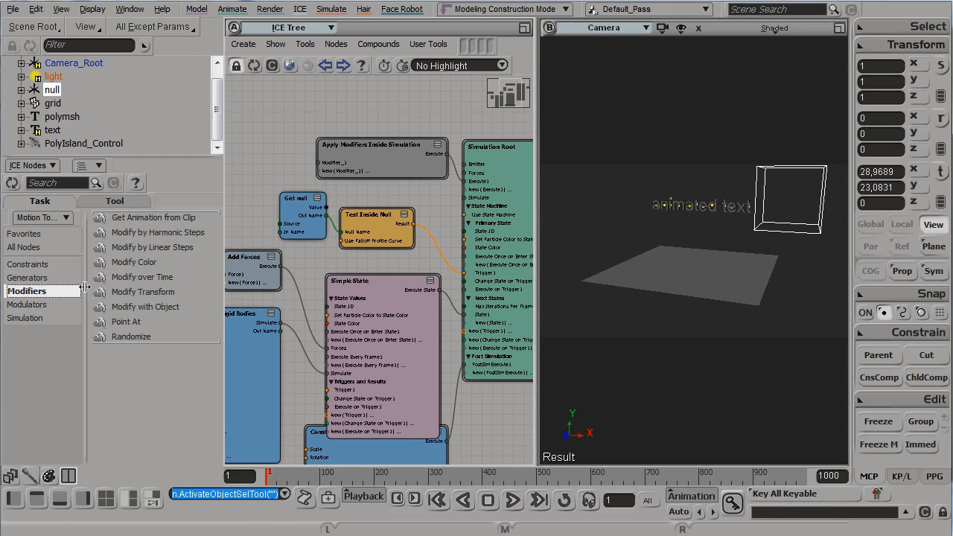
pyautogui.moveTo(176, 235); pyautogui.dragTo(387, 109)
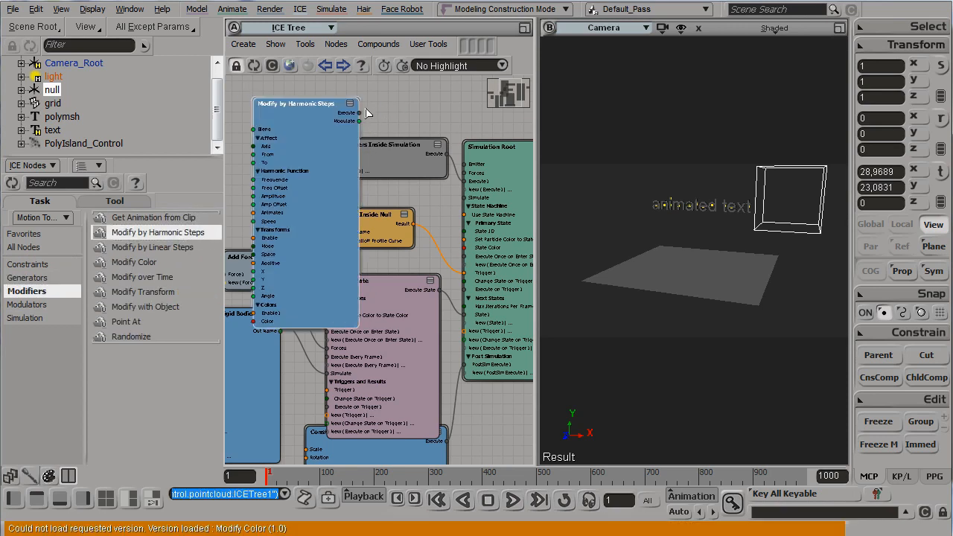
pyautogui.moveTo(291, 117); pyautogui.dragTo(240, 117)
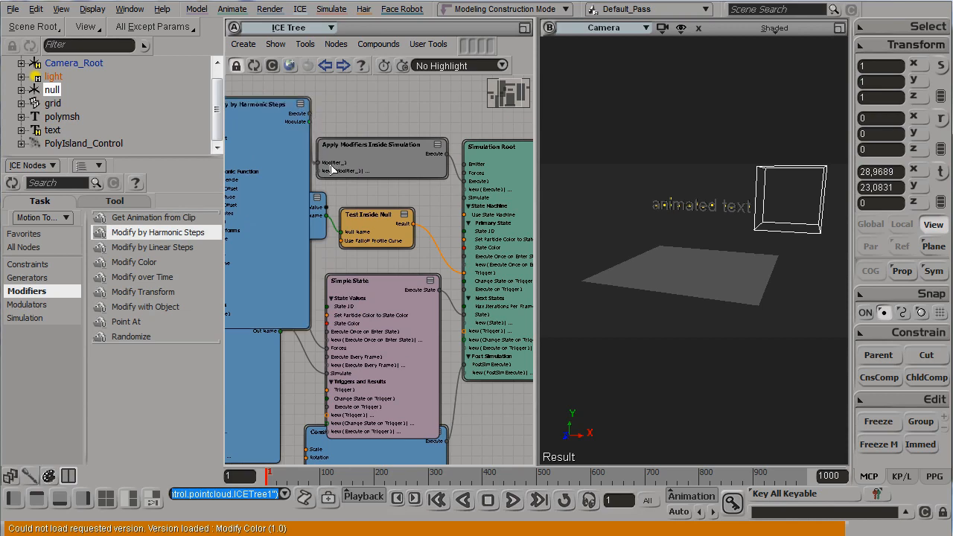
# - Collapse all nodes and maximize the ICE Tree view to show the whole node network
pyautogui.click(275, 44)
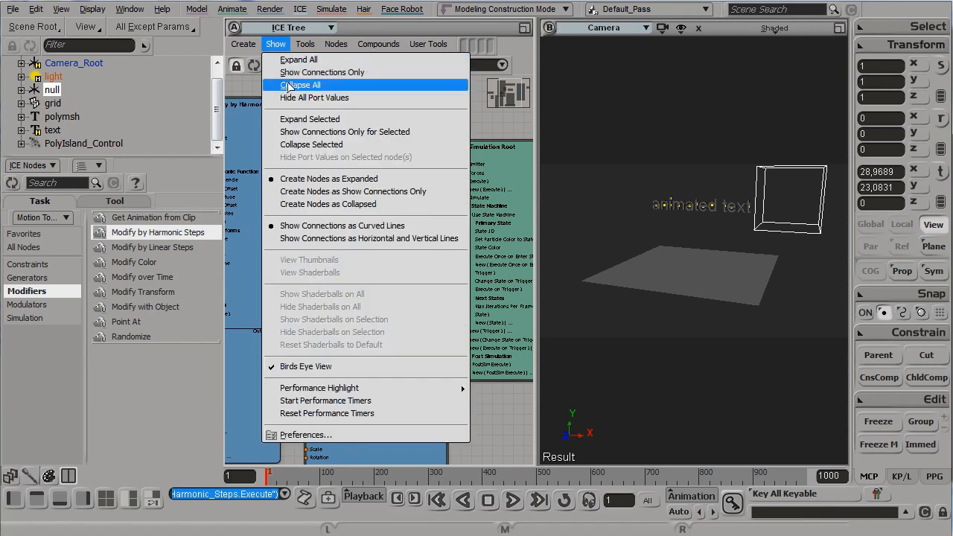
pyautogui.click(299, 85)
pyautogui.click(525, 28)
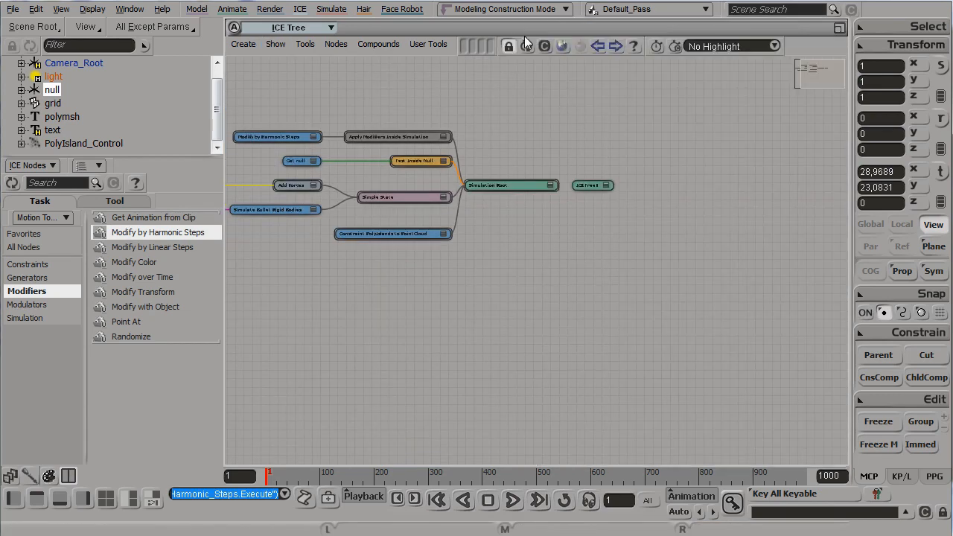
pyautogui.scroll(5, 671, 283)
pyautogui.moveTo(681, 231); pyautogui.dragTo(664, 221, button='middle')
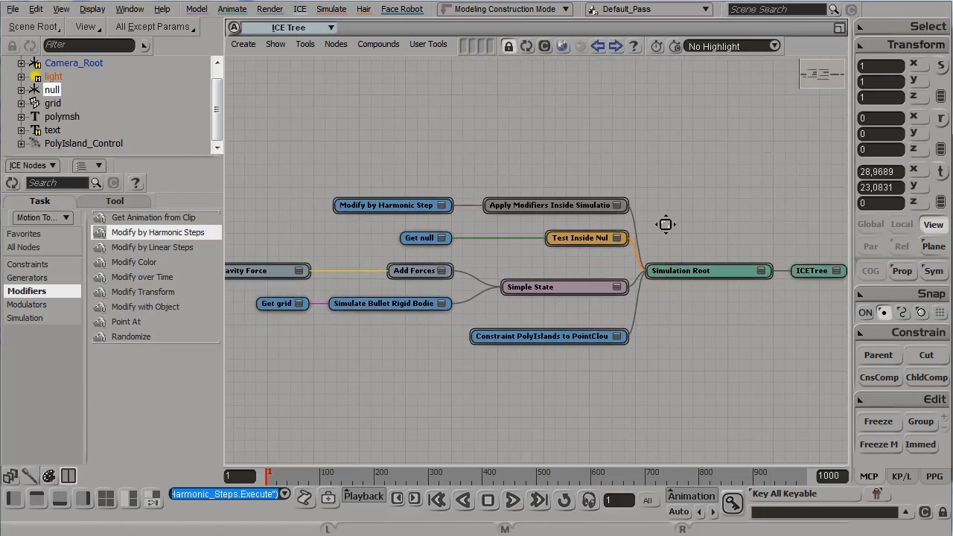
# - Maximize the Camera view and play the simulation while moving the box null over the text to about X 14.1 and Y 29.5
pyautogui.click(840, 29)
pyautogui.click(839, 28)
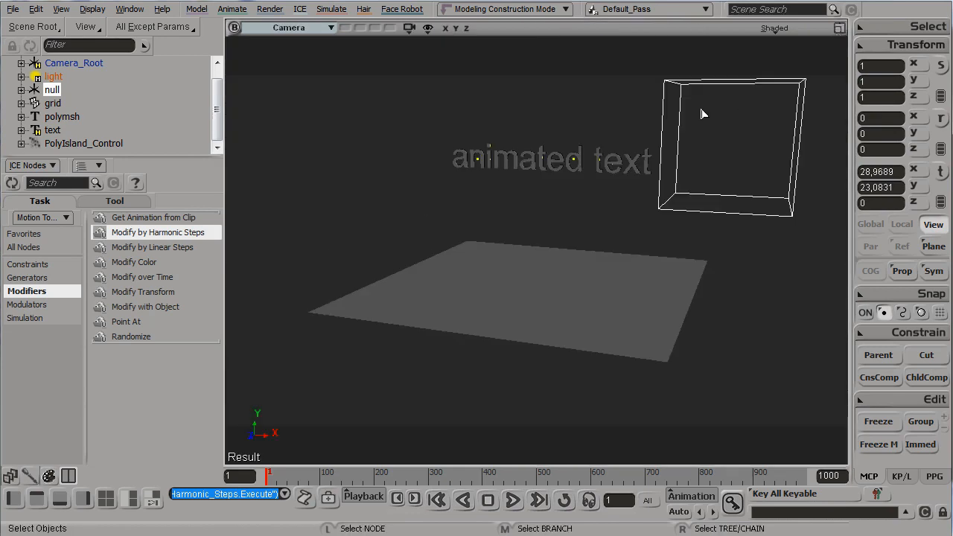
pyautogui.hotkey('alt', '.')
pyautogui.press('v')
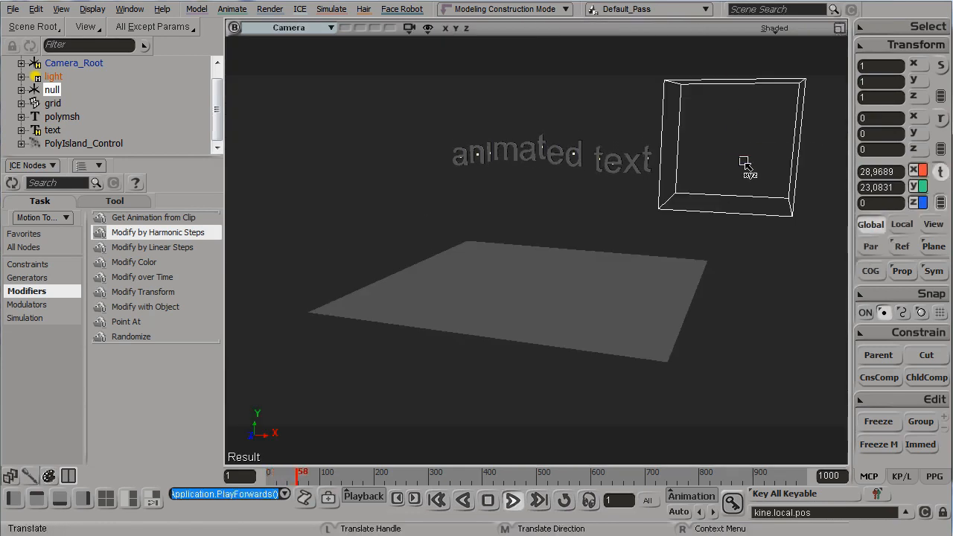
pyautogui.moveTo(772, 110); pyautogui.dragTo(675, 66)
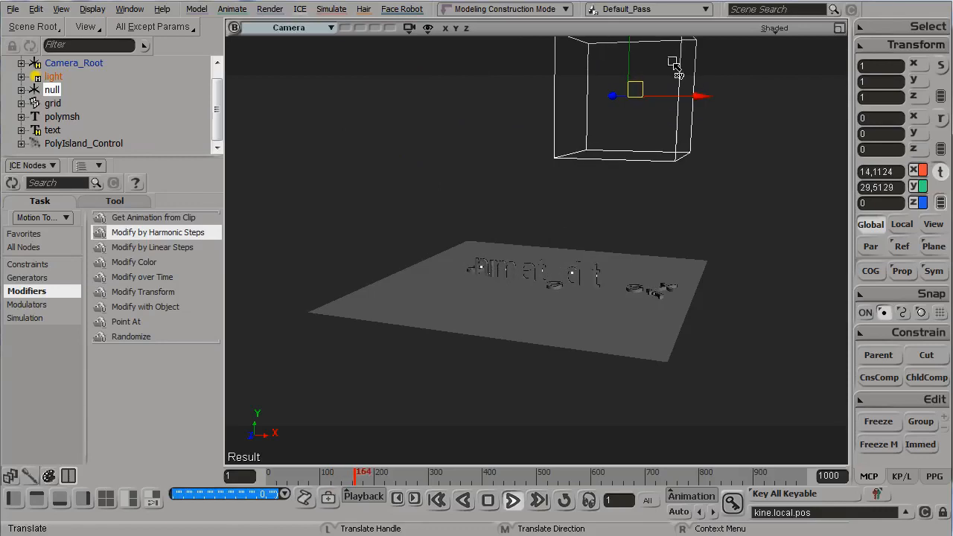